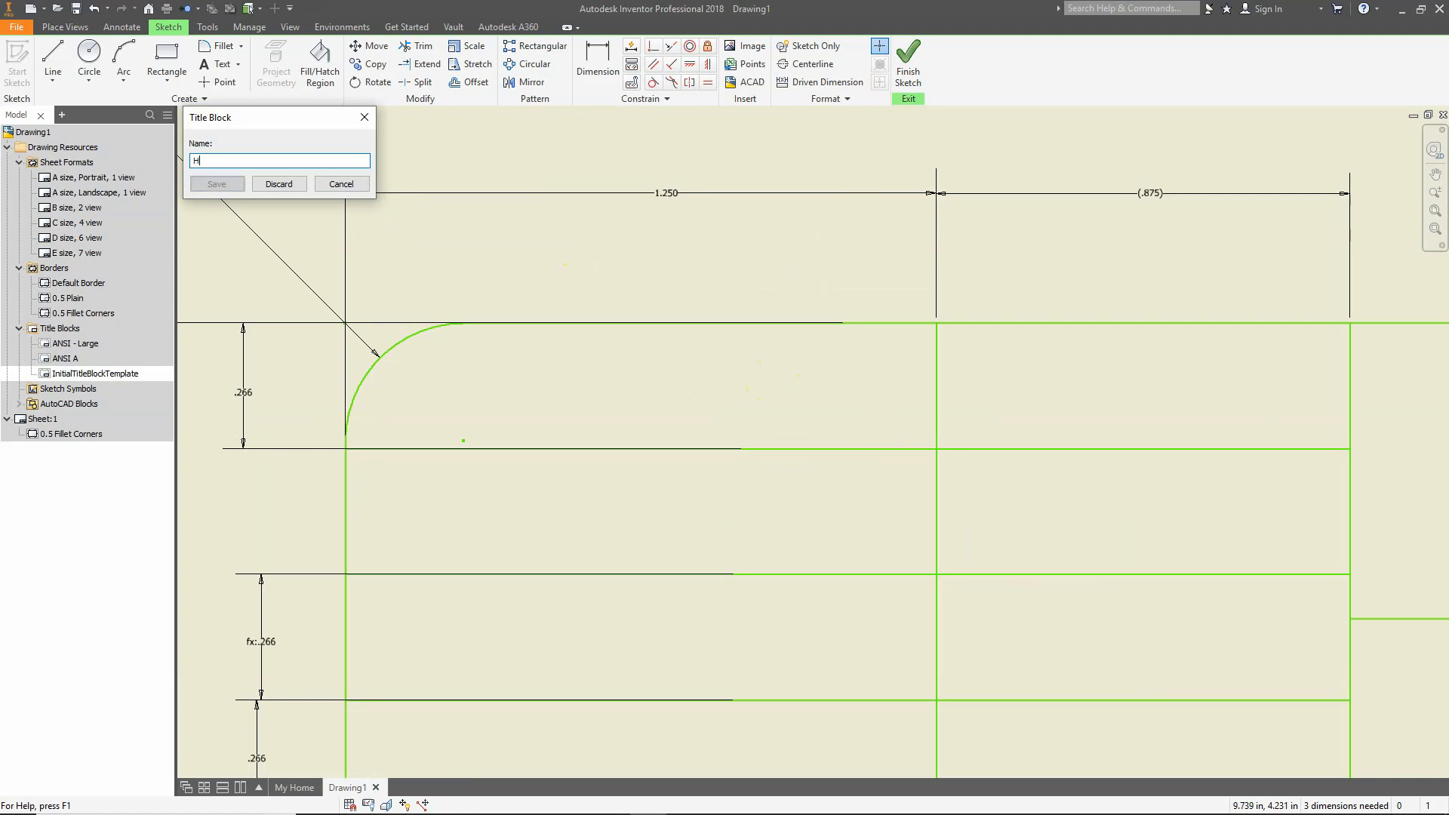
Save the edited title block under the name HTC 2019 and insert it on Sheet:1
{"action": "type", "text": "TC 2019"}
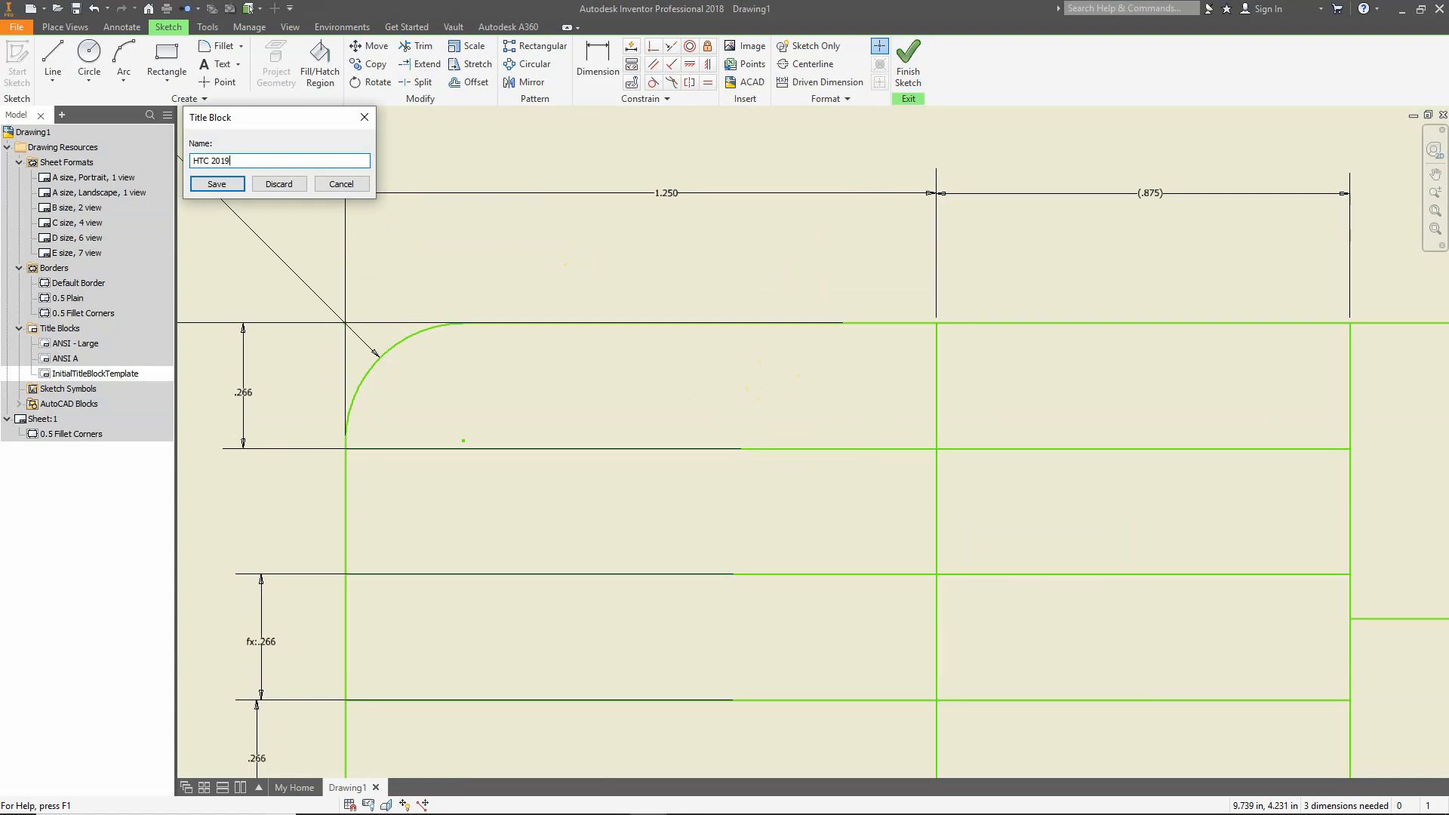
{"action": "key", "text": "Return"}
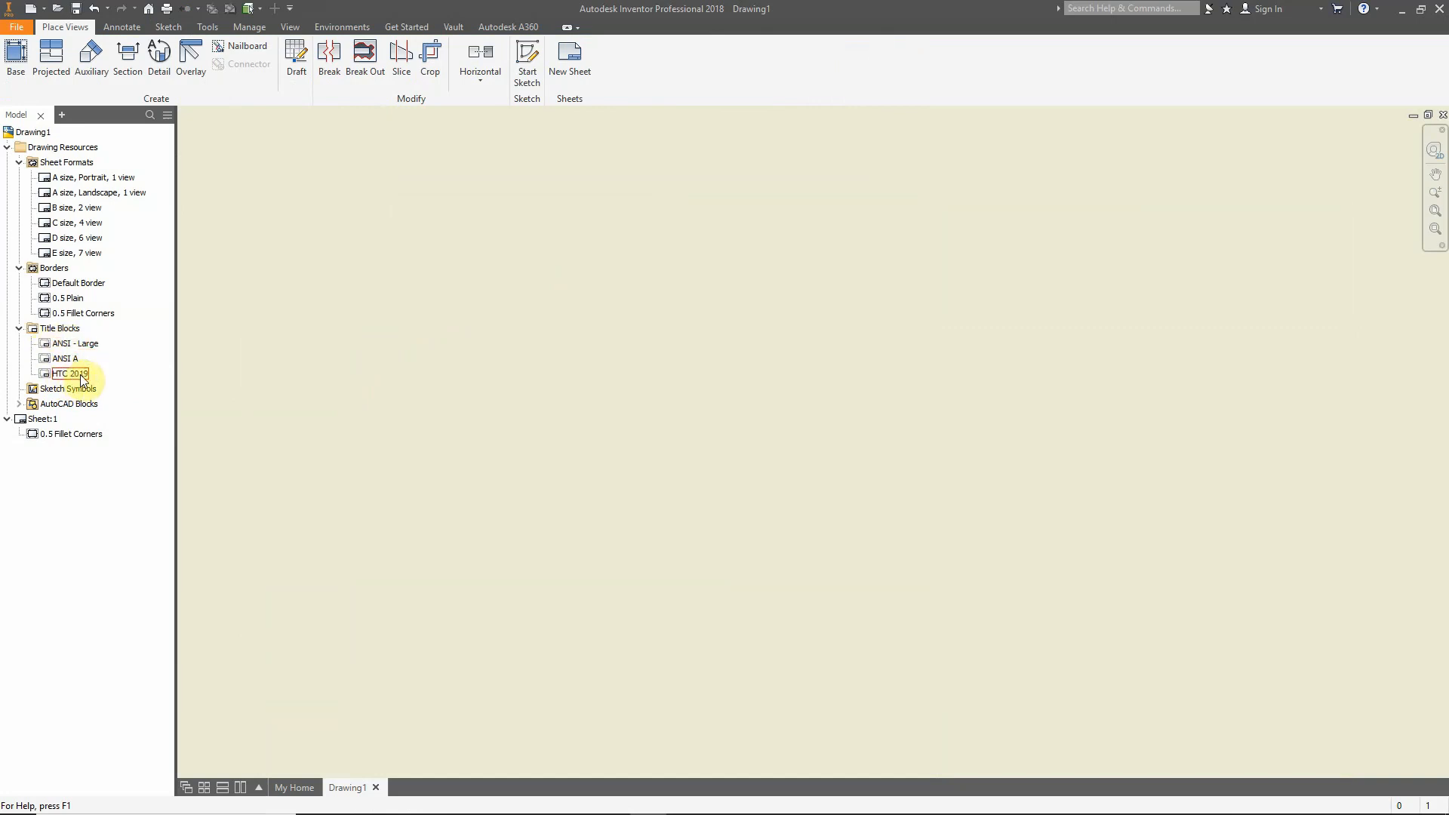
{"action": "left_click", "coordinate": [443, 392]}
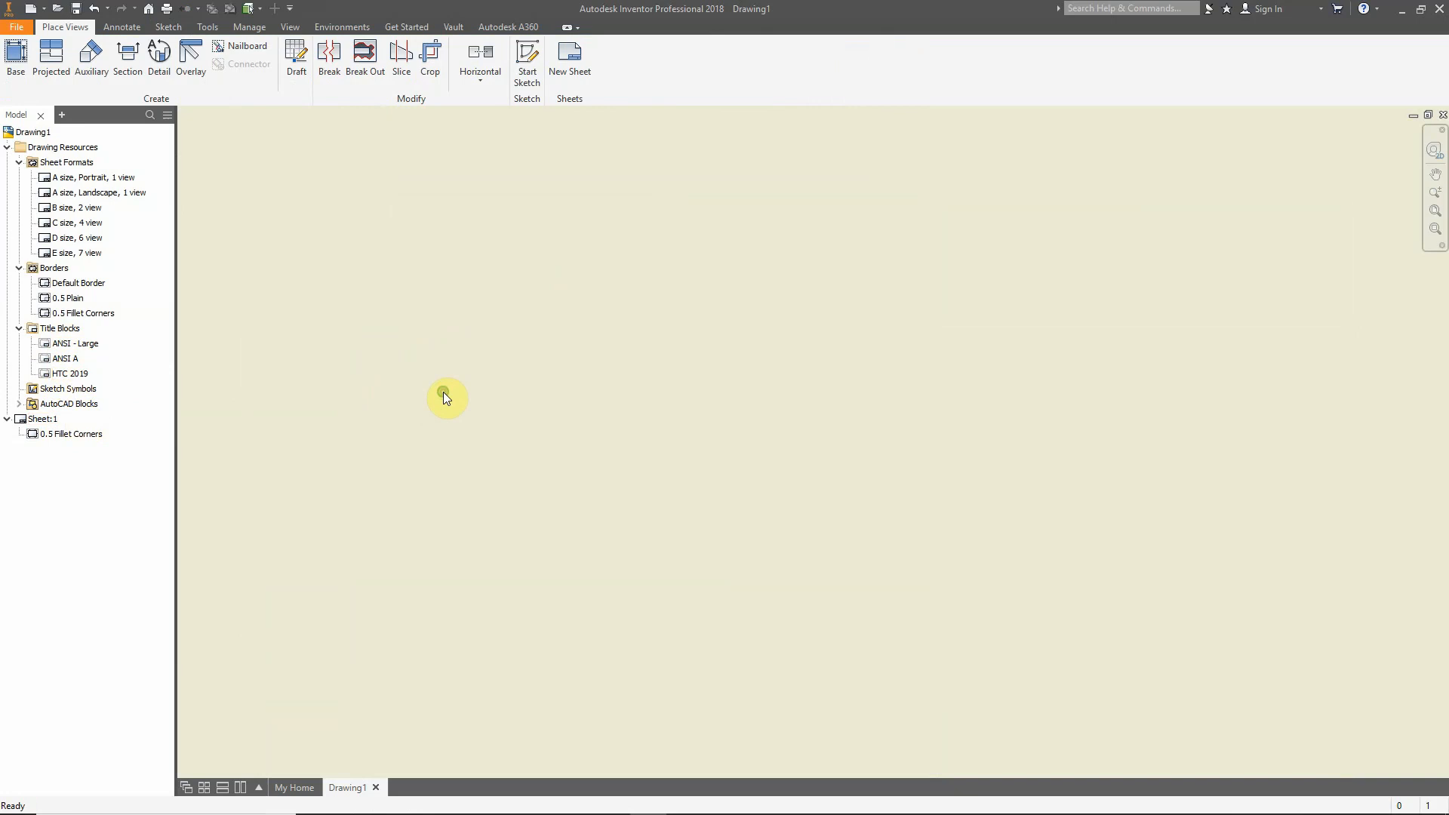
{"action": "double_click", "coordinate": [68, 374]}
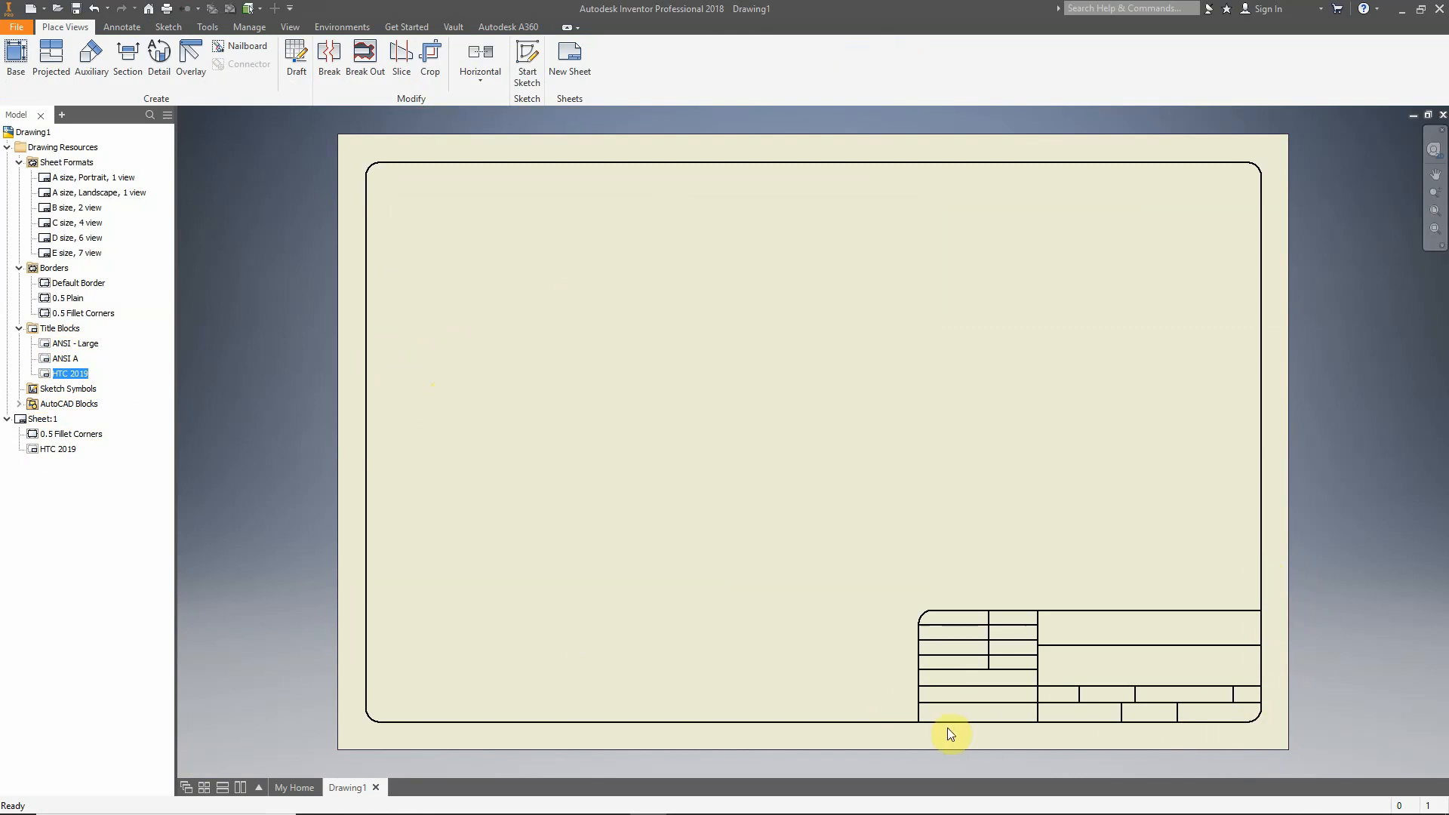
{"action": "scroll", "coordinate": [1212, 754], "scroll_direction": "up", "scroll_amount": 5}
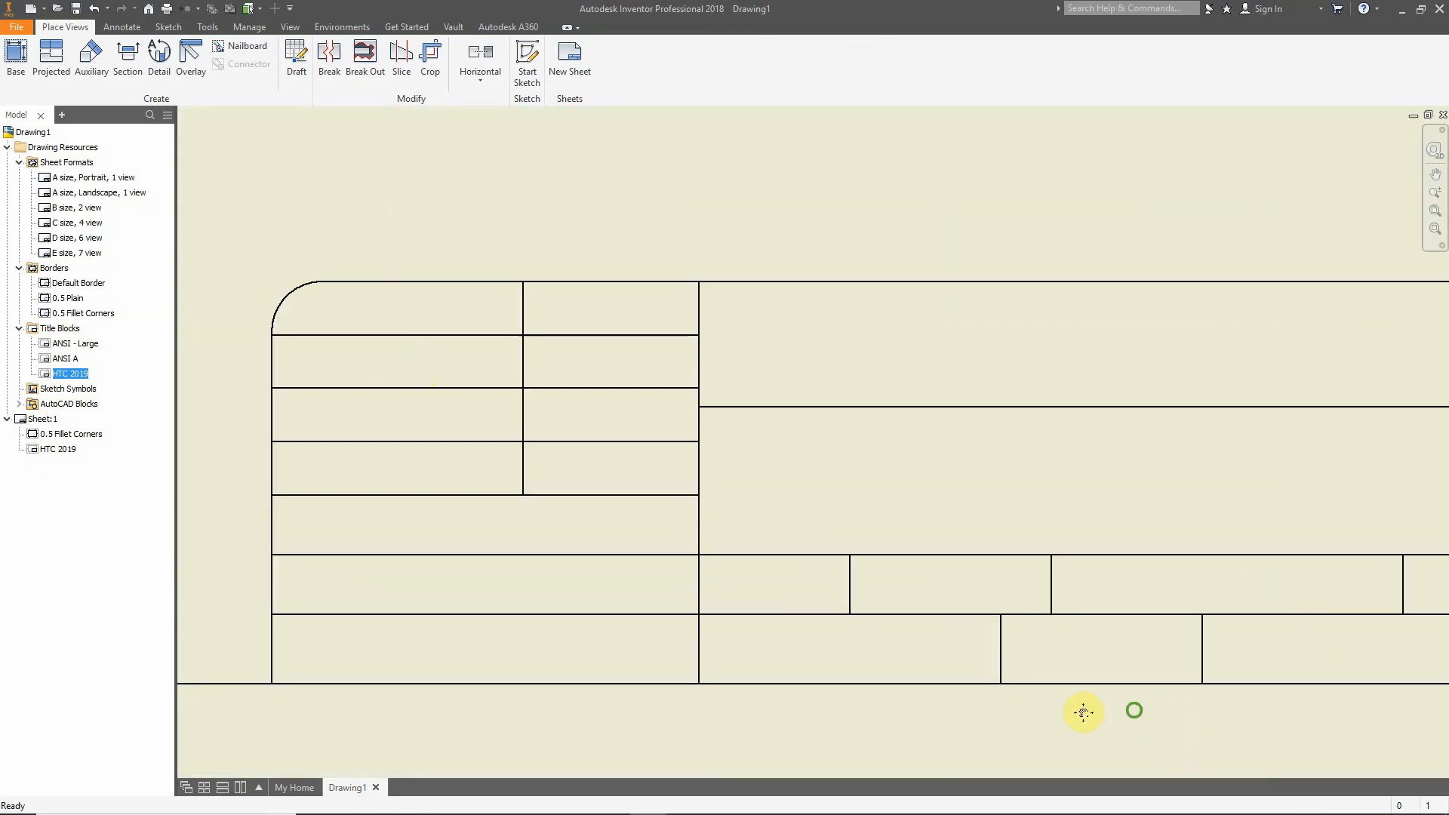
{"action": "mouse_move", "coordinate": [1087, 711]}
{"action": "middle_mouse_down"}
{"action": "mouse_move", "coordinate": [1026, 683]}
{"action": "mouse_move", "coordinate": [1037, 674]}
{"action": "middle_mouse_up"}
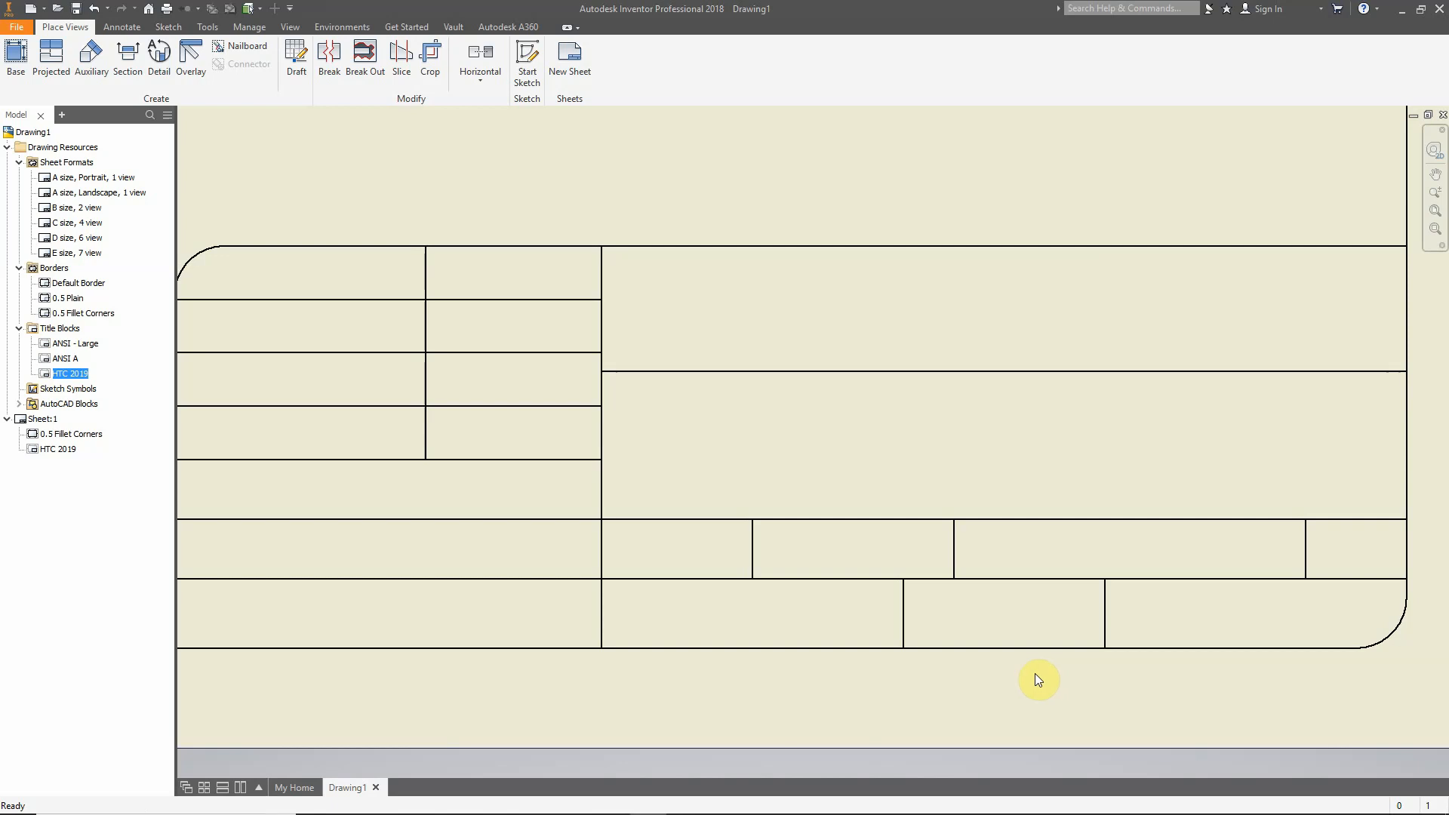
{"action": "scroll", "coordinate": [1117, 646], "scroll_direction": "down", "scroll_amount": 3}
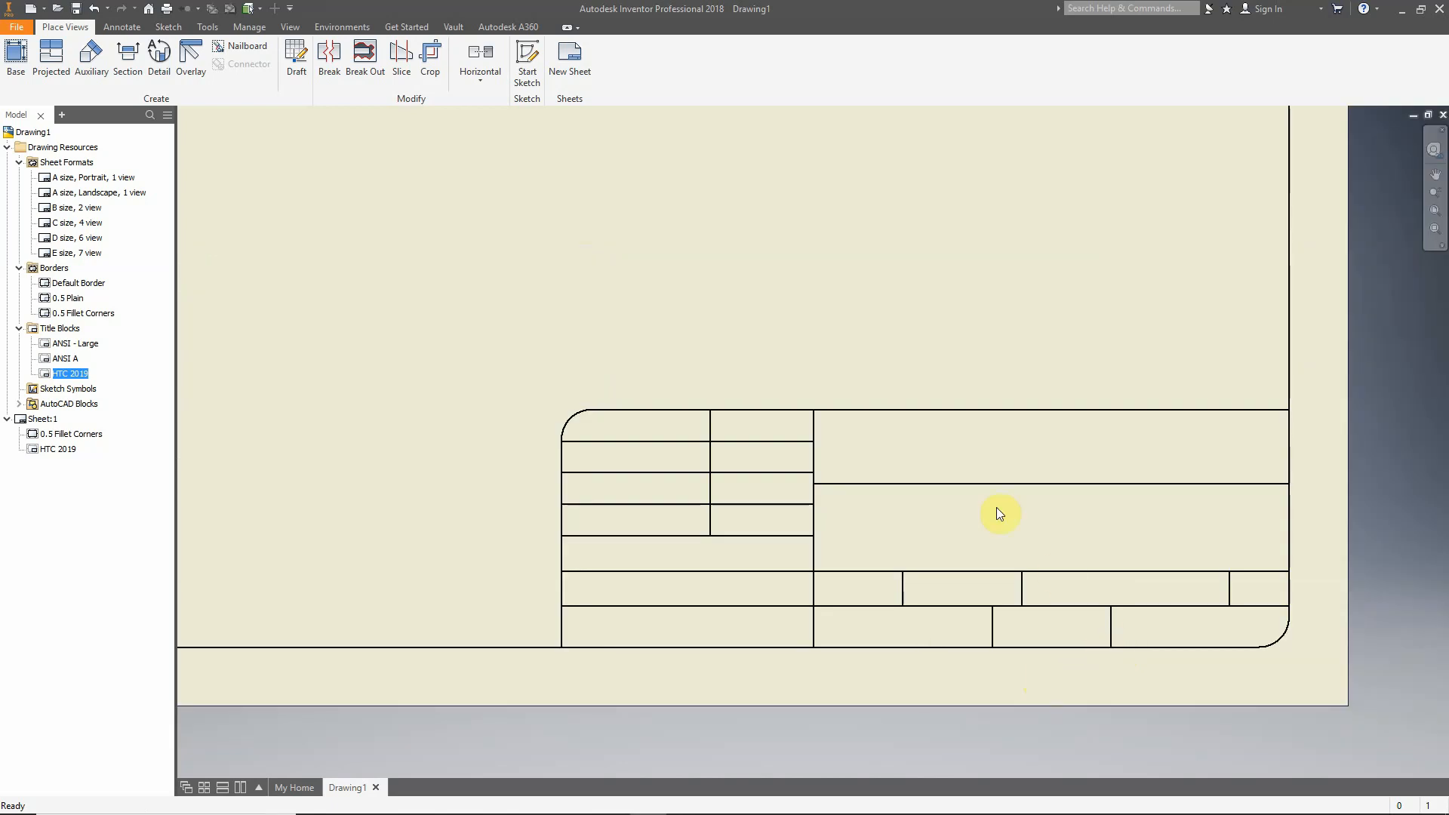
{"action": "mouse_move", "coordinate": [996, 507]}
{"action": "middle_mouse_down"}
{"action": "mouse_move", "coordinate": [1039, 556]}
{"action": "mouse_move", "coordinate": [1034, 538]}
{"action": "middle_mouse_up"}
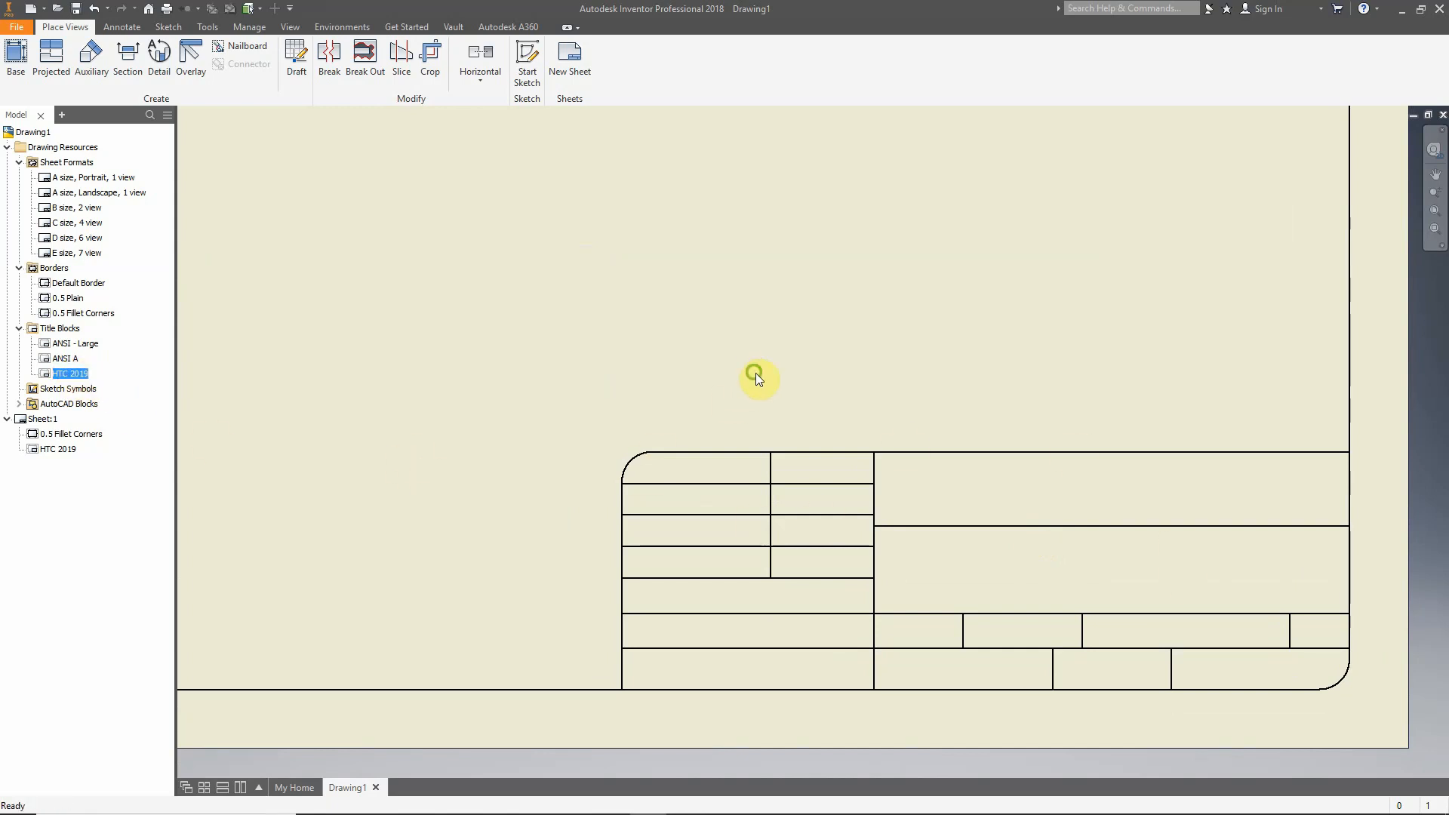
{"action": "middle_click_drag", "start_coordinate": [756, 375], "coordinate": [792, 395]}
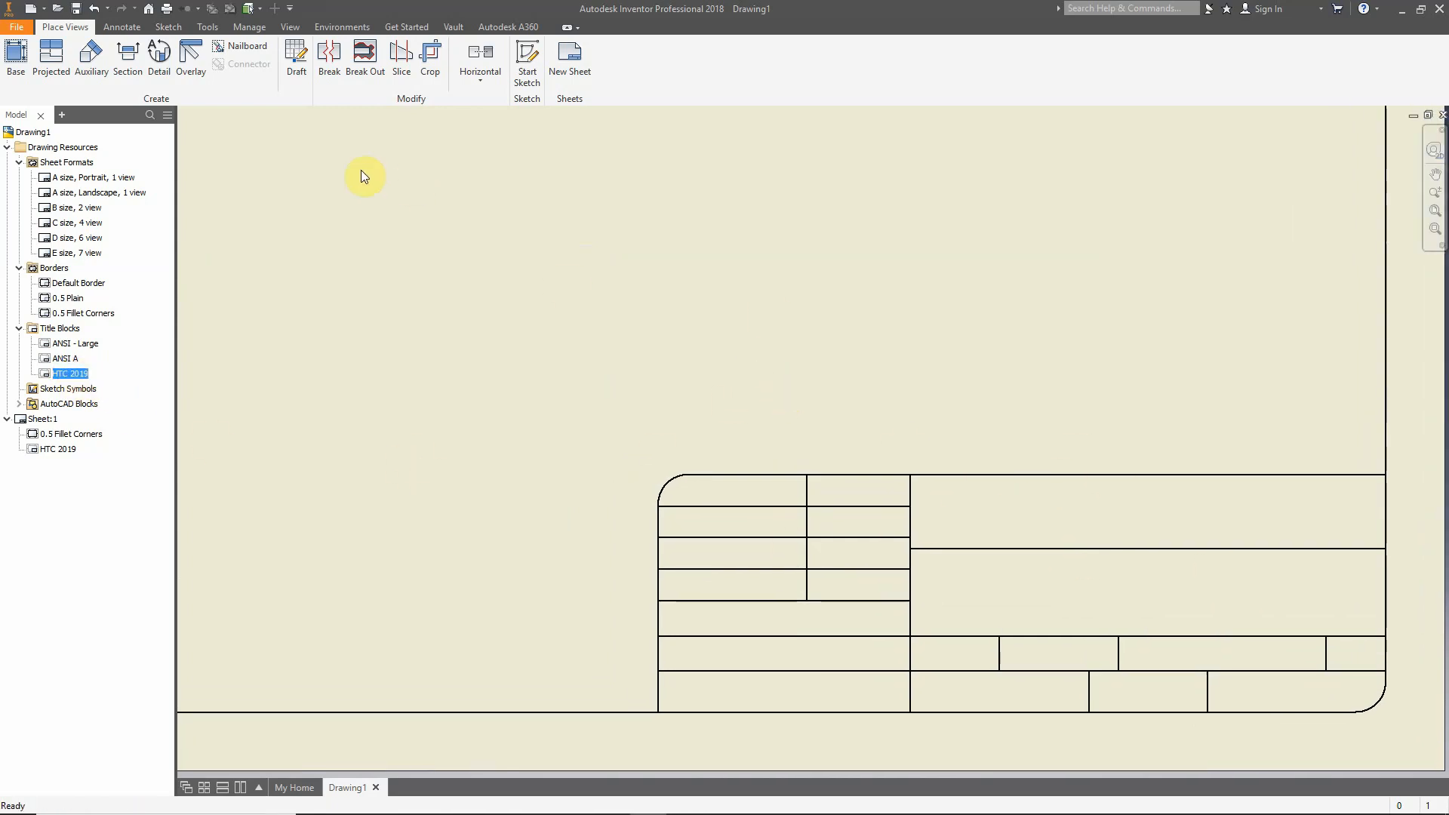
Save a copy of the drawing as a template, overwriting the existing HTC 2019 file in the Templates folder
{"action": "left_click", "coordinate": [76, 10]}
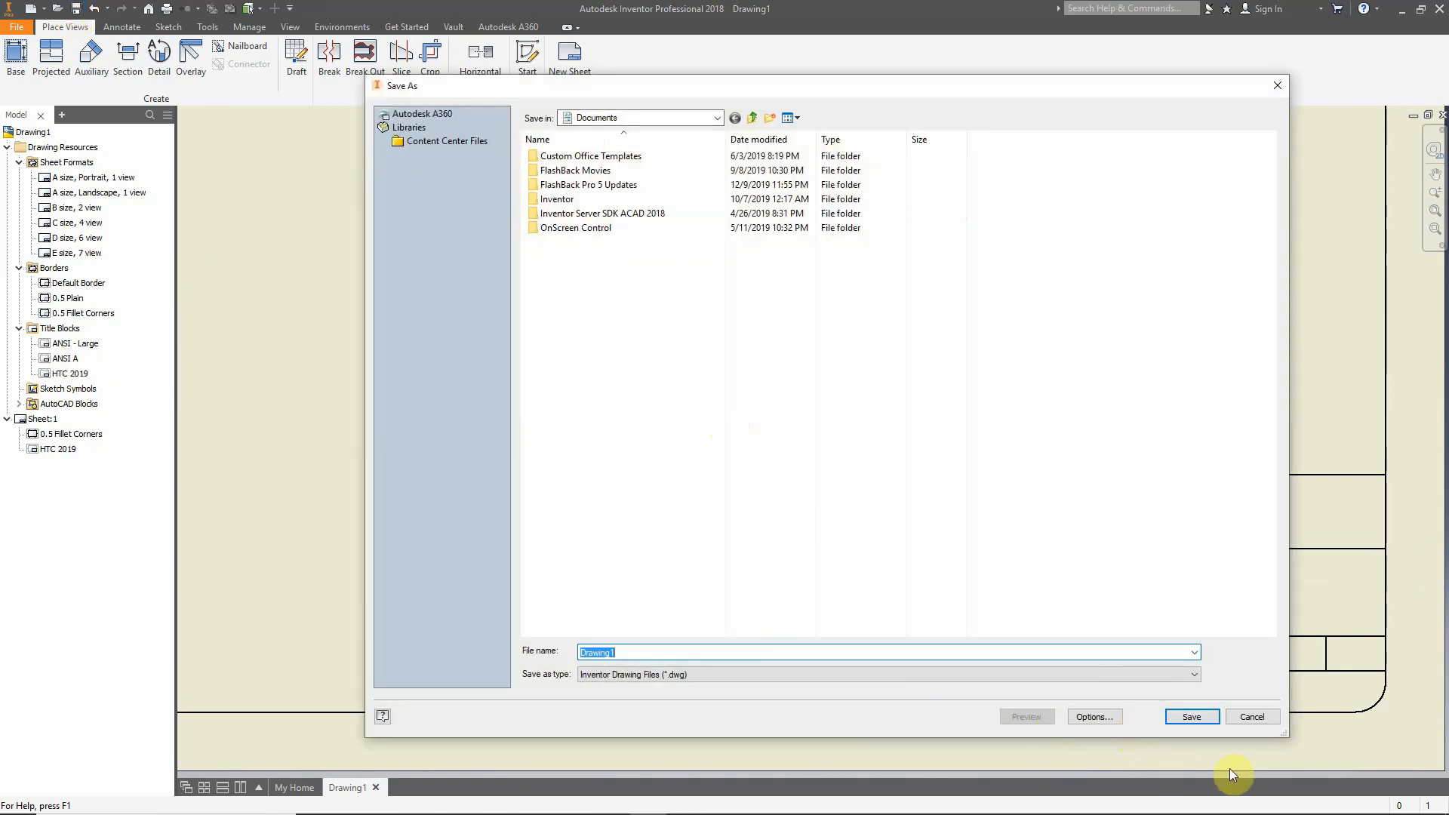
{"action": "left_click", "coordinate": [1252, 717]}
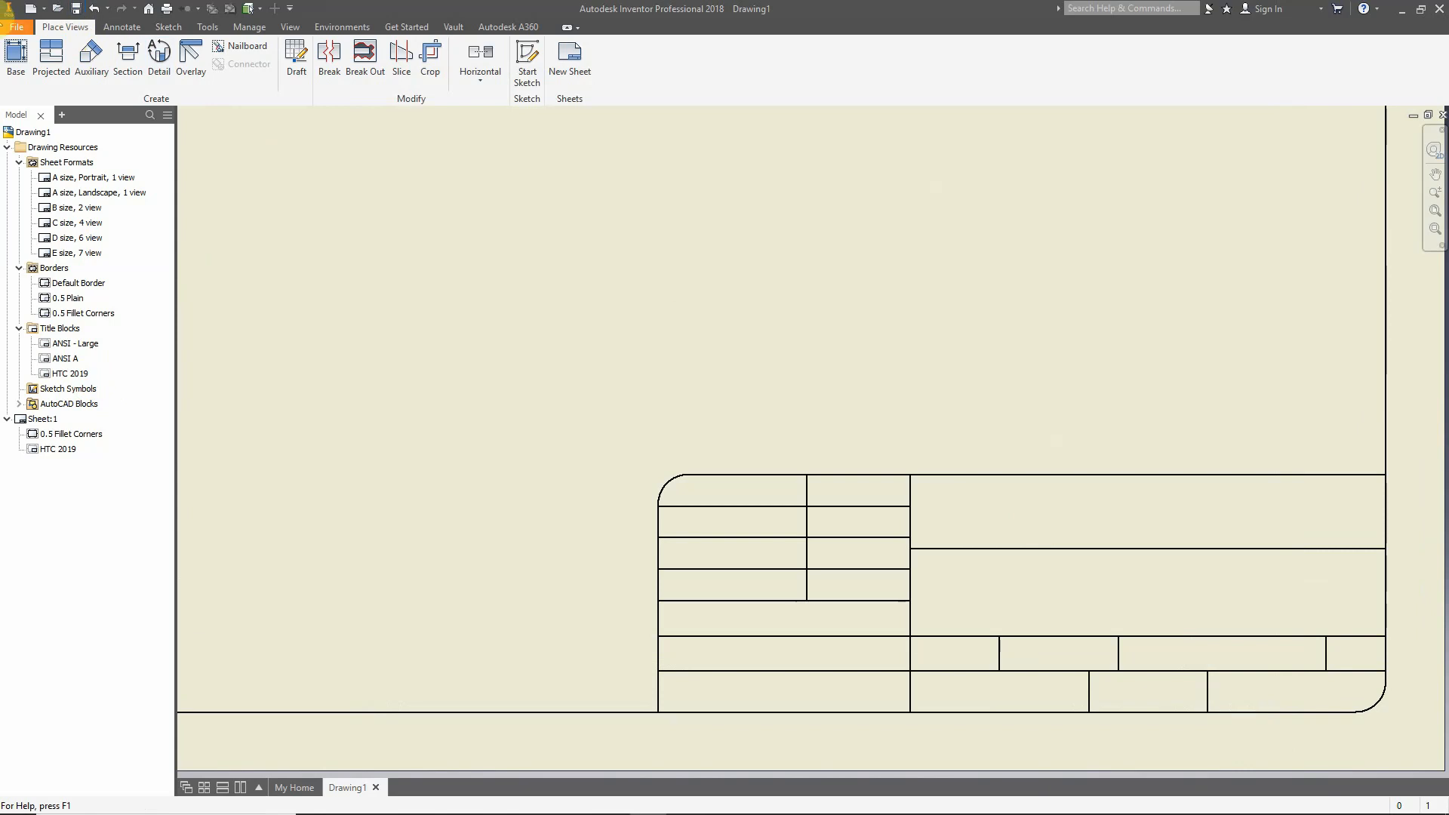
{"action": "left_click", "coordinate": [17, 28]}
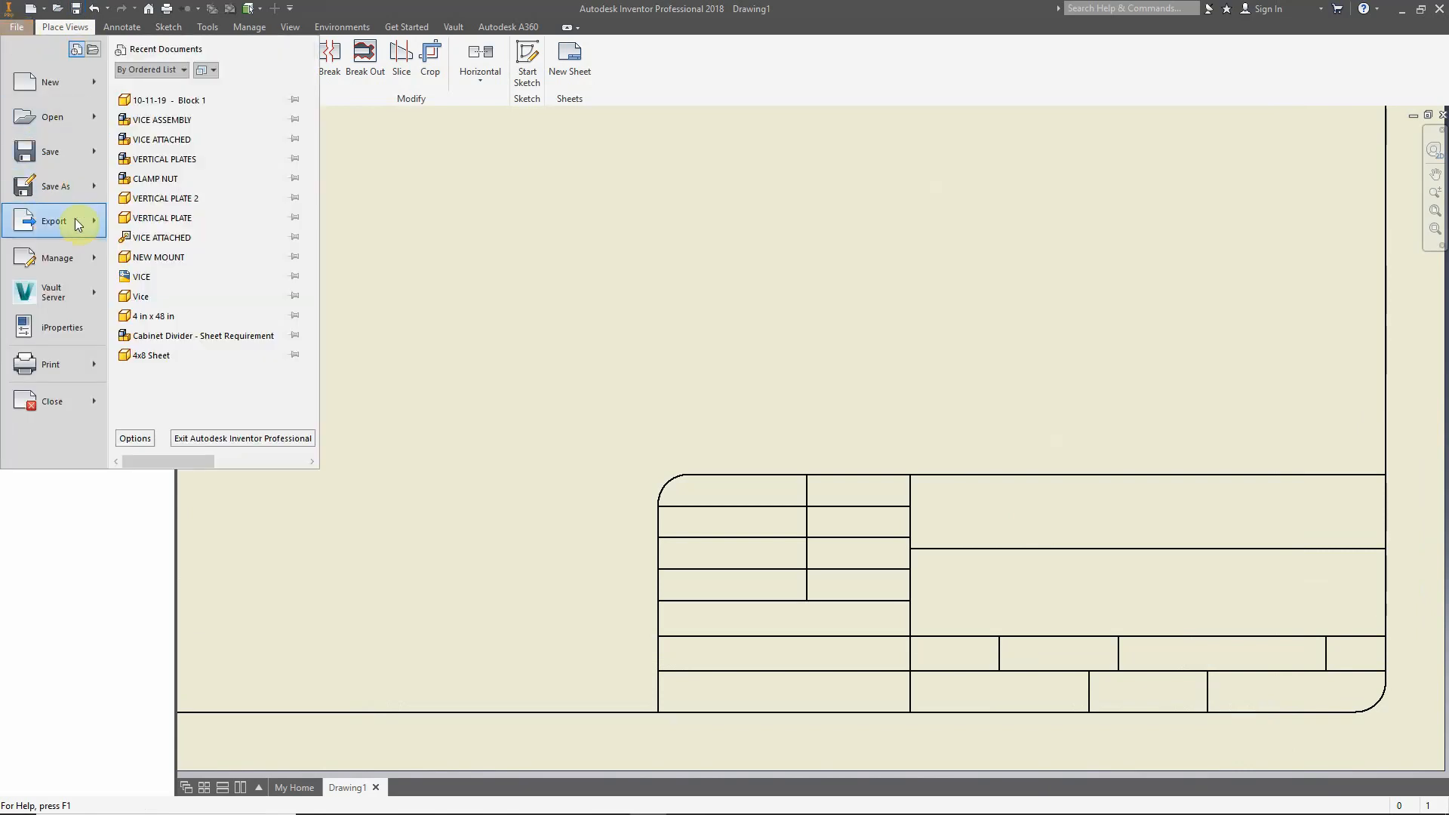
{"action": "mouse_move", "coordinate": [95, 191]}
{"action": "left_click", "coordinate": [215, 202]}
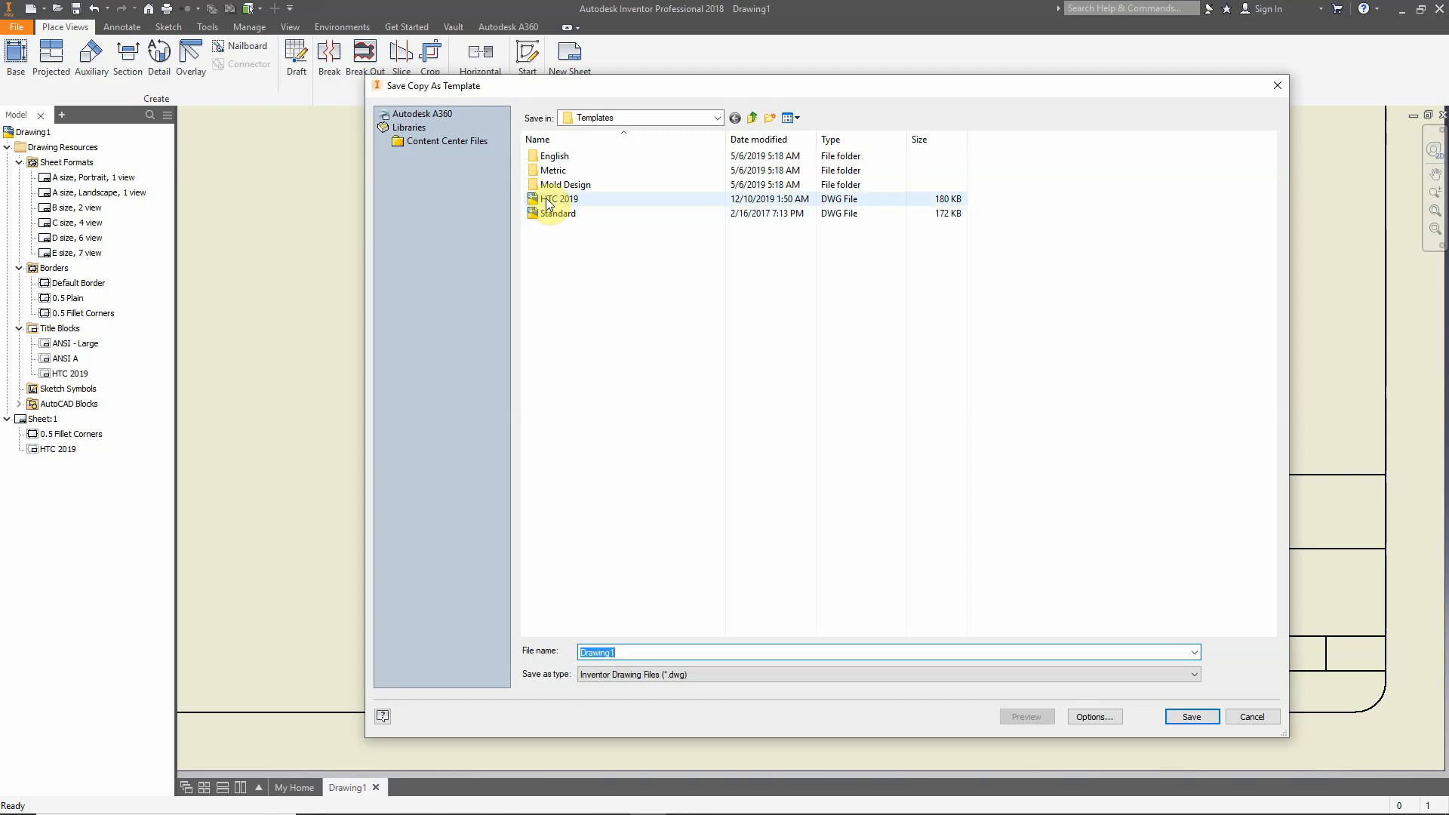
{"action": "left_click", "coordinate": [547, 201]}
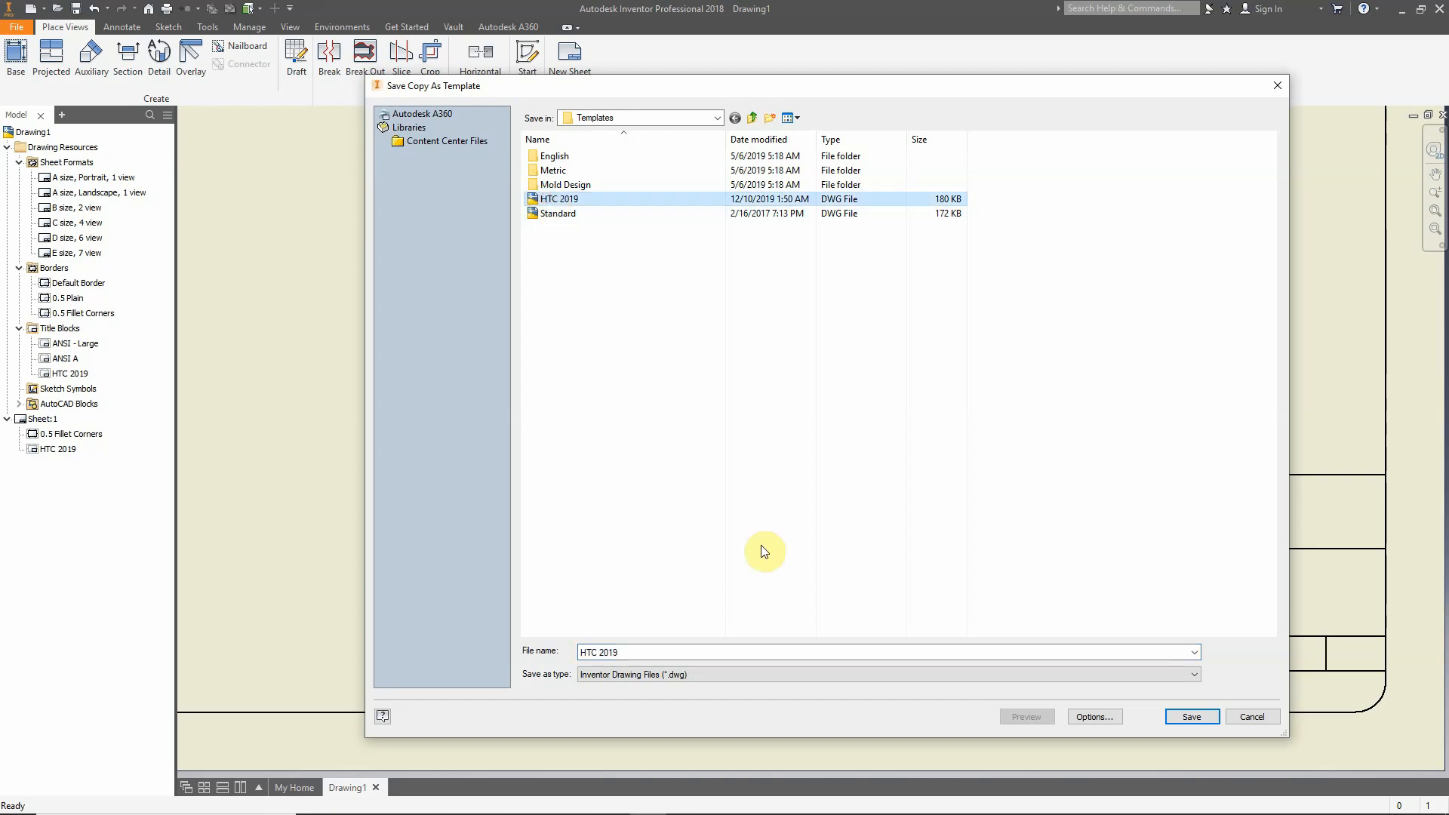
{"action": "left_click", "coordinate": [1192, 716]}
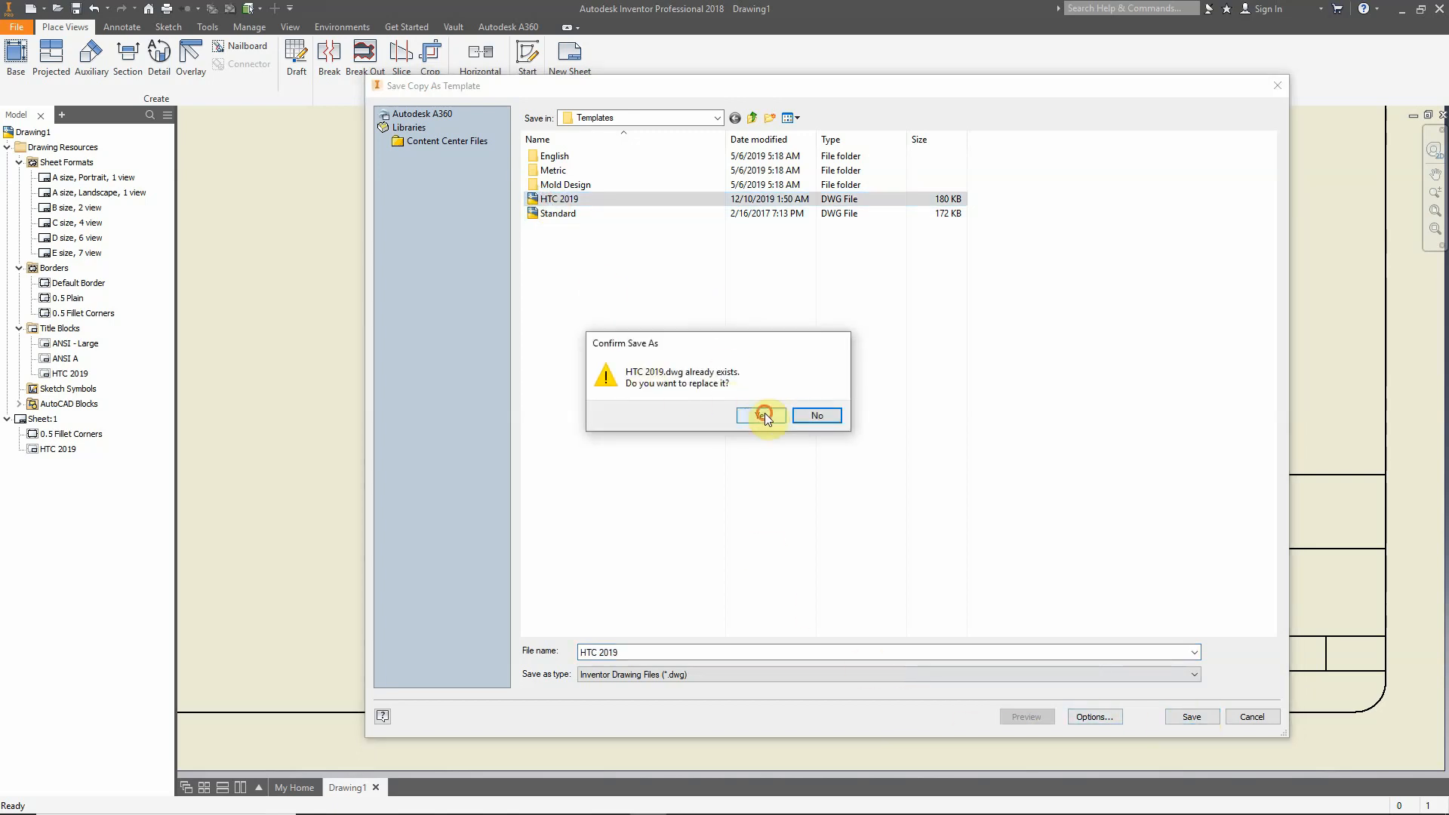
{"action": "left_click", "coordinate": [762, 415]}
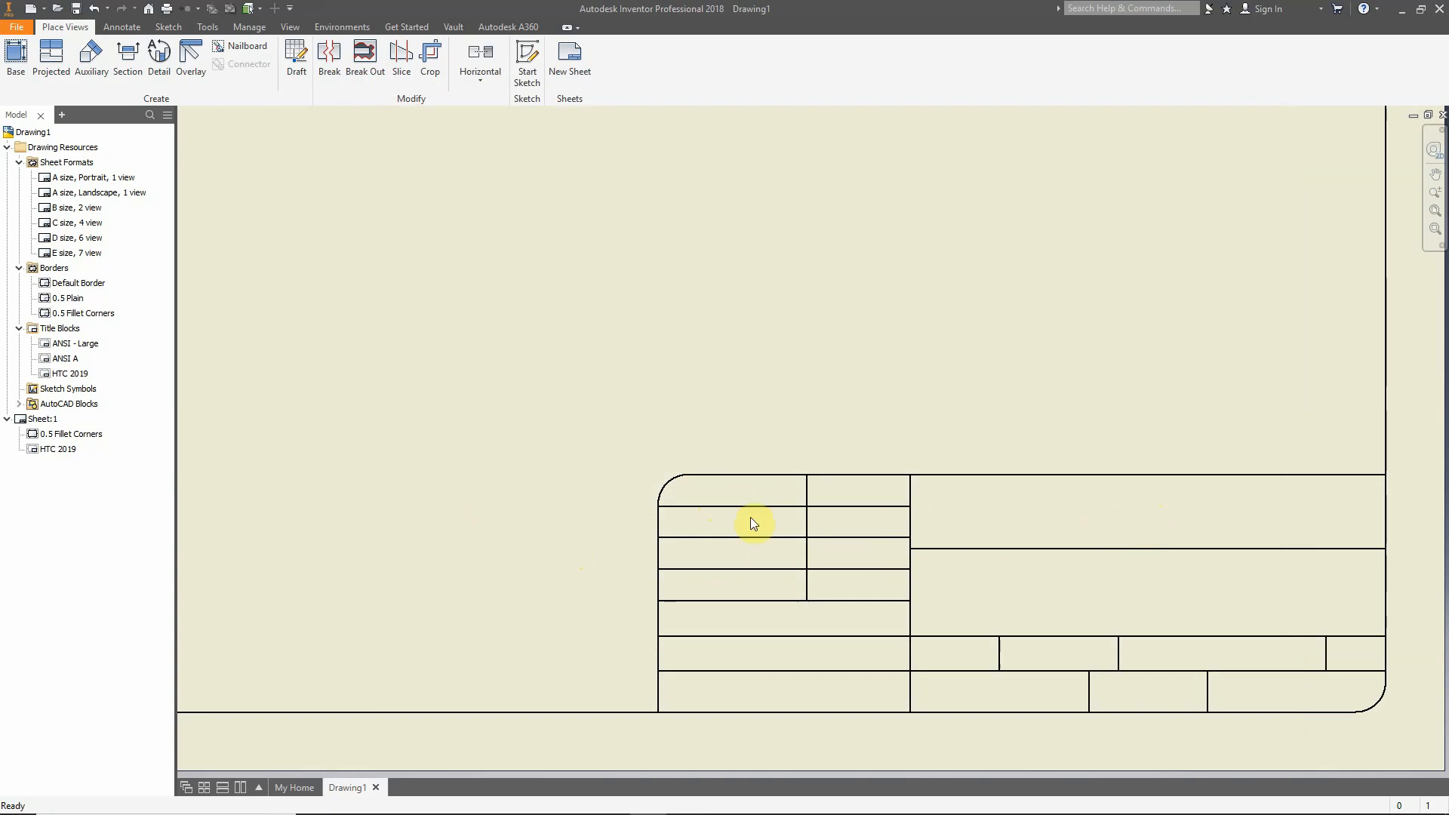
Open the definition of the sheet's HTC 2019 title block for editing
{"action": "right_click", "coordinate": [52, 449]}
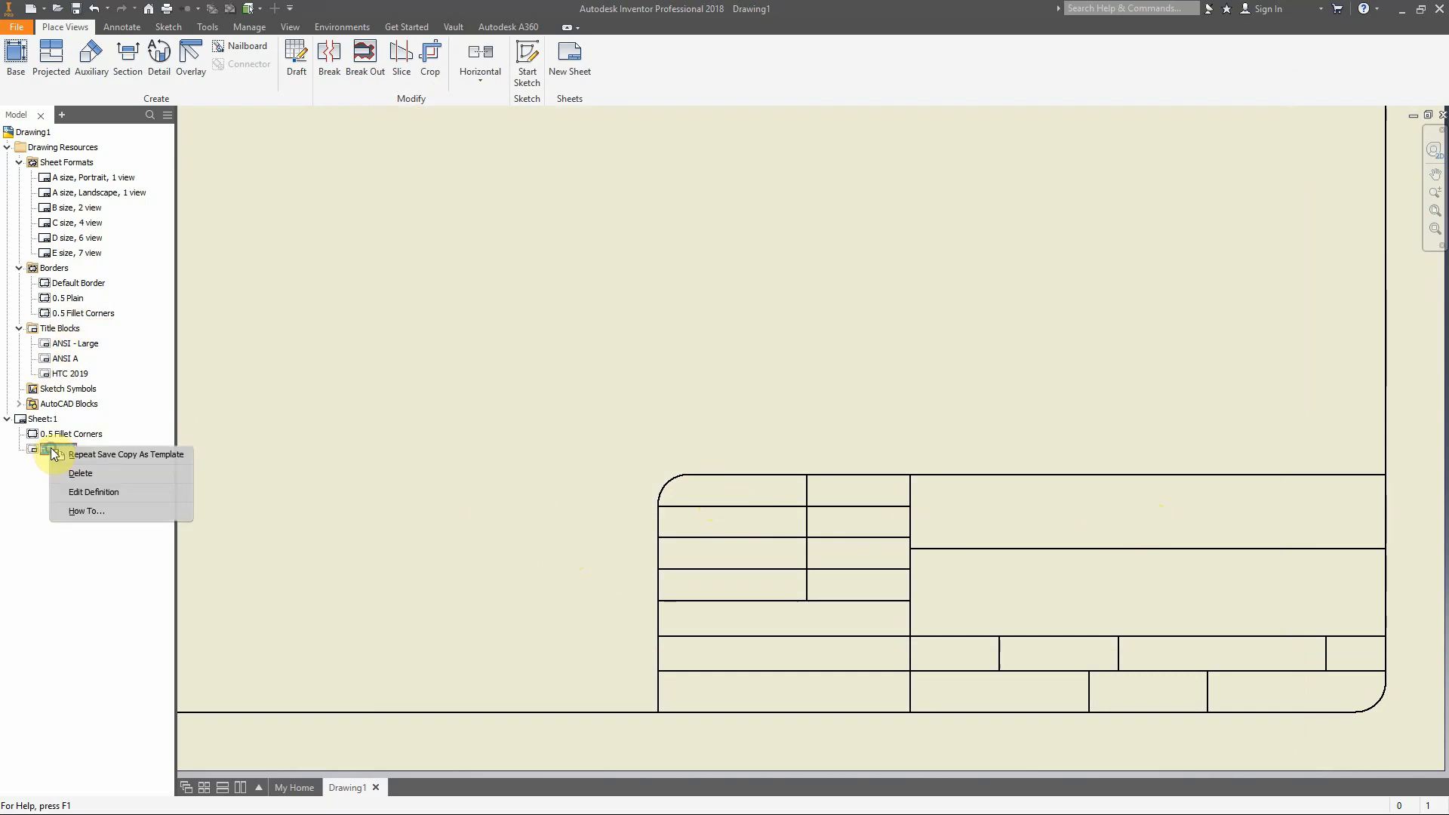
{"action": "left_click", "coordinate": [83, 492]}
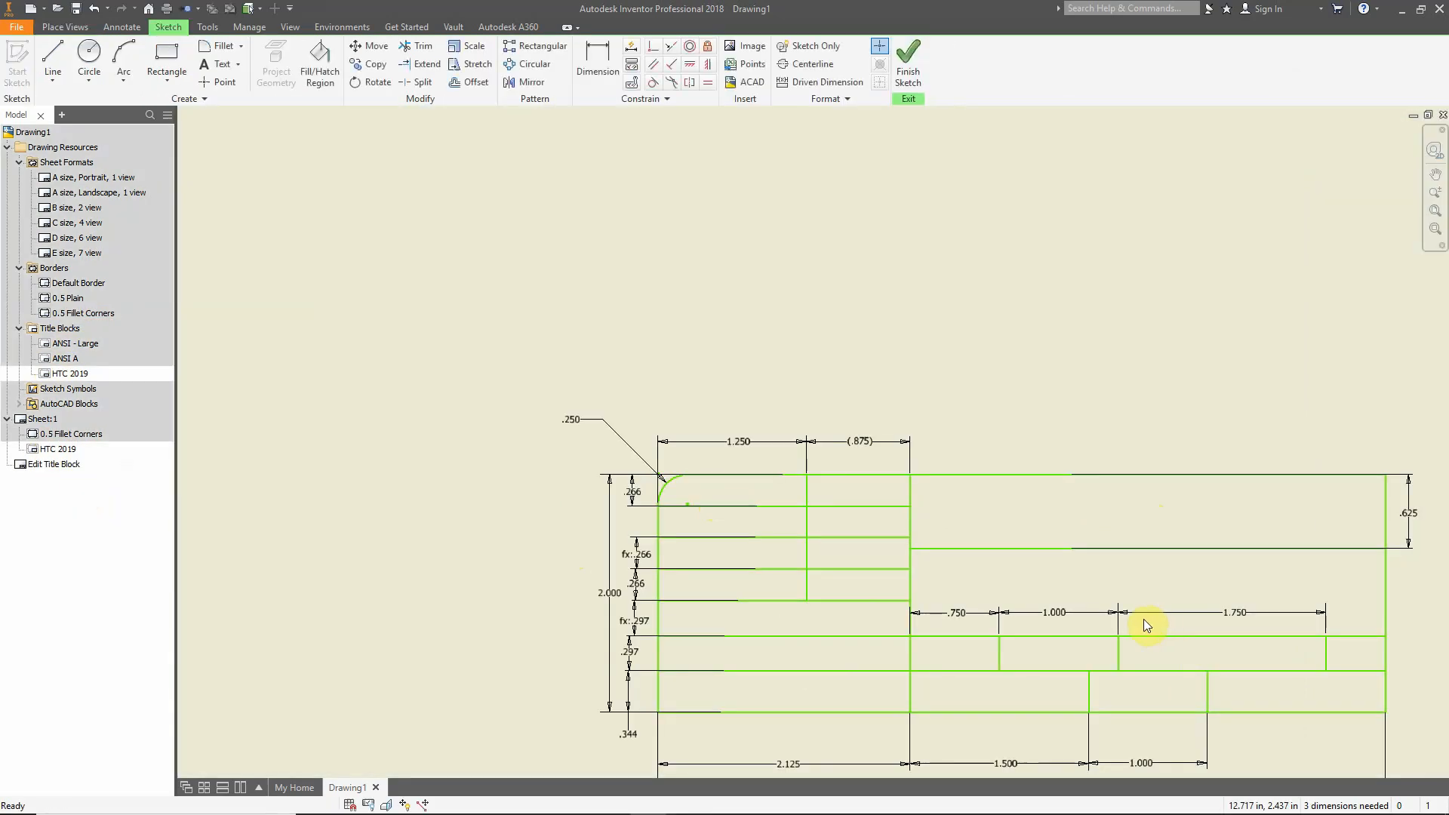
{"action": "mouse_move", "coordinate": [1000, 620]}
{"action": "middle_mouse_down"}
{"action": "mouse_move", "coordinate": [875, 450]}
{"action": "mouse_move", "coordinate": [824, 466]}
{"action": "middle_mouse_up"}
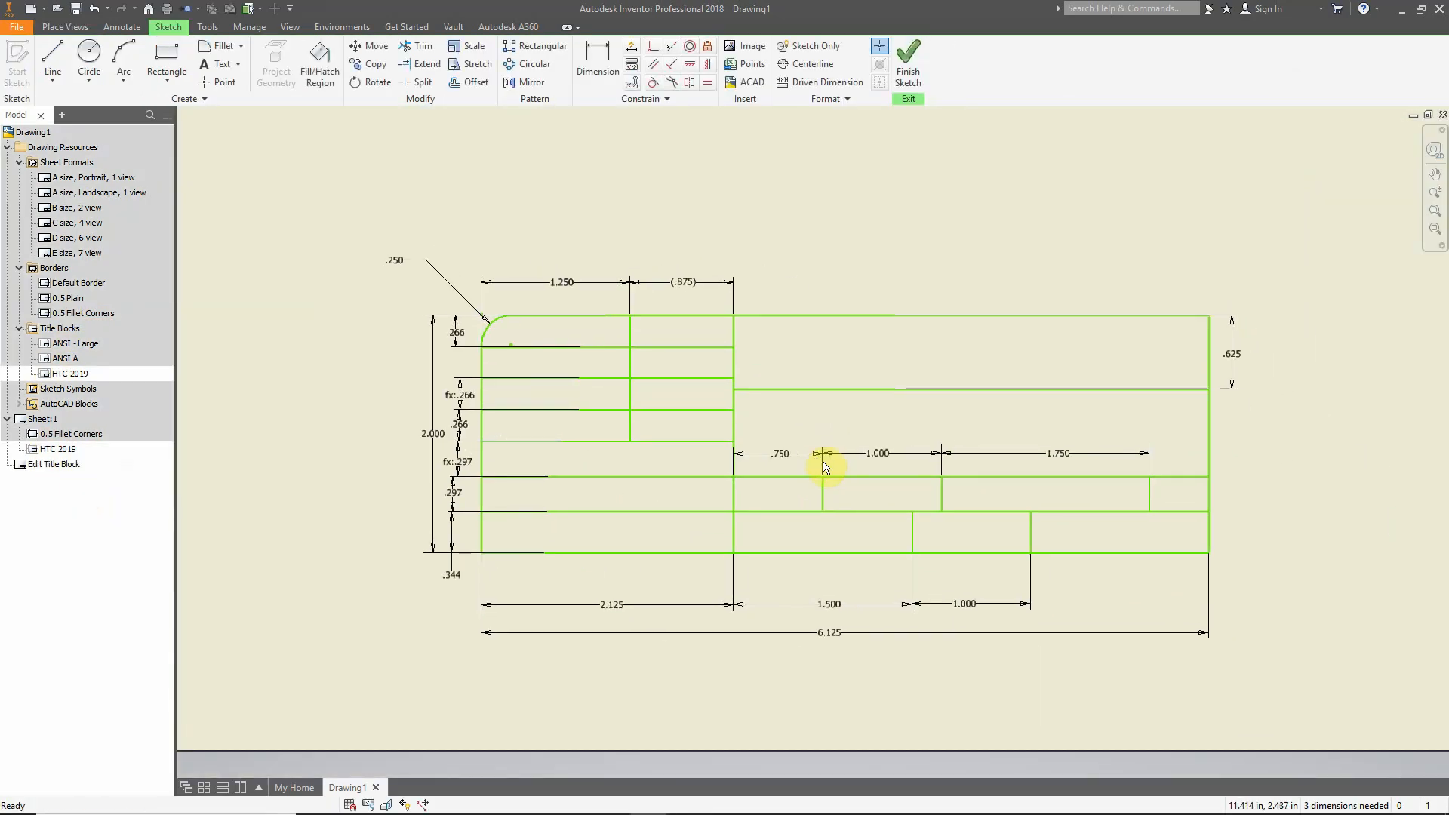
{"action": "scroll", "coordinate": [809, 464], "scroll_direction": "up", "scroll_amount": 5}
{"action": "scroll", "coordinate": [828, 533], "scroll_direction": "down", "scroll_amount": 8}
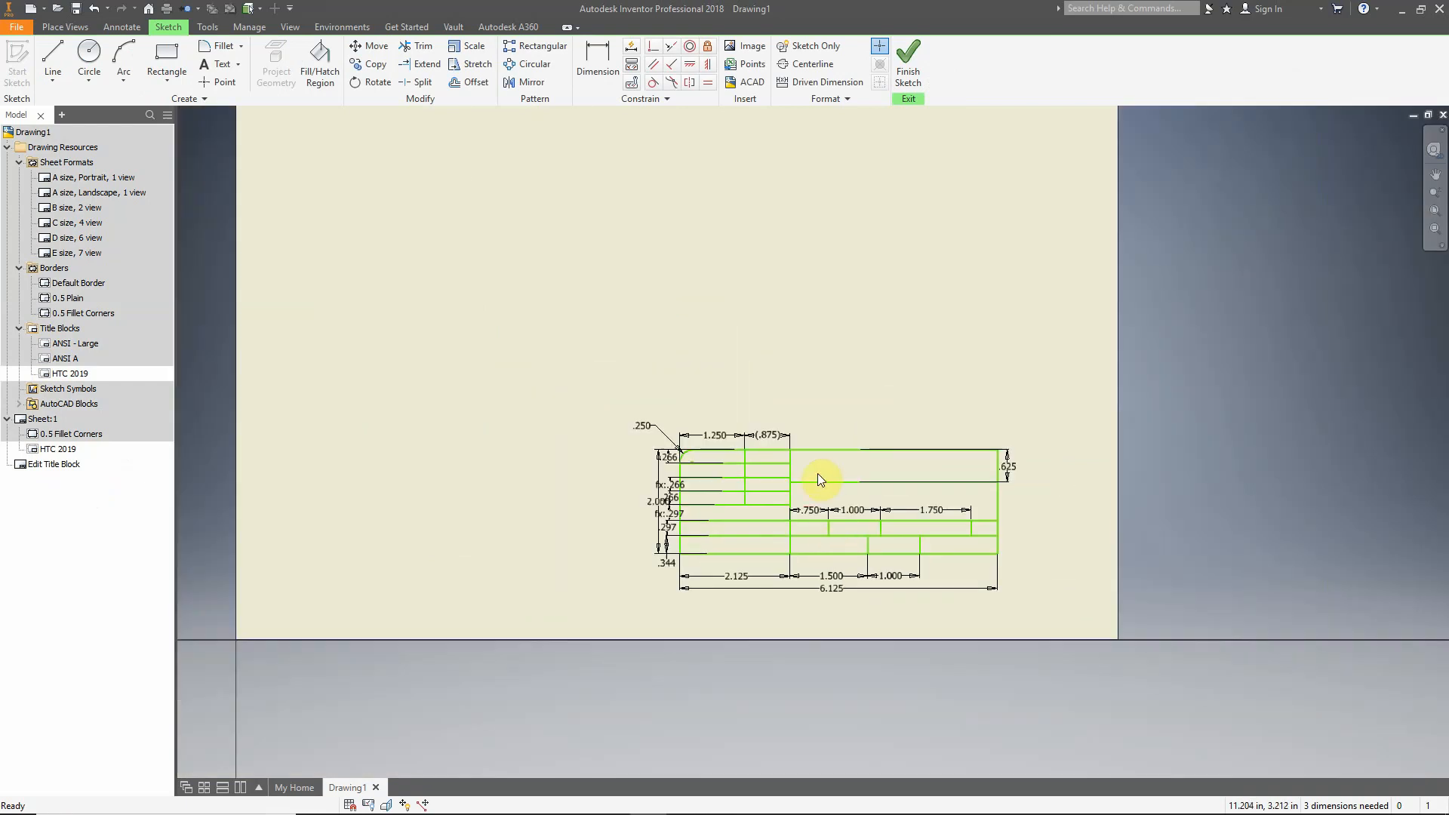
{"action": "scroll", "coordinate": [821, 479], "scroll_direction": "up", "scroll_amount": 5}
{"action": "scroll", "coordinate": [413, 314], "scroll_direction": "up", "scroll_amount": 5}
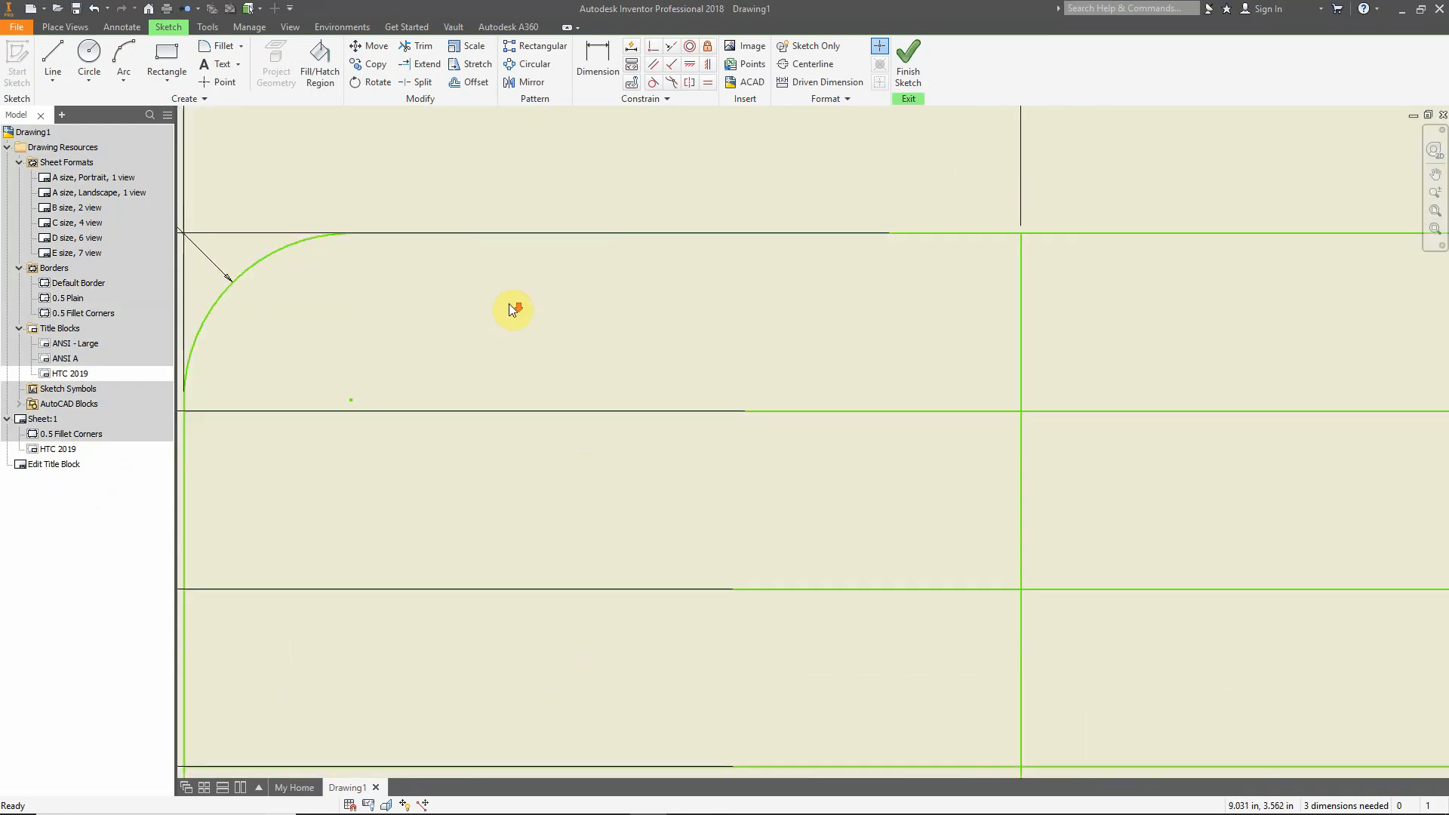
{"action": "scroll", "coordinate": [509, 304], "scroll_direction": "down", "scroll_amount": 2}
{"action": "scroll", "coordinate": [585, 352], "scroll_direction": "down", "scroll_amount": 1}
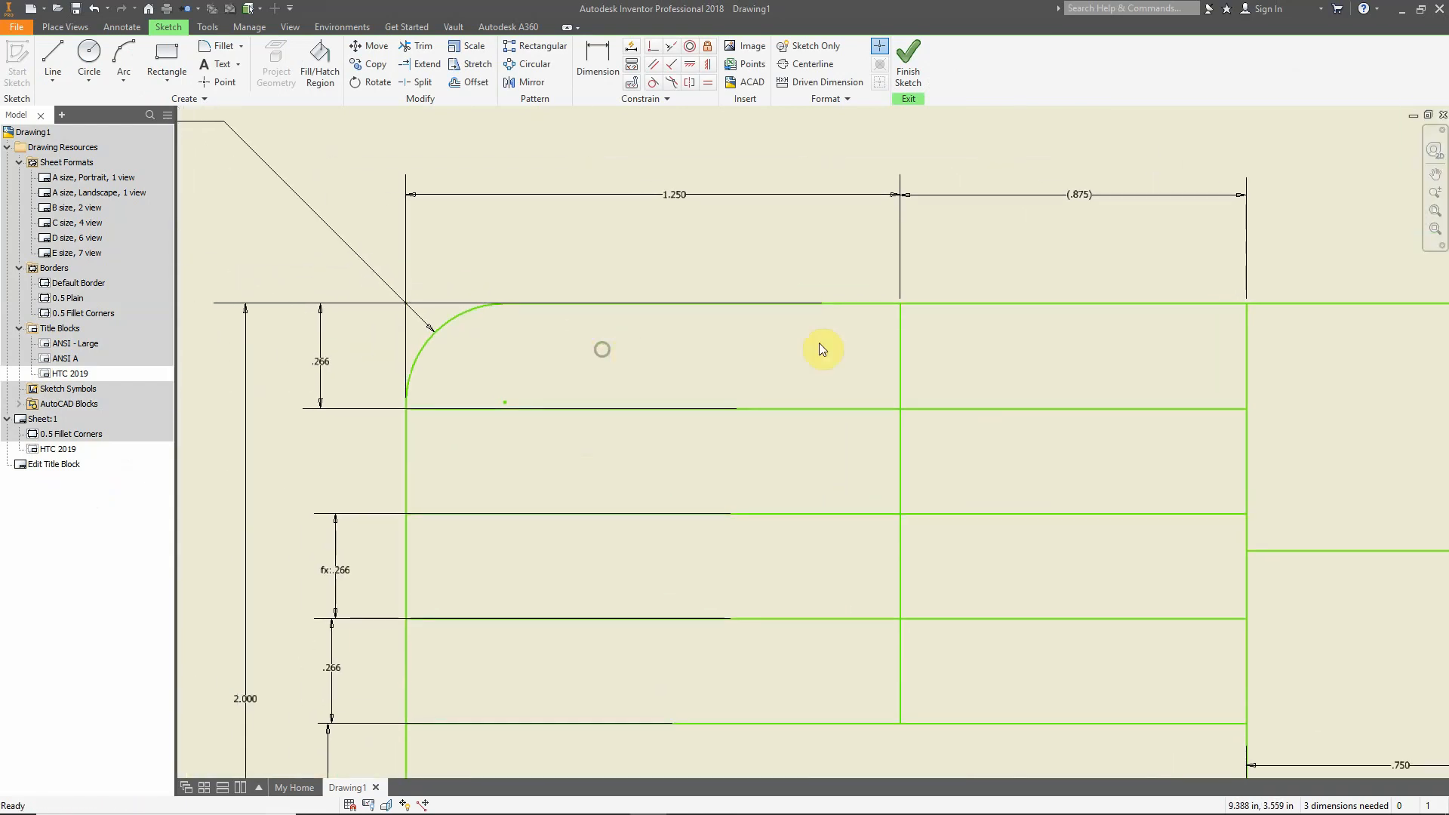
{"action": "scroll", "coordinate": [785, 353], "scroll_direction": "up", "scroll_amount": 1}
Draw a sketch-only vertical line 1/32 in long, upward from the bottom edge of the first column's top cell
{"action": "left_click", "coordinate": [807, 49]}
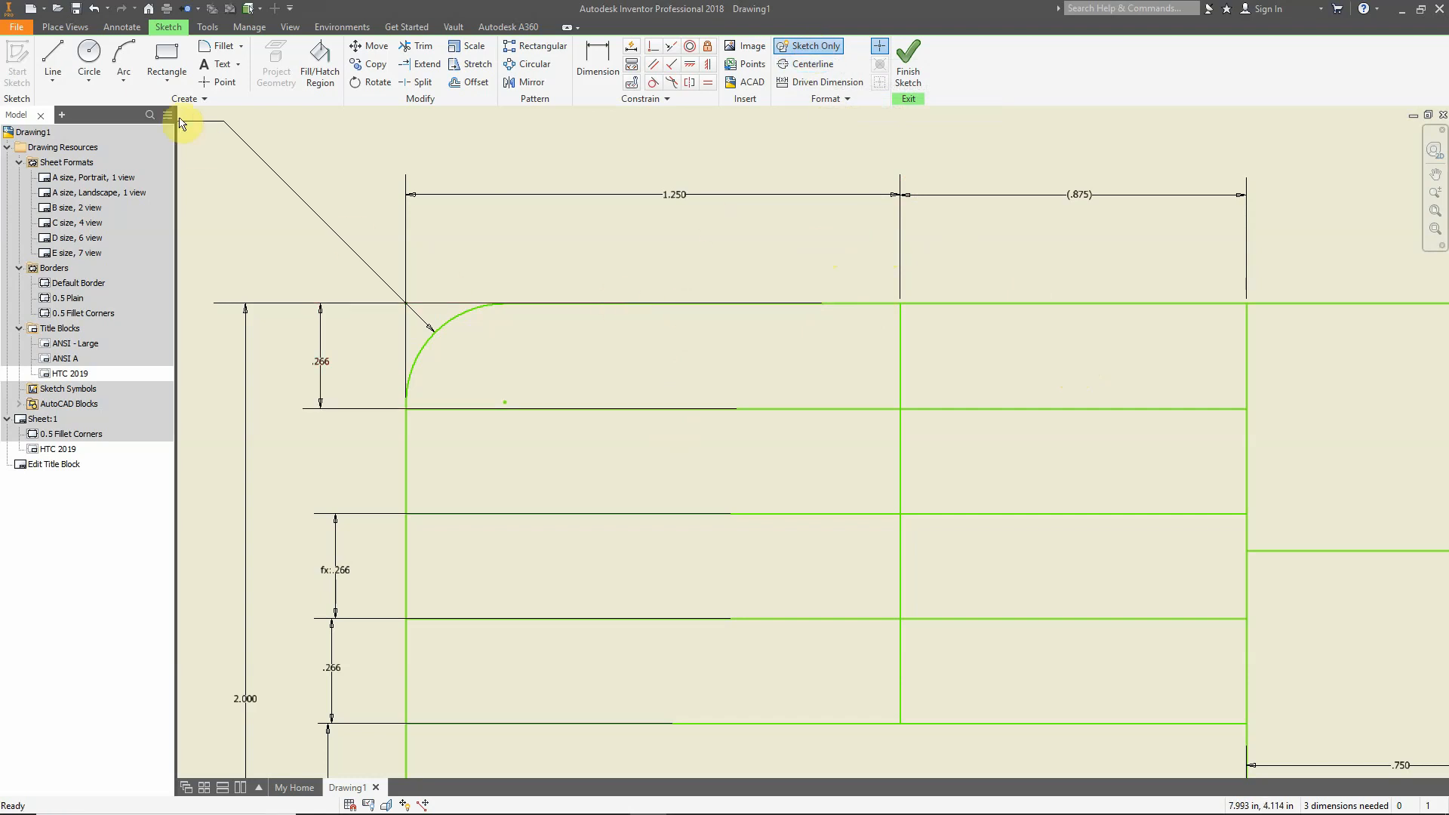
{"action": "left_click", "coordinate": [53, 56]}
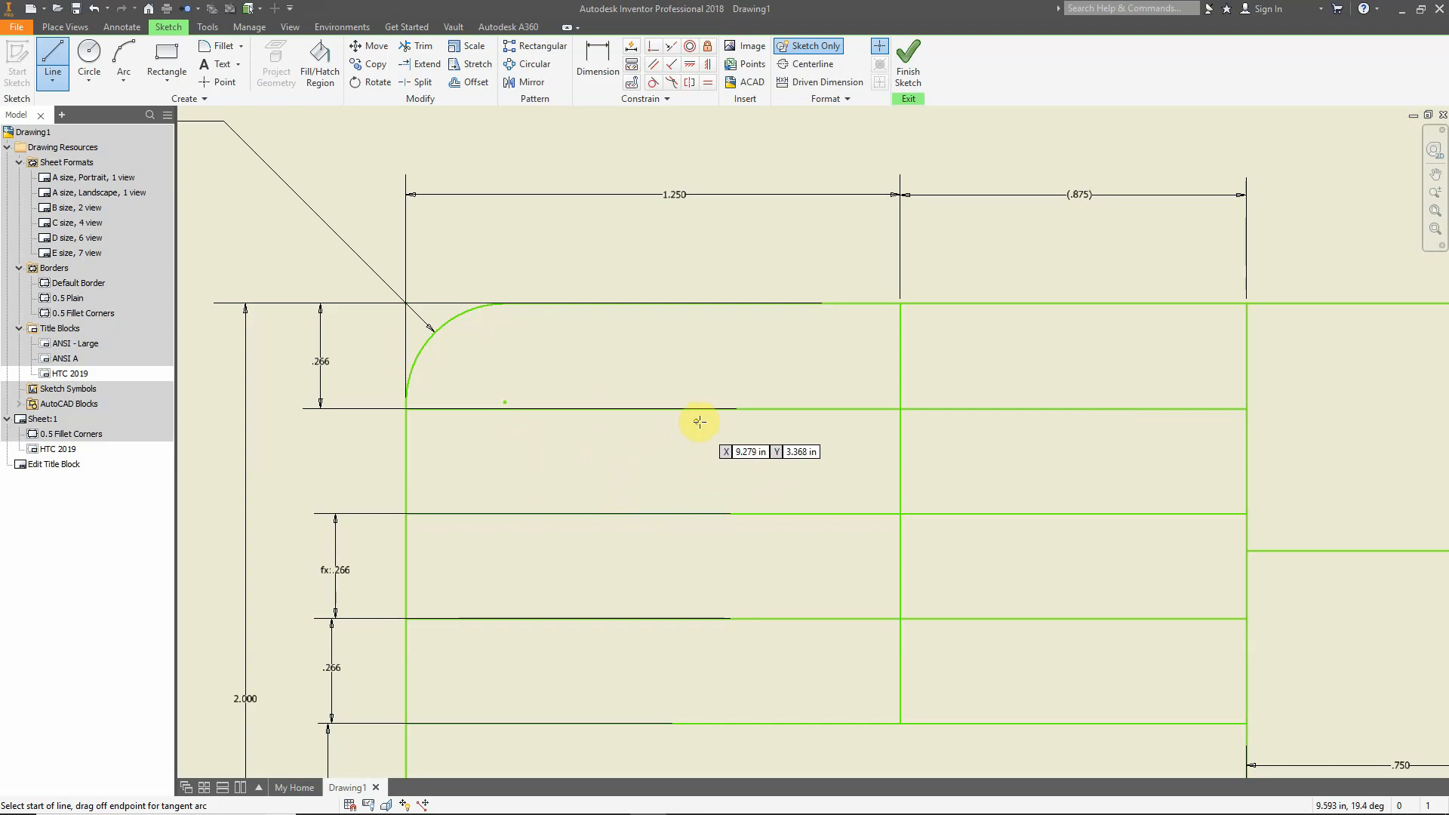
{"action": "left_click", "coordinate": [759, 409]}
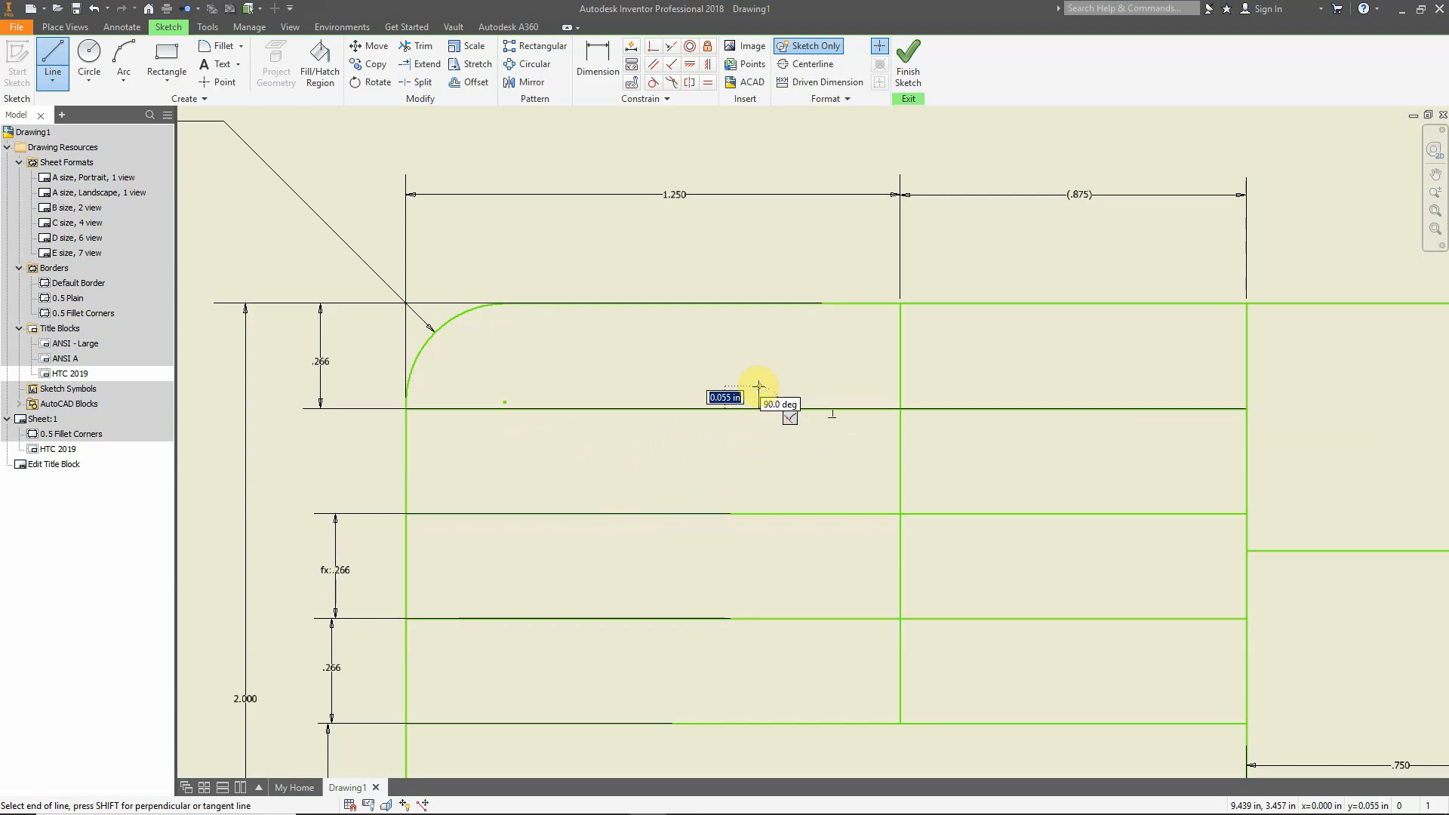
{"action": "type", "text": "1/32"}
{"action": "key", "text": "Return"}
{"action": "key", "text": "Escape"}
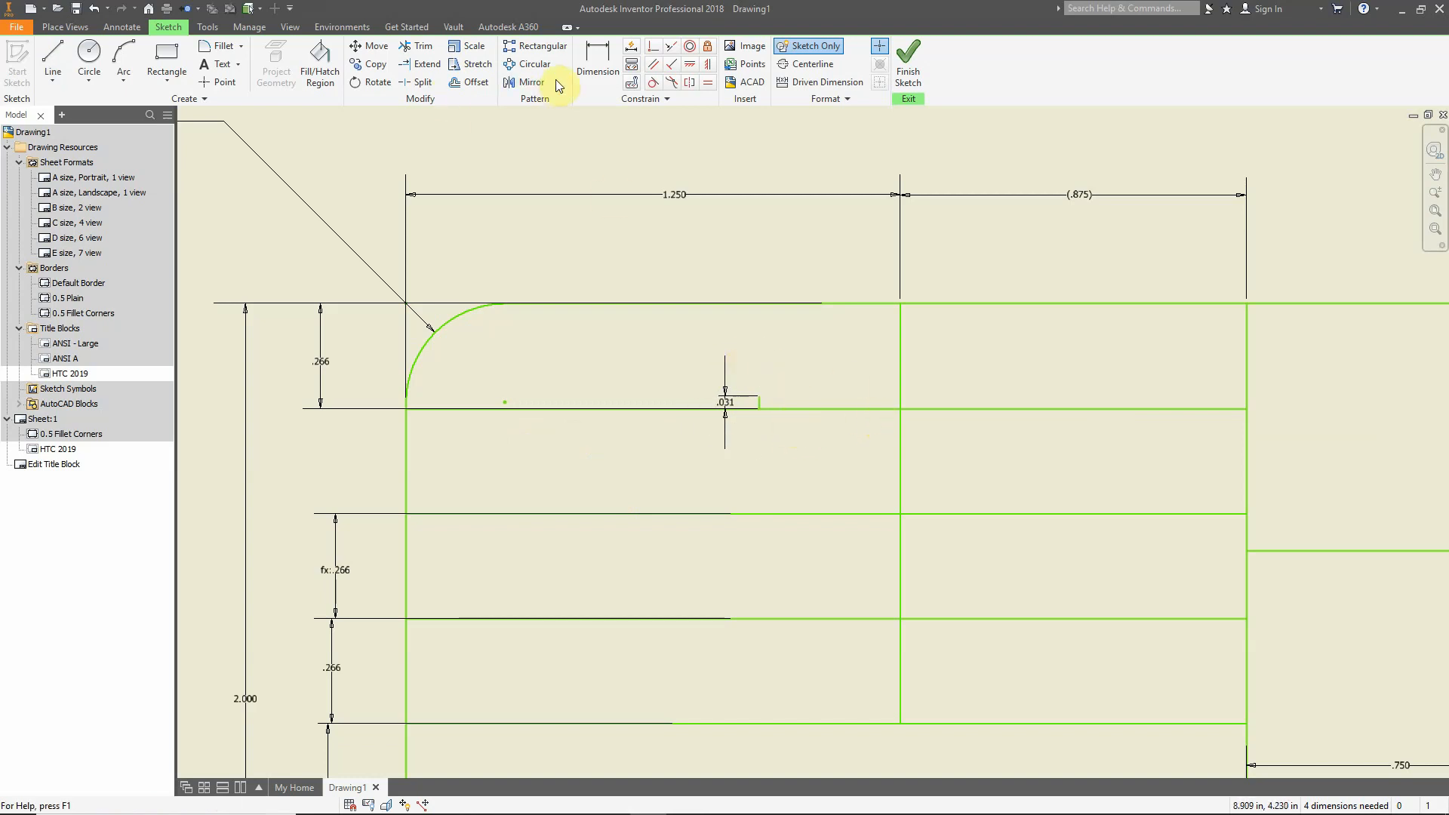
Dimension the short line's distance to the first column's right divider as half the column's 1.250 width, d6/2
{"action": "left_click", "coordinate": [600, 64]}
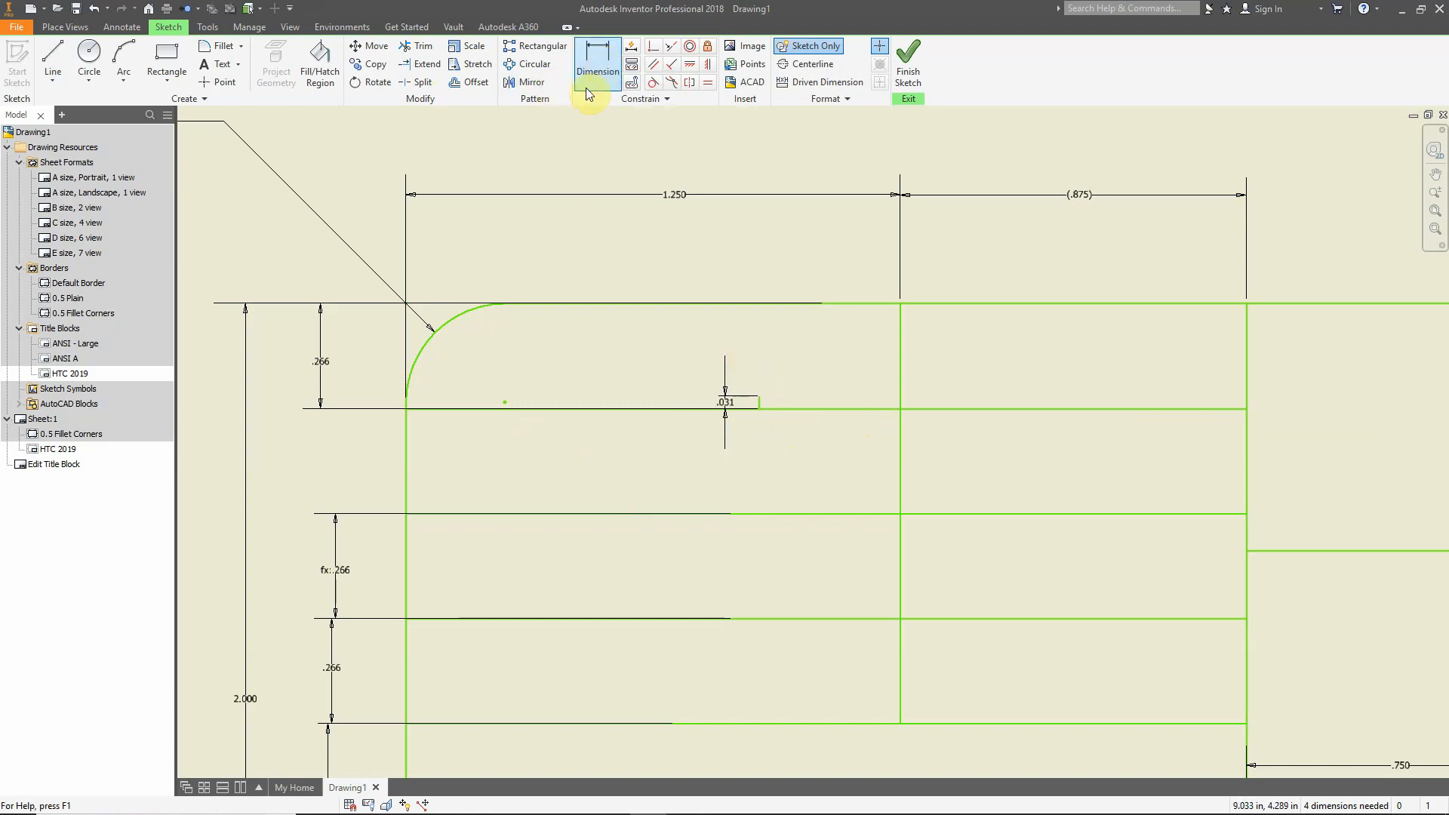
{"action": "left_click", "coordinate": [759, 403]}
{"action": "left_click", "coordinate": [903, 404]}
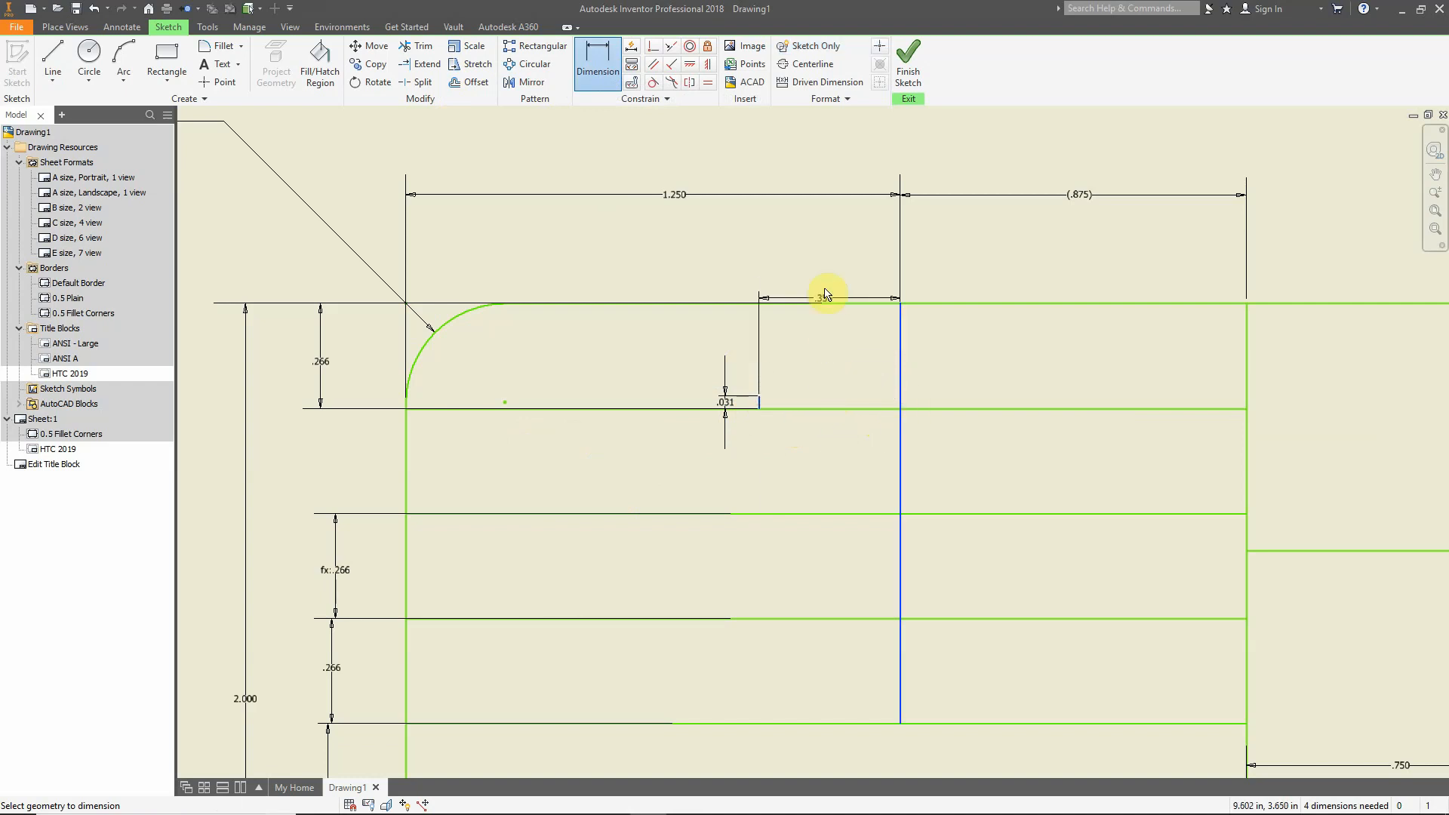
{"action": "left_click", "coordinate": [827, 260]}
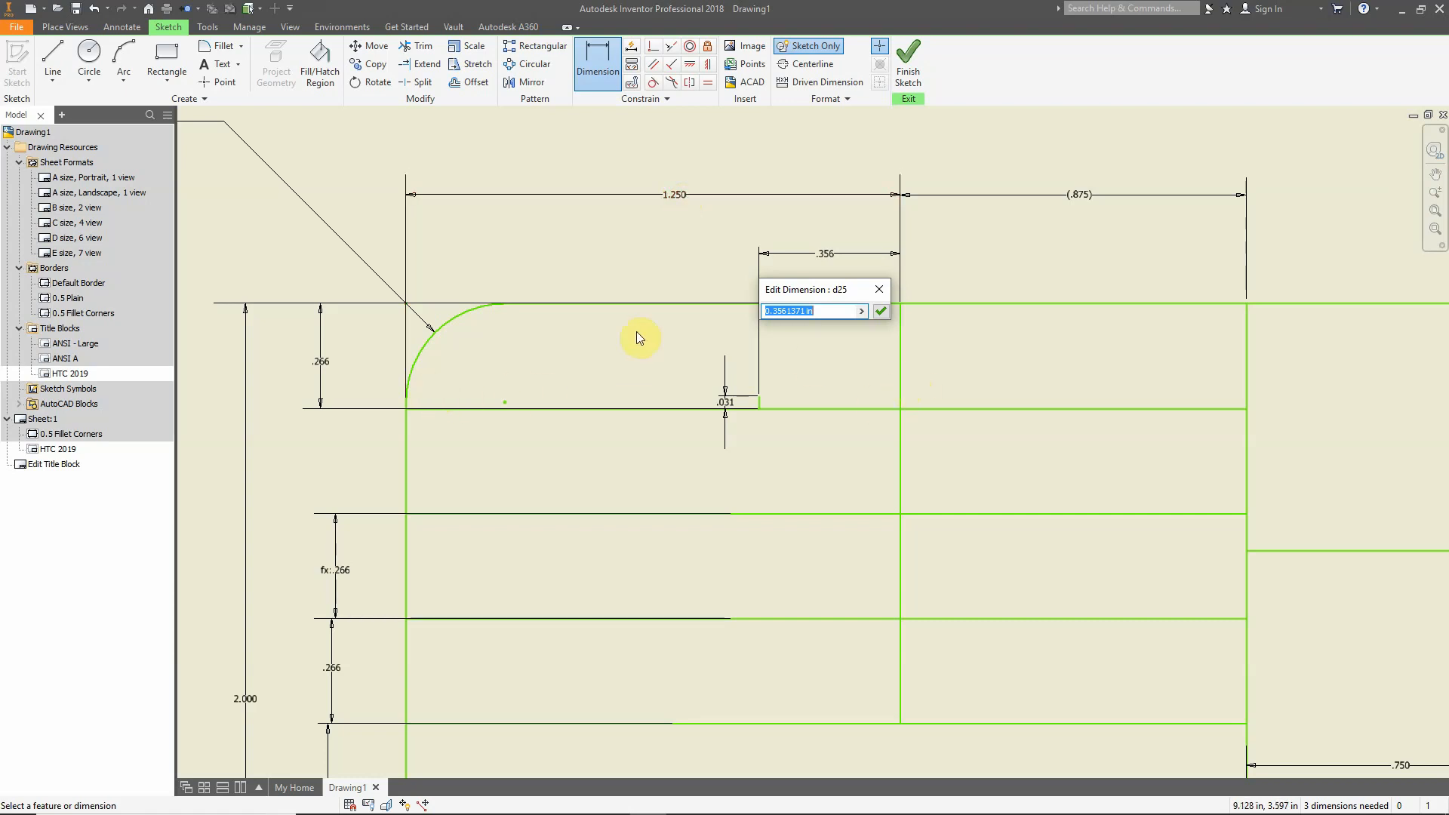
{"action": "left_click", "coordinate": [676, 197]}
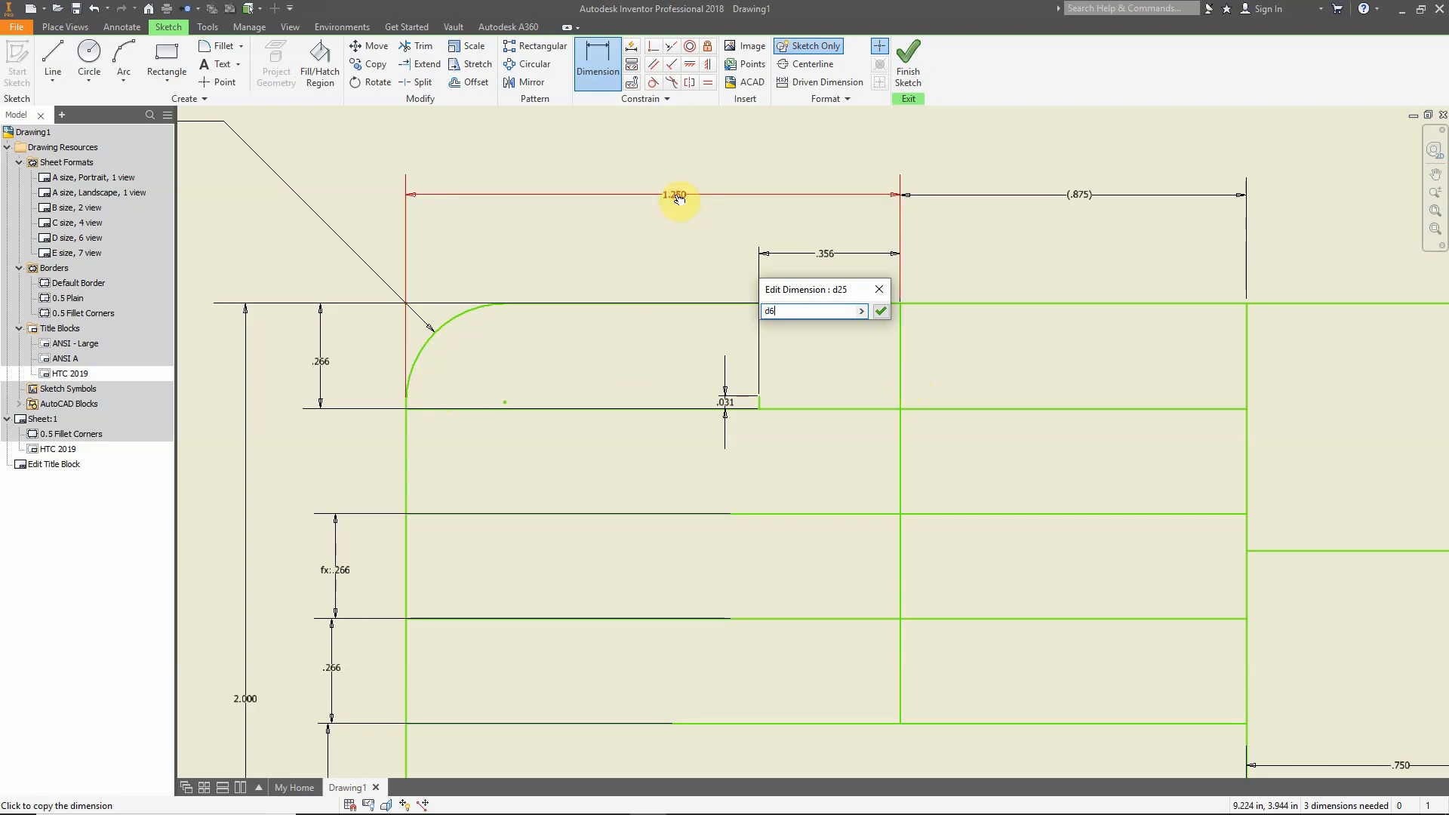
{"action": "type", "text": "/2"}
{"action": "key", "text": "Return"}
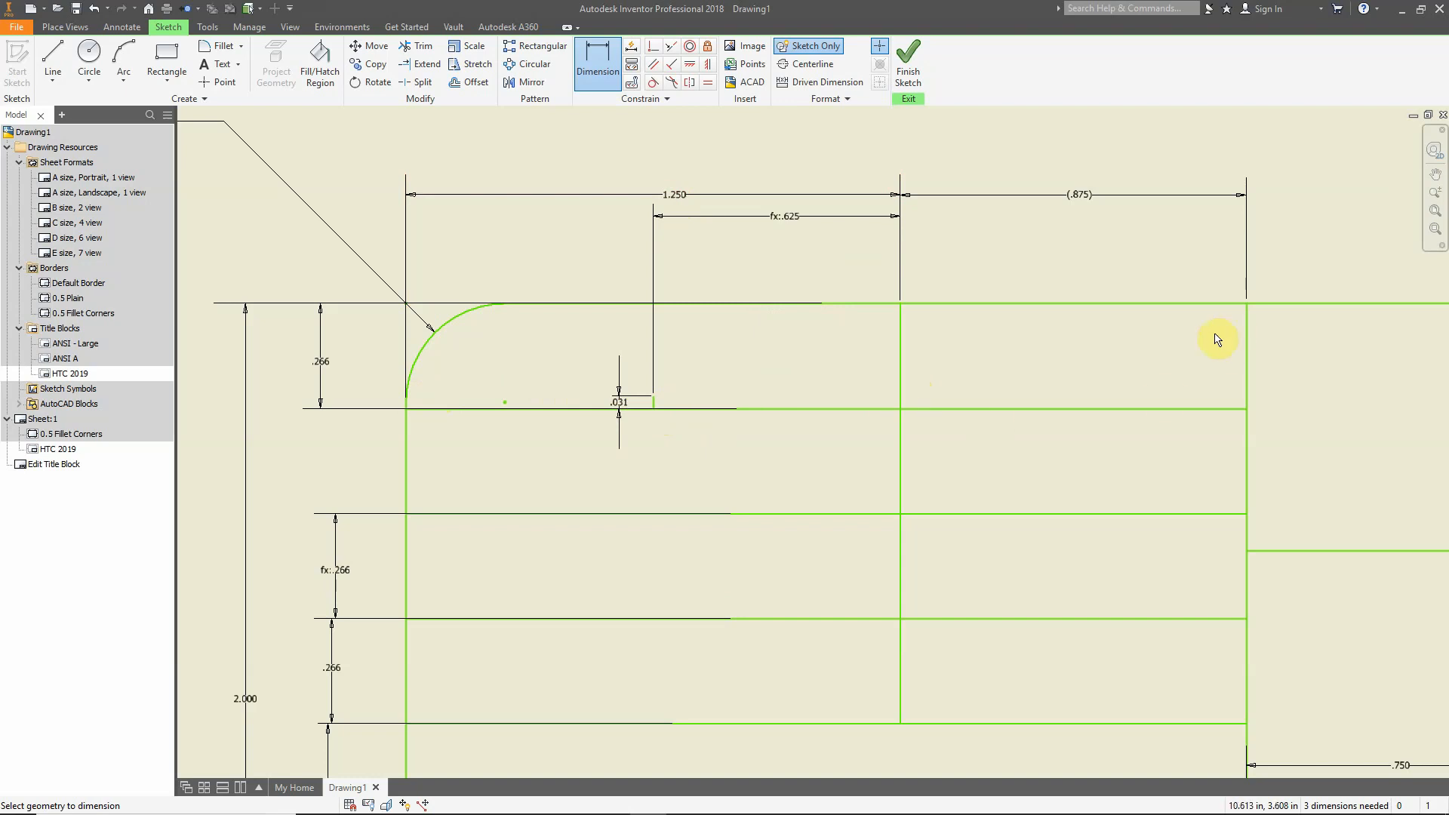
Draw a sketch-only vertical line 1/32 in long, upward from the bottom edge of the second column's top cell
{"action": "left_click", "coordinate": [52, 57]}
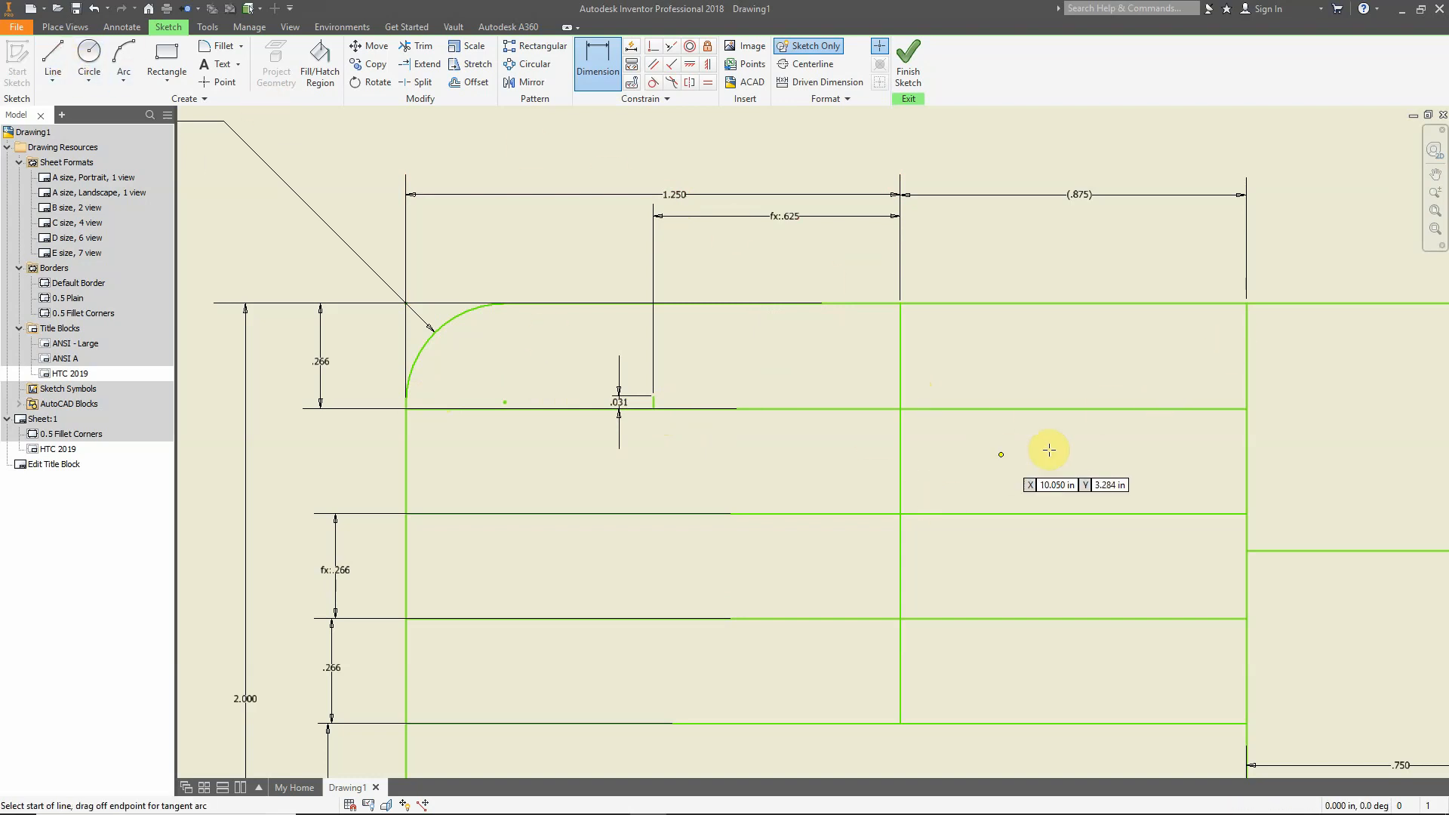
{"action": "left_click", "coordinate": [1083, 409]}
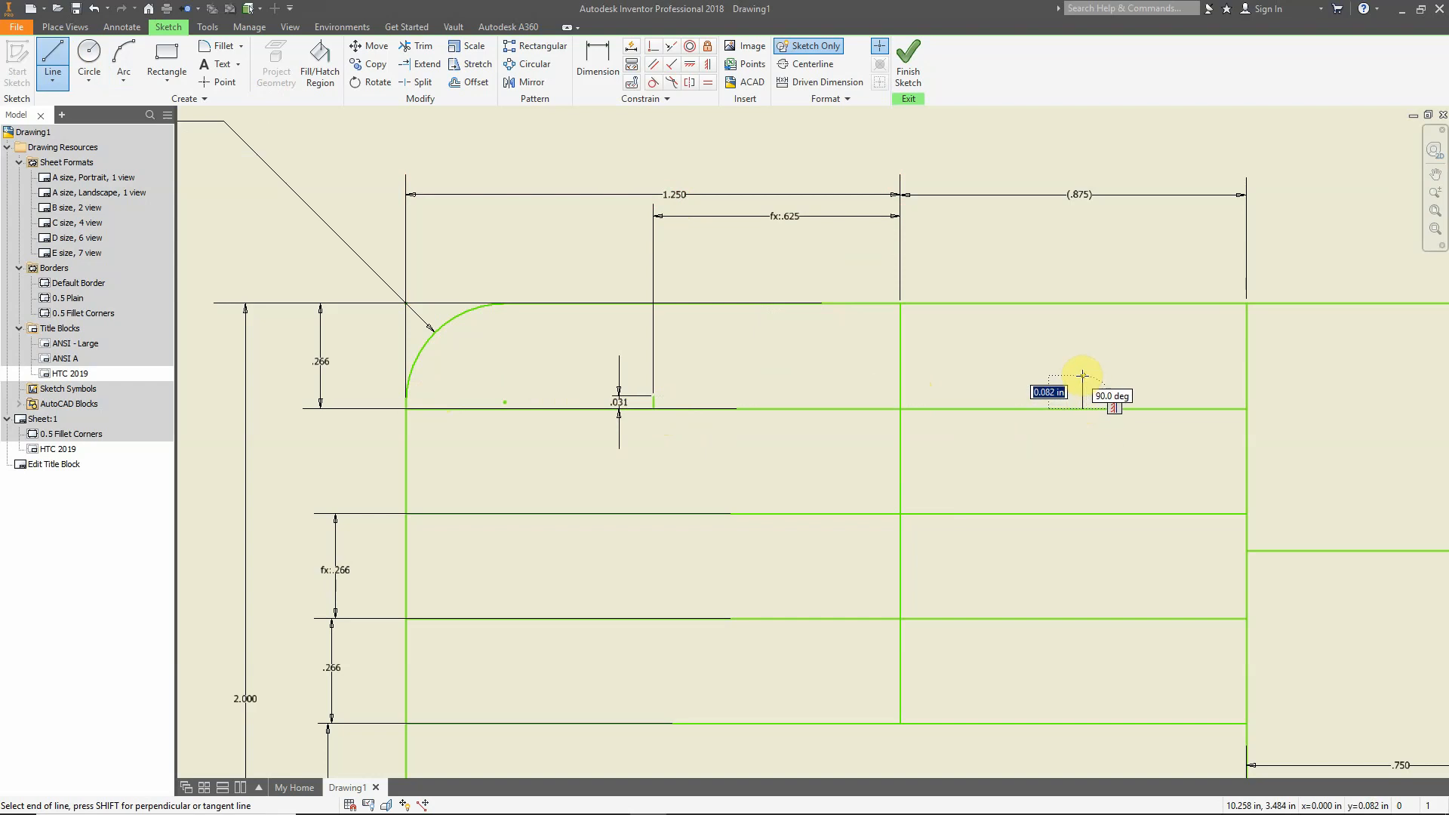
{"action": "type", "text": "1/32"}
{"action": "key", "text": "Return"}
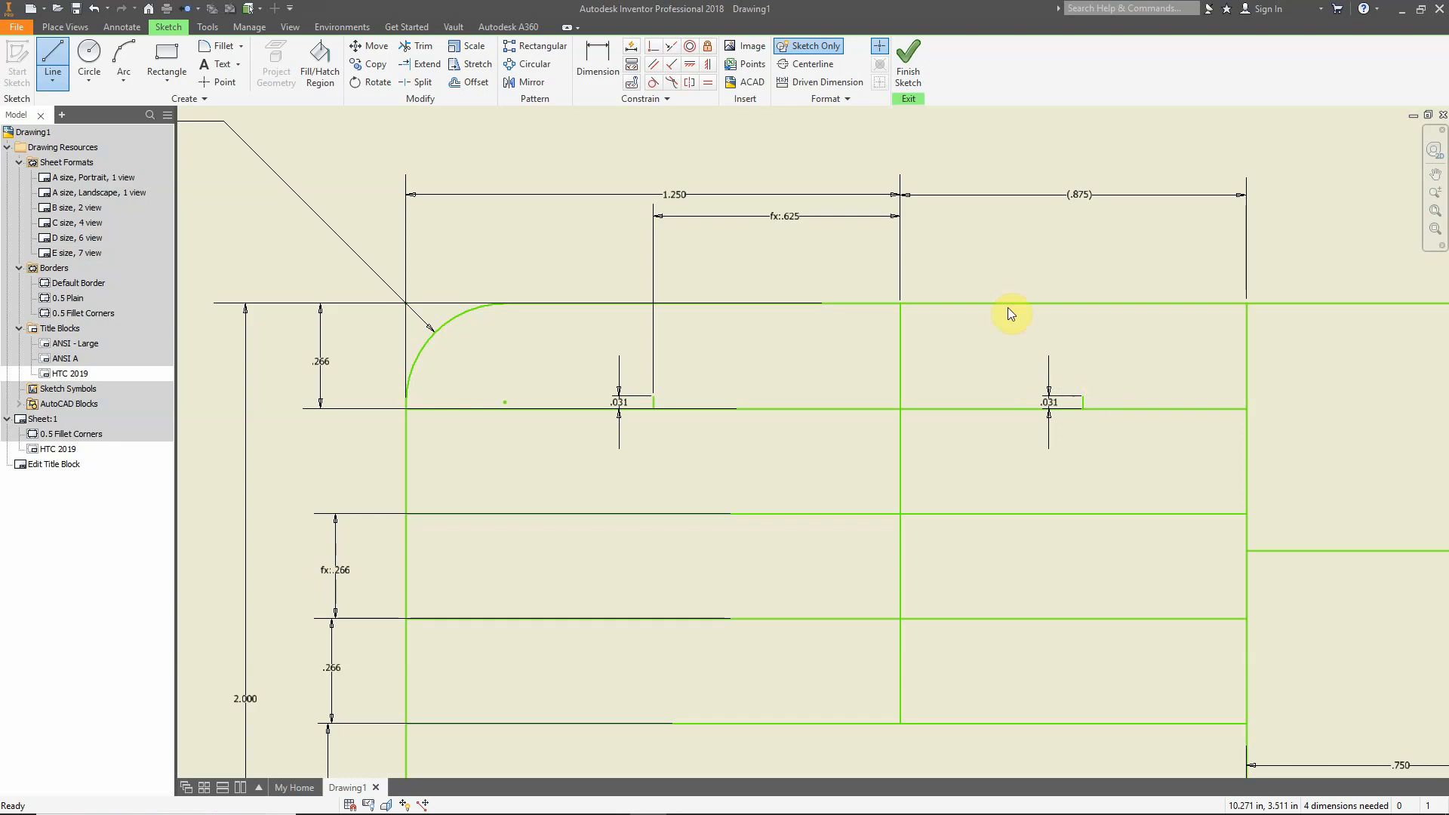
Dimension the second column's short line from the column's left divider as half the column's .875 width, based on d7
{"action": "left_click", "coordinate": [597, 60]}
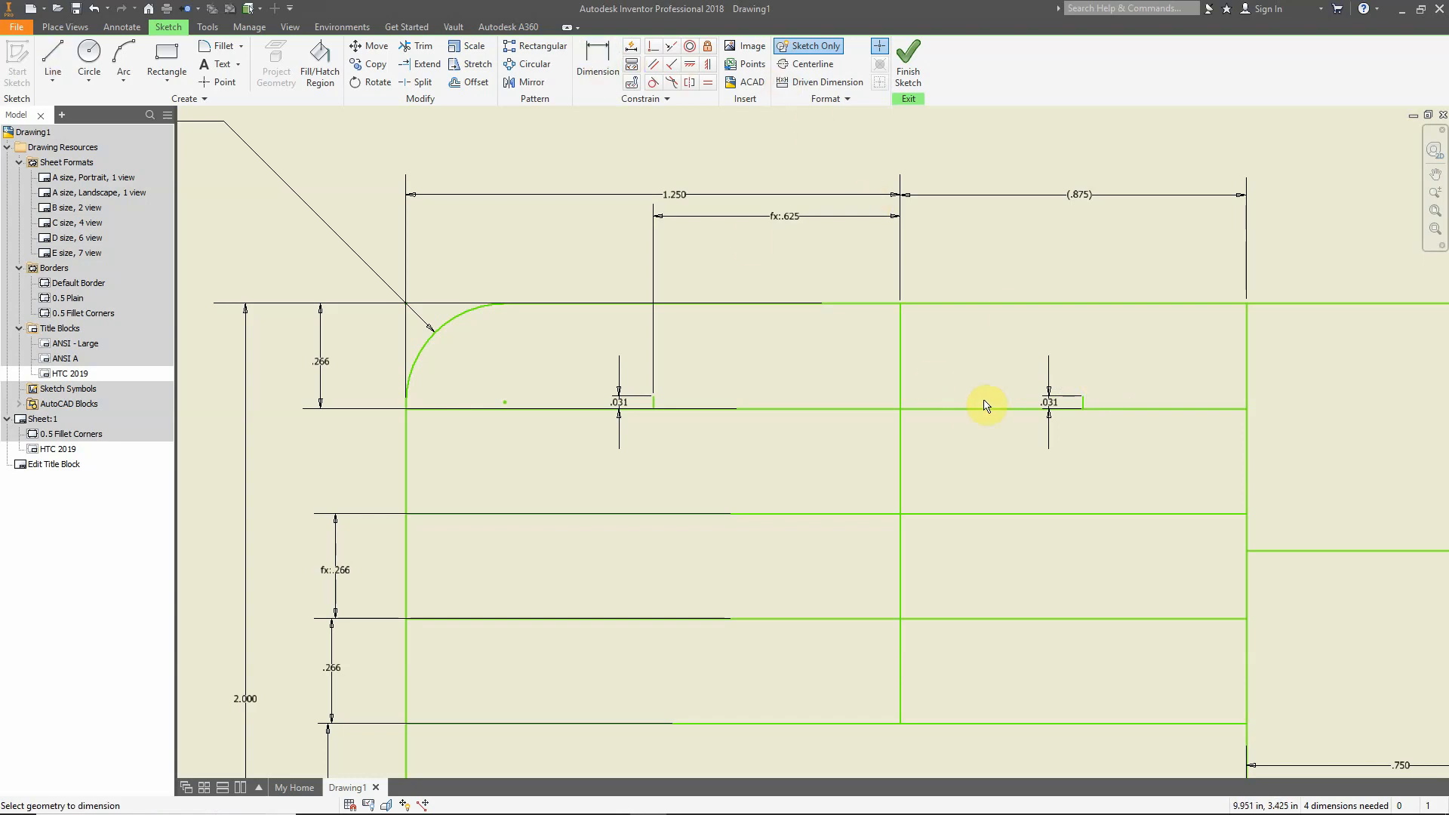
{"action": "left_click", "coordinate": [1082, 402]}
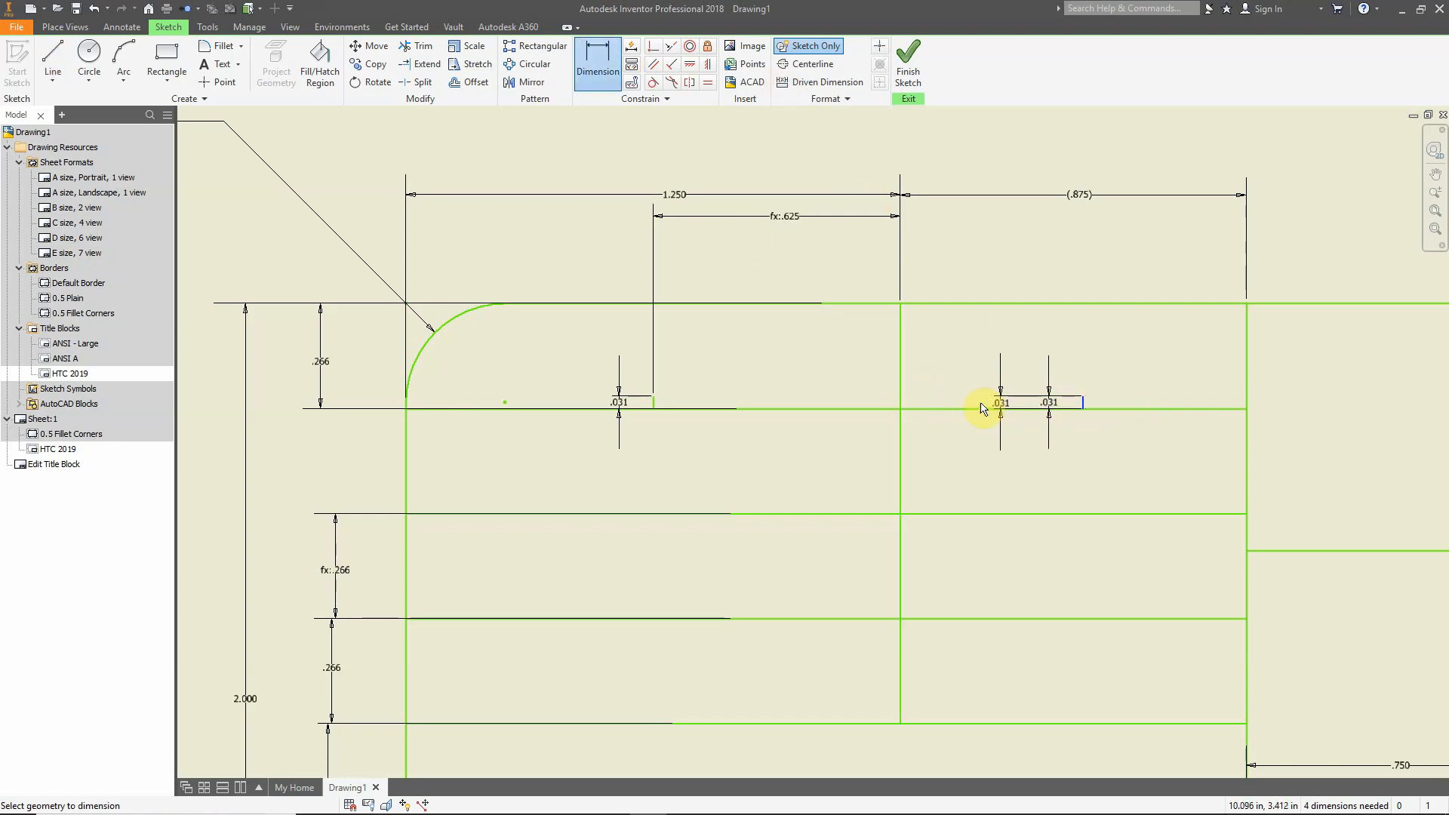
{"action": "left_click", "coordinate": [901, 402]}
{"action": "left_click", "coordinate": [992, 228]}
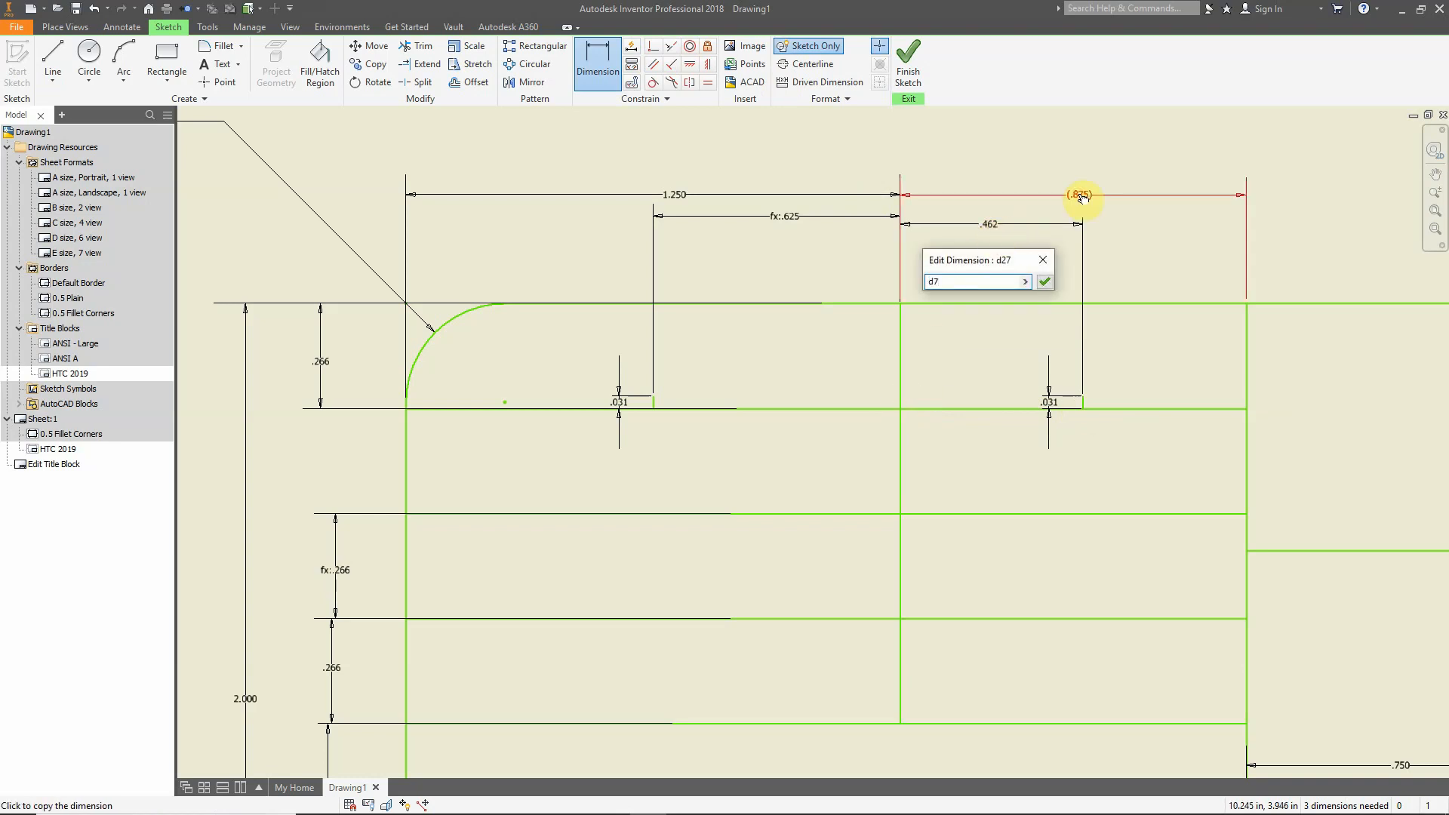
{"action": "key", "text": "Return"}
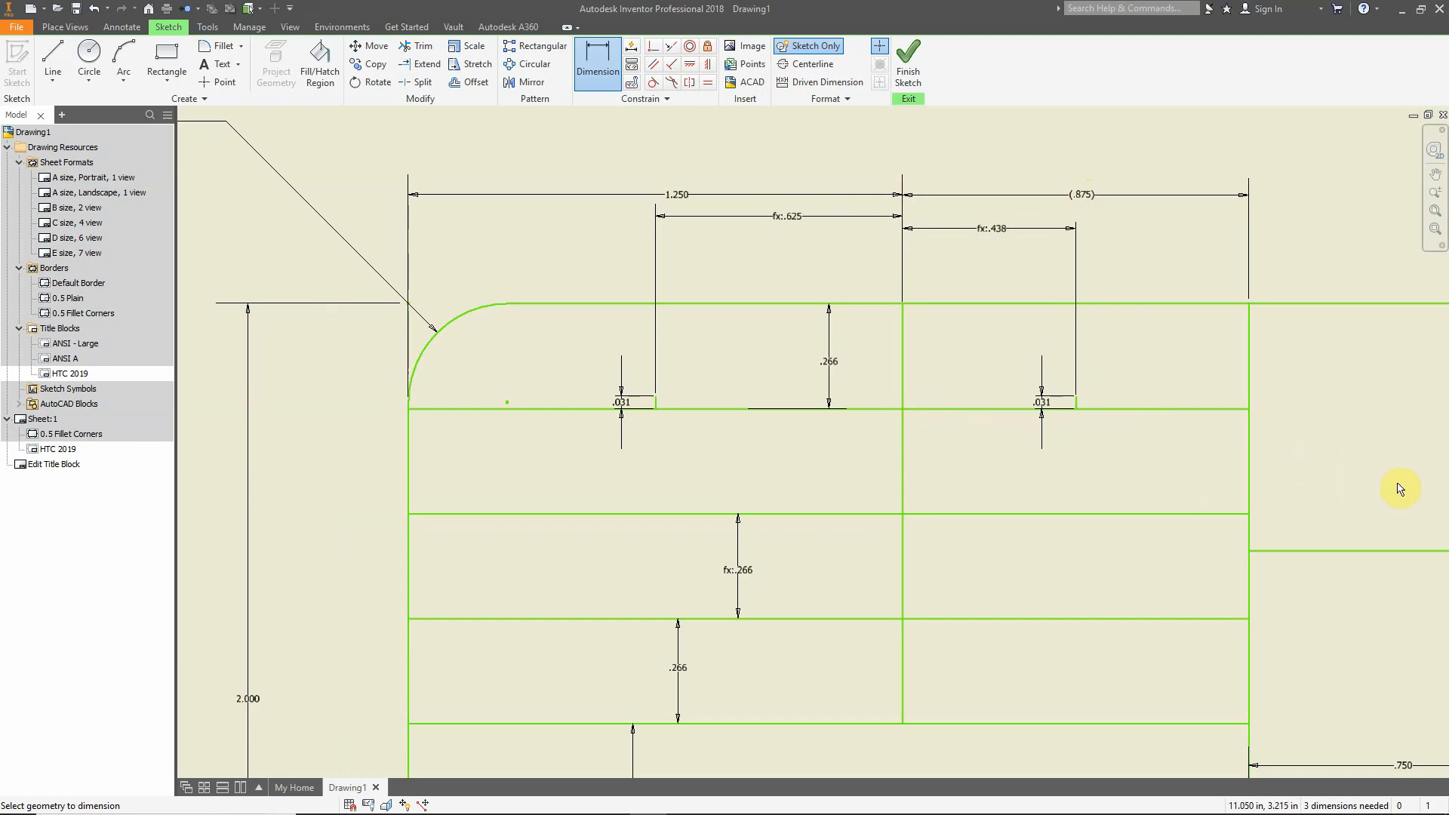
{"action": "key", "text": "Escape"}
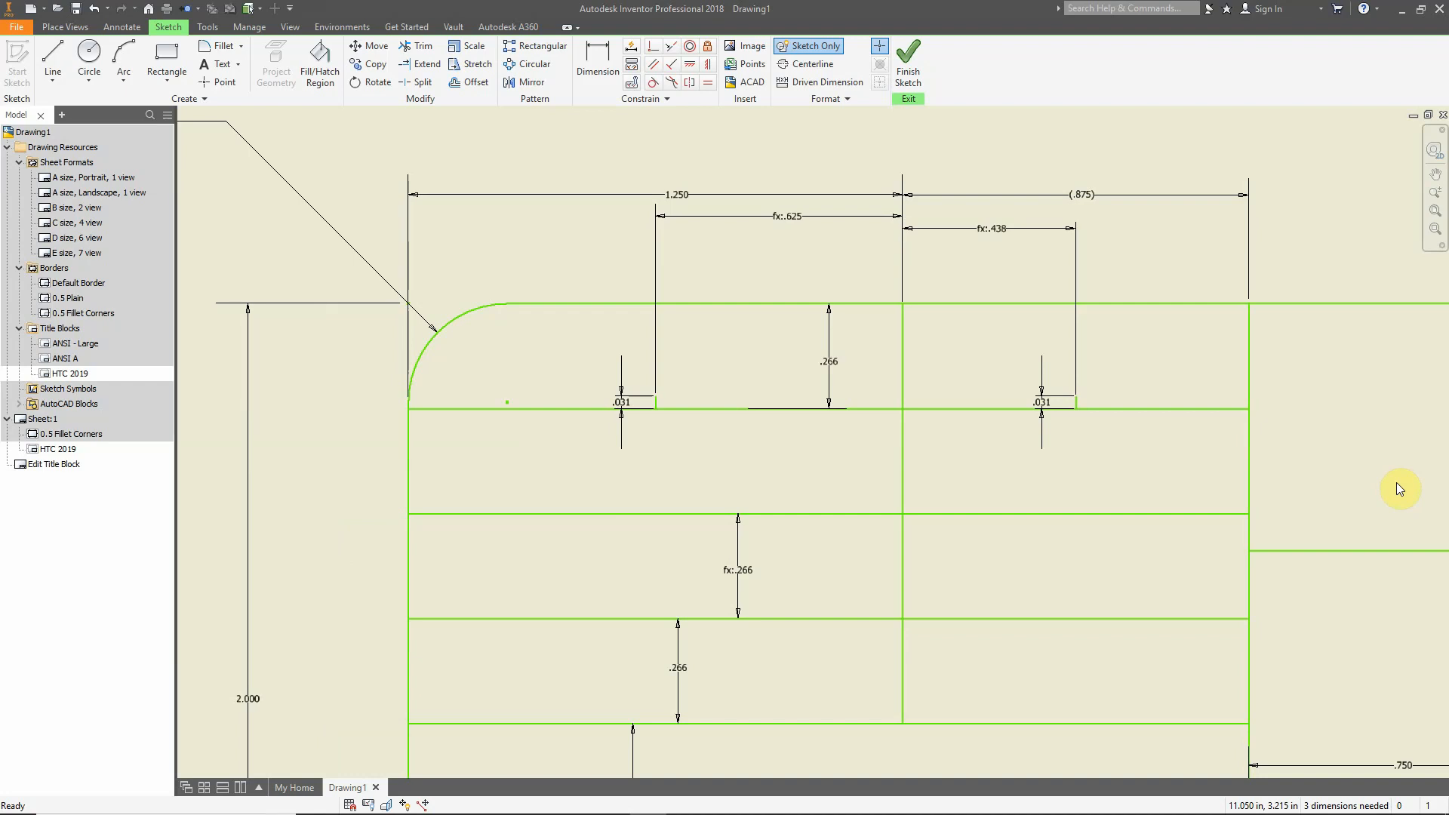
Draw a sketch-only vertical line 1/32 in long, upward from the bottom edge of the second column's second cell
{"action": "mouse_move", "coordinate": [1090, 566]}
{"action": "middle_mouse_down"}
{"action": "mouse_move", "coordinate": [1054, 492]}
{"action": "mouse_move", "coordinate": [1003, 440]}
{"action": "middle_mouse_up"}
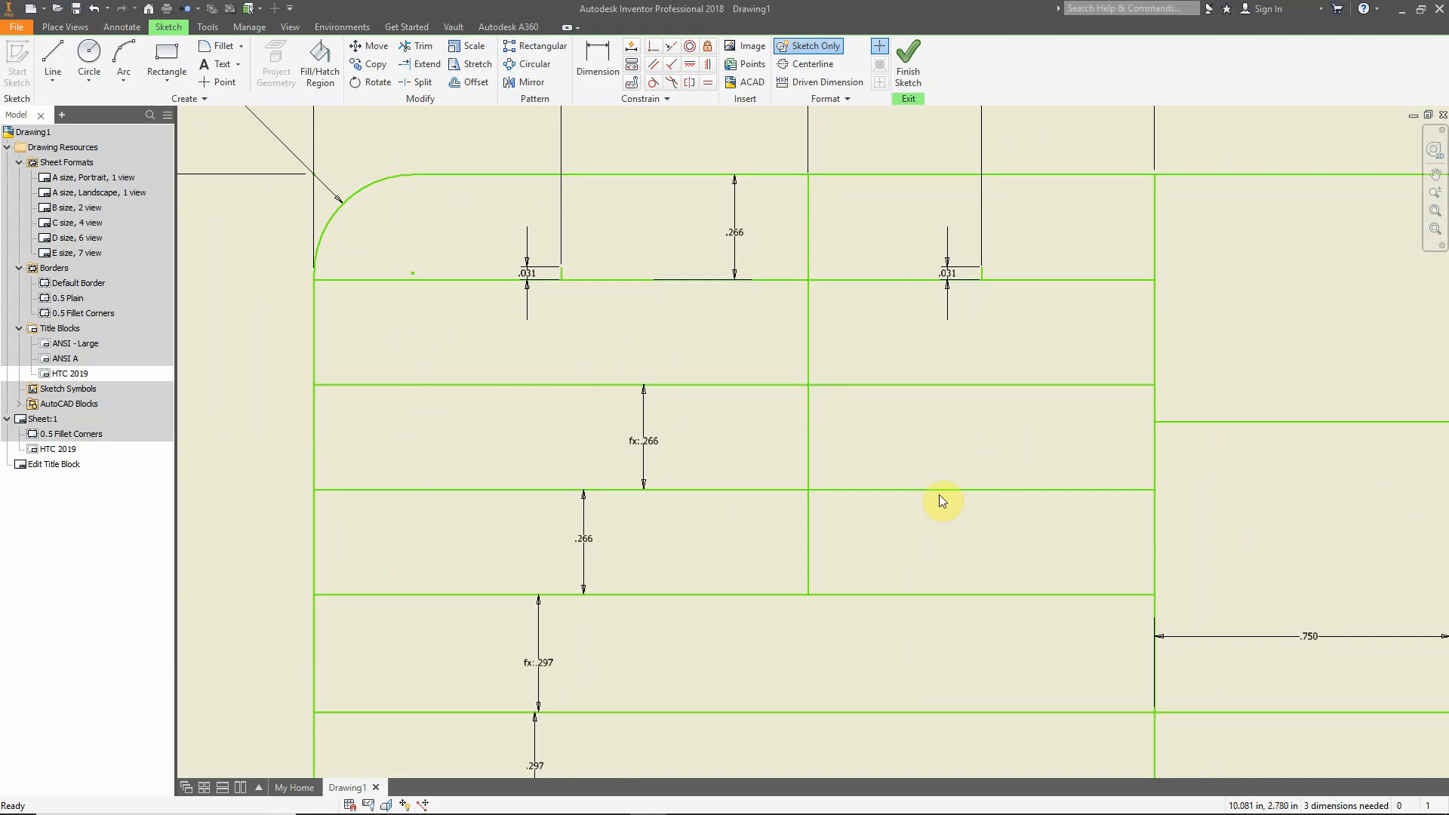
{"action": "left_click", "coordinate": [49, 61]}
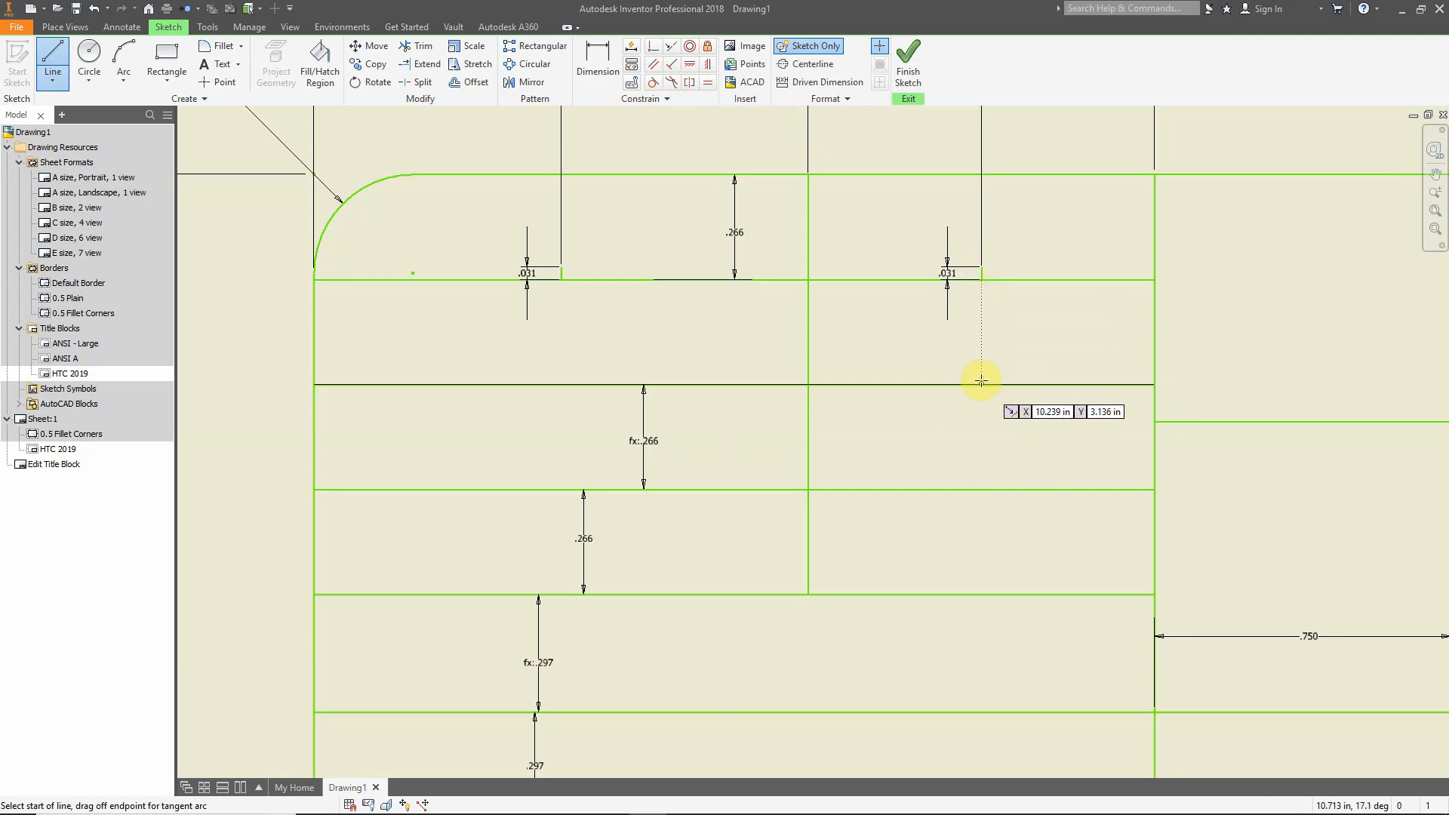
{"action": "left_click", "coordinate": [1037, 385]}
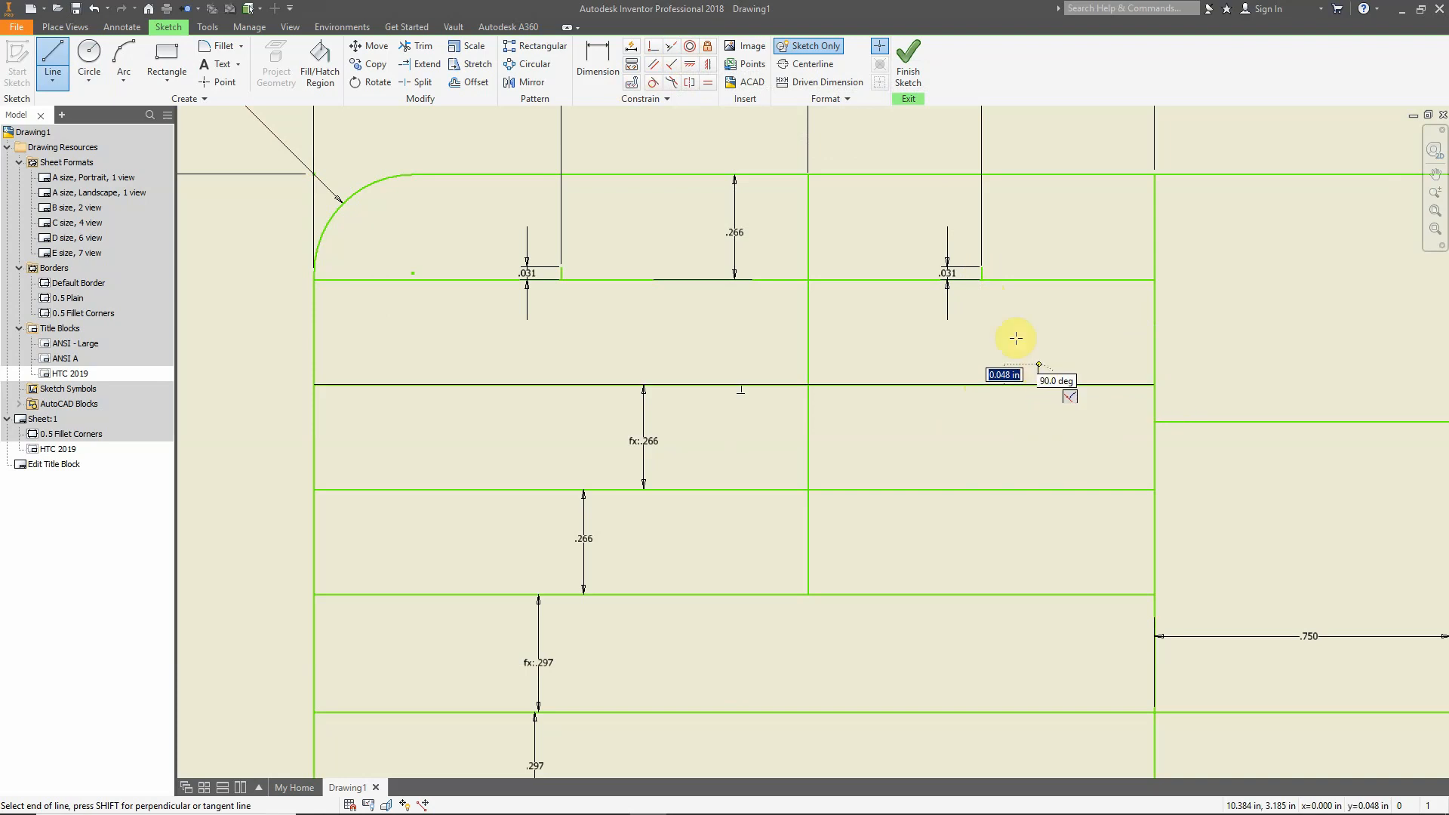
{"action": "type", "text": "1/32"}
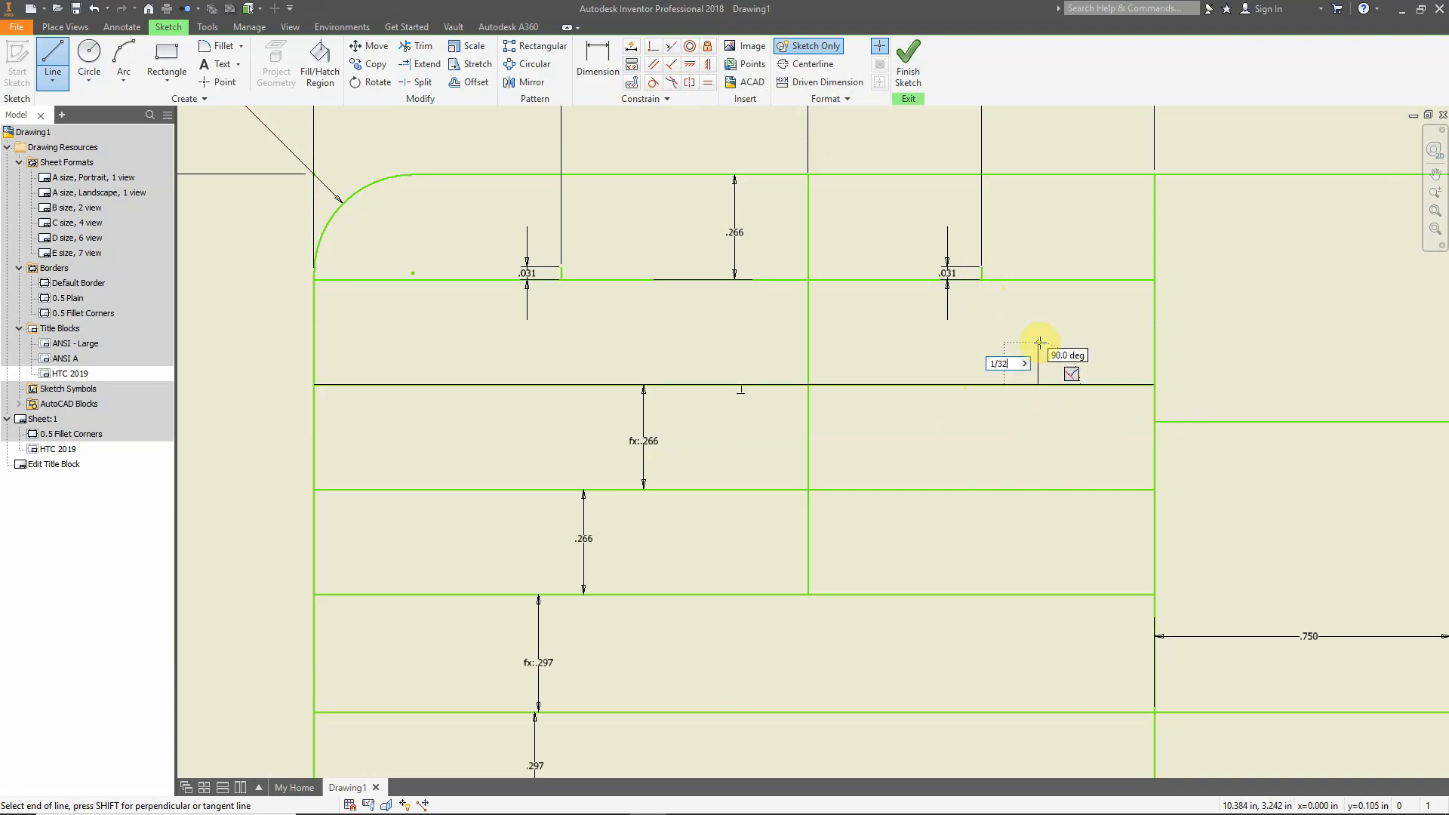
{"action": "key", "text": "Return"}
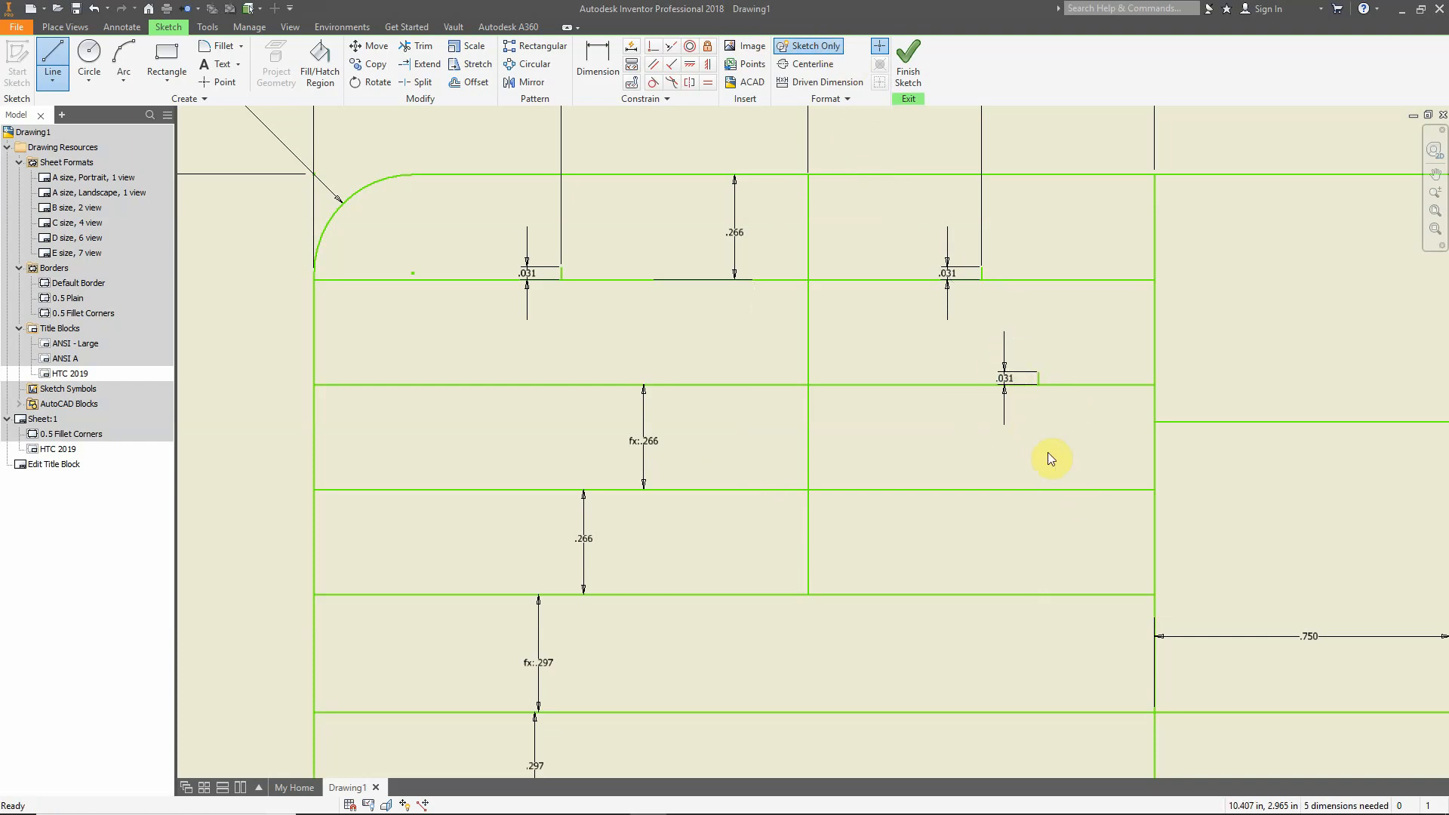
{"action": "key", "text": "Escape"}
Try a Collinear constraint between the second cell's short line and the top cell's short line, and undo it
{"action": "left_click", "coordinate": [670, 48]}
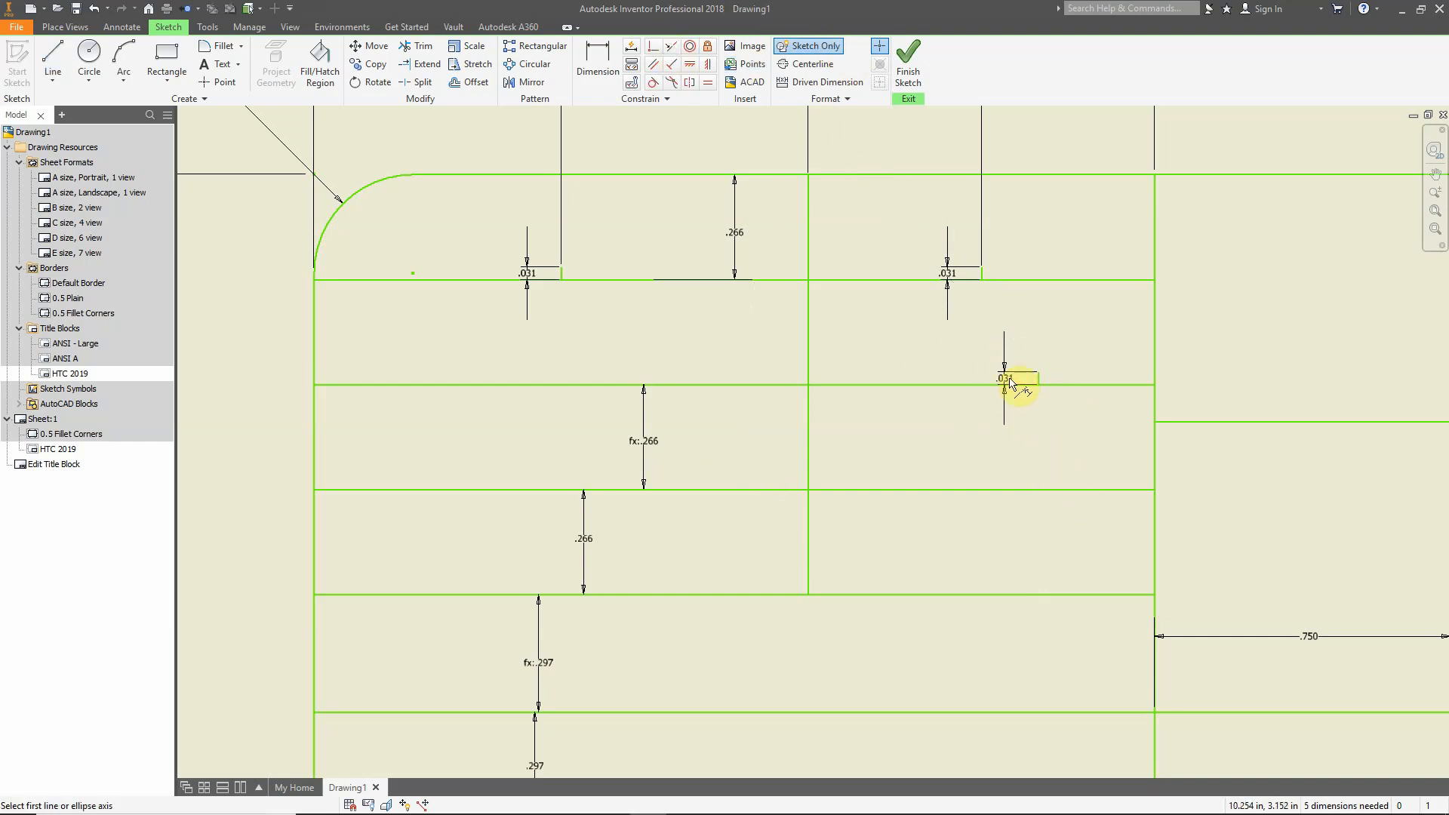
{"action": "left_click", "coordinate": [1038, 380]}
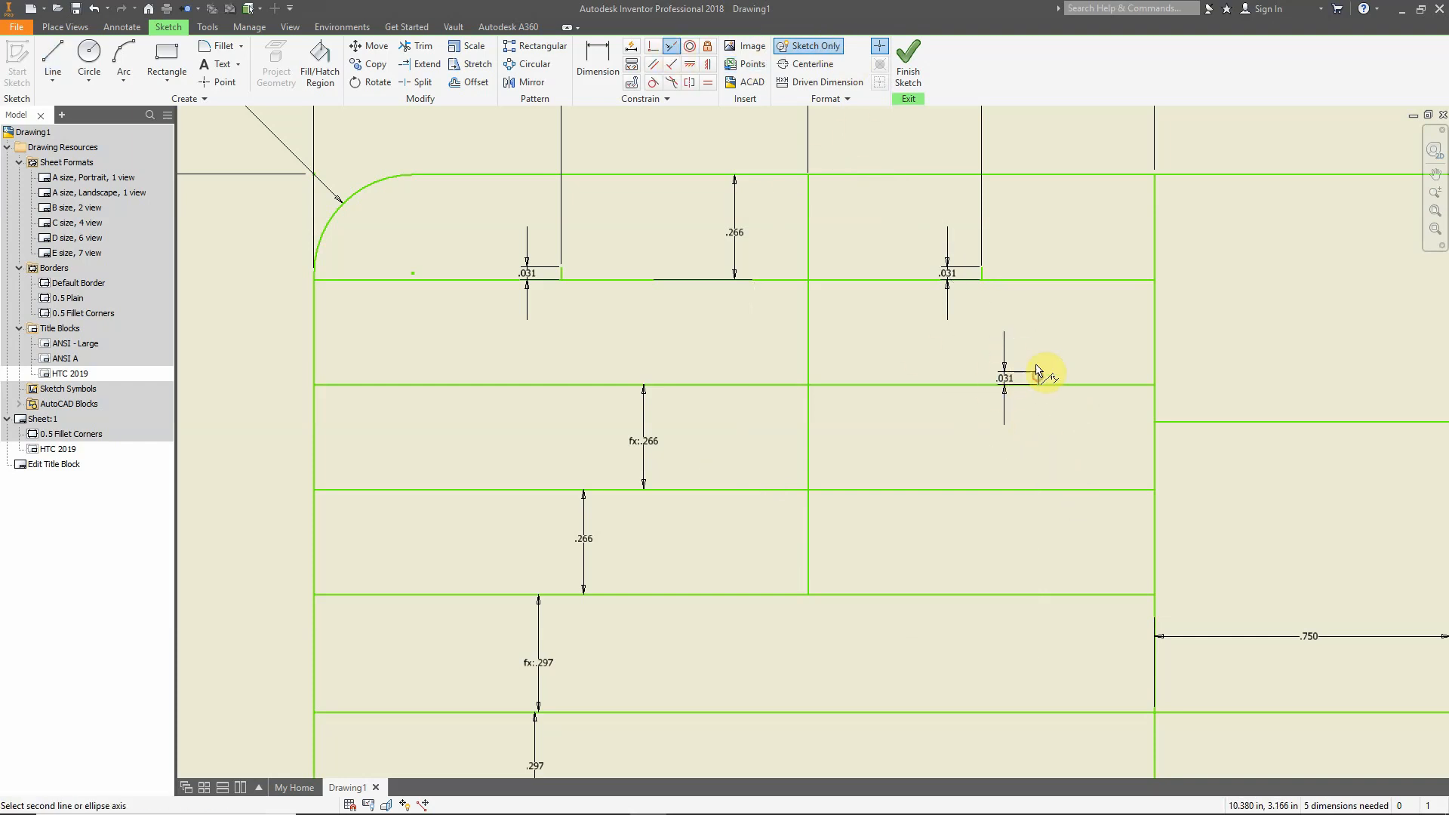
{"action": "left_click", "coordinate": [982, 272]}
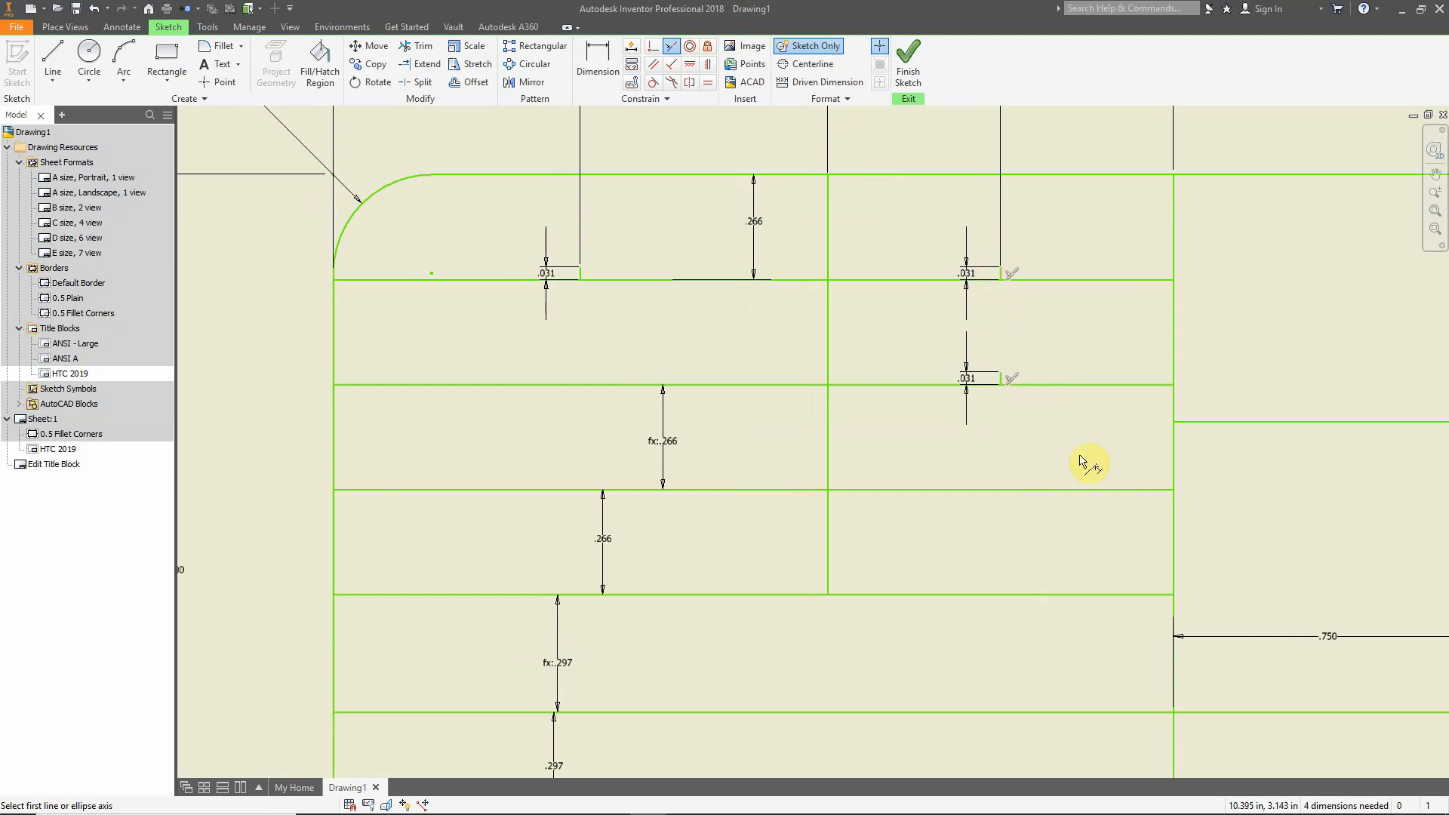
{"action": "key", "text": "ctrl+z"}
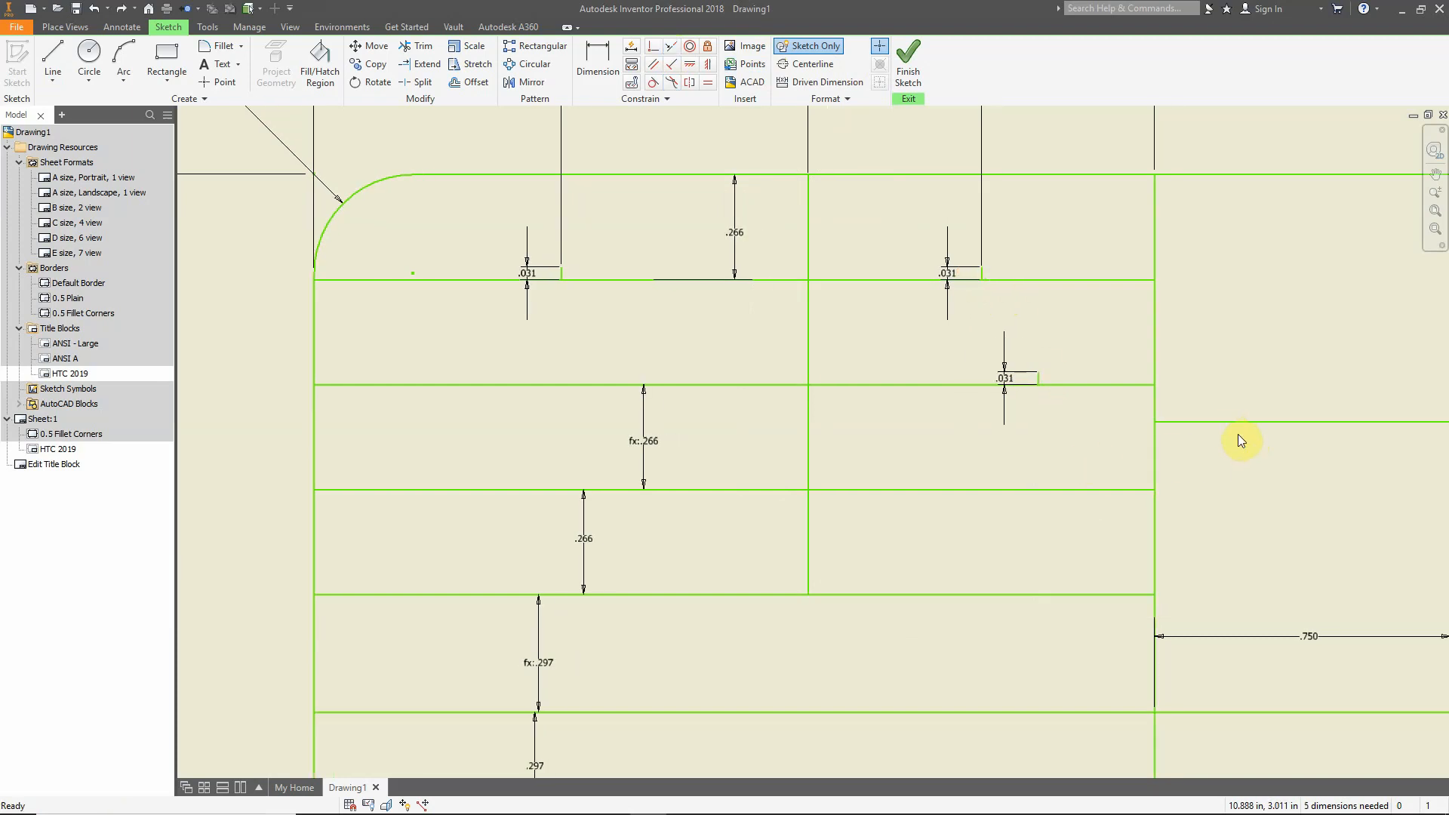
{"action": "middle_click_drag", "start_coordinate": [1197, 450], "coordinate": [1157, 543]}
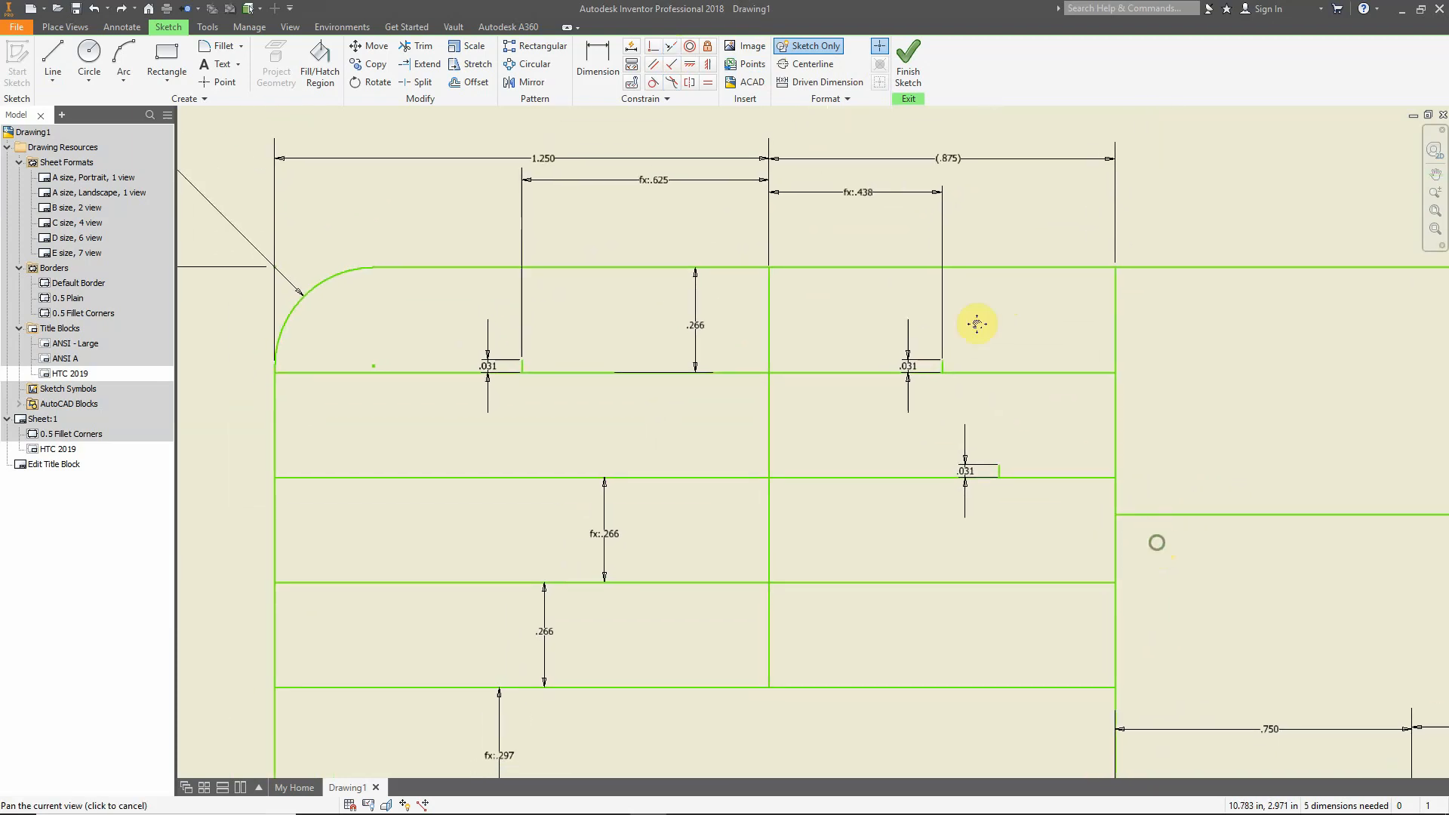
{"action": "left_click", "coordinate": [671, 46]}
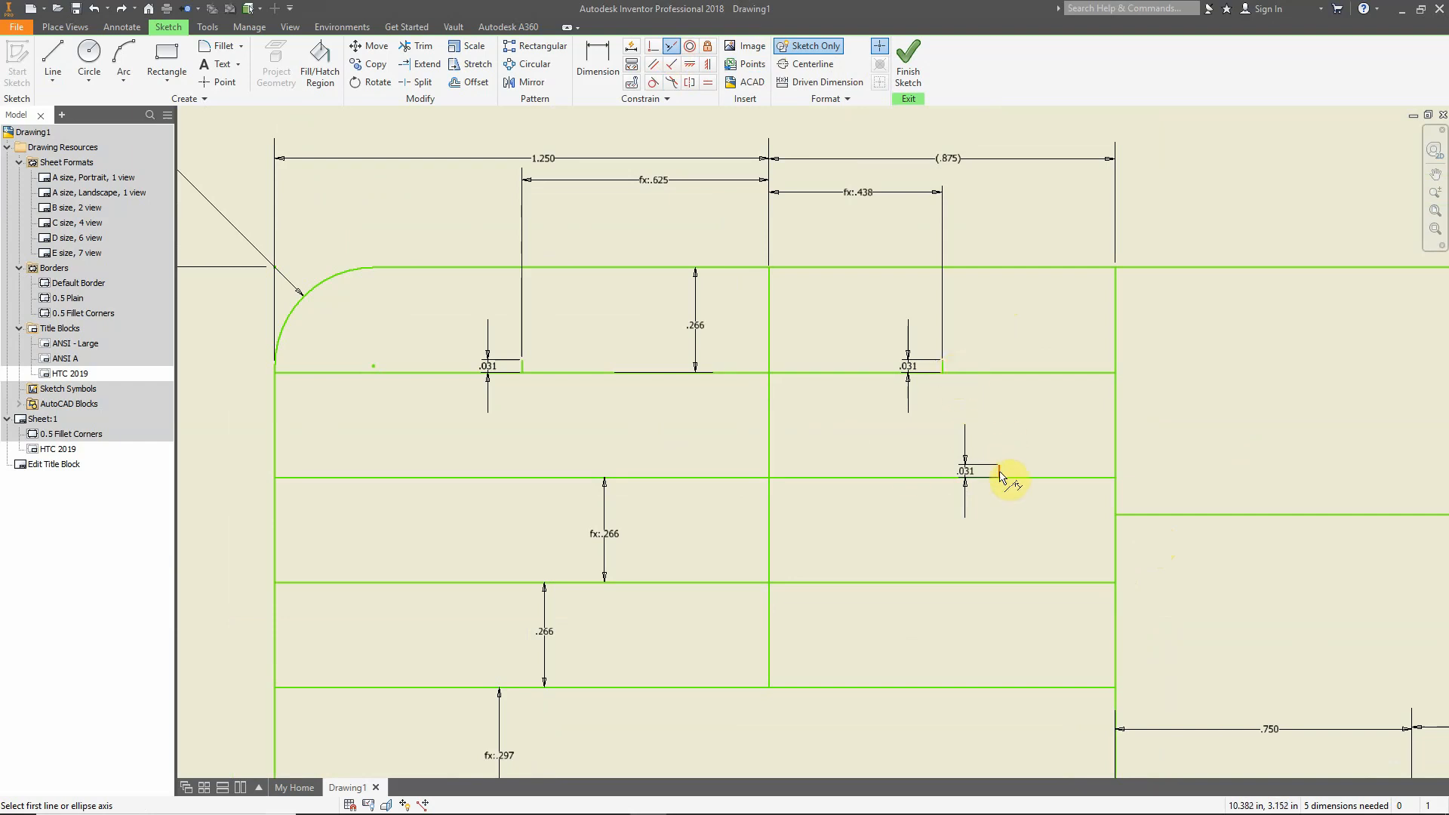
{"action": "left_click", "coordinate": [943, 367]}
{"action": "key", "text": "ctrl+z"}
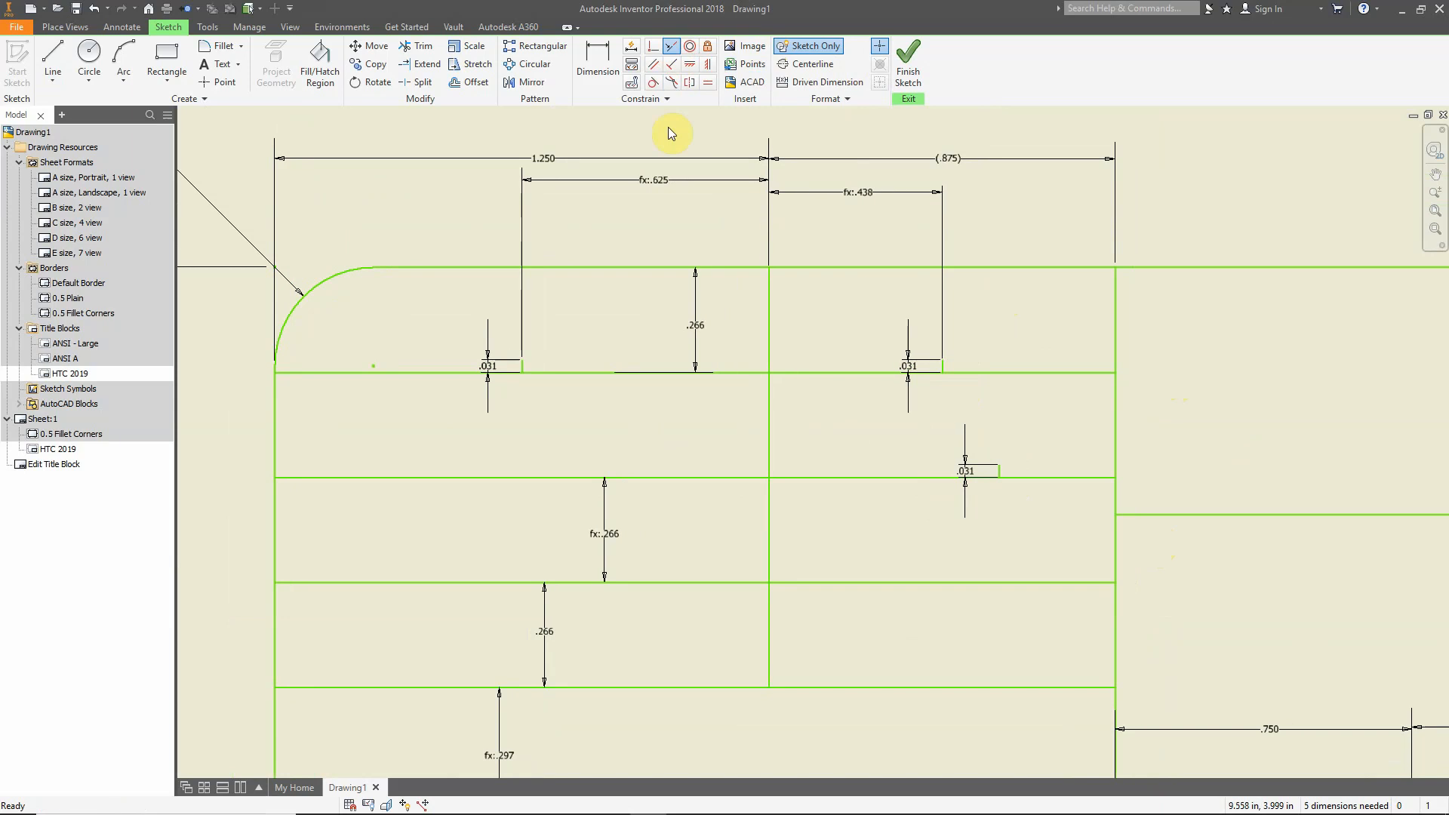
Make the second cell's short line collinear with the centred short line in the second column's top cell
{"action": "left_click", "coordinate": [671, 47]}
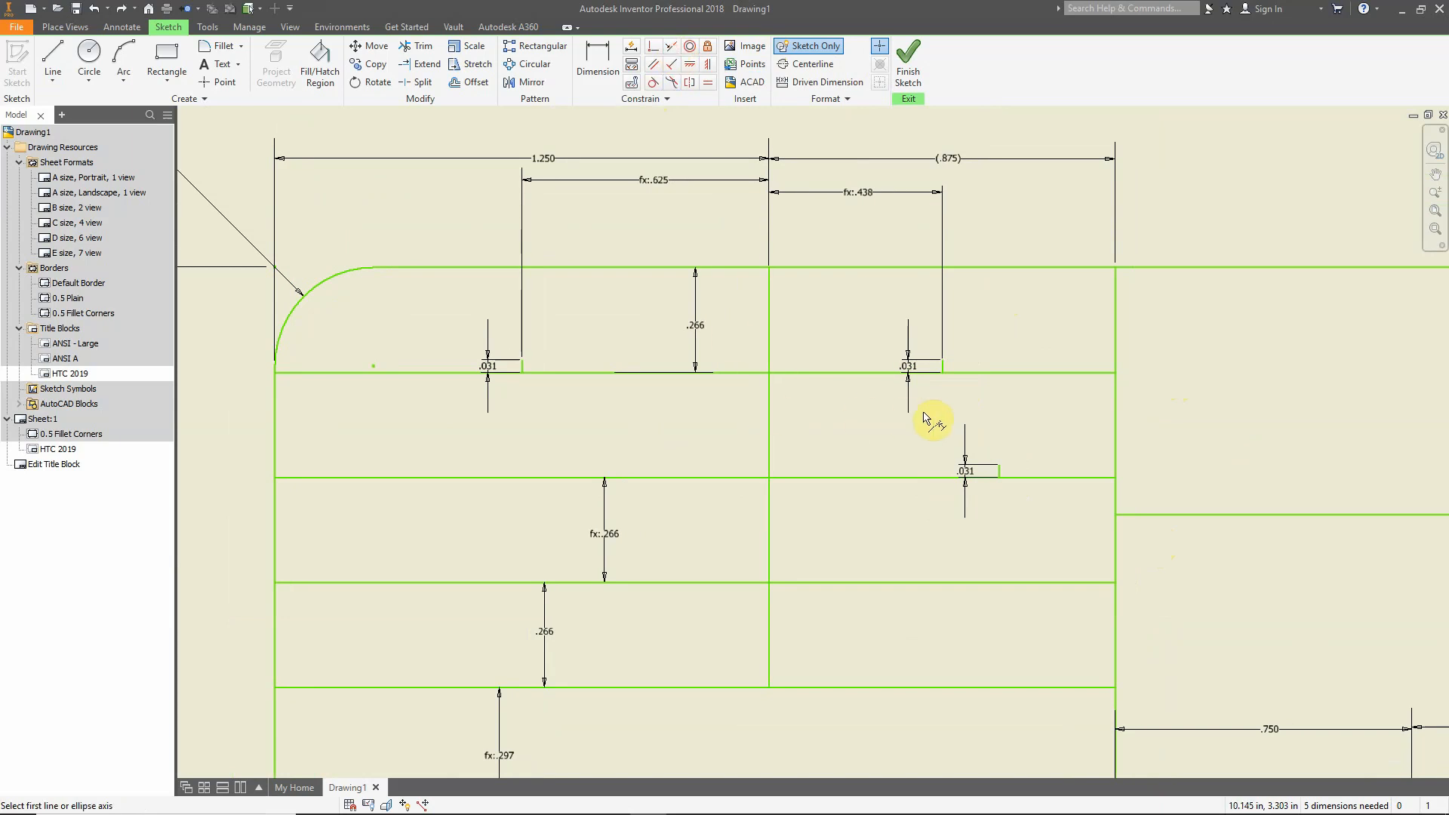
{"action": "left_click", "coordinate": [942, 367]}
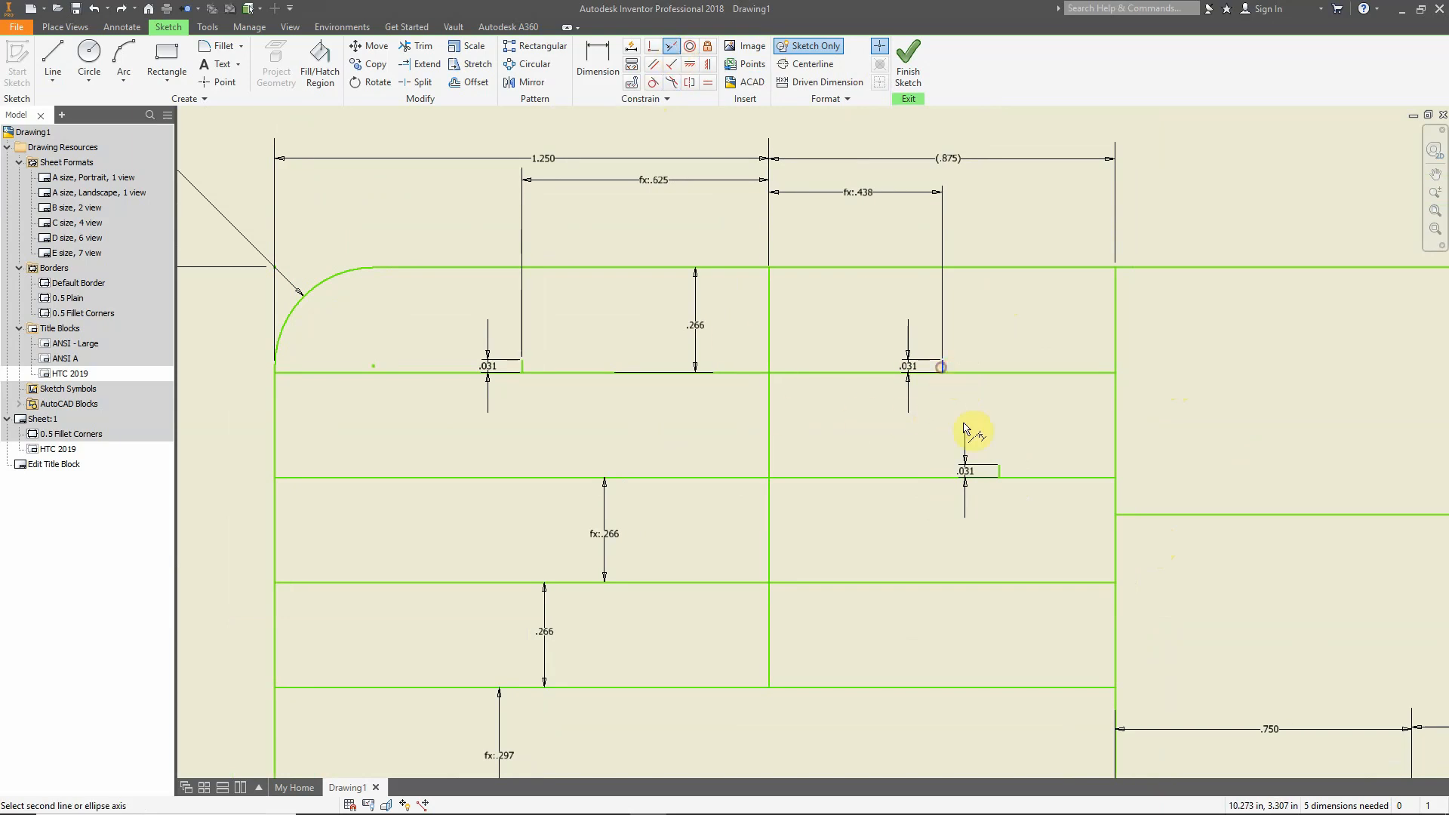
{"action": "left_click", "coordinate": [998, 475]}
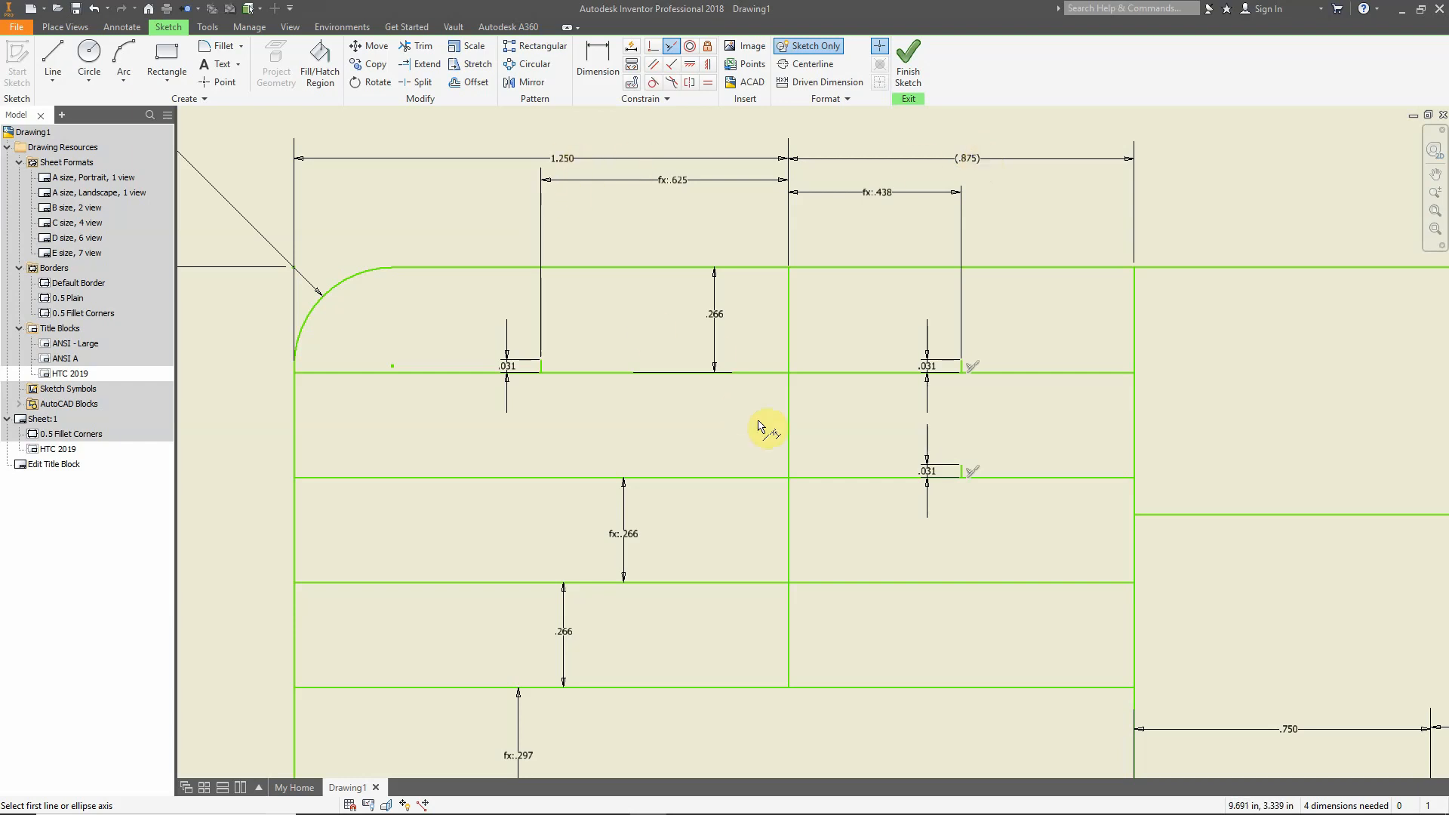
Draw a sketch-only vertical line 1/32 in long, upward from the bottom edge of the second column's third cell
{"action": "scroll", "coordinate": [850, 359], "scroll_direction": "up", "scroll_amount": 3}
{"action": "scroll", "coordinate": [702, 494], "scroll_direction": "down", "scroll_amount": 6}
{"action": "mouse_move", "coordinate": [678, 487]}
{"action": "middle_mouse_down"}
{"action": "mouse_move", "coordinate": [655, 376]}
{"action": "mouse_move", "coordinate": [540, 336]}
{"action": "mouse_move", "coordinate": [599, 398]}
{"action": "mouse_move", "coordinate": [731, 440]}
{"action": "middle_mouse_up"}
{"action": "scroll", "coordinate": [637, 456], "scroll_direction": "up", "scroll_amount": 2}
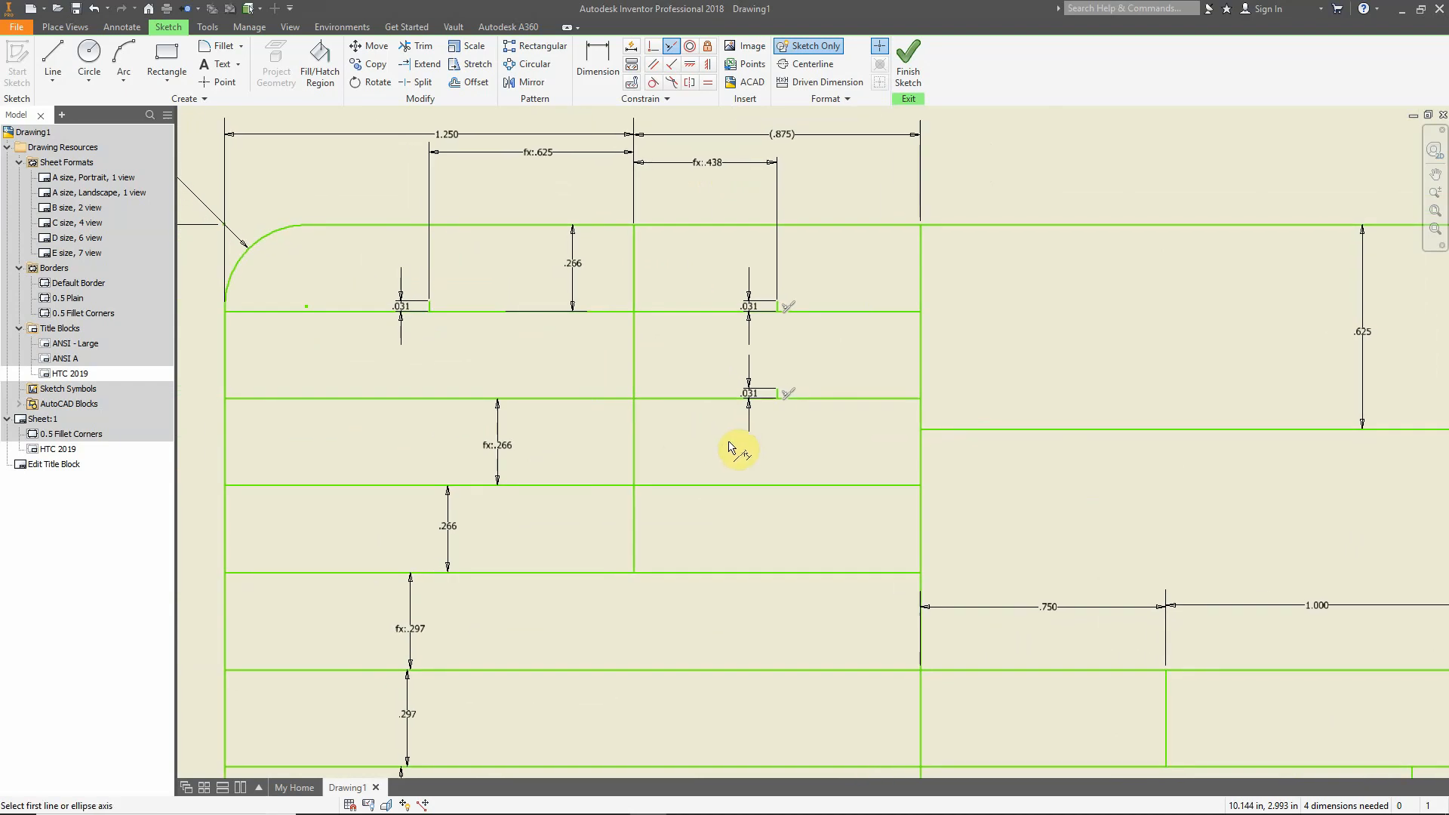
{"action": "left_click", "coordinate": [53, 57]}
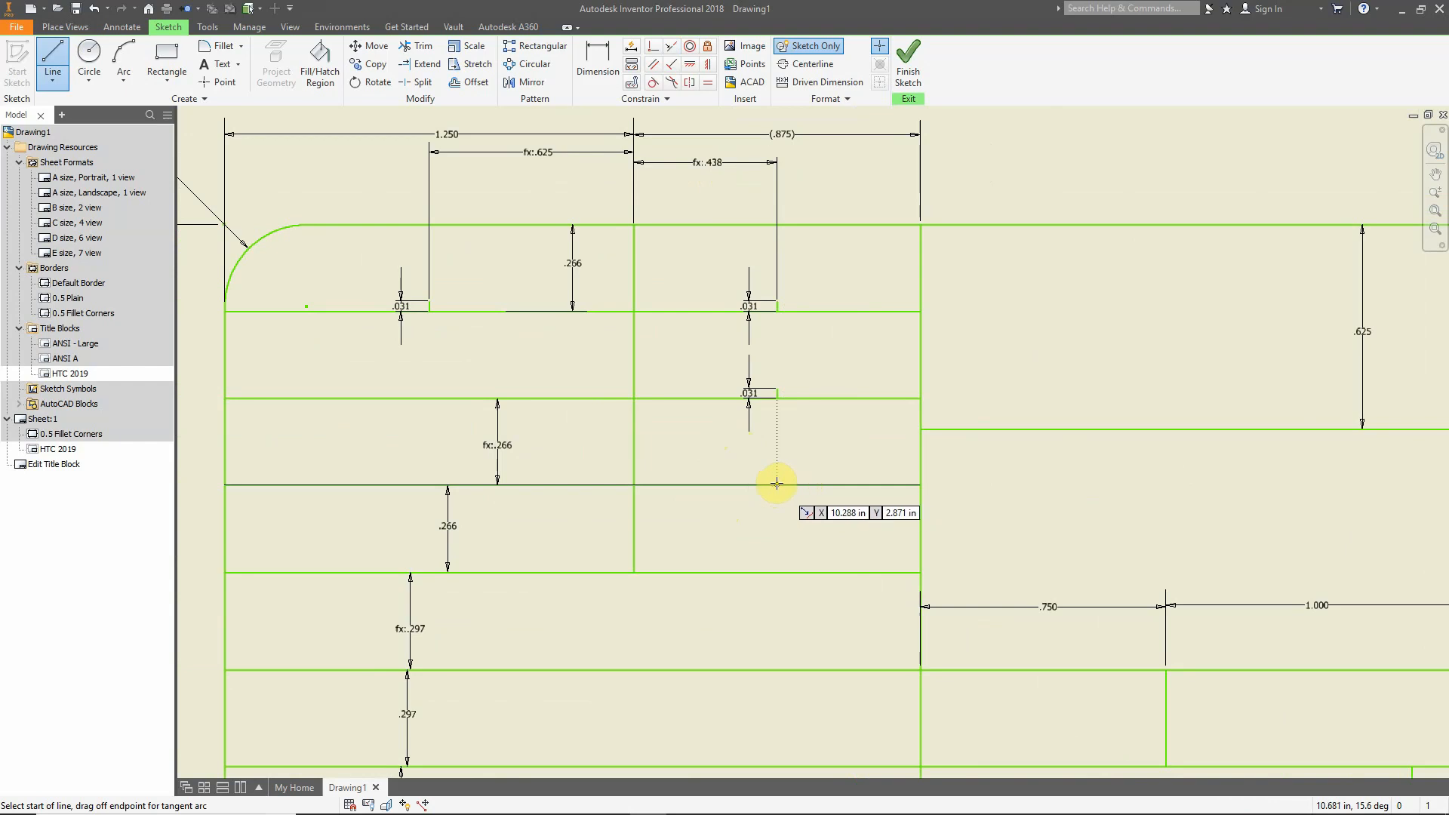
{"action": "left_click", "coordinate": [779, 484]}
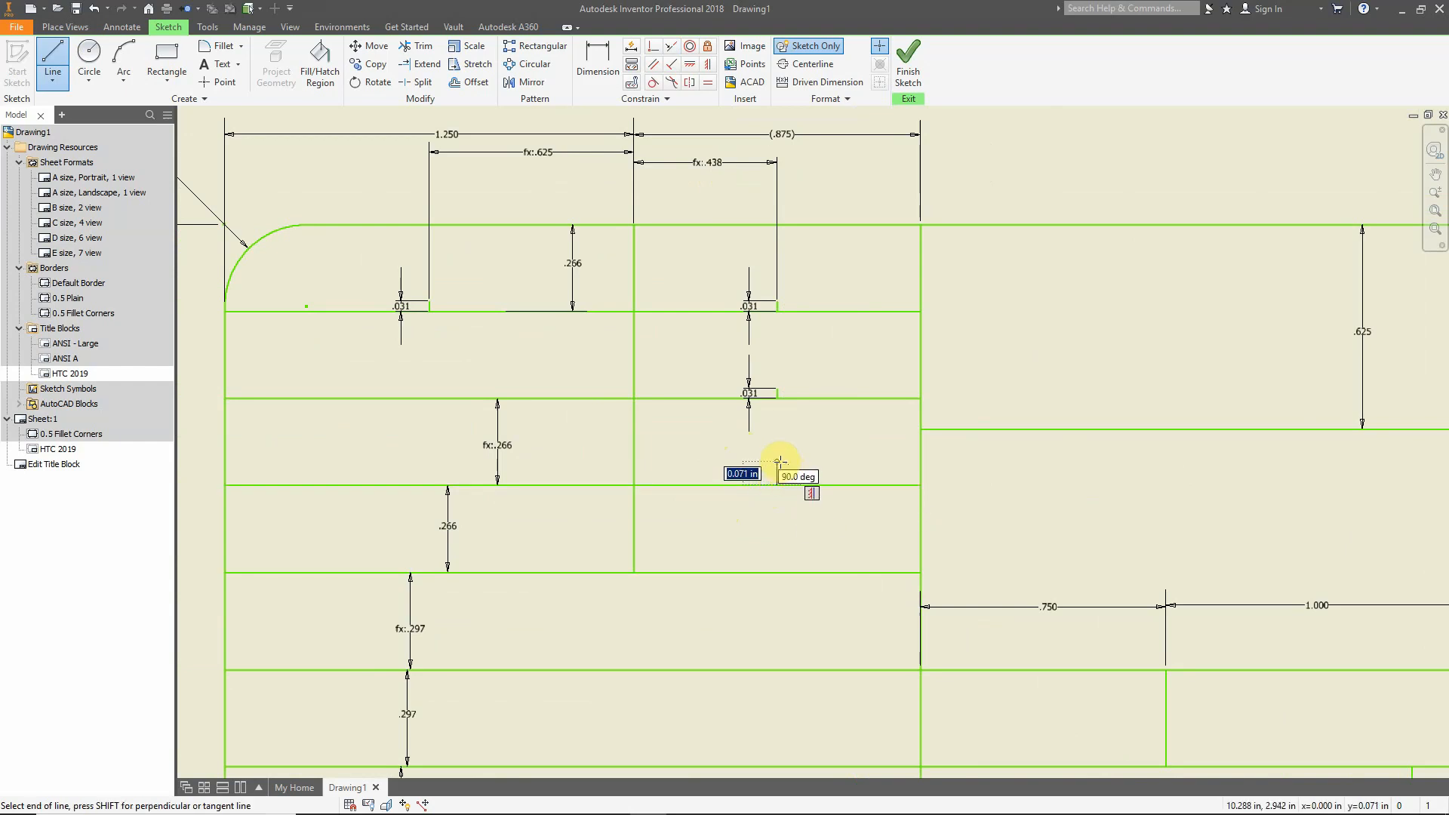
{"action": "type", "text": "1/32"}
{"action": "key", "text": "Return"}
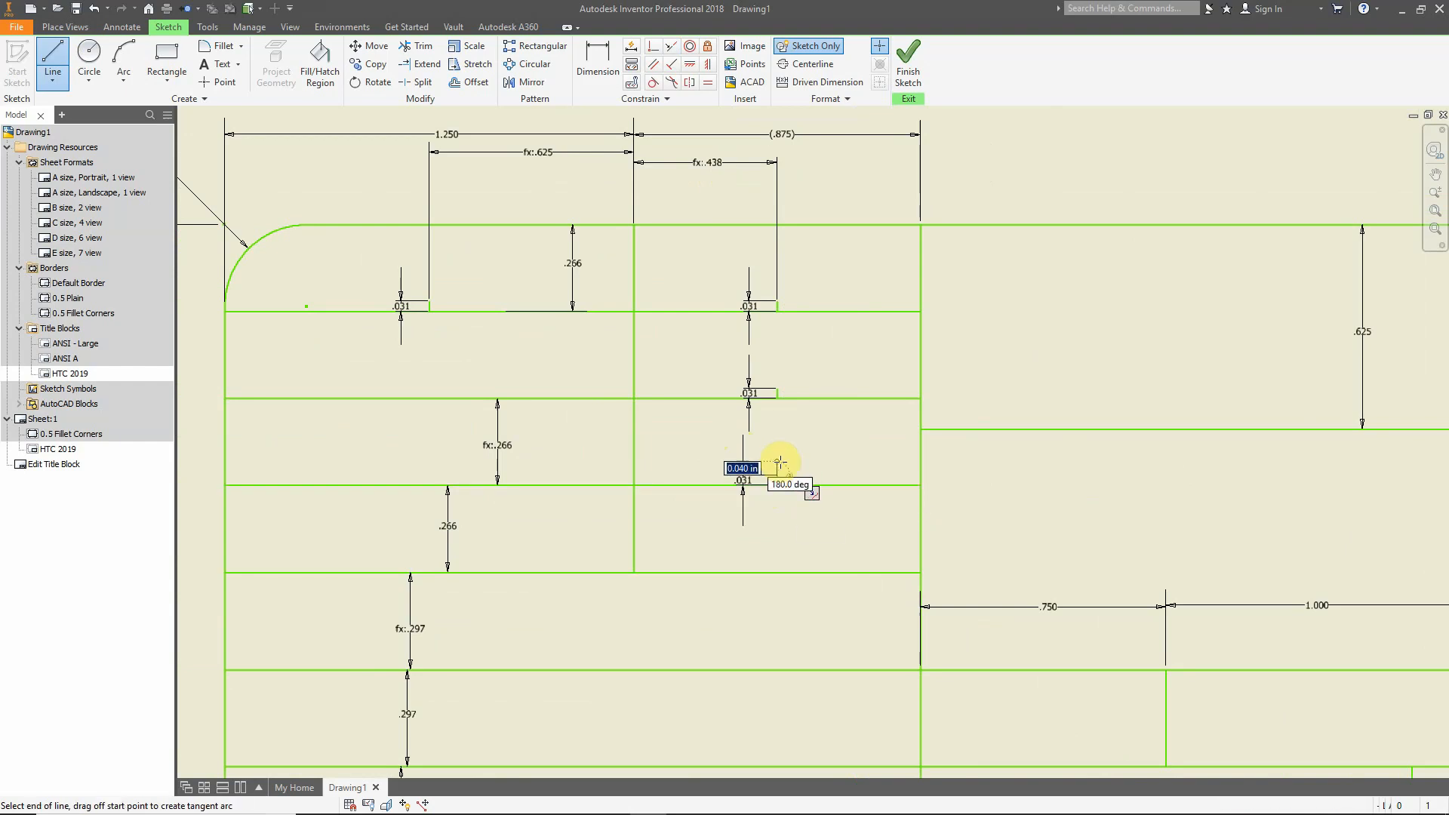
{"action": "key", "text": "Escape"}
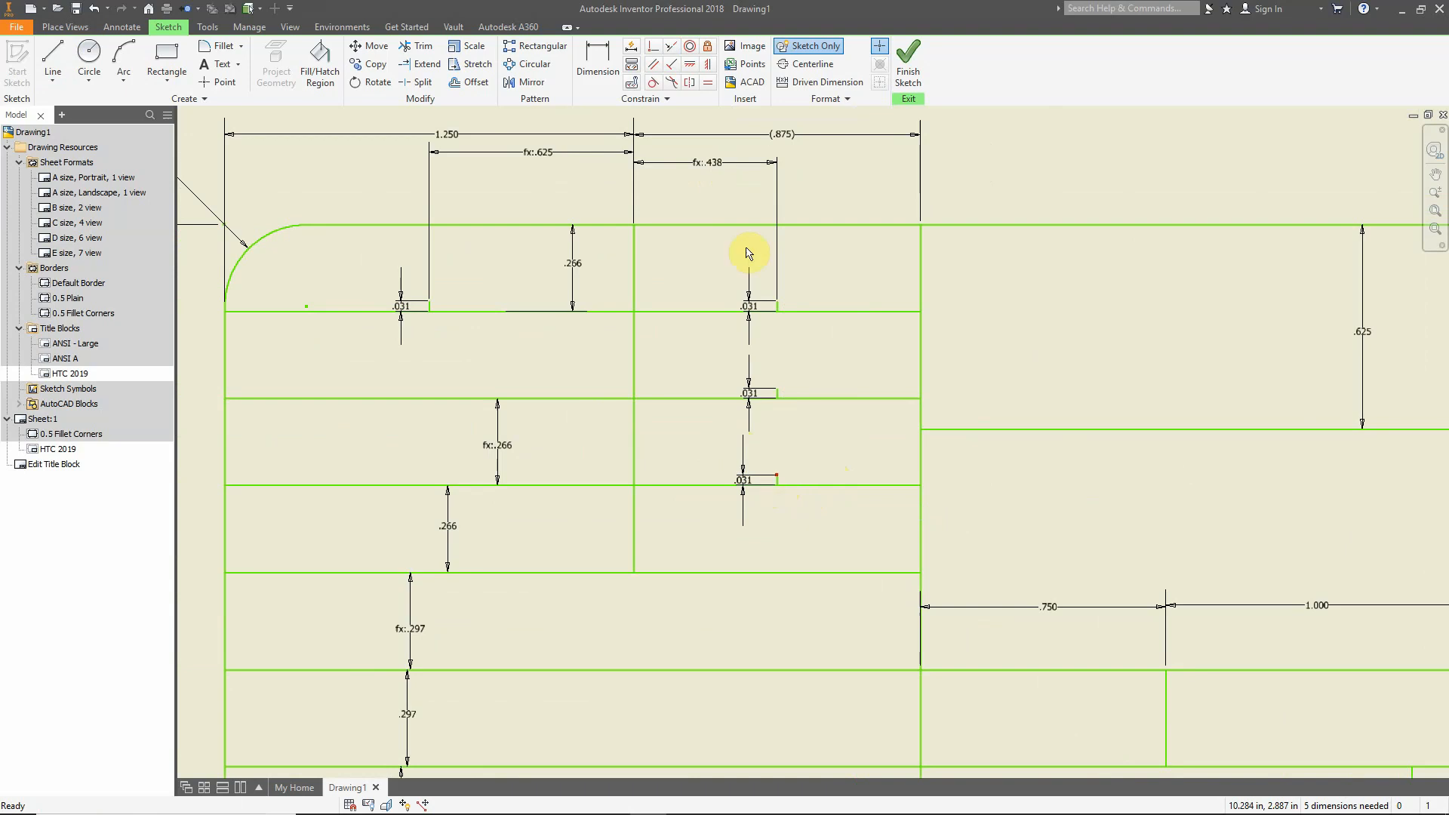
Make the third cell's short line collinear with the second cell's short line in the second column
{"action": "left_click", "coordinate": [672, 51]}
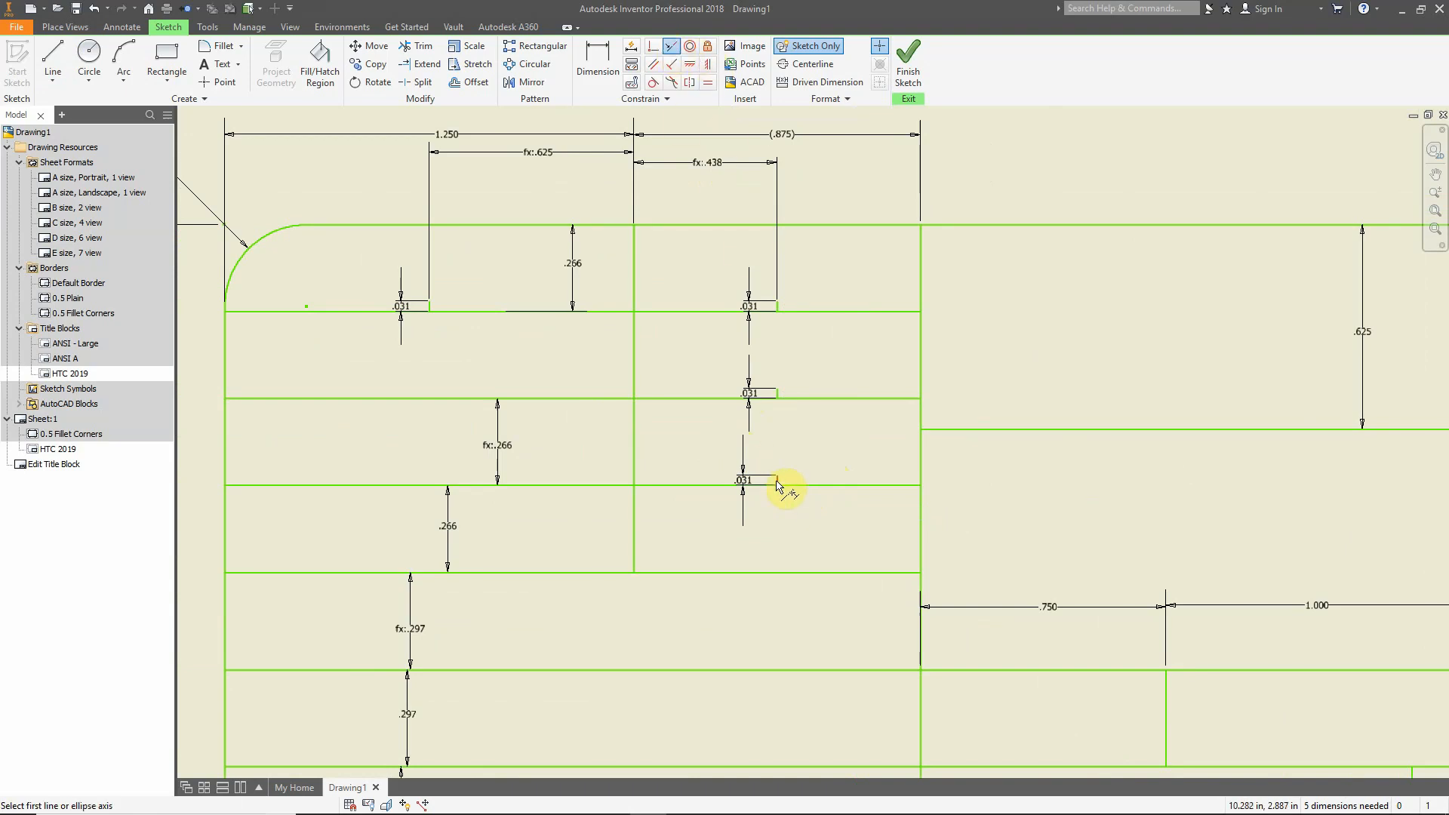
{"action": "left_click", "coordinate": [777, 480]}
{"action": "left_click", "coordinate": [781, 394]}
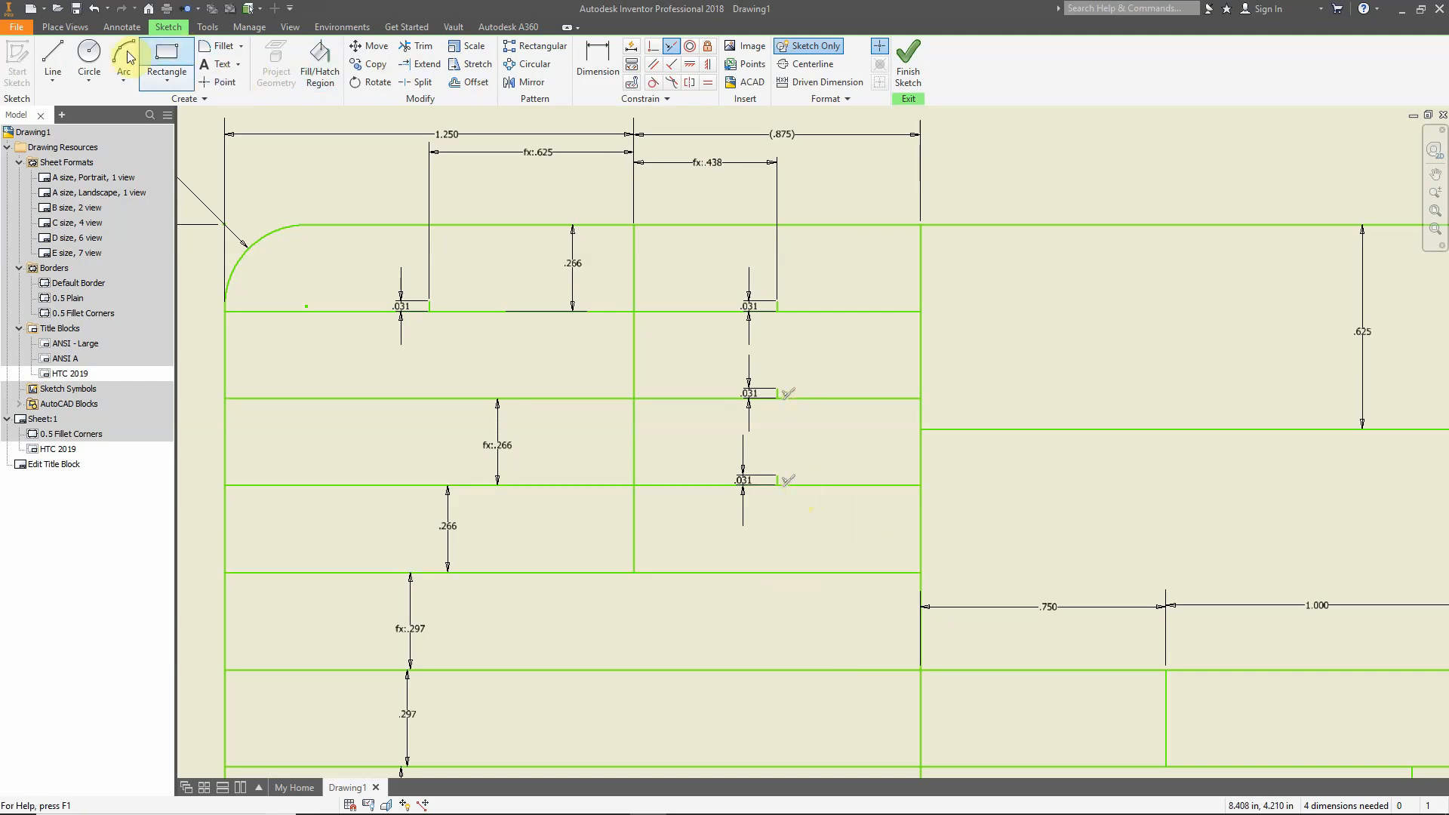
Draw a sketch-only vertical line 1/32 in long, upward from the bottom edge of the second column's fourth cell
{"action": "left_click", "coordinate": [52, 56]}
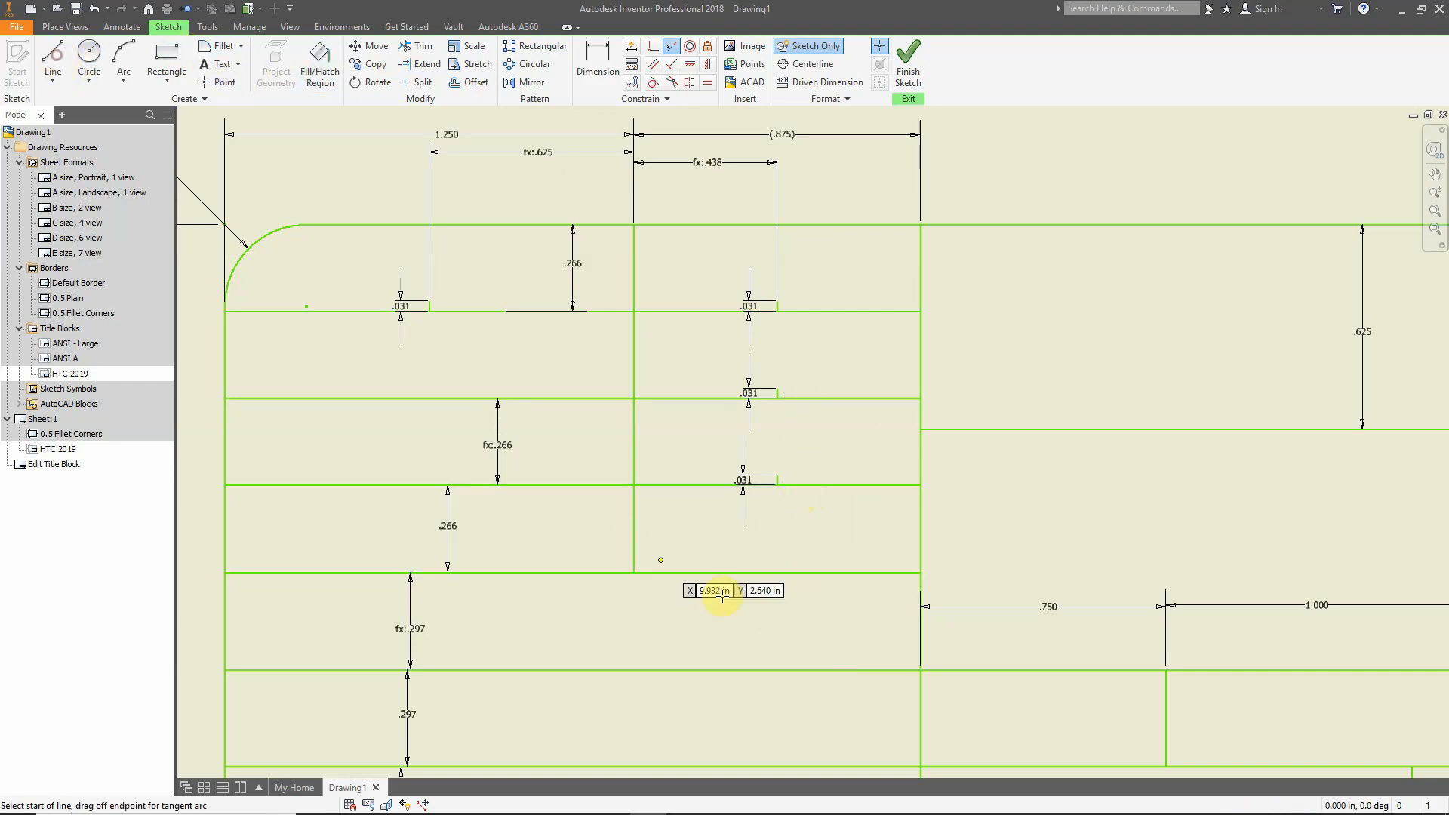
{"action": "left_click", "coordinate": [777, 573]}
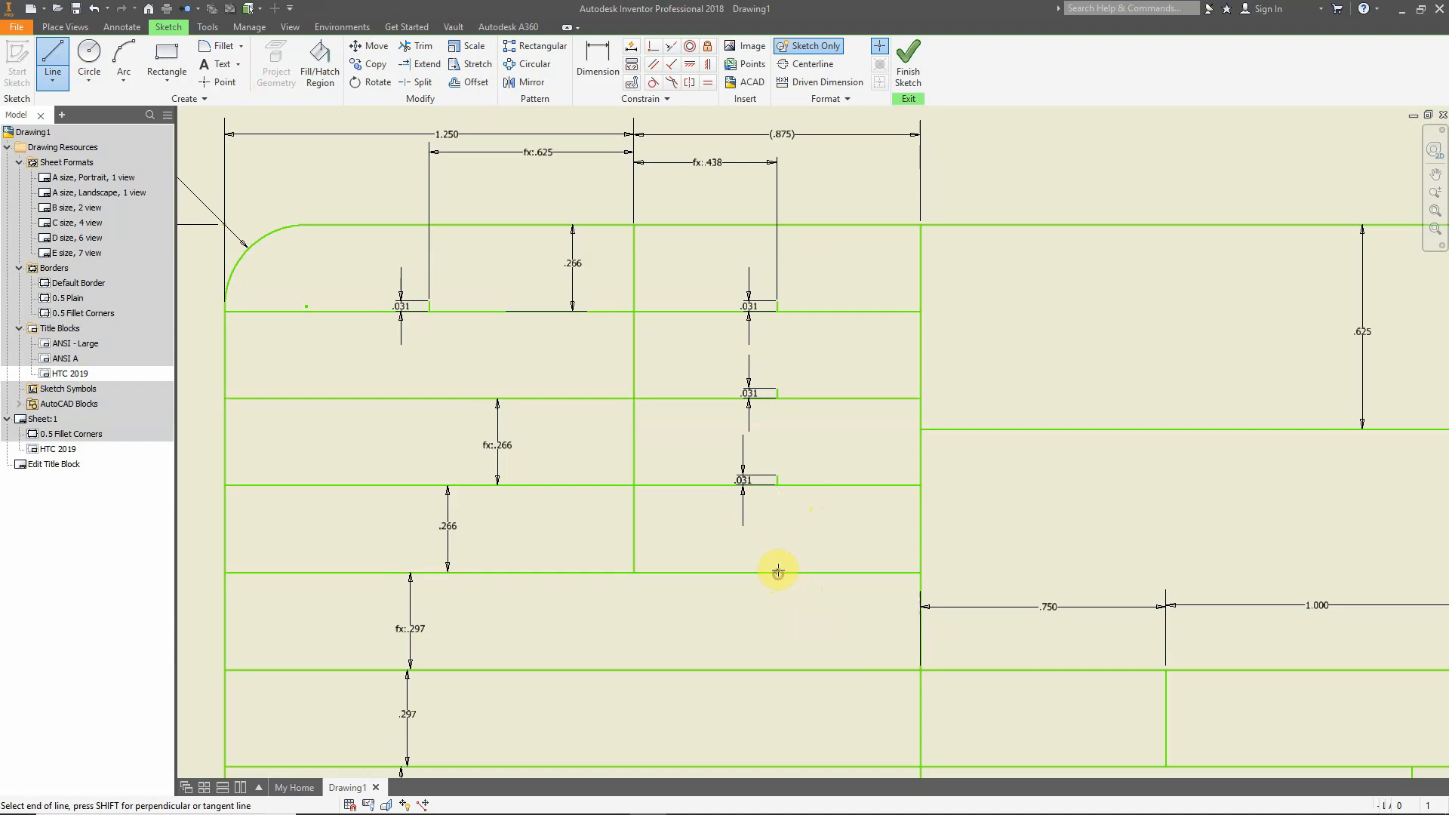
{"action": "type", "text": "1/"}
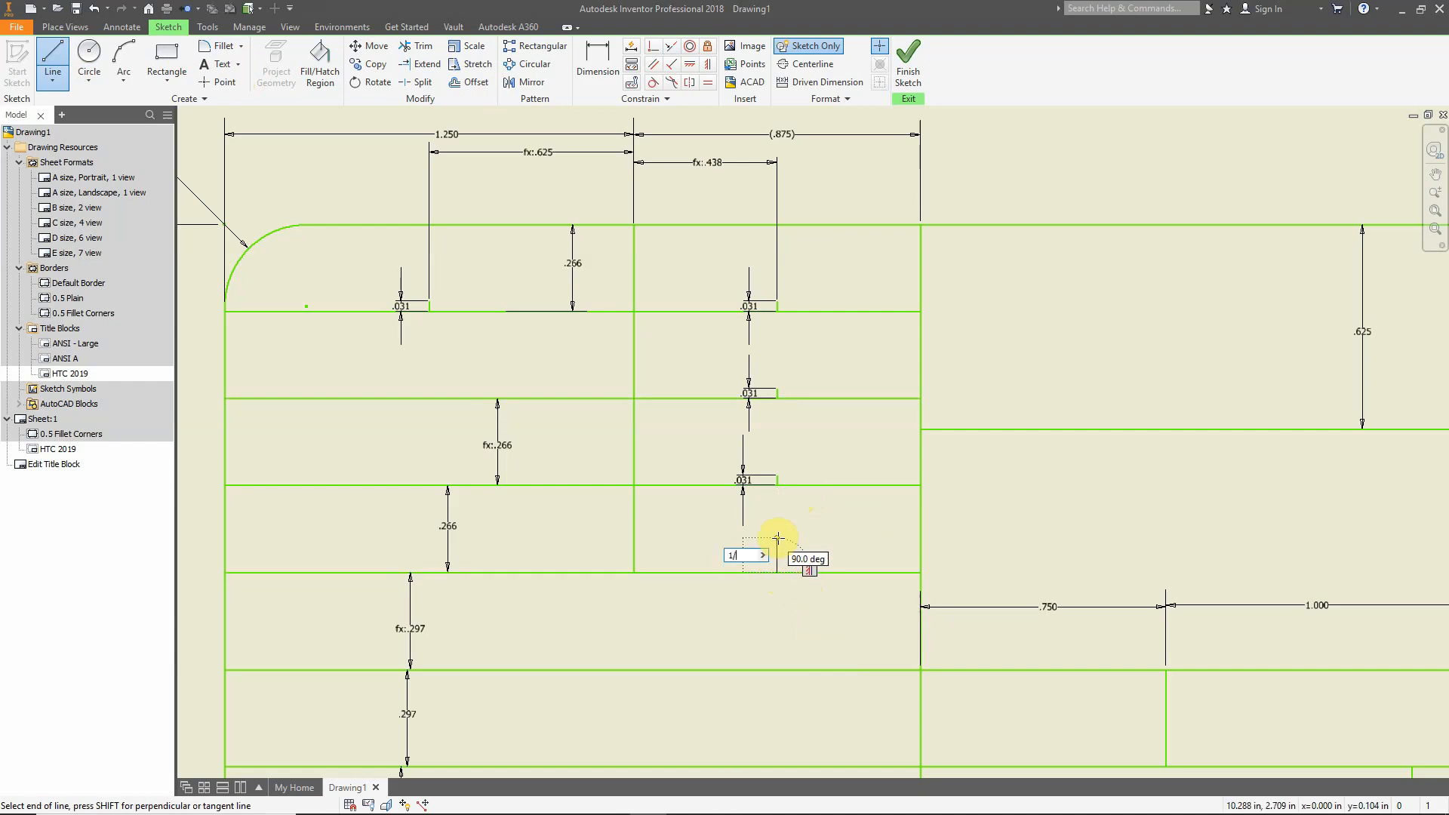
{"action": "key", "text": "Return"}
{"action": "key", "text": "Escape"}
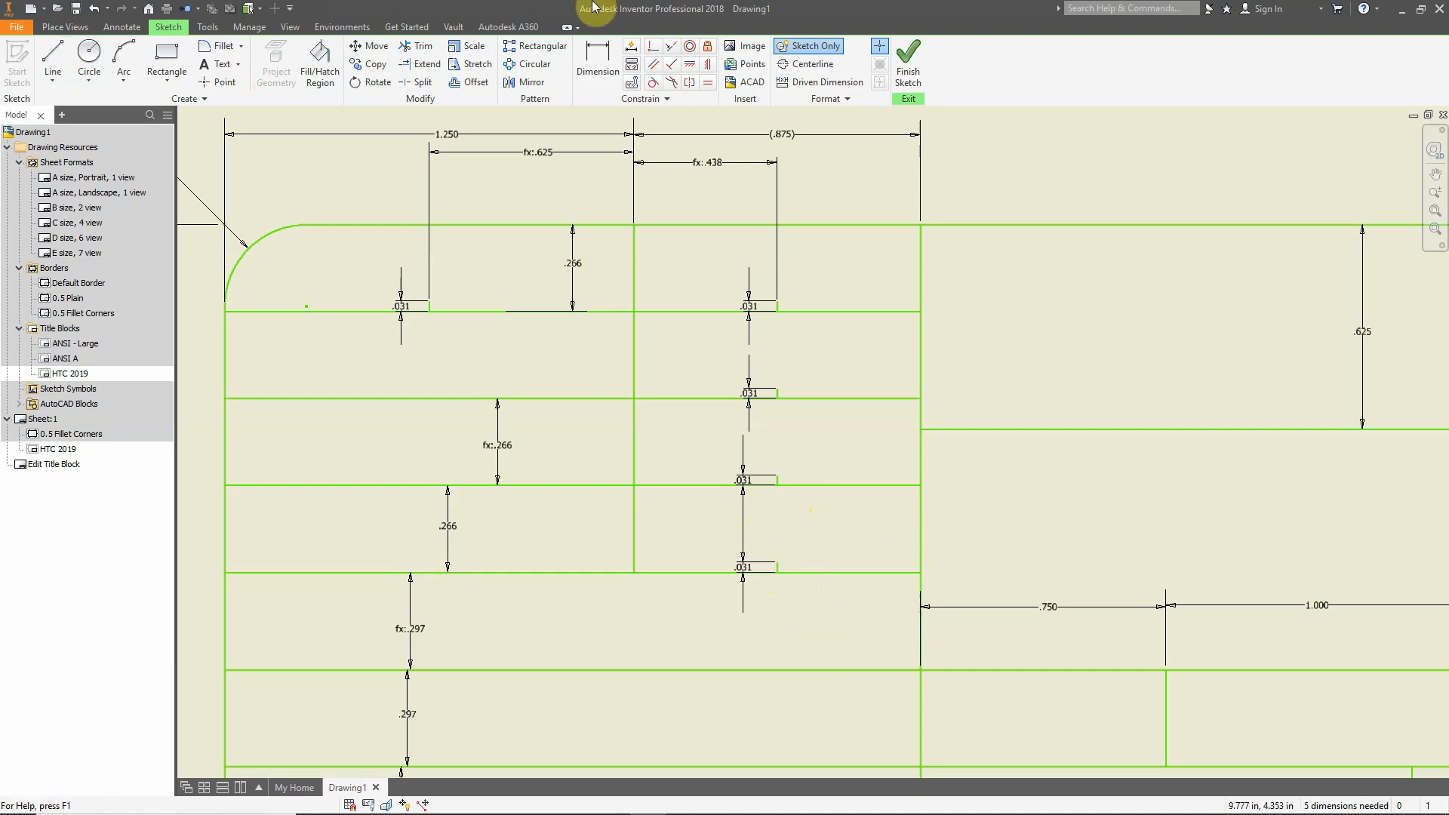
Make the fourth cell's short line collinear with the third cell's short line in the second column
{"action": "left_click", "coordinate": [669, 45]}
{"action": "left_click", "coordinate": [777, 567]}
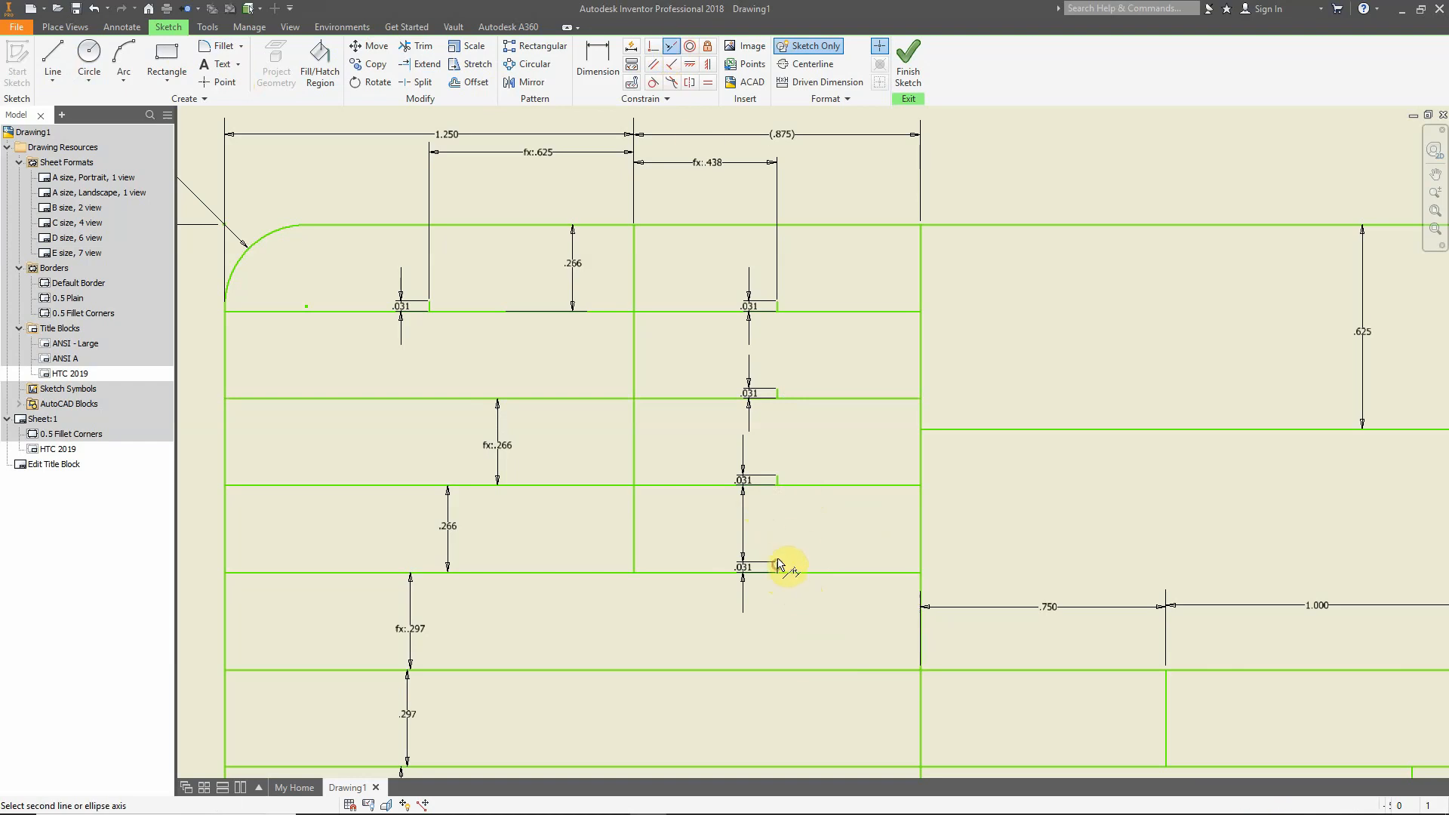
{"action": "left_click", "coordinate": [777, 481]}
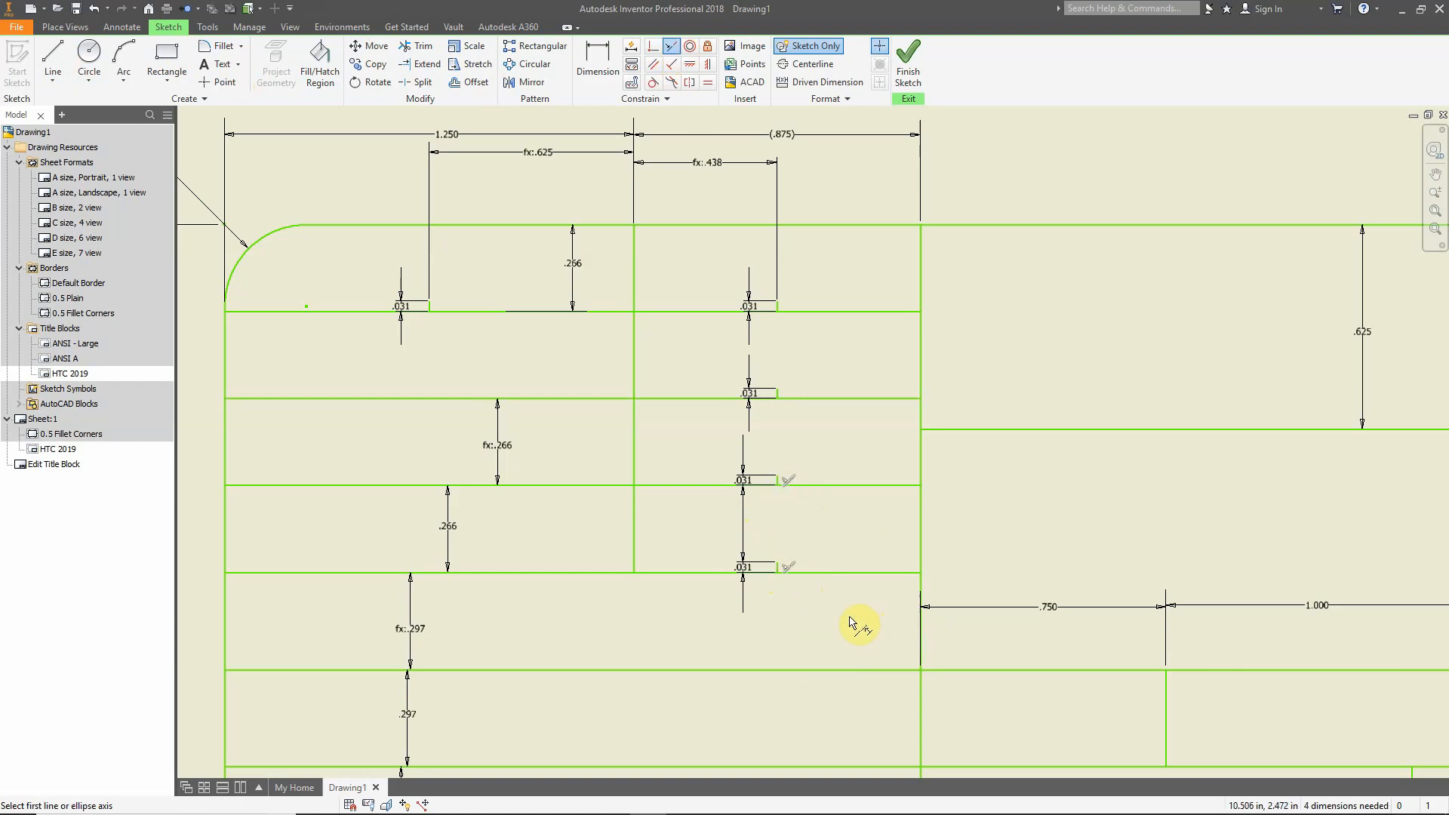
Draw a sketch-only 1/32 in by 1/32 in square inside the top-left corner of the first column's fourth cell
{"action": "mouse_move", "coordinate": [663, 615]}
{"action": "middle_mouse_down"}
{"action": "mouse_move", "coordinate": [875, 565]}
{"action": "mouse_move", "coordinate": [879, 585]}
{"action": "middle_mouse_up"}
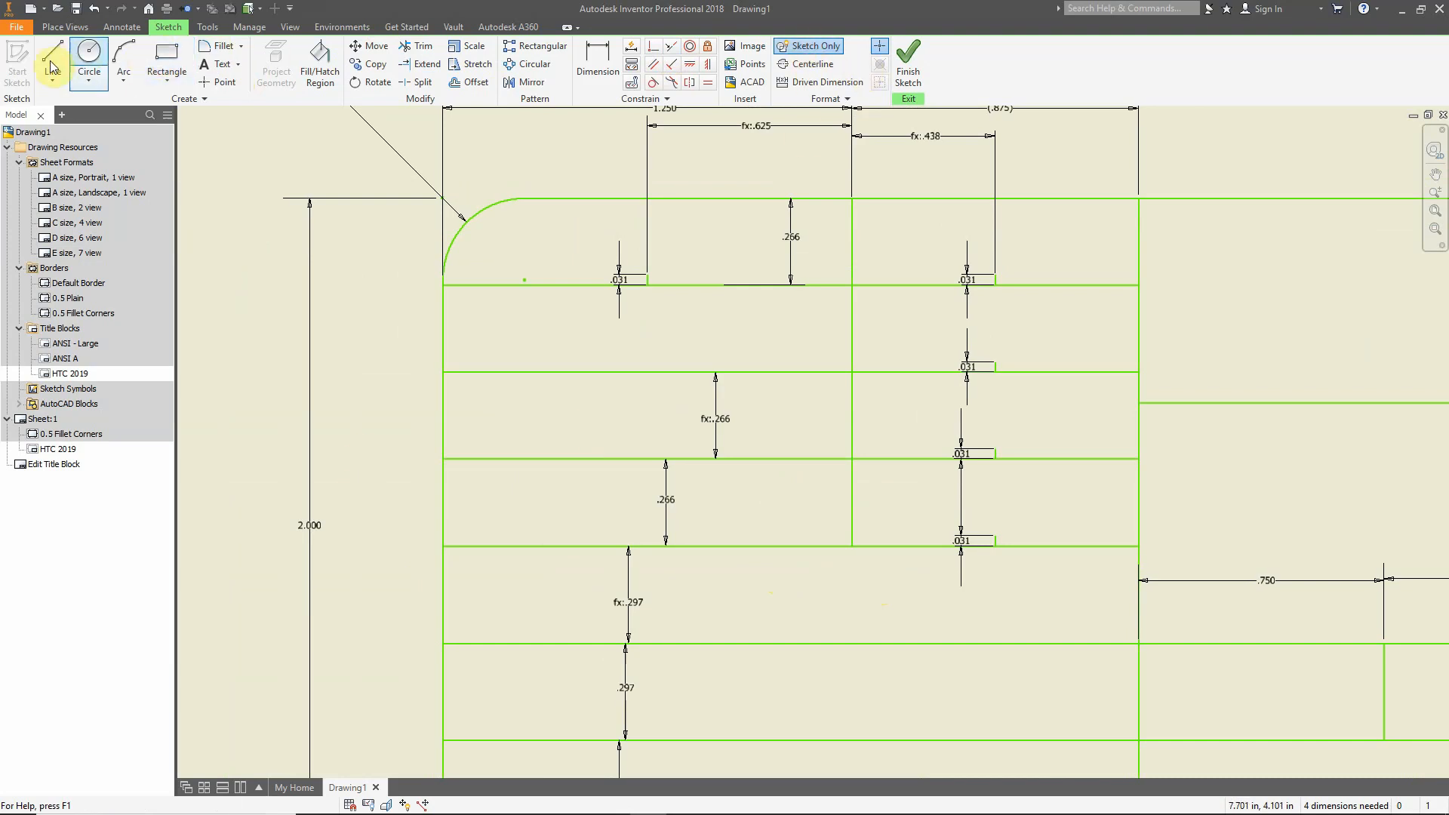
{"action": "left_click", "coordinate": [167, 59]}
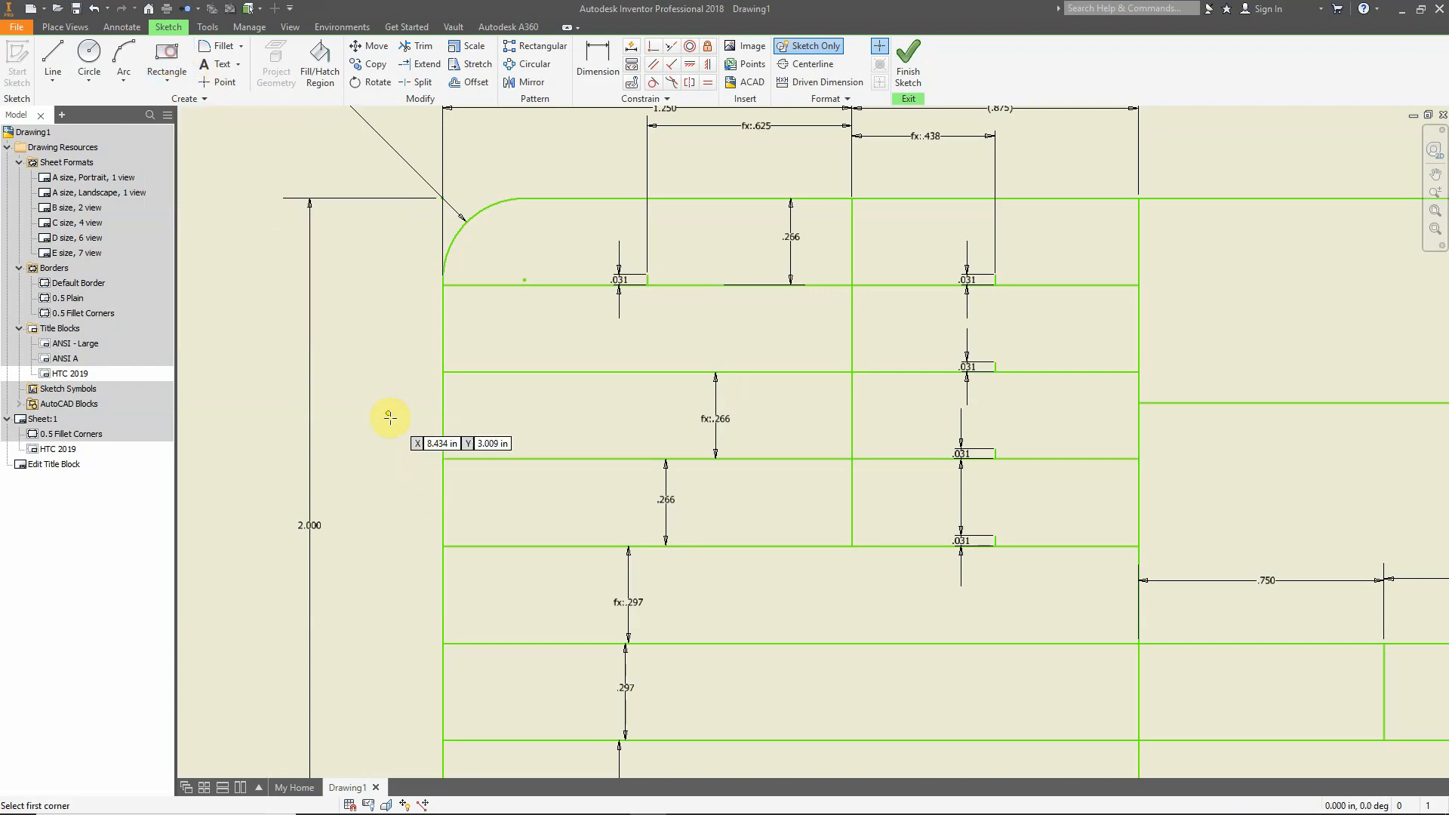
{"action": "scroll", "coordinate": [433, 483], "scroll_direction": "up", "scroll_amount": 5}
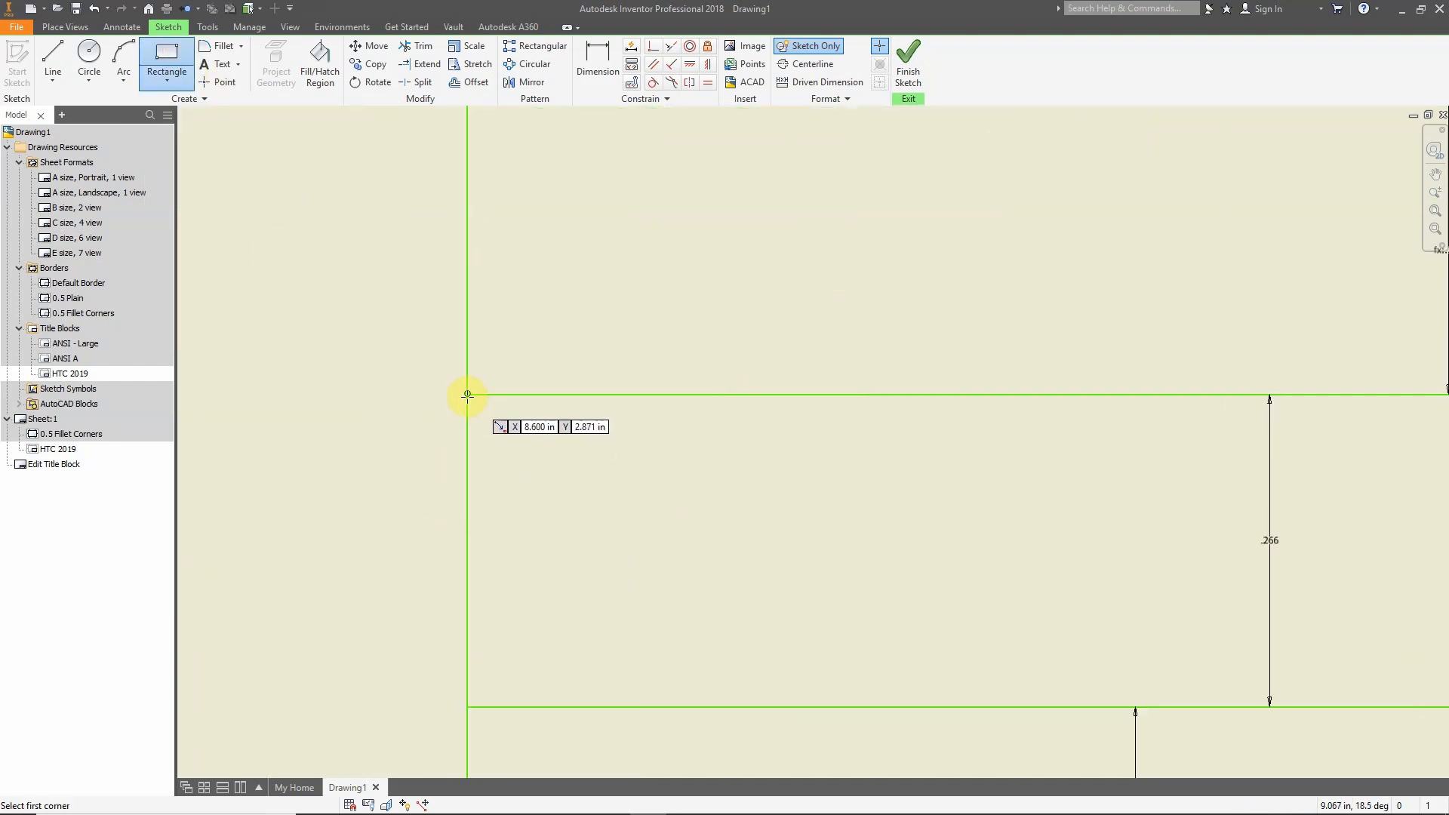
{"action": "left_click", "coordinate": [467, 394]}
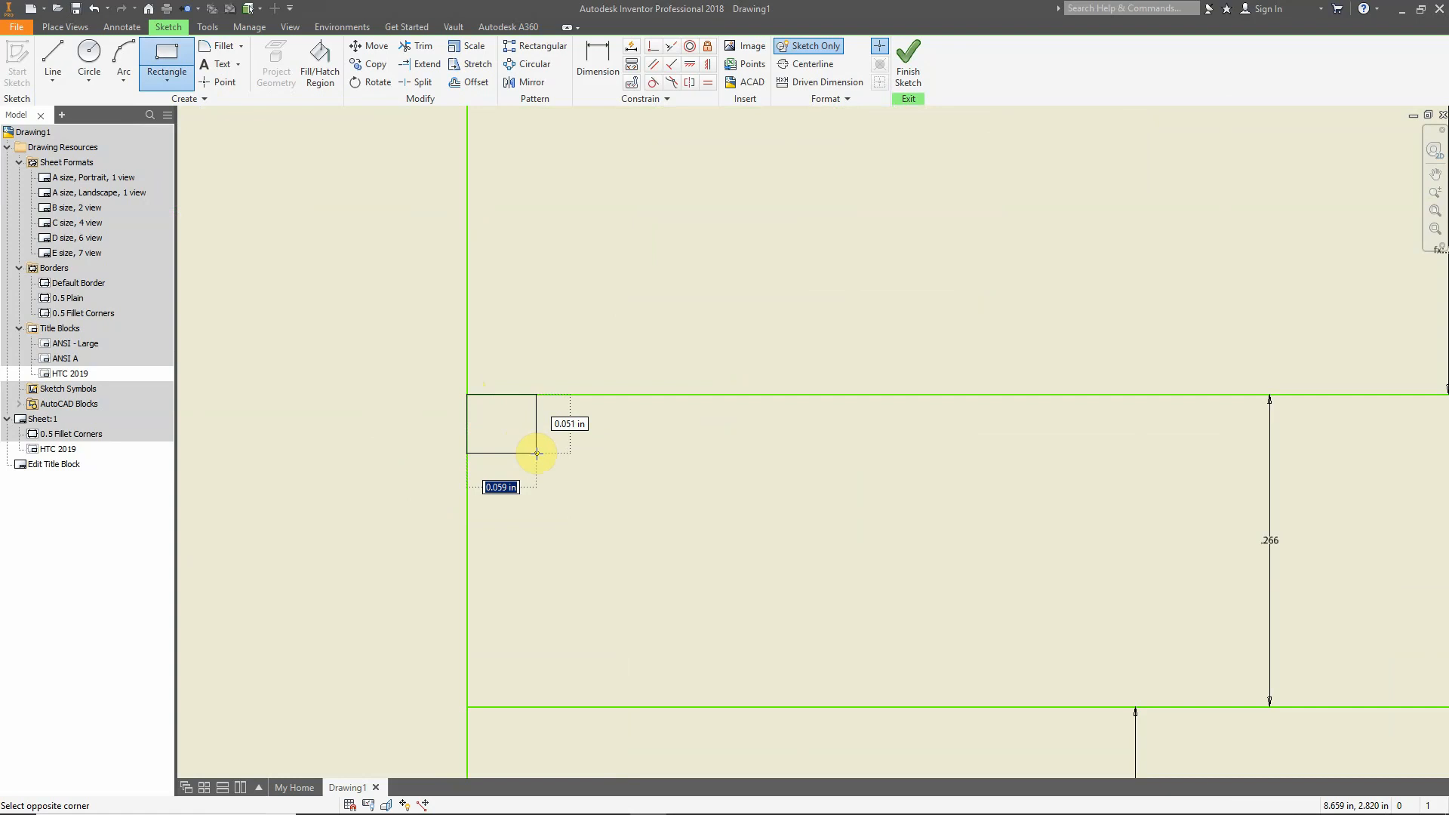
{"action": "type", "text": "1/32"}
{"action": "key", "text": "Tab"}
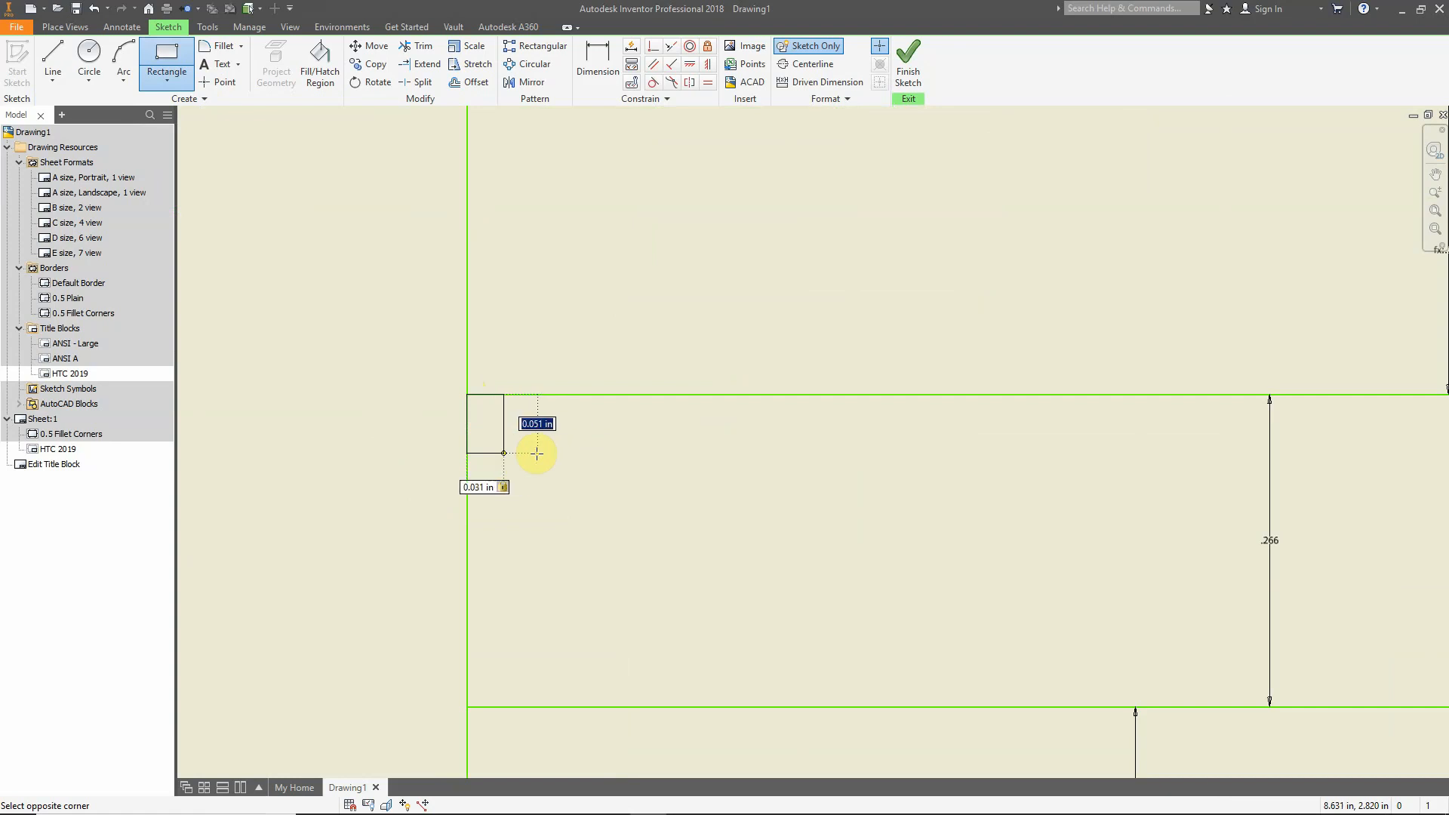
{"action": "type", "text": "1/32"}
{"action": "key", "text": "Tab"}
{"action": "key", "text": "Return"}
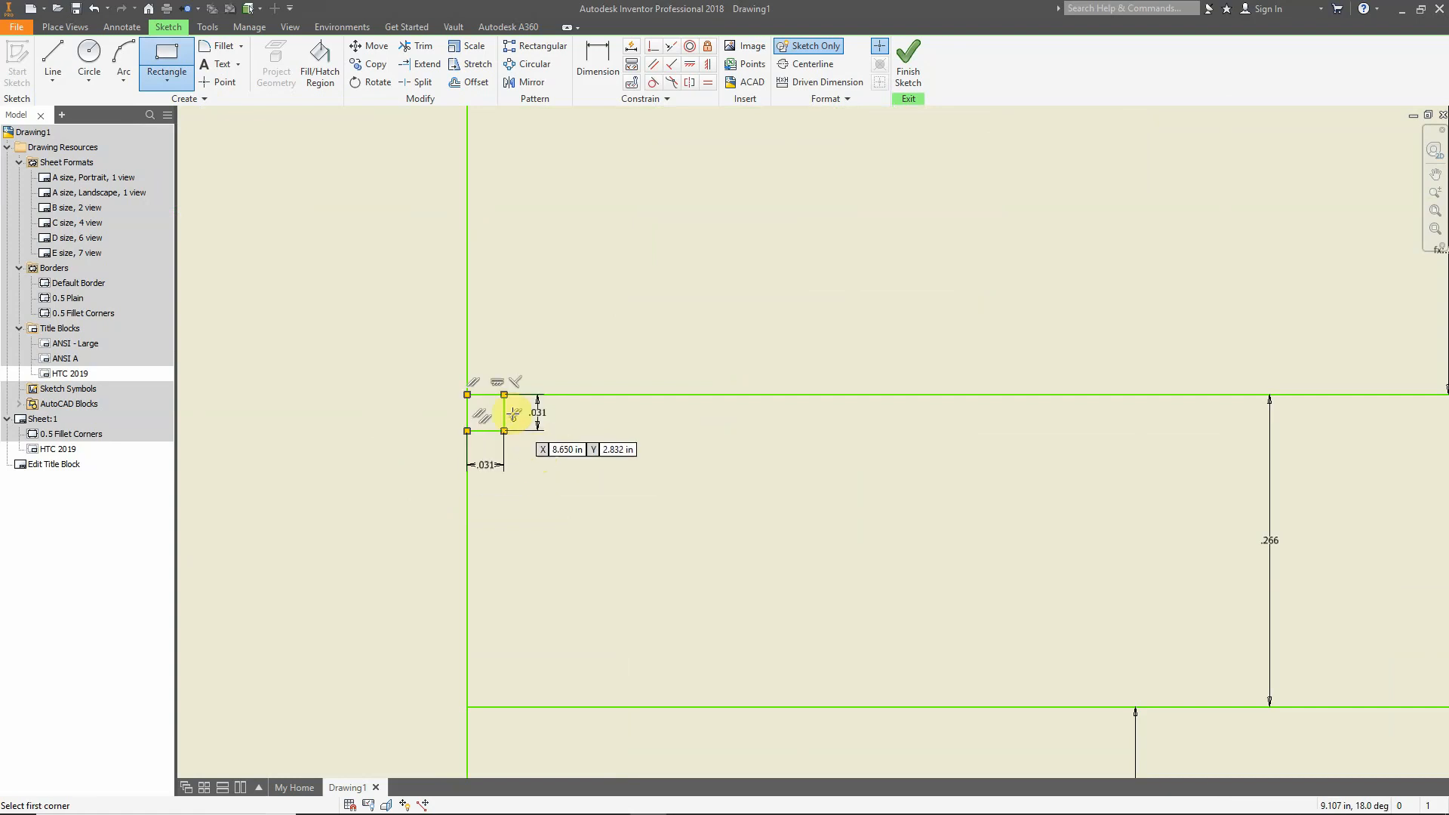
{"action": "key", "text": "Escape"}
Copy the small square with its dimensions from its top-left corner, placing one copy freely inside the first column's third cell
{"action": "left_click_drag", "start_coordinate": [435, 372], "coordinate": [566, 480]}
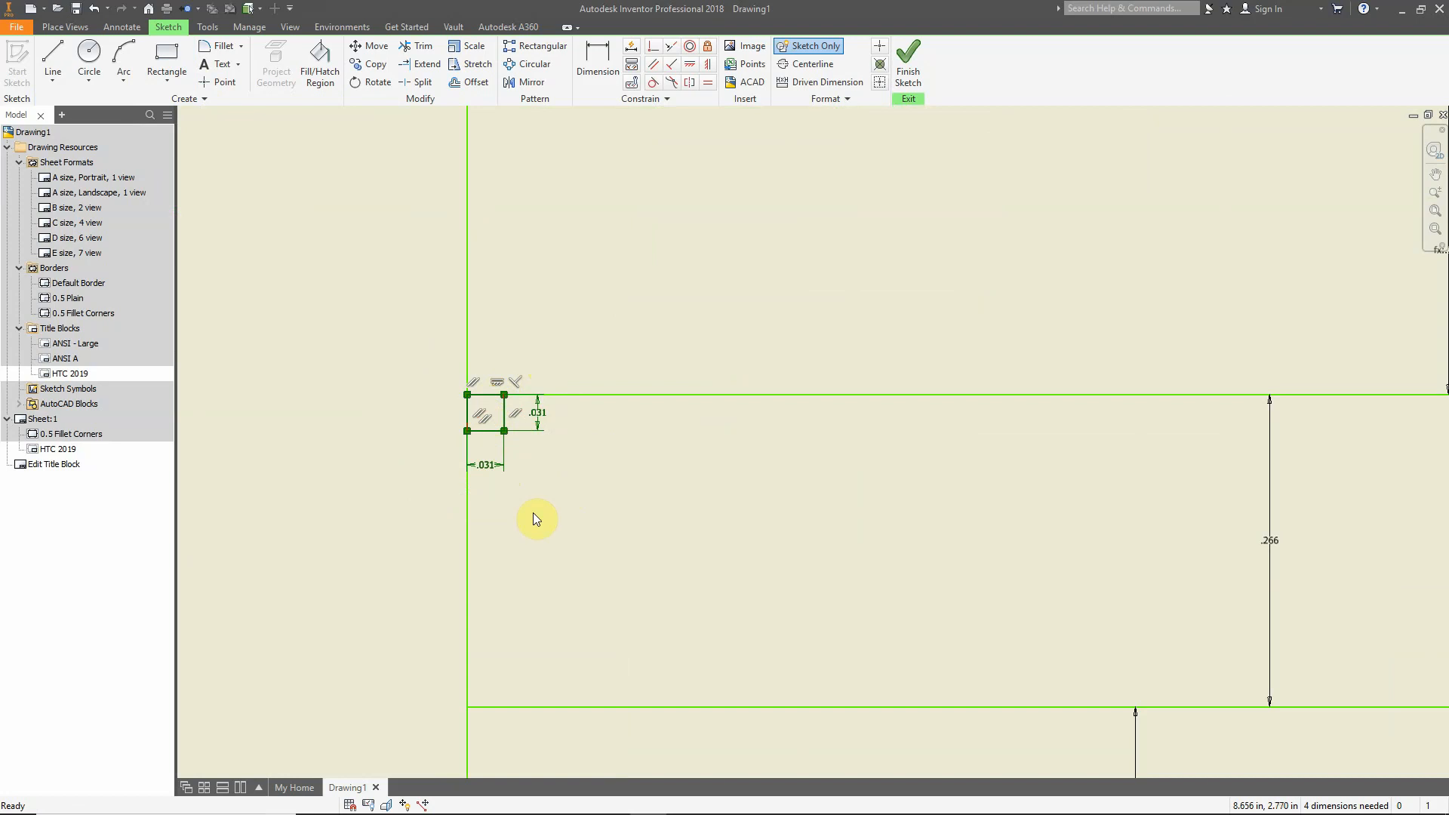
{"action": "left_click", "coordinate": [370, 64]}
{"action": "left_click", "coordinate": [281, 147]}
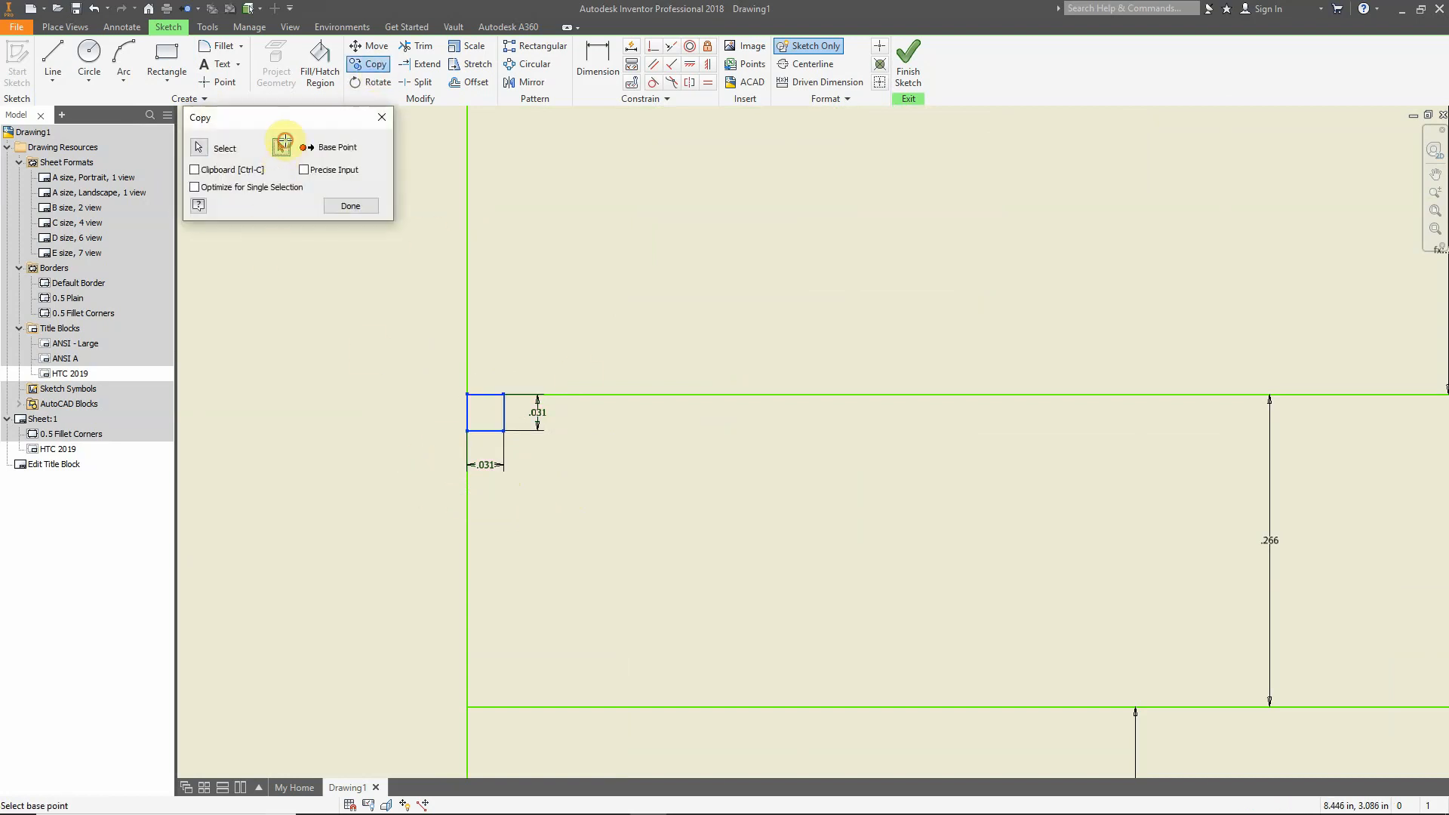
{"action": "left_click", "coordinate": [468, 393]}
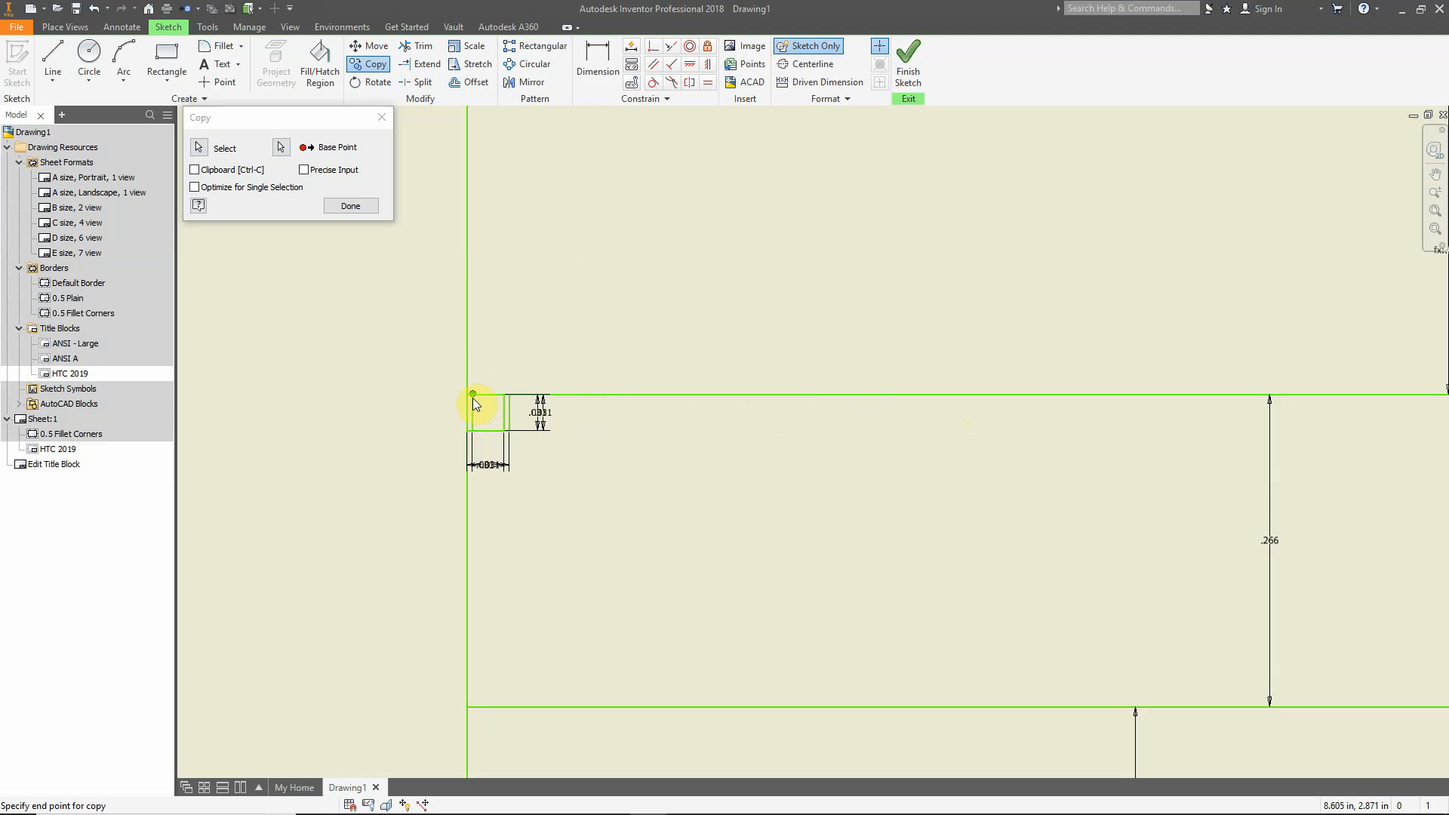
{"action": "scroll", "coordinate": [465, 427], "scroll_direction": "down", "scroll_amount": 3}
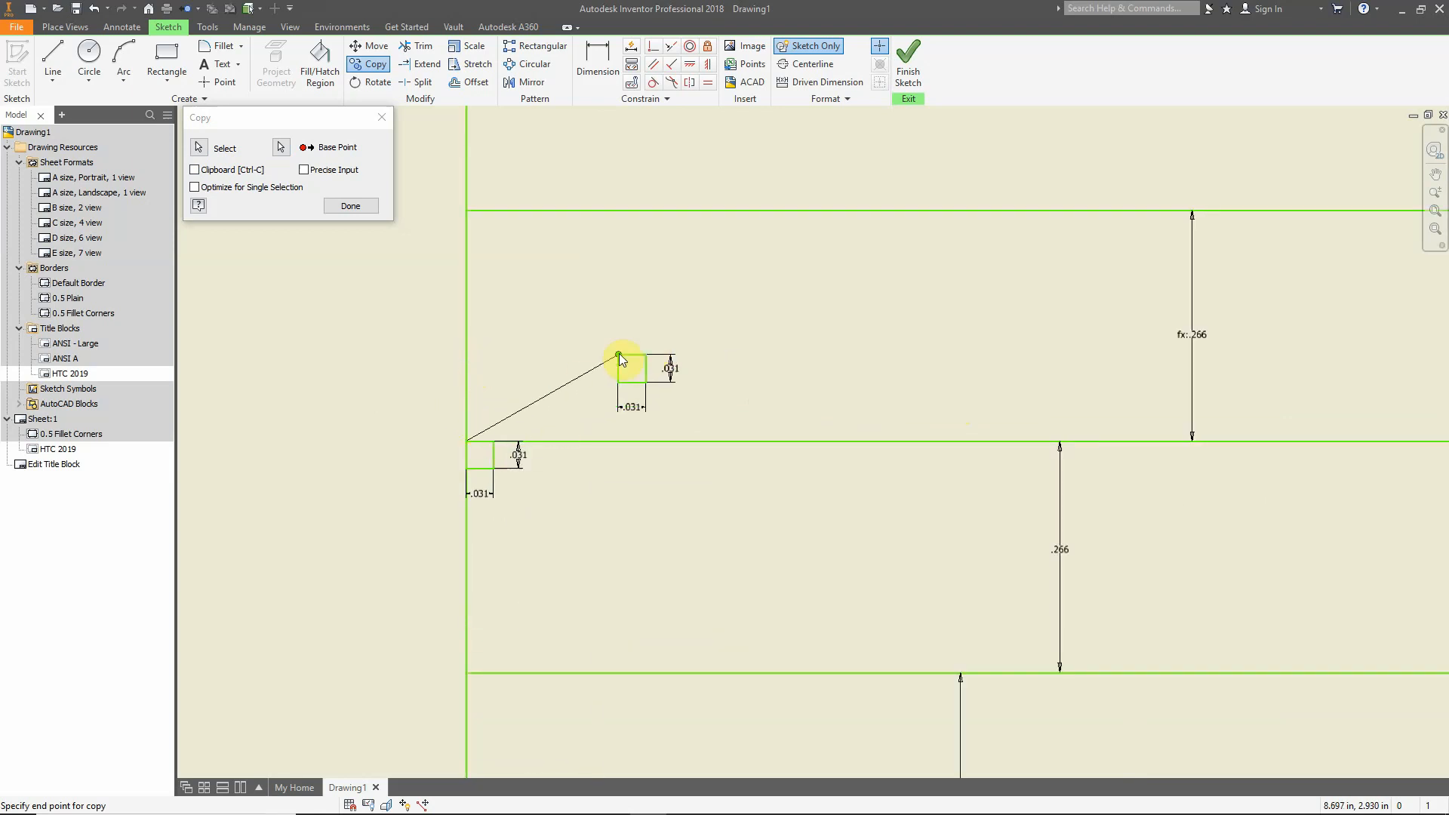
{"action": "left_click", "coordinate": [608, 340]}
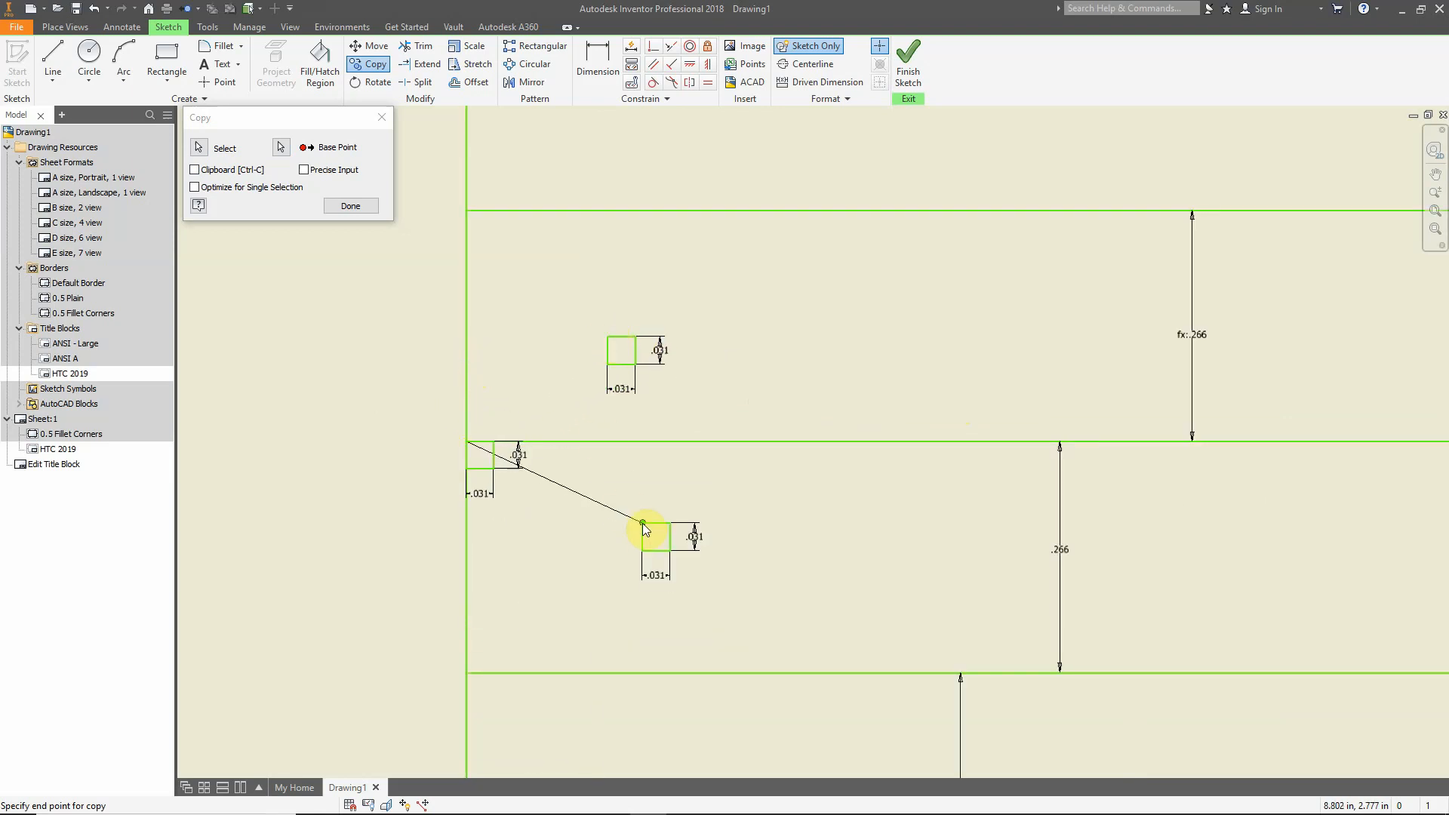
Place copies of the square at the top-left corners of the first column's second and third cells
{"action": "scroll", "coordinate": [587, 509], "scroll_direction": "down", "scroll_amount": 2}
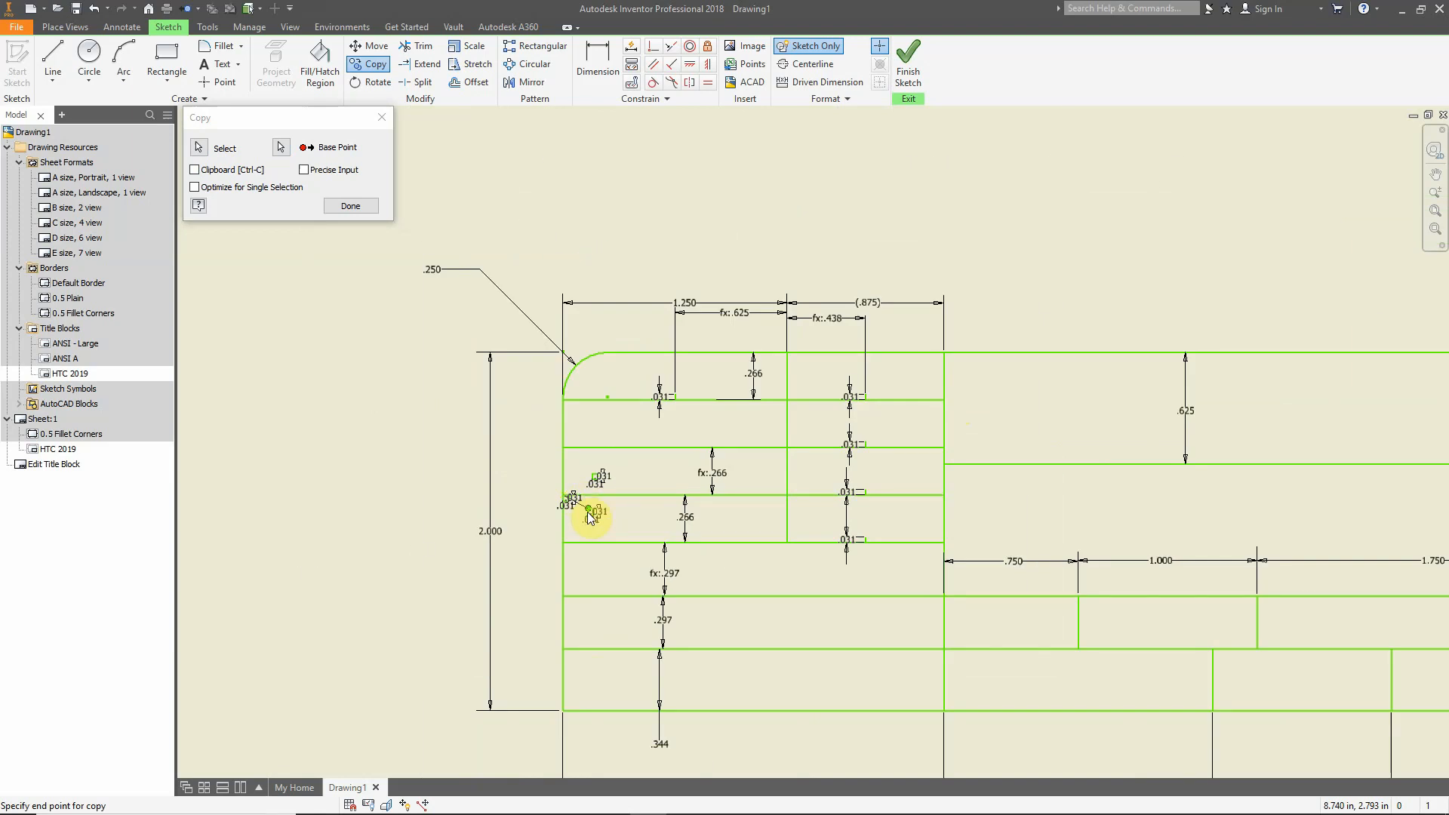
{"action": "scroll", "coordinate": [554, 431], "scroll_direction": "up", "scroll_amount": 4}
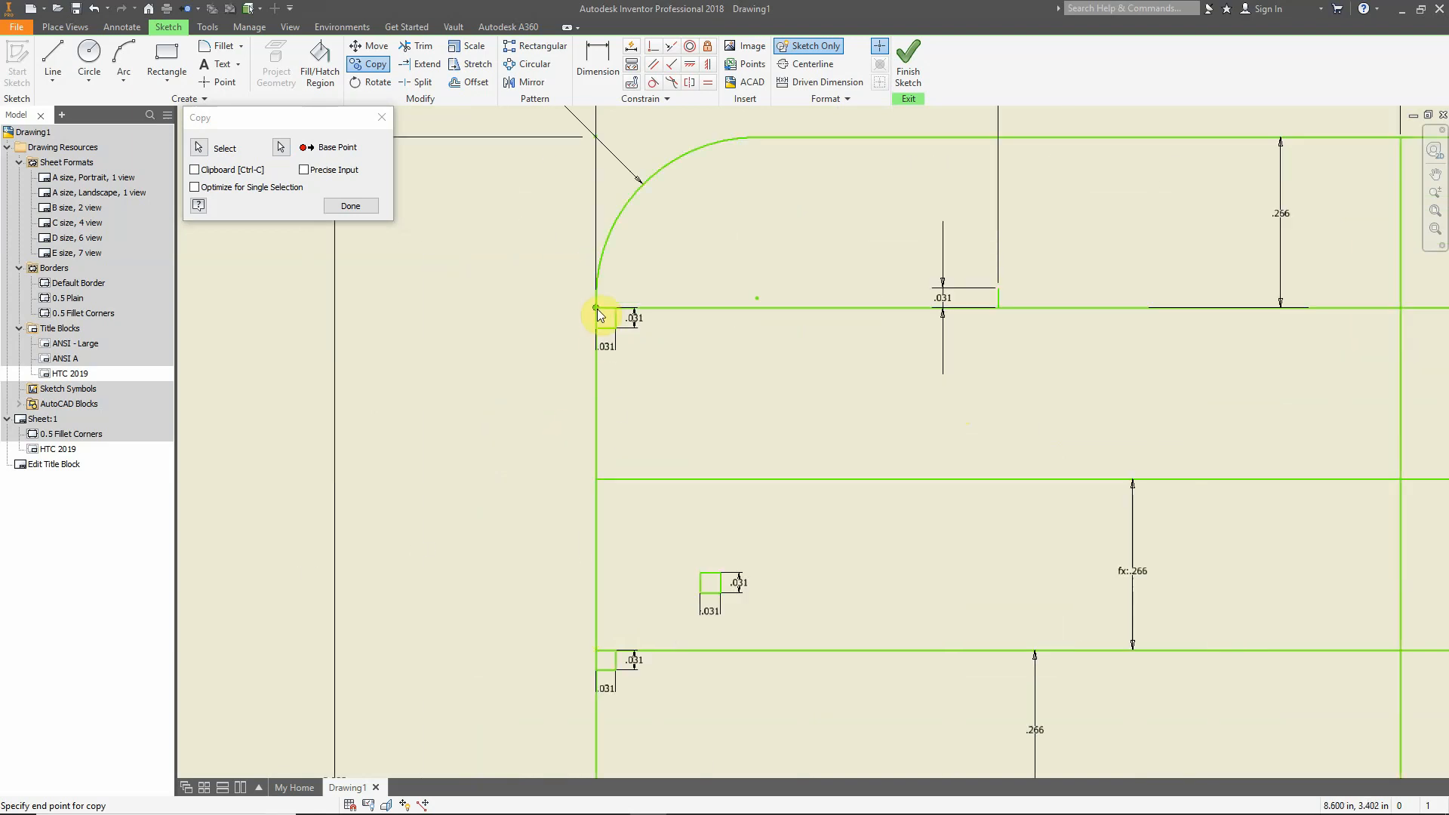
{"action": "left_click", "coordinate": [596, 310]}
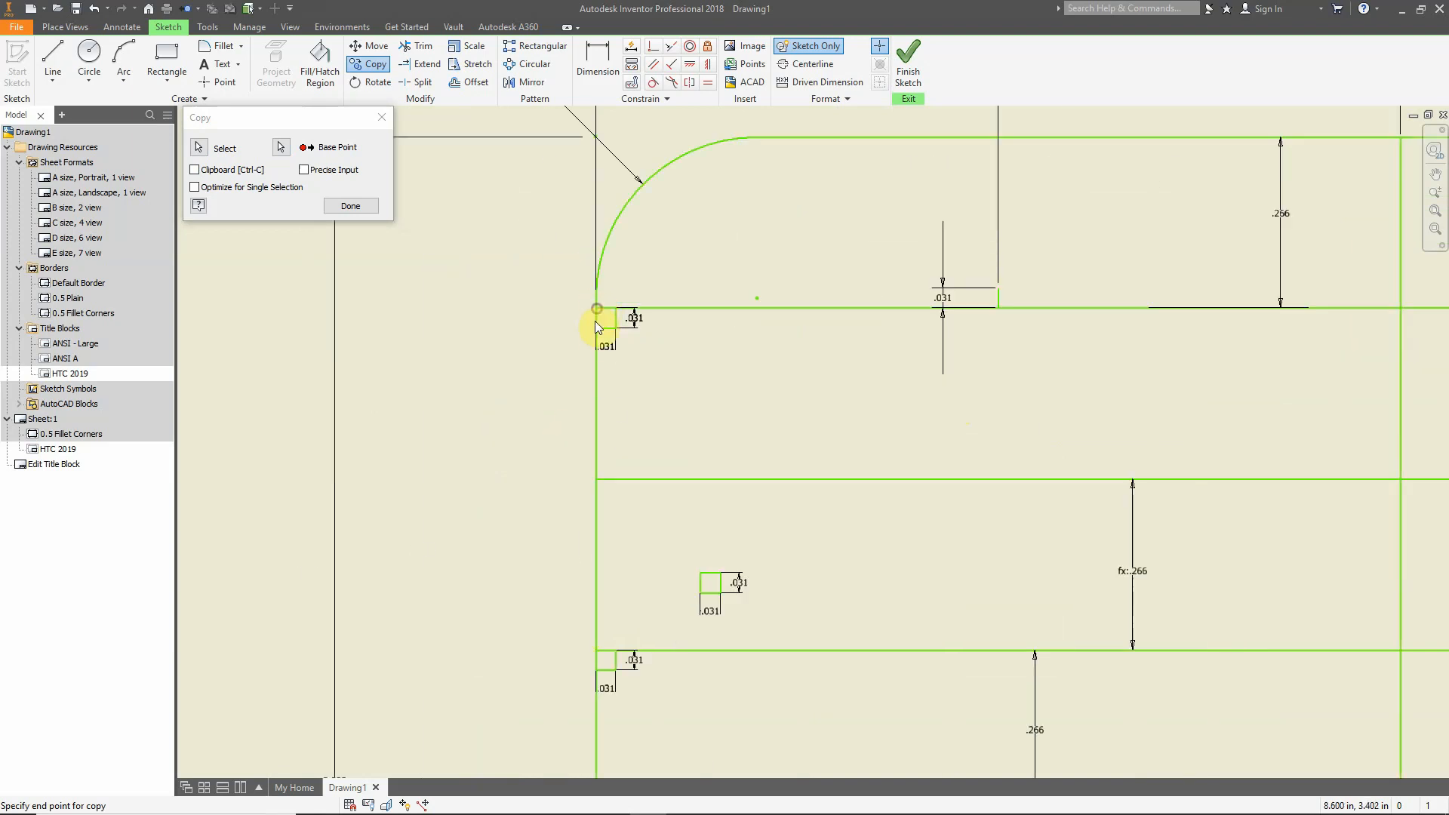
{"action": "left_click", "coordinate": [598, 481]}
Place copies of the square at the top-left corners of the fifth, sixth and seventh cells along the title block's left edge
{"action": "scroll", "coordinate": [626, 385], "scroll_direction": "down", "scroll_amount": 2}
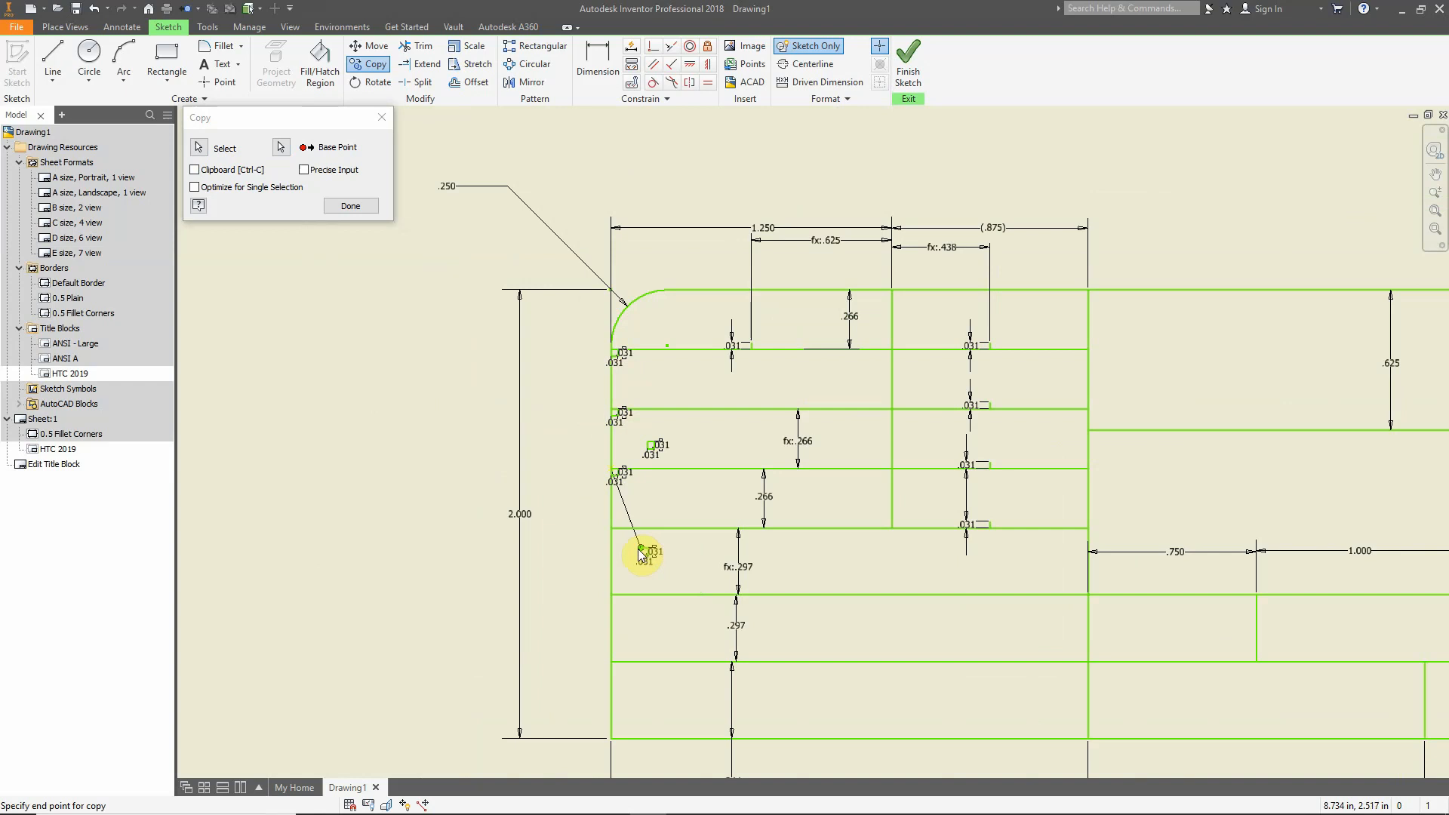
{"action": "scroll", "coordinate": [626, 539], "scroll_direction": "up", "scroll_amount": 3}
{"action": "left_click", "coordinate": [569, 481]}
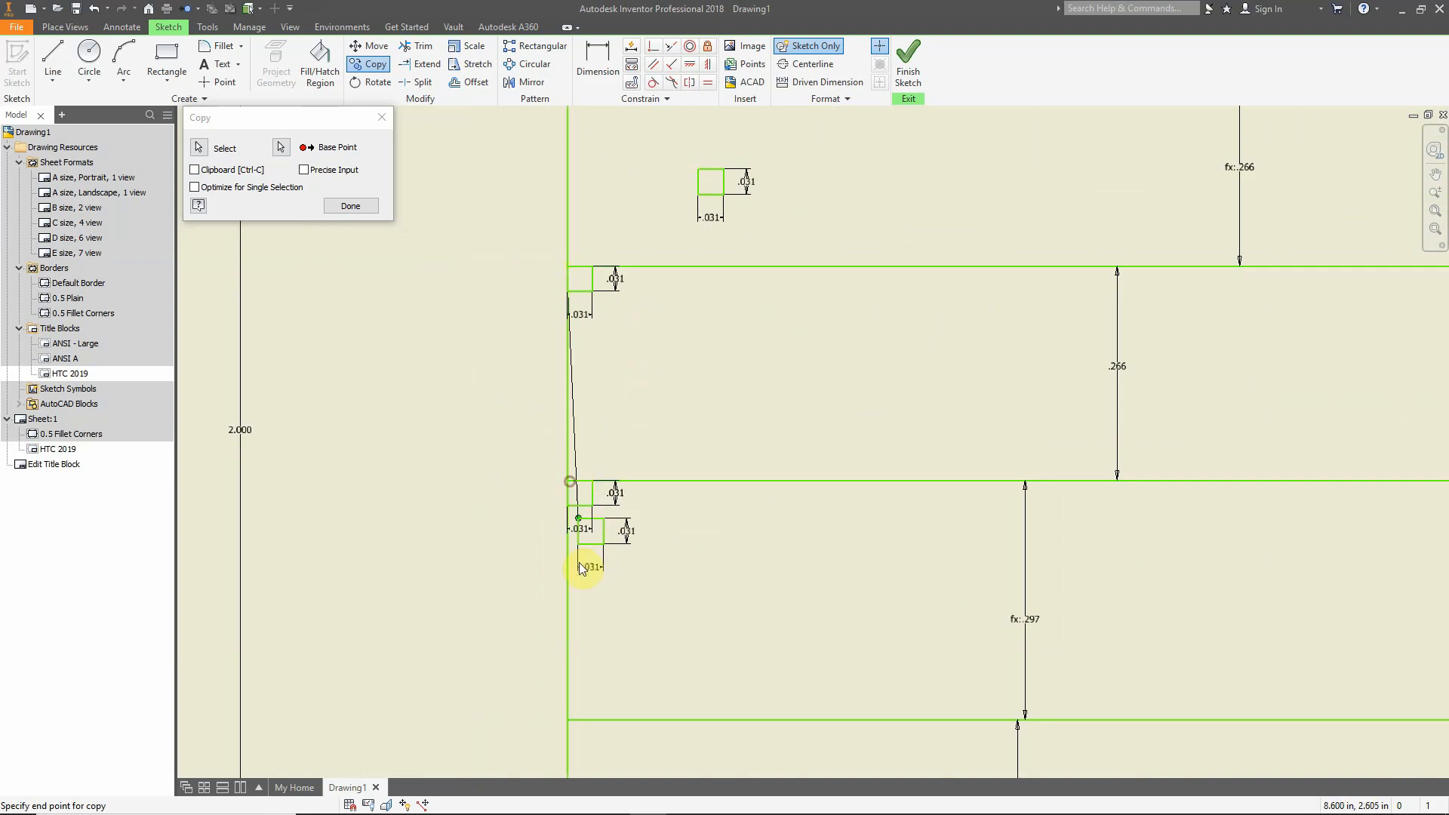
{"action": "left_click", "coordinate": [569, 721]}
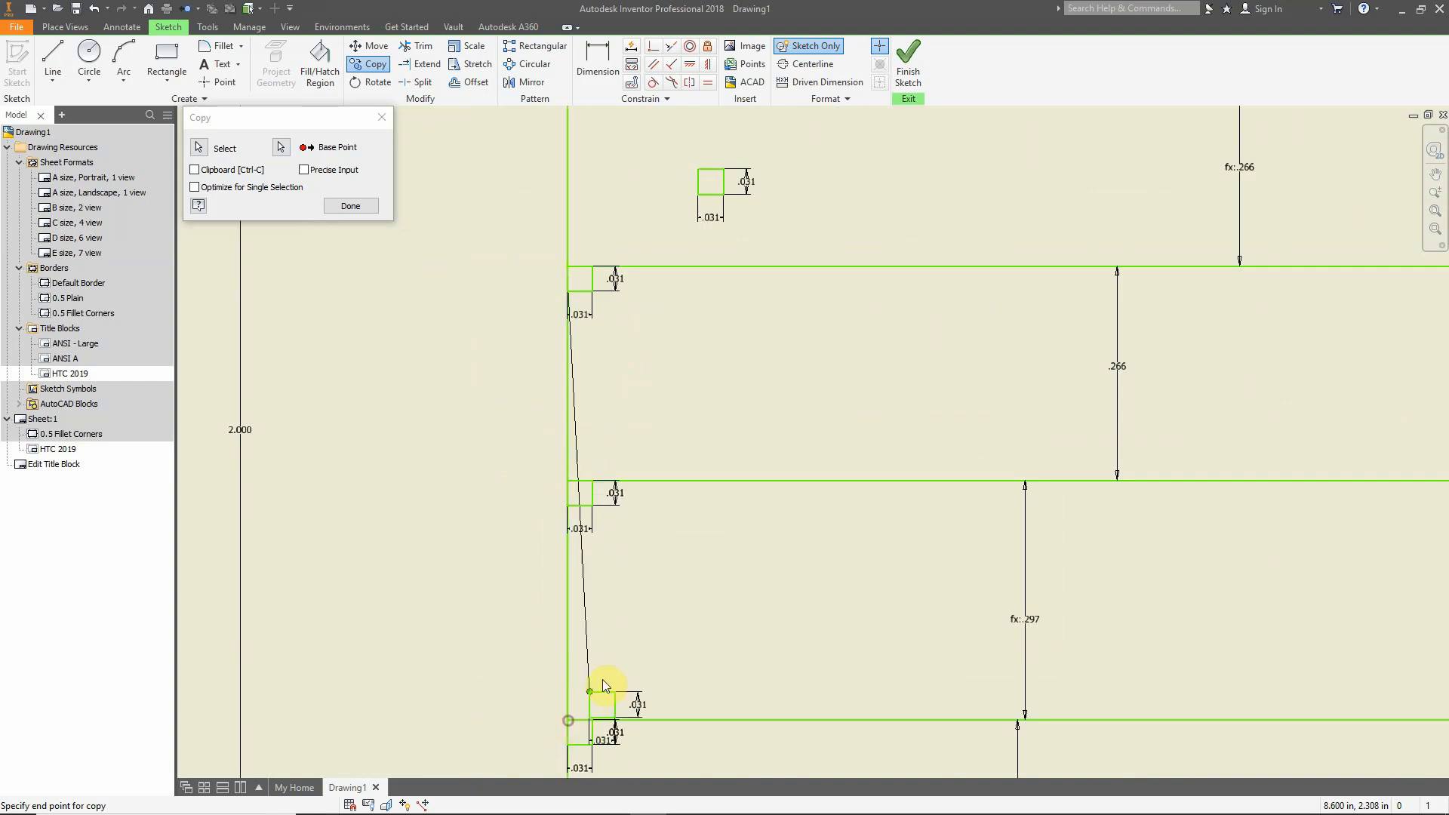
{"action": "middle_click_drag", "start_coordinate": [604, 689], "coordinate": [644, 340]}
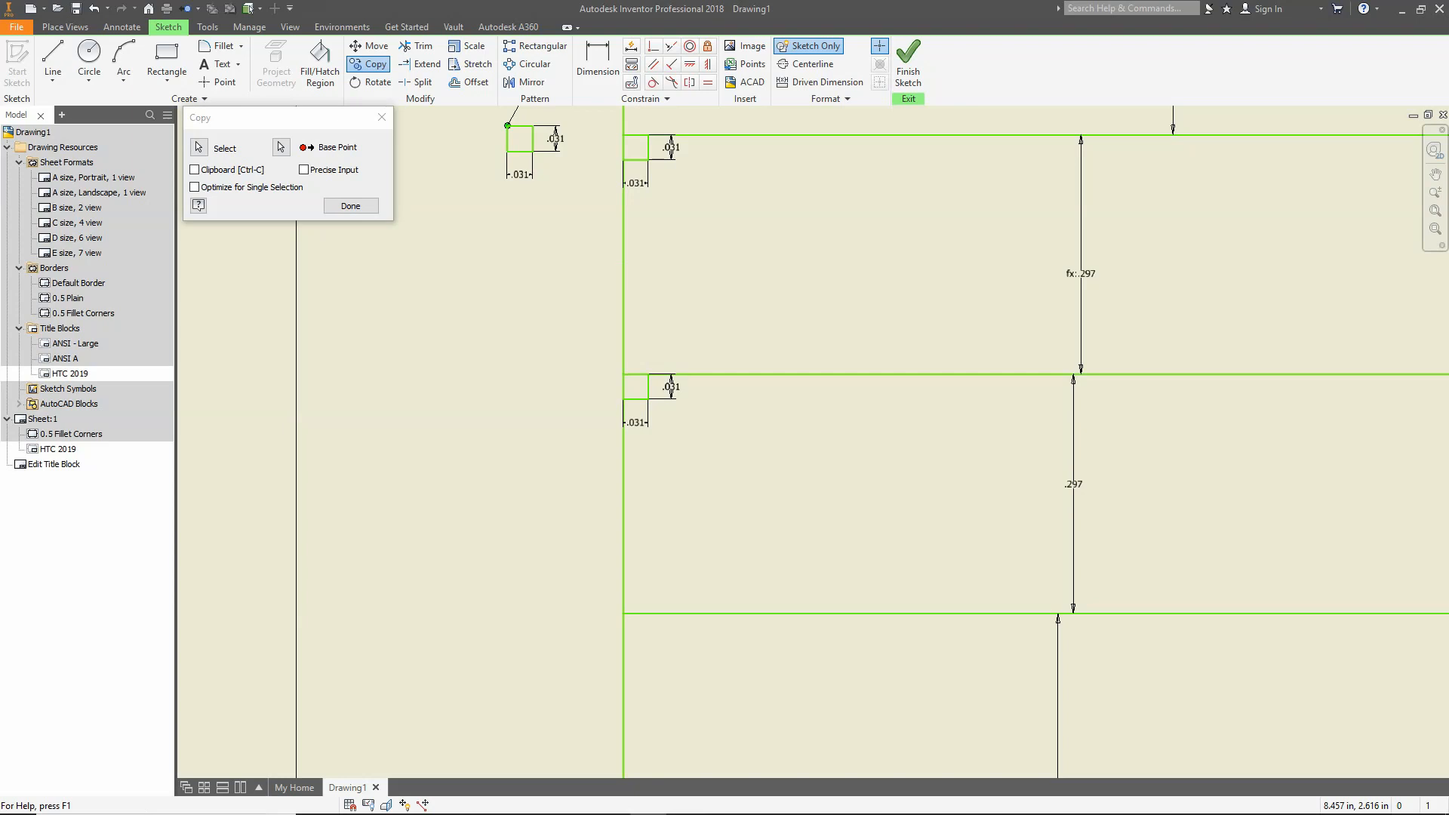
{"action": "left_click", "coordinate": [626, 613]}
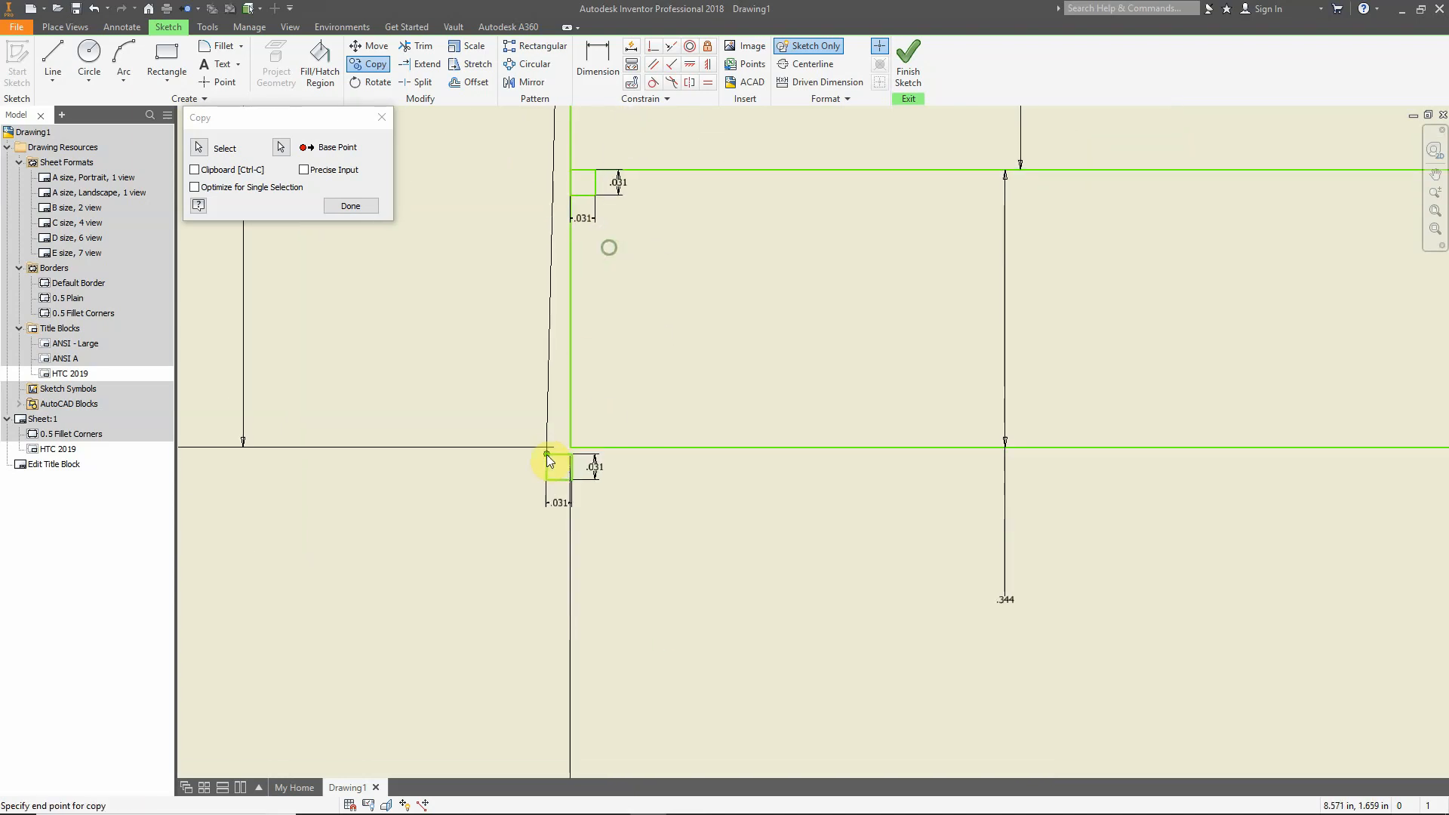
Place copies of the square at the top-left corners of the 1.500 in bottom-row cell and the 0.750 in cell above it, and finish copying
{"action": "scroll", "coordinate": [479, 608], "scroll_direction": "down", "scroll_amount": 6}
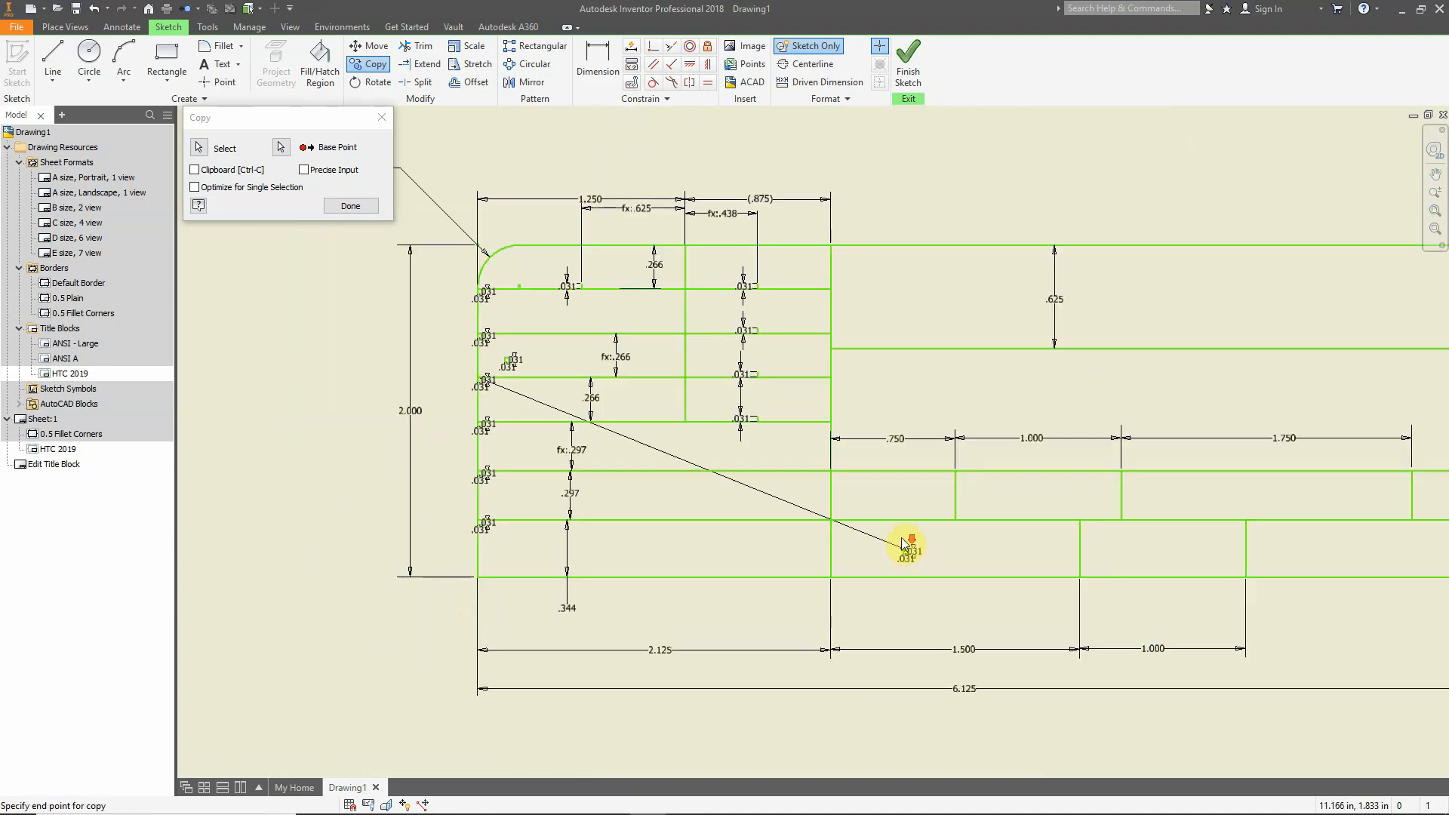
{"action": "scroll", "coordinate": [720, 574], "scroll_direction": "up", "scroll_amount": 5}
{"action": "left_click", "coordinate": [667, 491]}
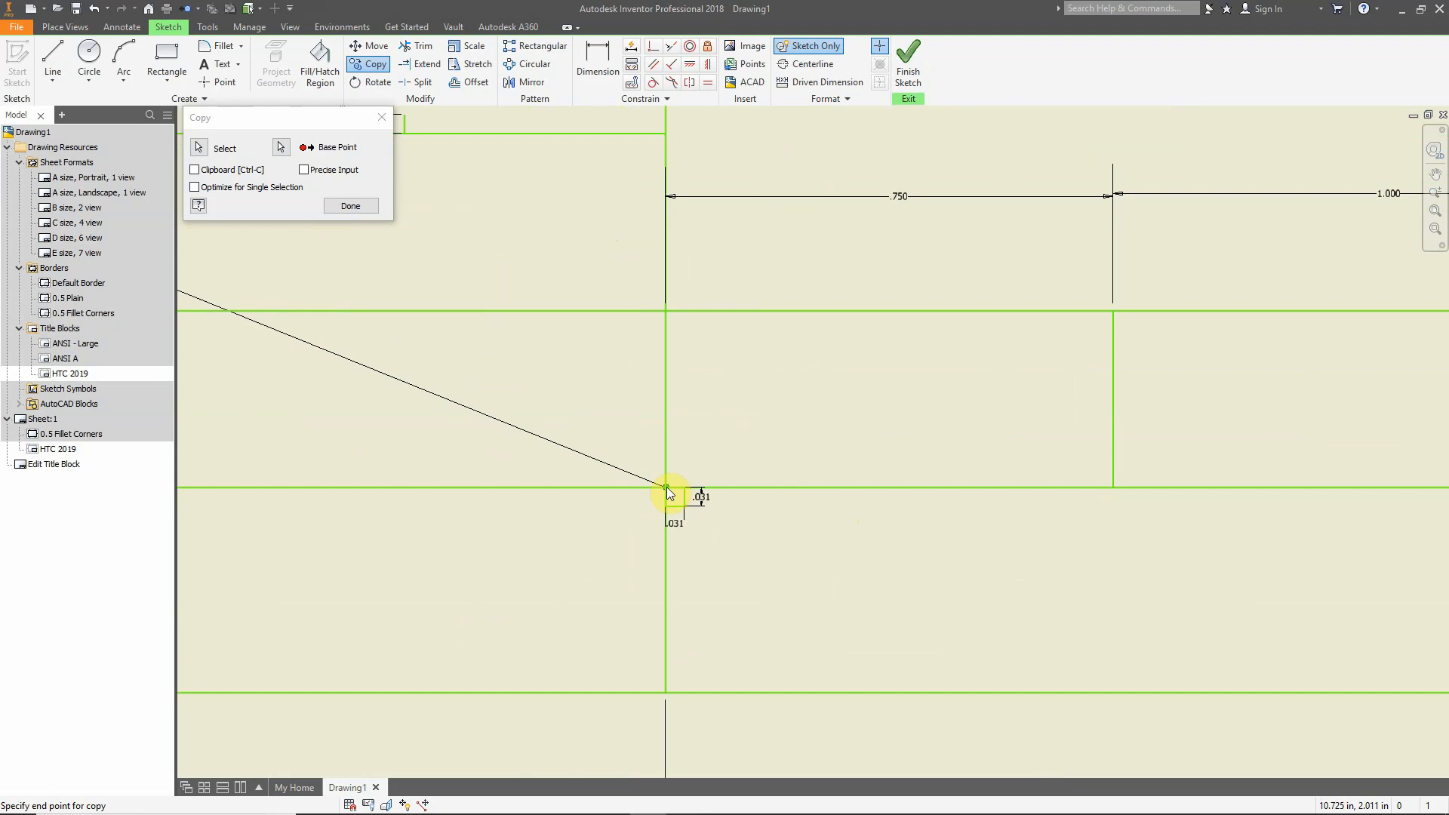
{"action": "left_click", "coordinate": [666, 312]}
{"action": "middle_click_drag", "start_coordinate": [1168, 438], "coordinate": [495, 405]}
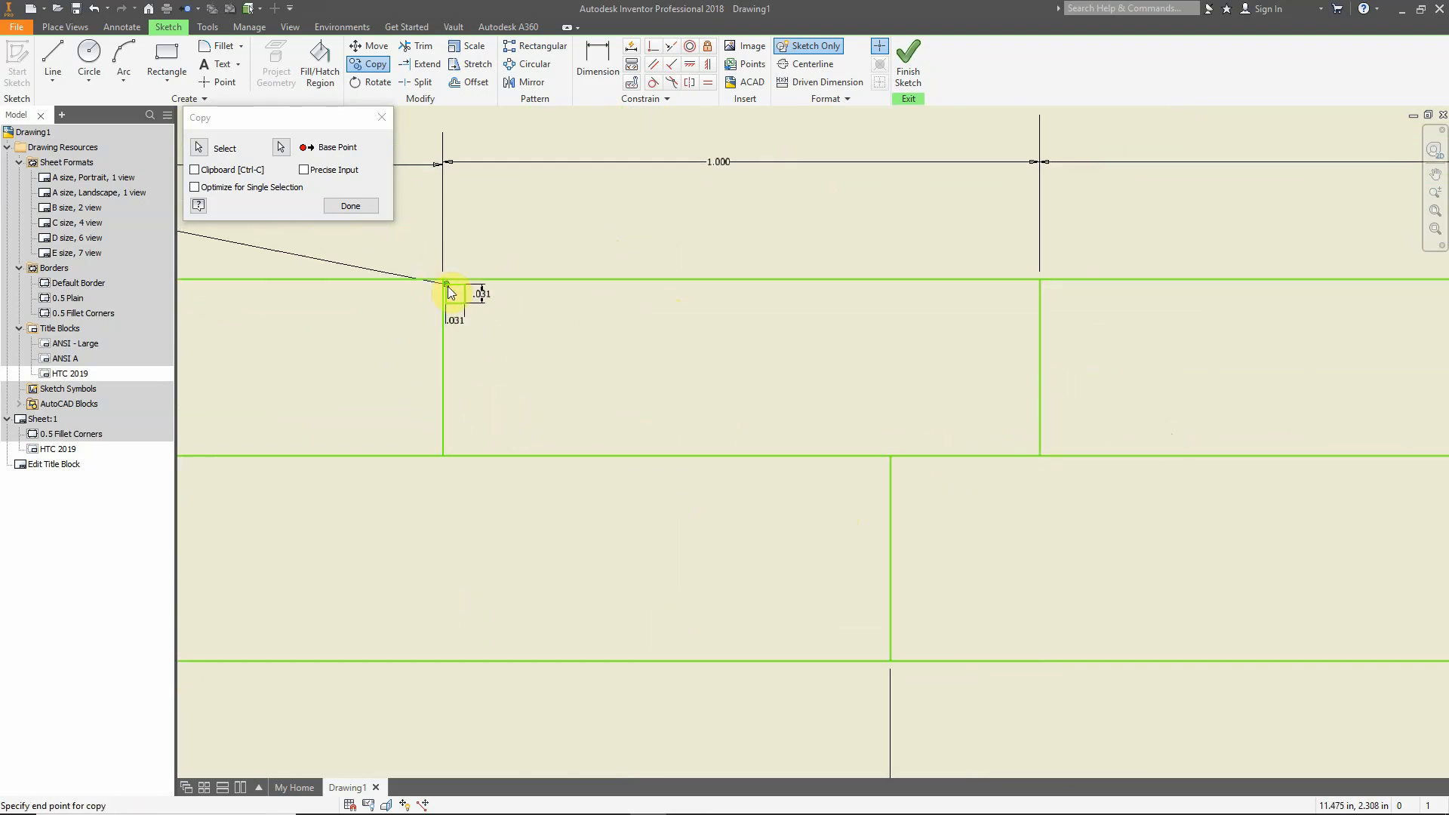
{"action": "scroll", "coordinate": [977, 508], "scroll_direction": "down", "scroll_amount": 7}
{"action": "scroll", "coordinate": [834, 498], "scroll_direction": "up", "scroll_amount": 5}
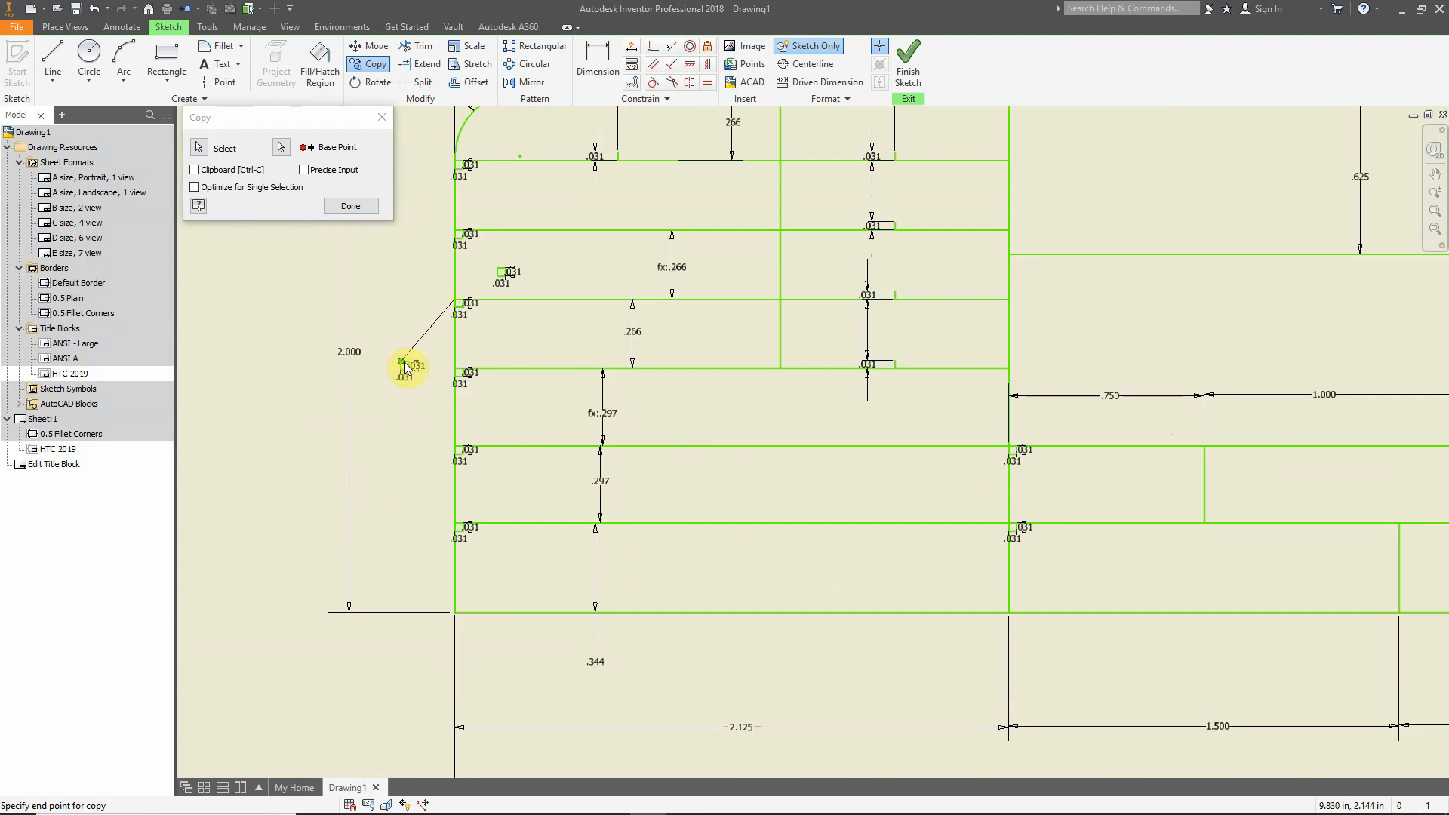
{"action": "mouse_move", "coordinate": [405, 368]}
{"action": "middle_mouse_down"}
{"action": "mouse_move", "coordinate": [575, 492]}
{"action": "mouse_move", "coordinate": [576, 446]}
{"action": "middle_mouse_up"}
{"action": "key", "text": "Escape"}
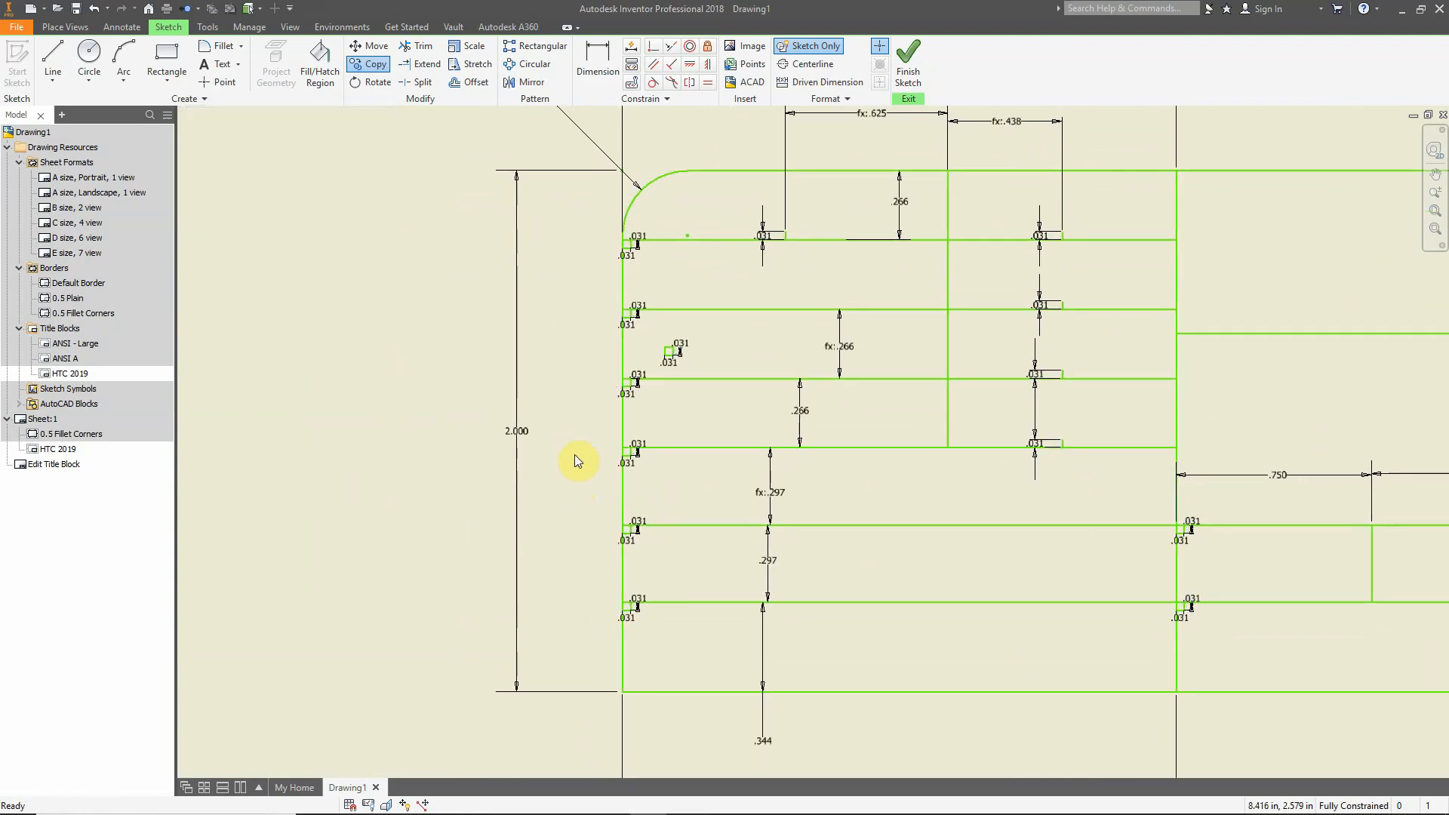
{"action": "left_click", "coordinate": [167, 62]}
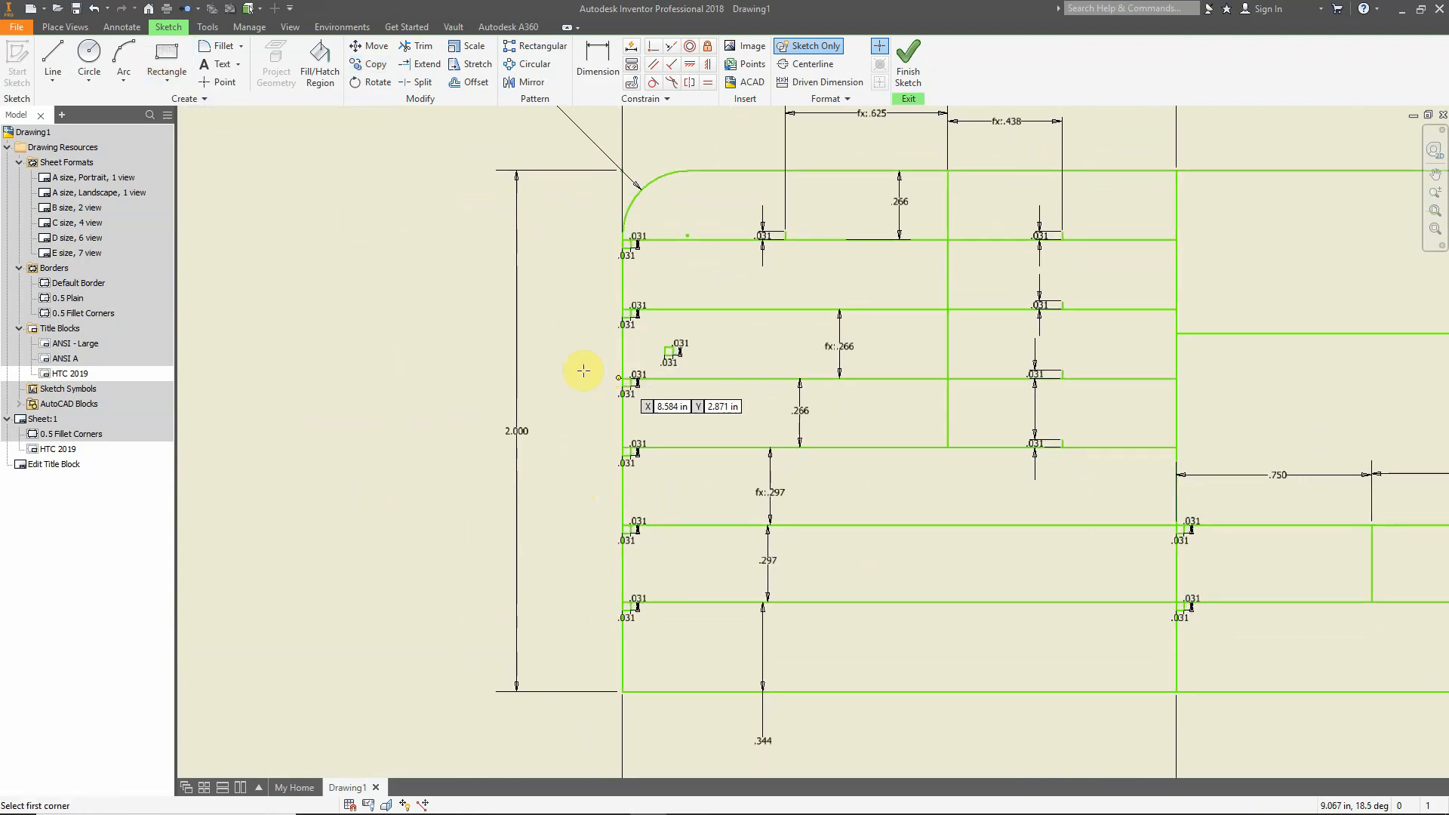
{"action": "left_click", "coordinate": [554, 347]}
{"action": "key", "text": "Escape"}
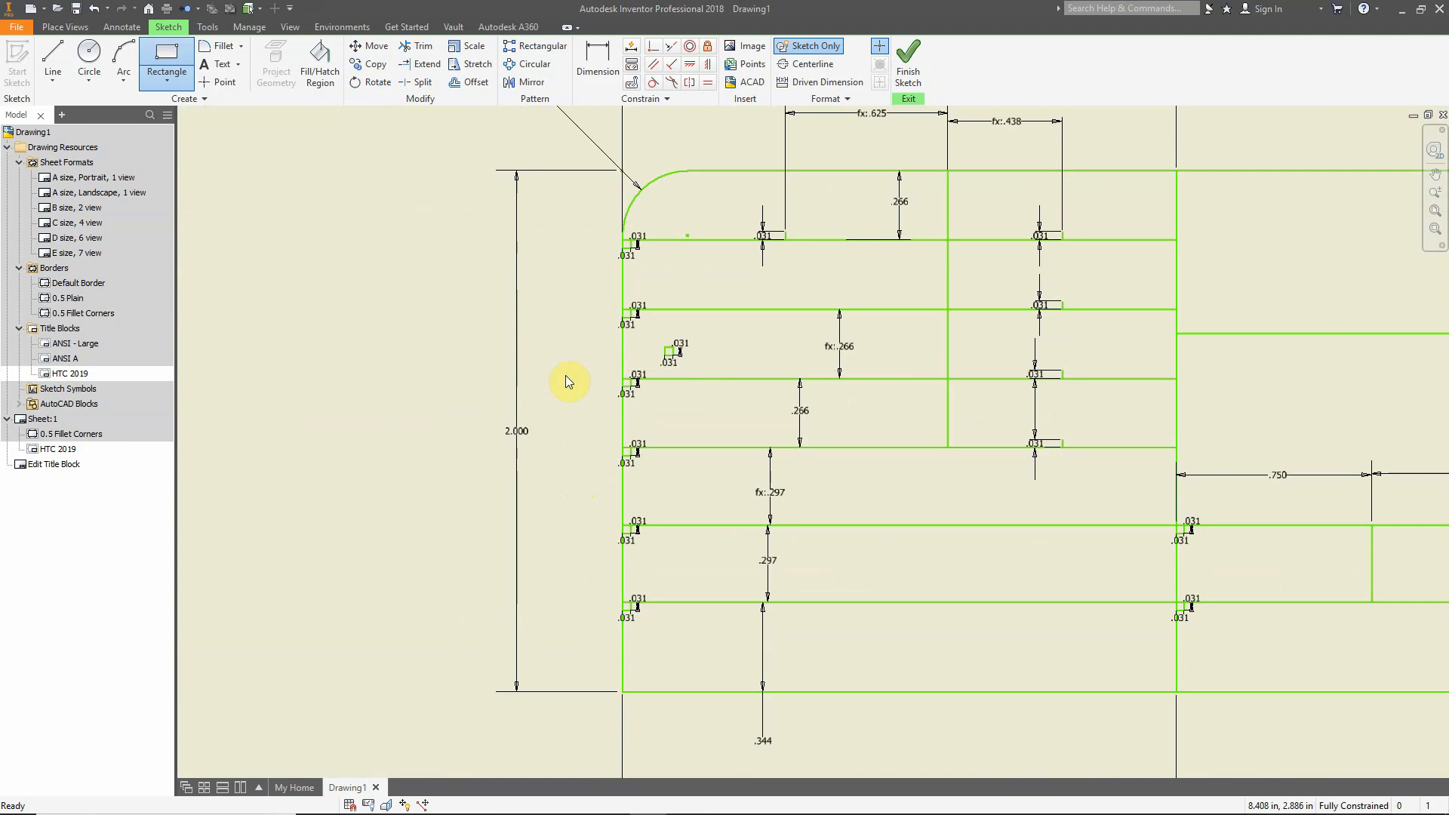
Draw a separate sketch-only 1/32 in by 1/32 in square in the empty space beside the title block's left edge
{"action": "left_click", "coordinate": [167, 62]}
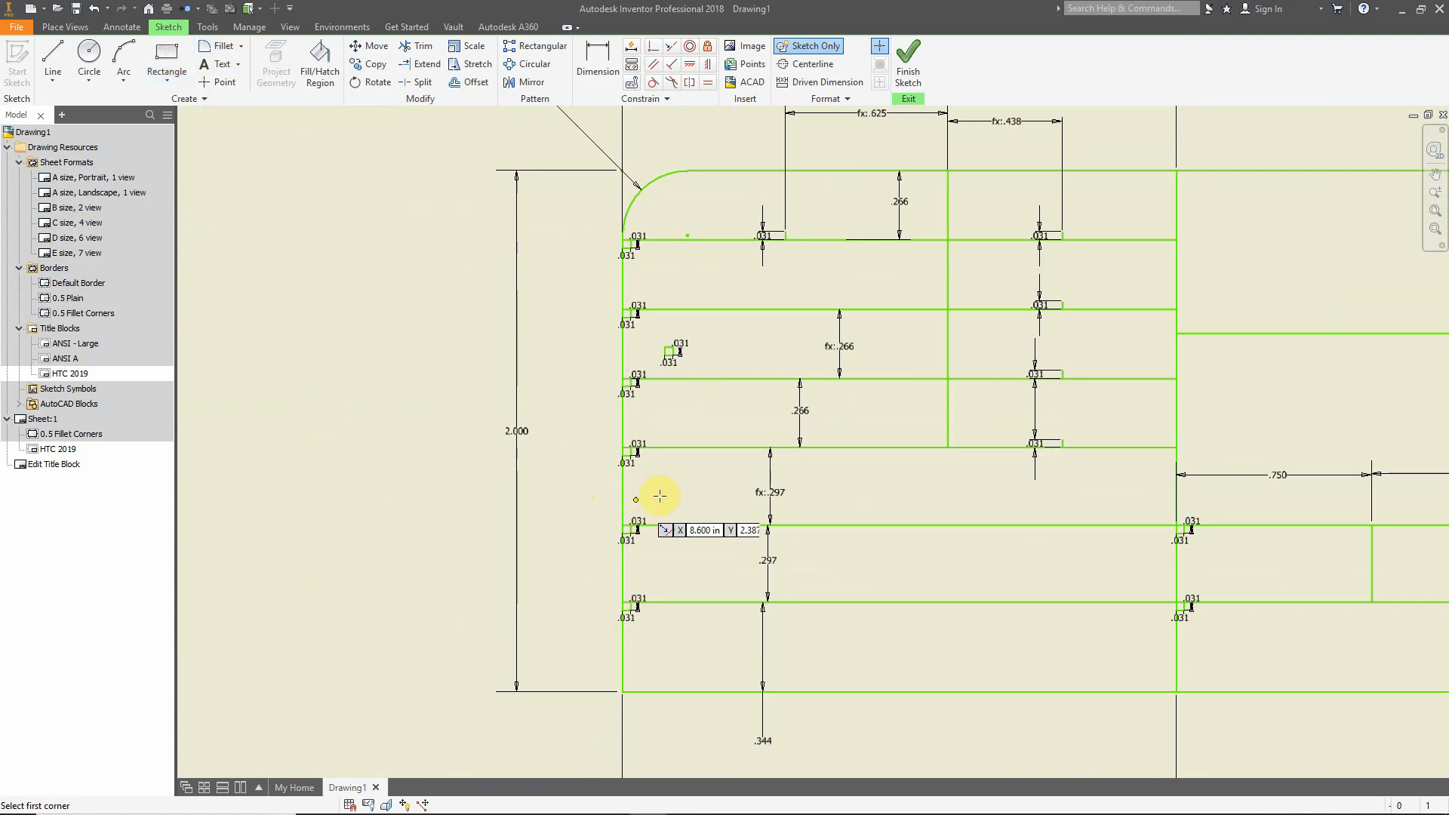
{"action": "left_click", "coordinate": [547, 504]}
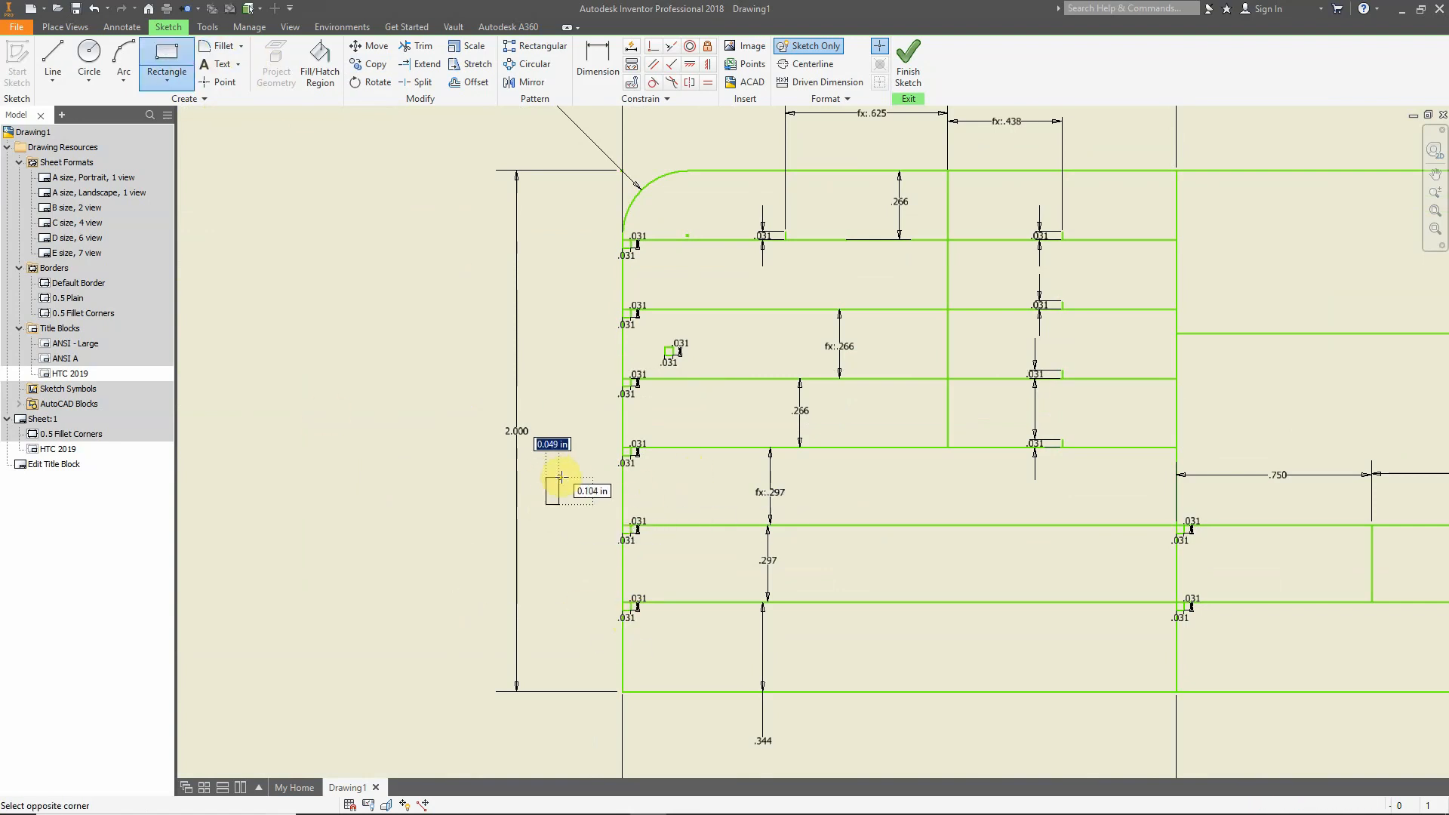
{"action": "type", "text": "0.031"}
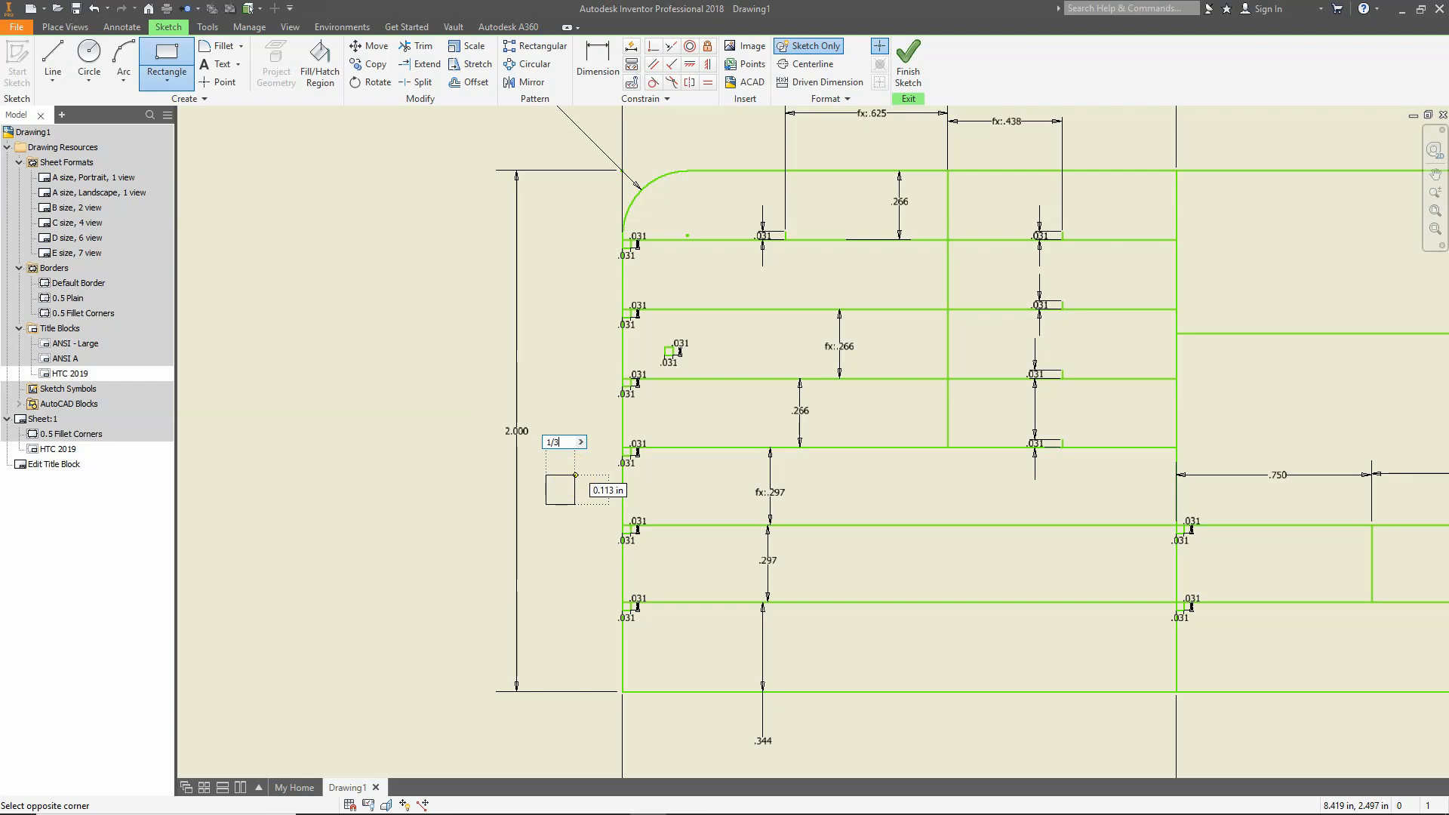
{"action": "key", "text": "Tab"}
{"action": "type", "text": "1/32"}
{"action": "key", "text": "Return"}
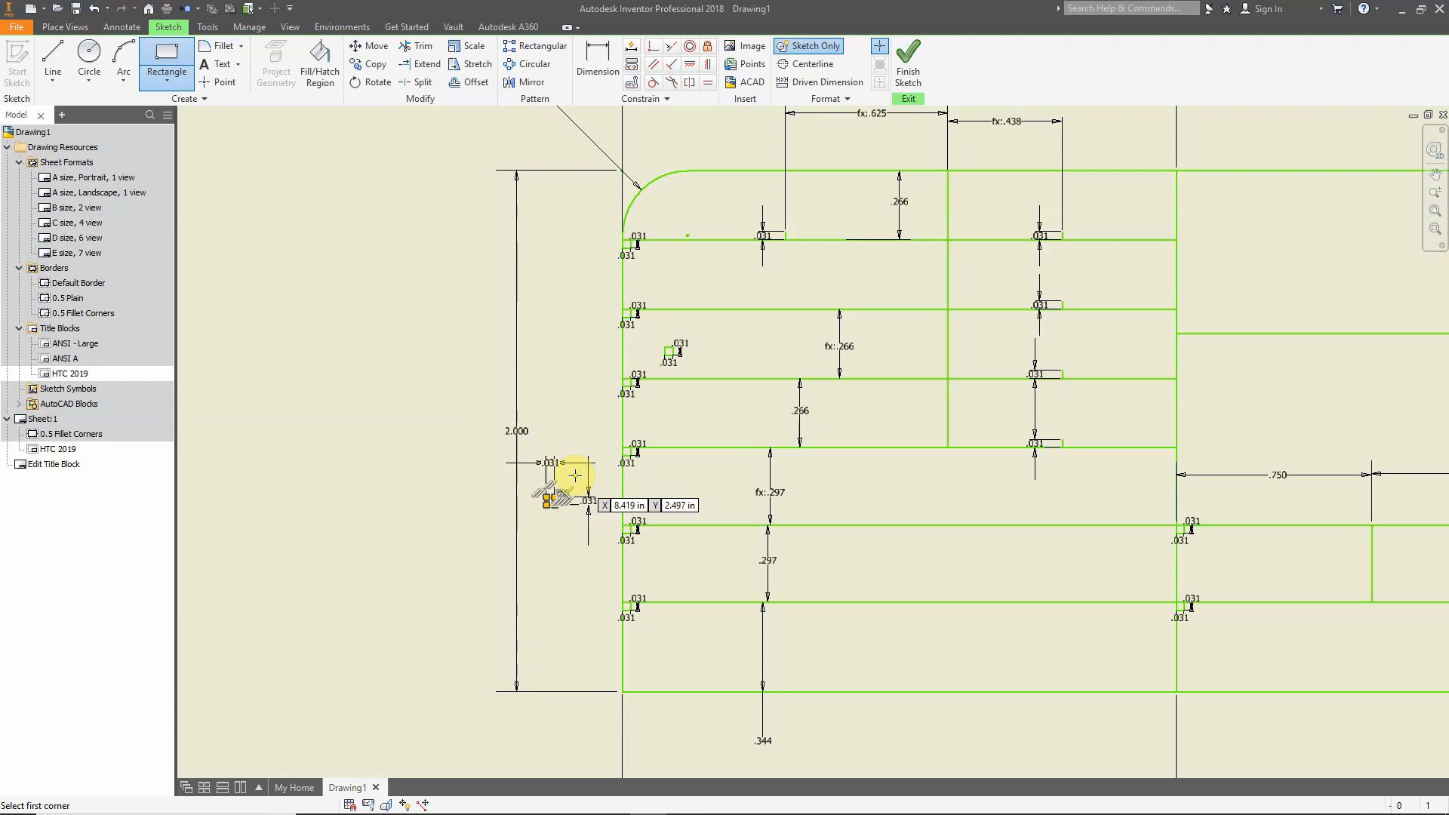
{"action": "scroll", "coordinate": [540, 502], "scroll_direction": "up", "scroll_amount": 8}
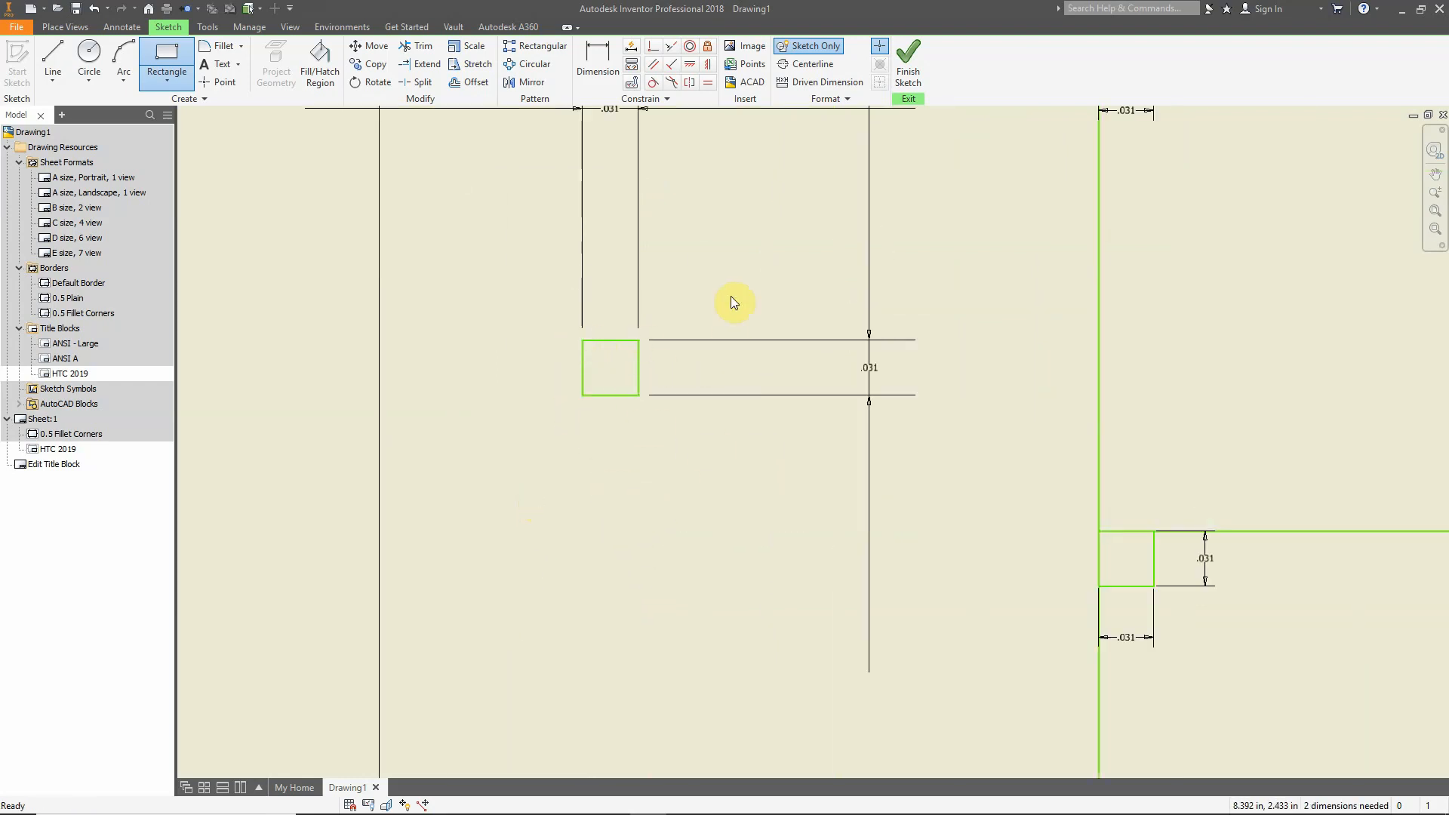
Delete the loose square outside the title block together with its dimensions
{"action": "key", "text": "Escape"}
{"action": "left_click_drag", "start_coordinate": [726, 298], "coordinate": [522, 461]}
{"action": "key", "text": "Delete"}
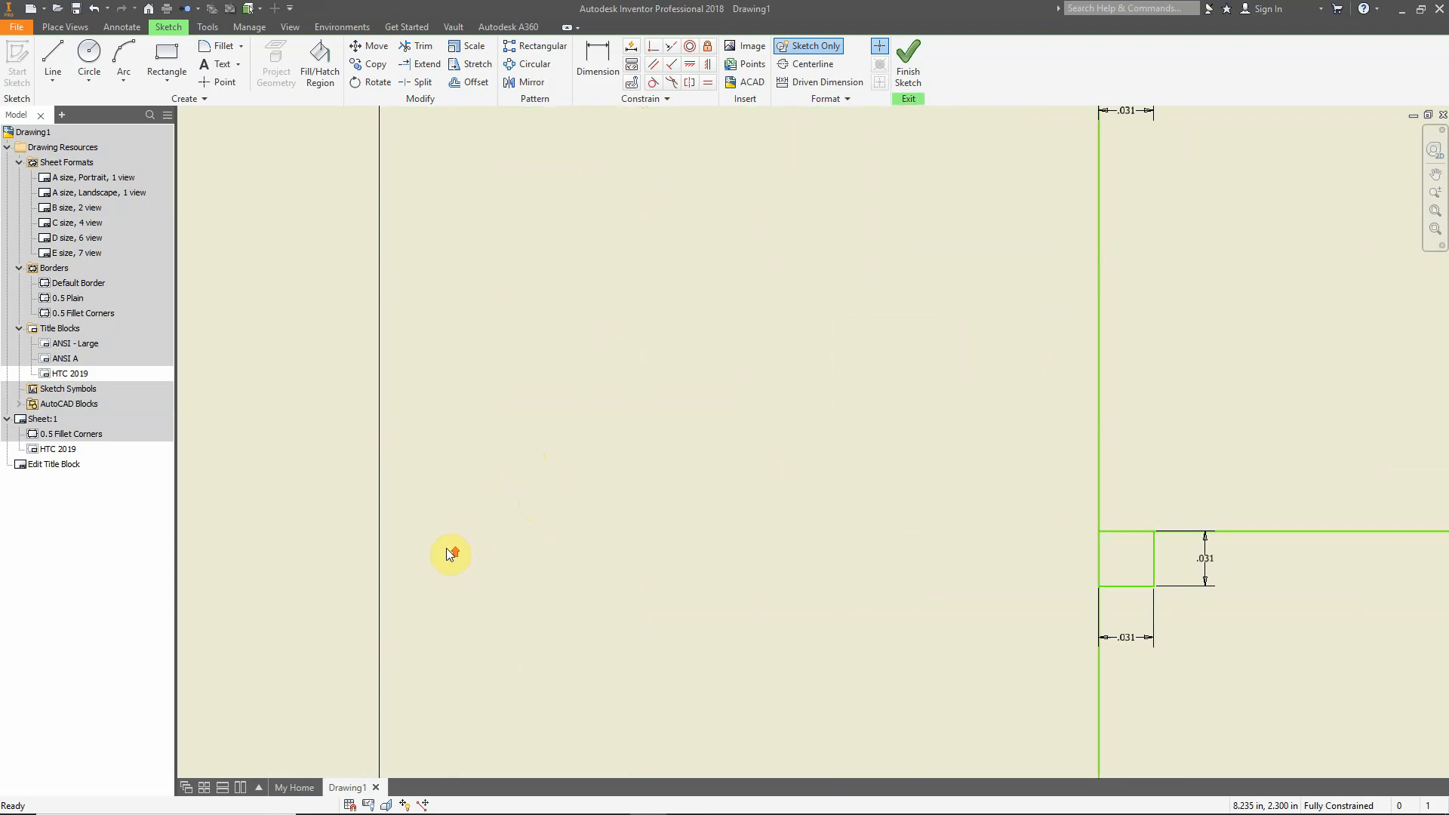
{"action": "scroll", "coordinate": [445, 555], "scroll_direction": "down", "scroll_amount": 5}
{"action": "middle_click_drag", "start_coordinate": [873, 530], "coordinate": [352, 337]}
{"action": "mouse_move", "coordinate": [1012, 585]}
{"action": "middle_mouse_down"}
{"action": "mouse_move", "coordinate": [682, 495]}
{"action": "mouse_move", "coordinate": [594, 495]}
{"action": "middle_mouse_up"}
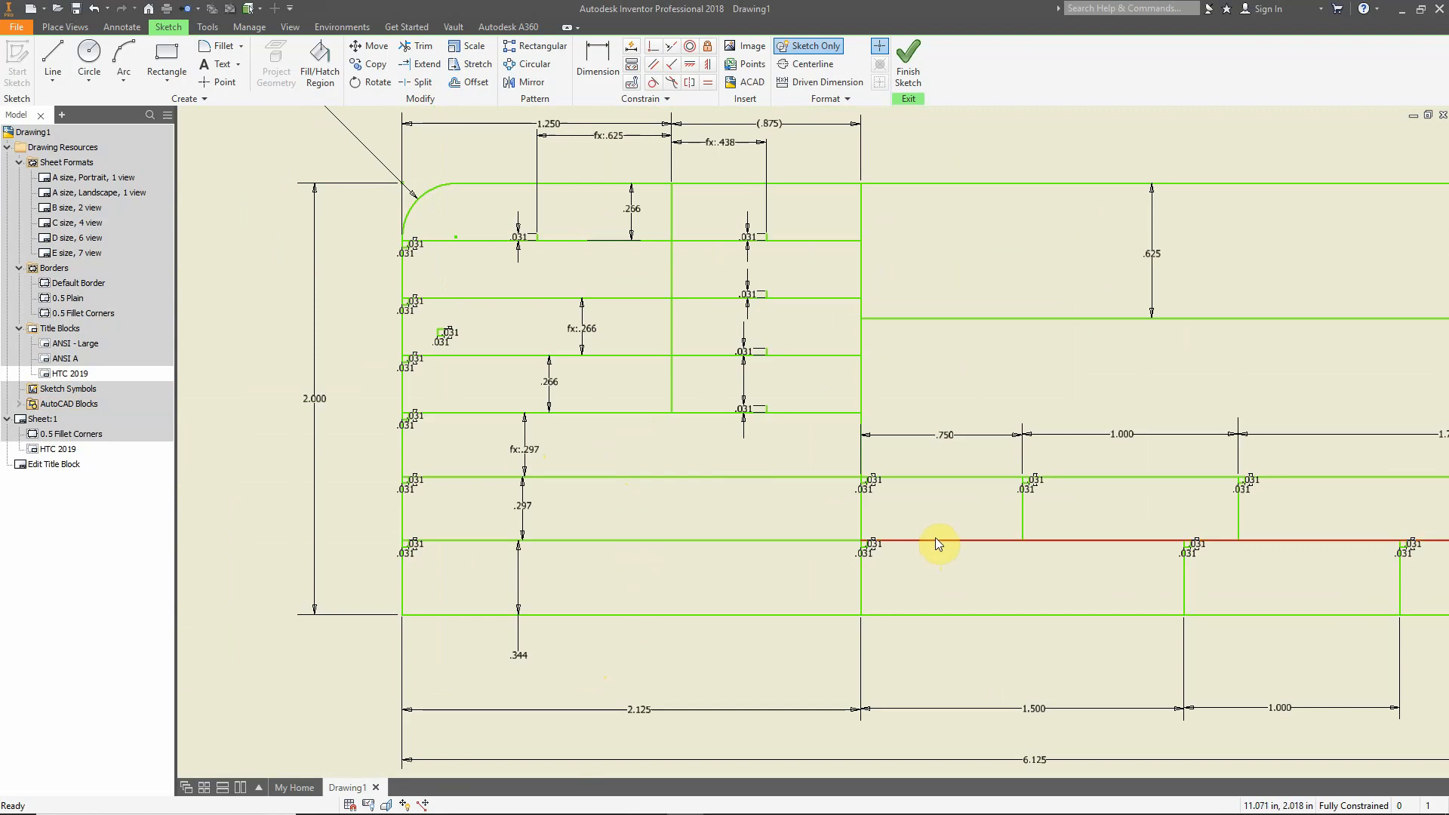
{"action": "mouse_move", "coordinate": [1296, 573]}
{"action": "middle_mouse_down"}
{"action": "mouse_move", "coordinate": [835, 486]}
{"action": "mouse_move", "coordinate": [714, 491]}
{"action": "middle_mouse_up"}
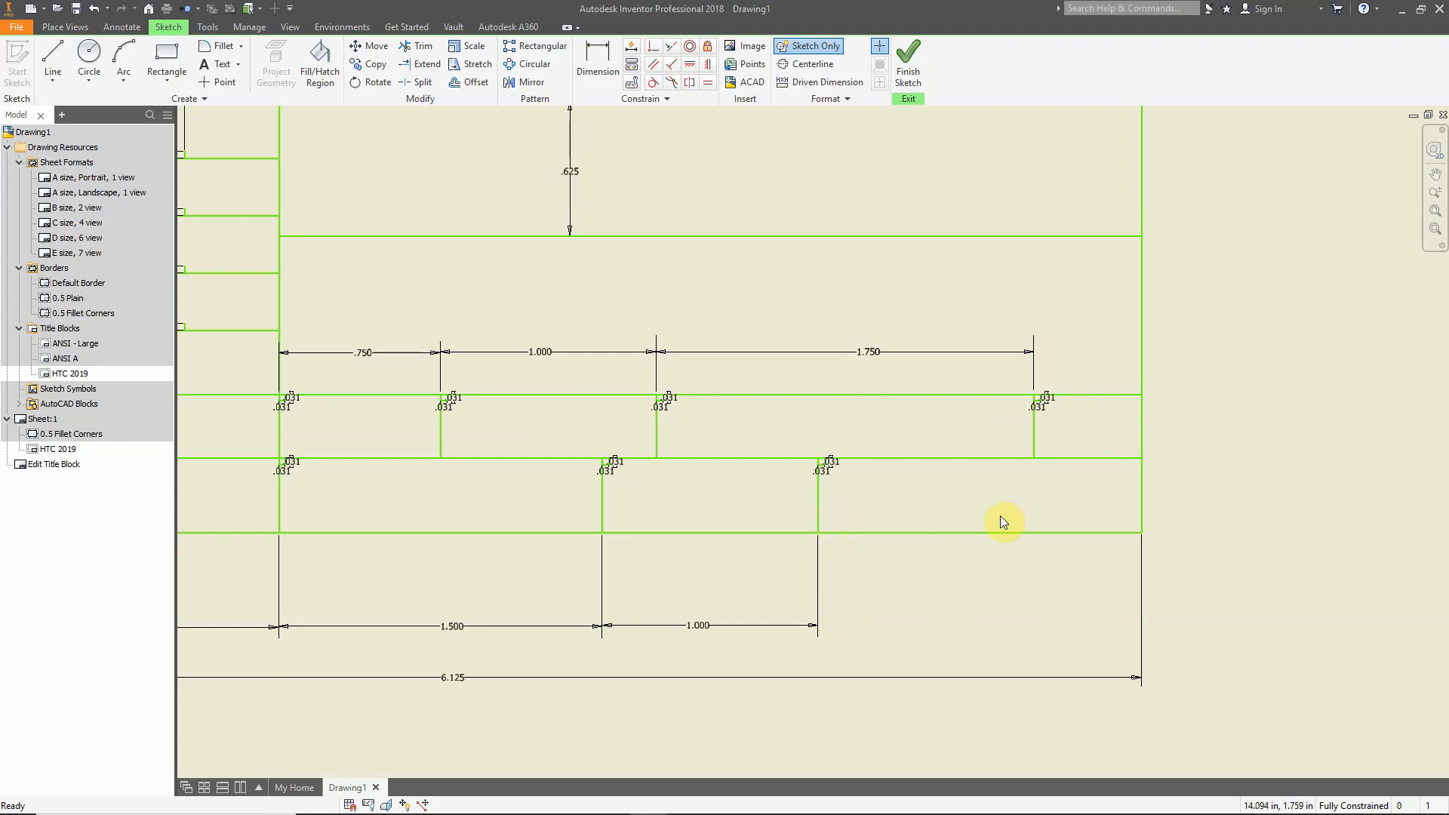
{"action": "mouse_move", "coordinate": [873, 582]}
{"action": "middle_mouse_down"}
{"action": "mouse_move", "coordinate": [1147, 566]}
{"action": "mouse_move", "coordinate": [1134, 583]}
{"action": "middle_mouse_up"}
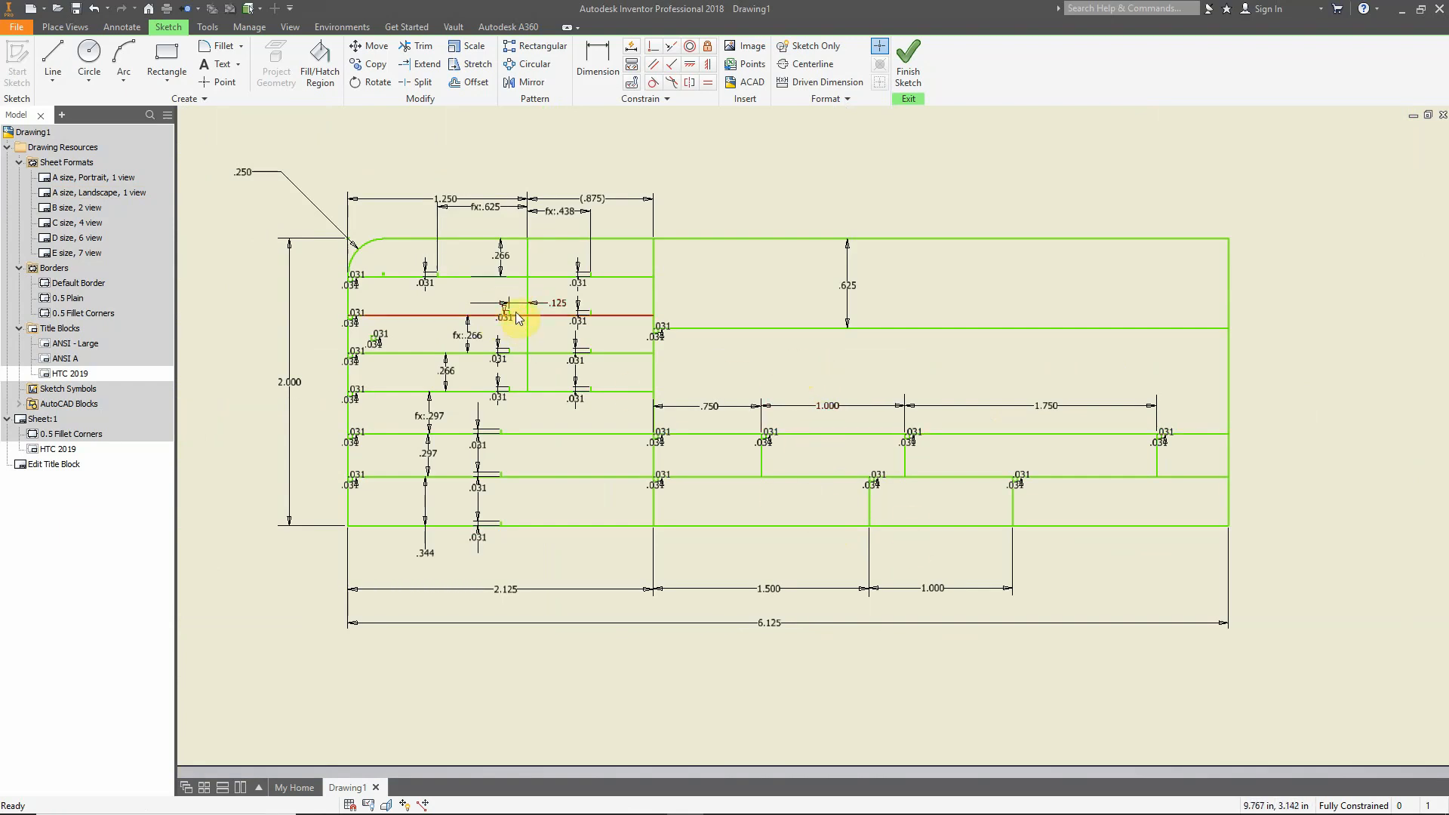
Examine the 0.125 in guide-line offset and the corner square in the 1.000 in cell above the bottom row
{"action": "scroll", "coordinate": [511, 315], "scroll_direction": "up", "scroll_amount": 8}
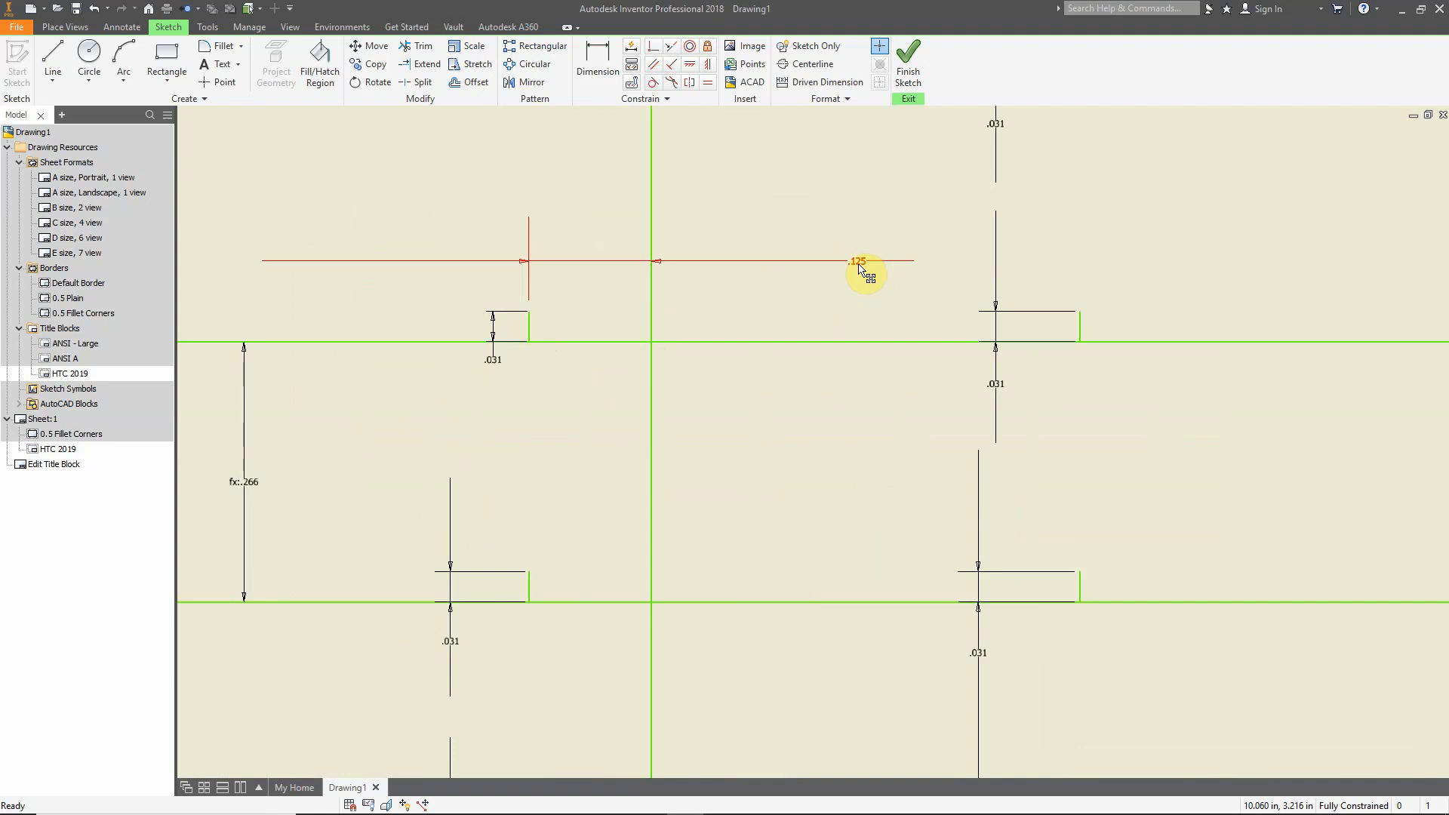
{"action": "scroll", "coordinate": [589, 468], "scroll_direction": "down", "scroll_amount": 5}
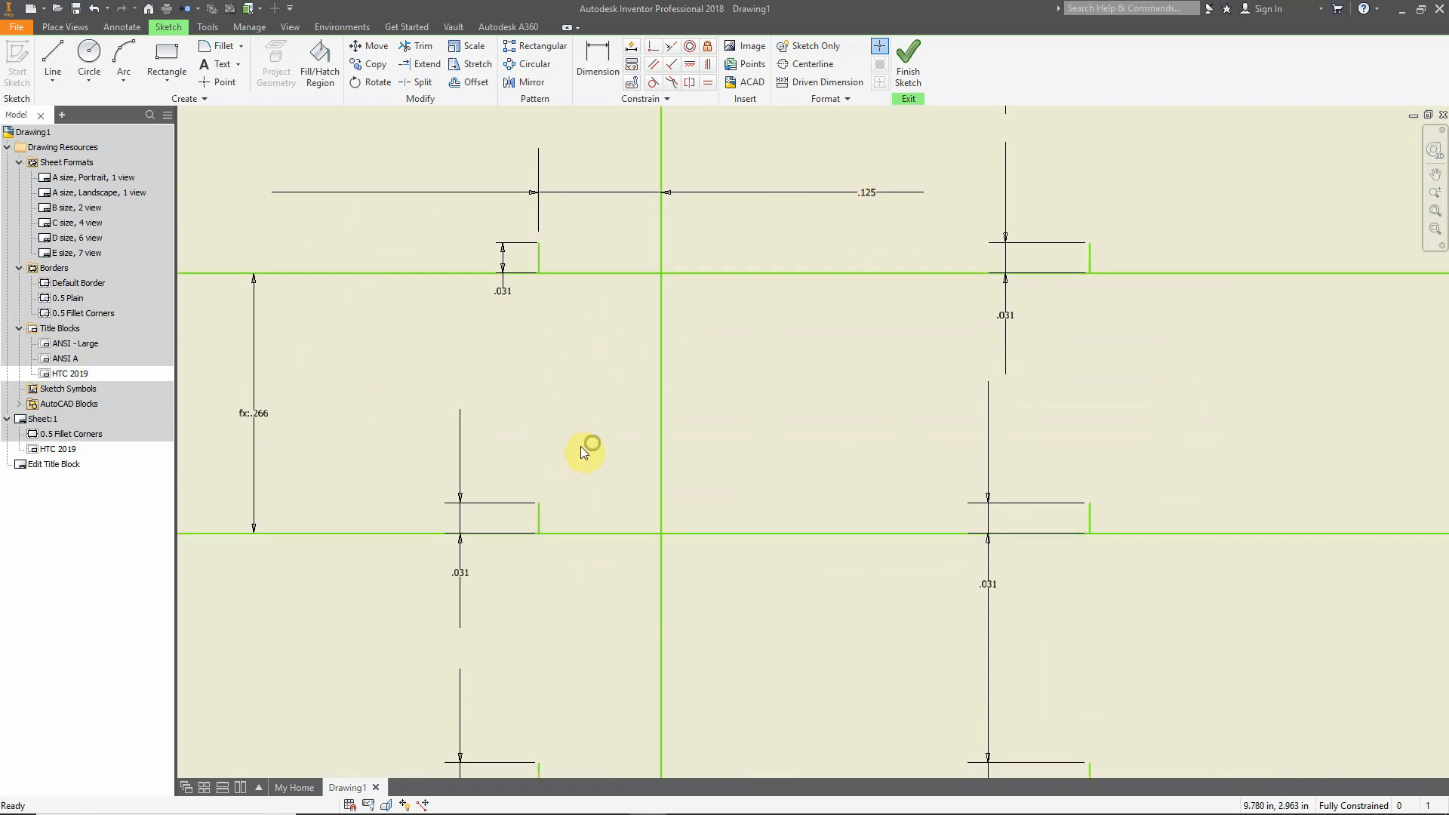
{"action": "scroll", "coordinate": [550, 477], "scroll_direction": "down", "scroll_amount": 3}
{"action": "mouse_move", "coordinate": [757, 472]}
{"action": "middle_mouse_down"}
{"action": "mouse_move", "coordinate": [732, 407]}
{"action": "mouse_move", "coordinate": [611, 386]}
{"action": "middle_mouse_up"}
{"action": "scroll", "coordinate": [738, 457], "scroll_direction": "up", "scroll_amount": 10}
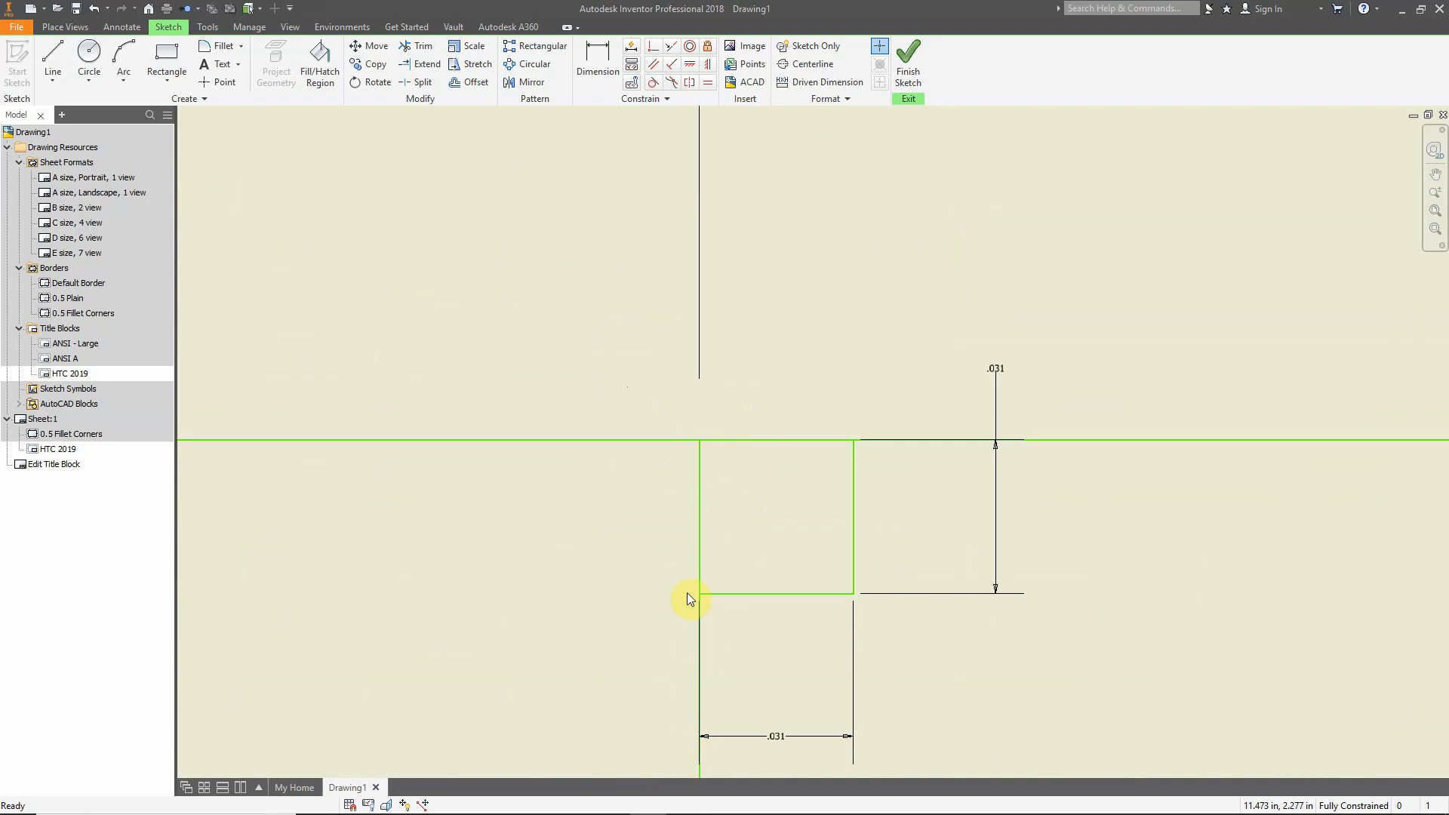
{"action": "mouse_move", "coordinate": [800, 671]}
{"action": "middle_mouse_down"}
{"action": "mouse_move", "coordinate": [789, 611]}
{"action": "mouse_move", "coordinate": [831, 501]}
{"action": "middle_mouse_up"}
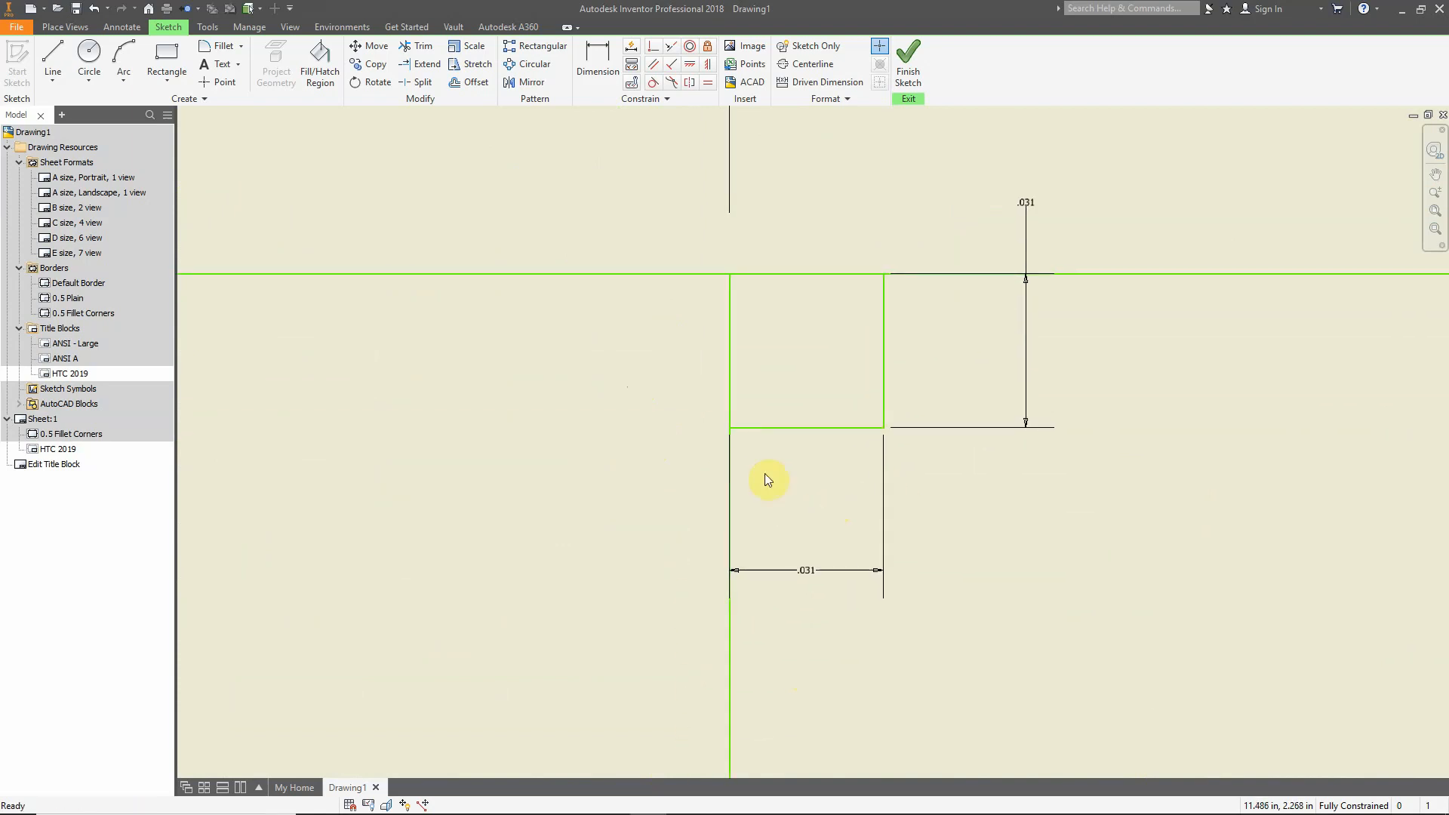
{"action": "scroll", "coordinate": [657, 491], "scroll_direction": "down", "scroll_amount": 12}
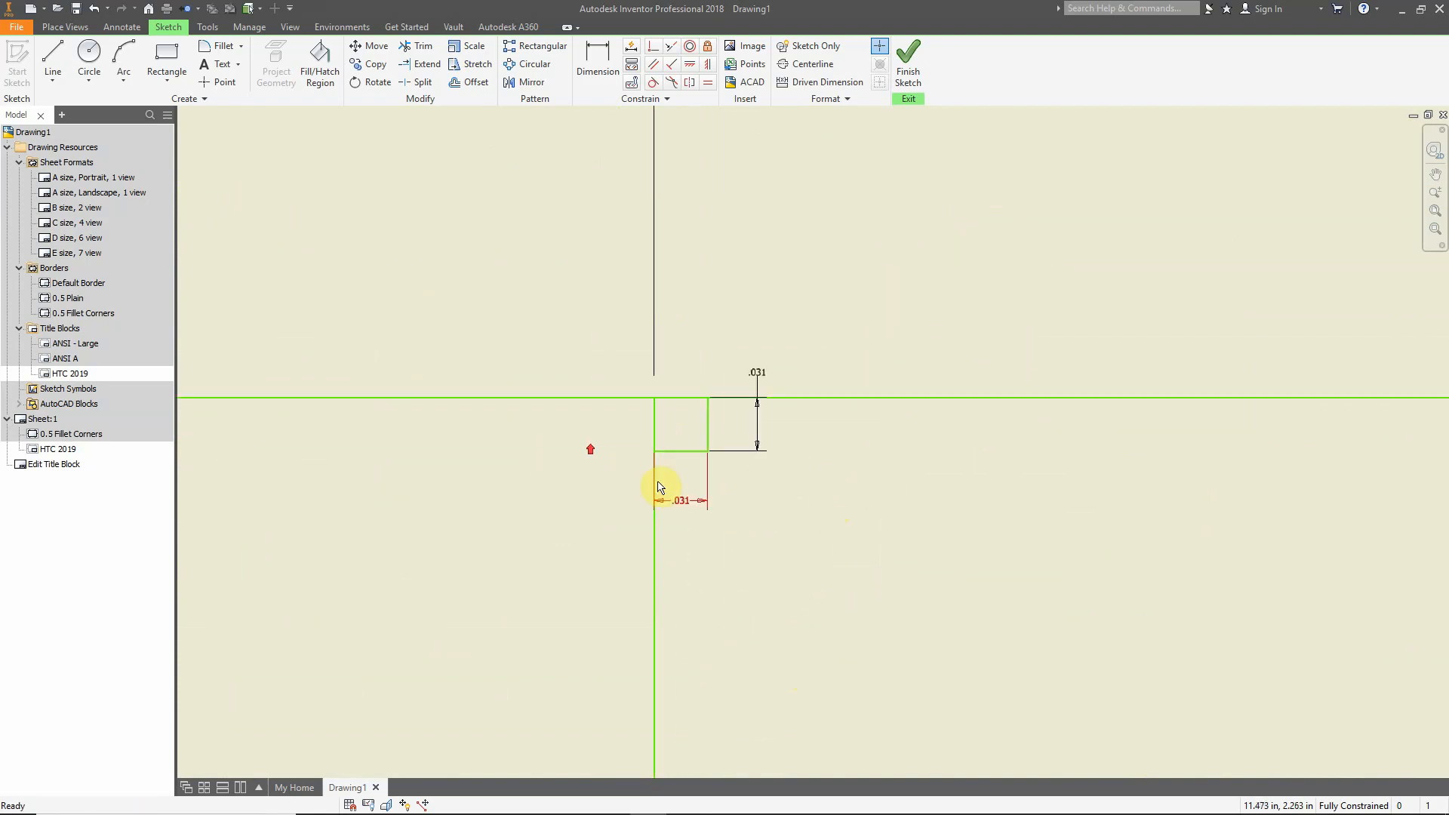
{"action": "middle_click_drag", "start_coordinate": [711, 507], "coordinate": [767, 514]}
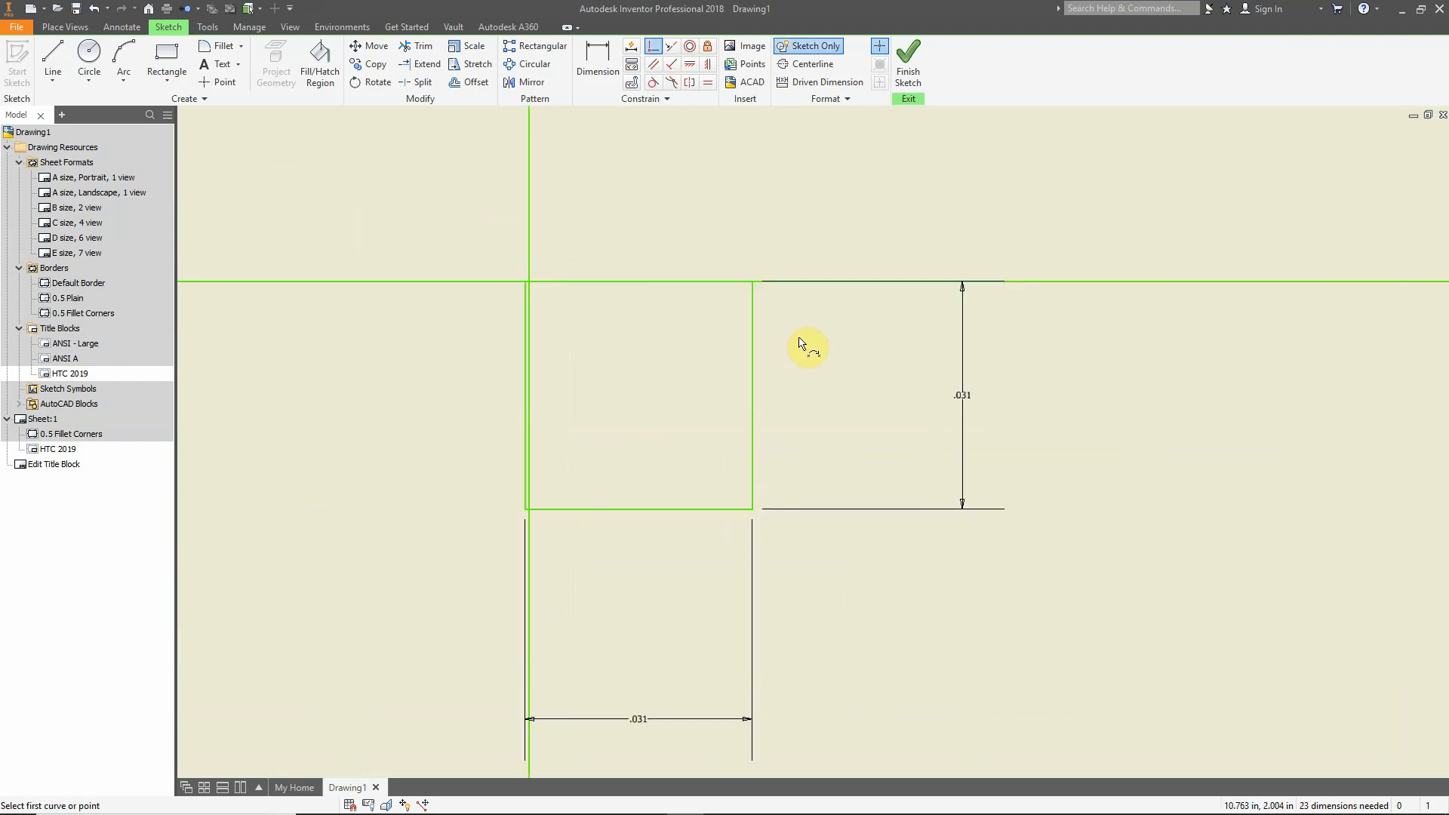
Apply a Coincident constraint between the square's top-left corner and the top-left corner of the 0.750 in cell above the bottom row
{"action": "scroll", "coordinate": [521, 284], "scroll_direction": "up", "scroll_amount": 5}
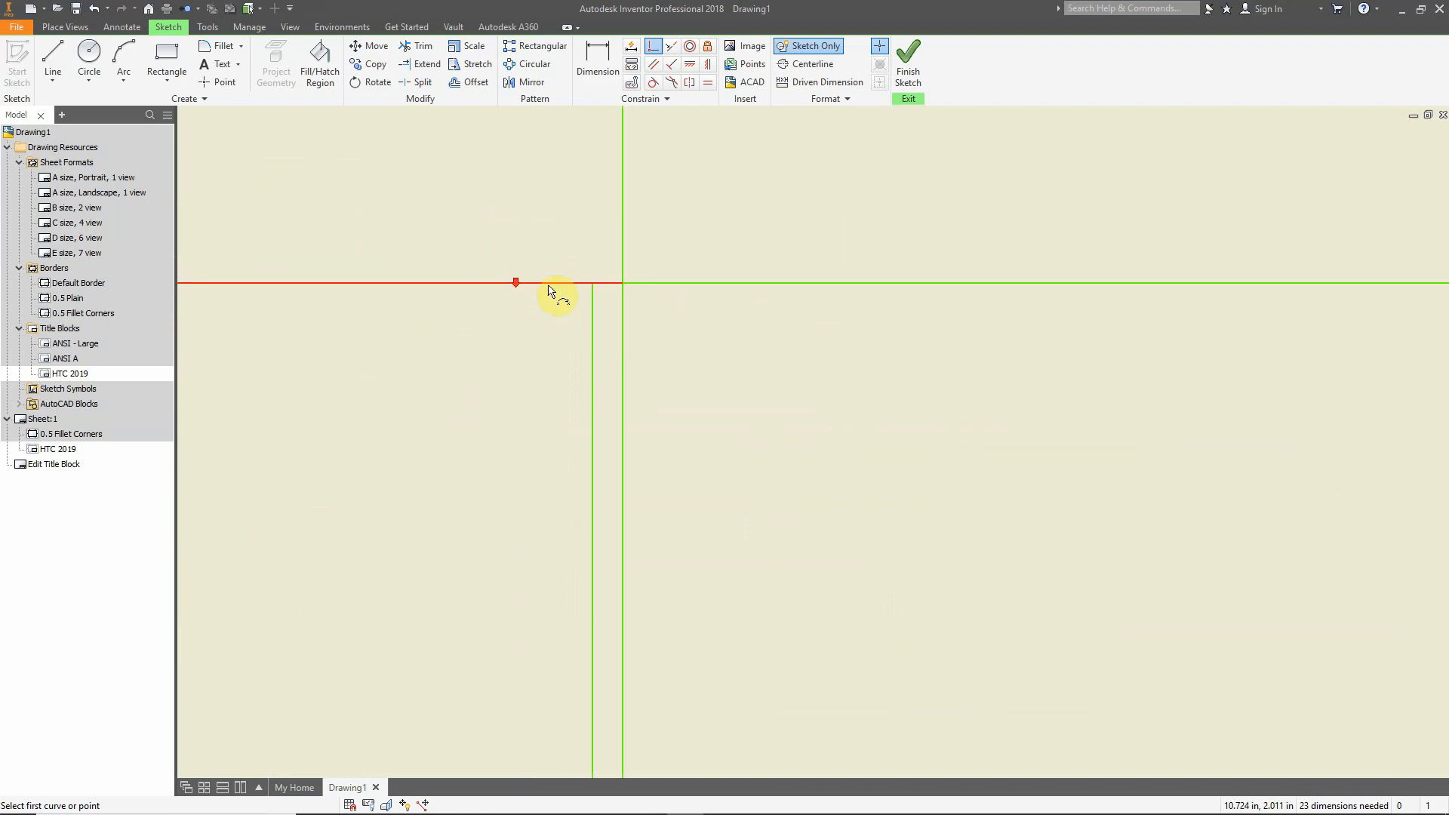
{"action": "scroll", "coordinate": [672, 332], "scroll_direction": "down", "scroll_amount": 5}
{"action": "scroll", "coordinate": [683, 372], "scroll_direction": "up", "scroll_amount": 5}
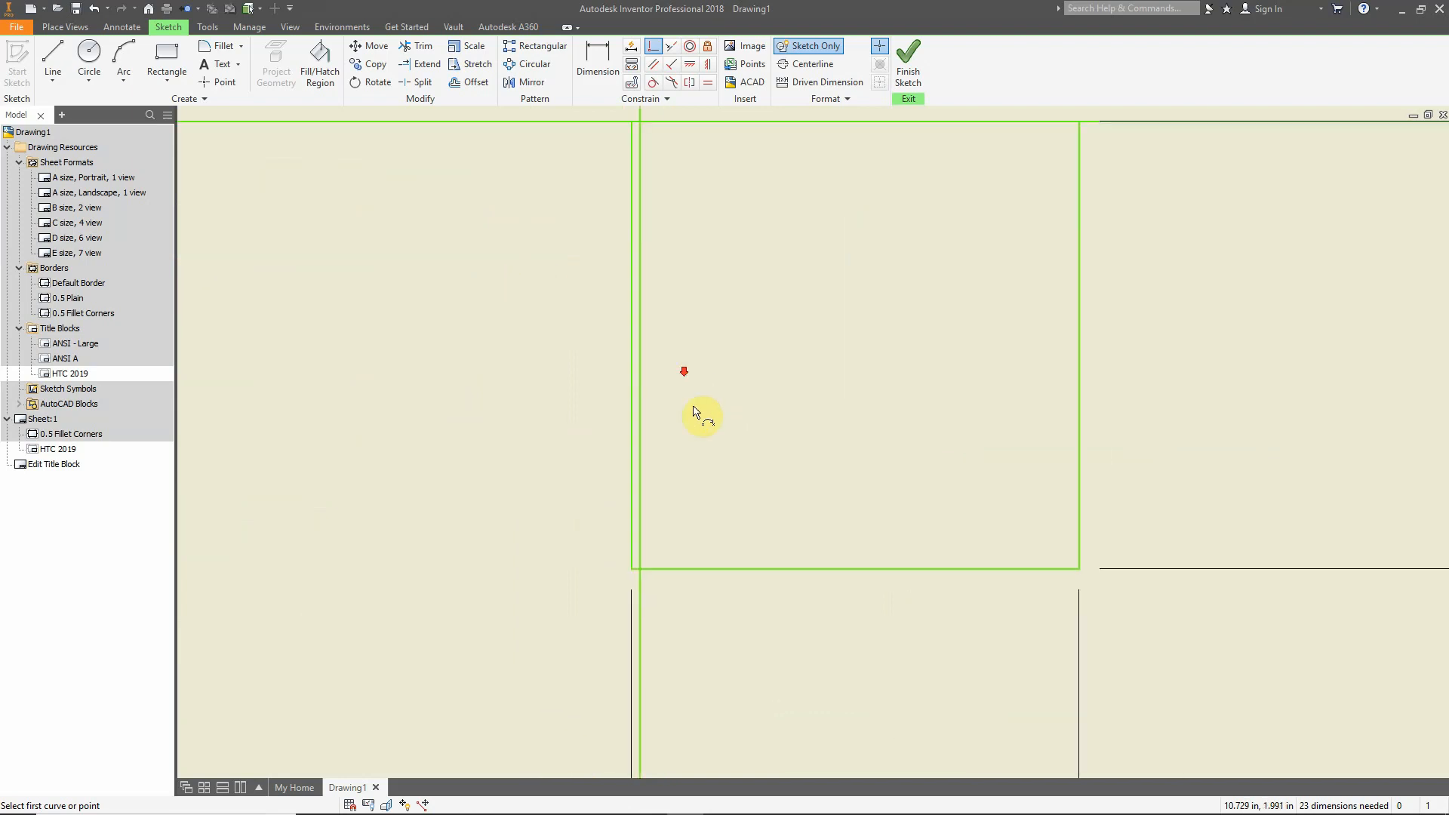
{"action": "middle_click_drag", "start_coordinate": [733, 258], "coordinate": [740, 374]}
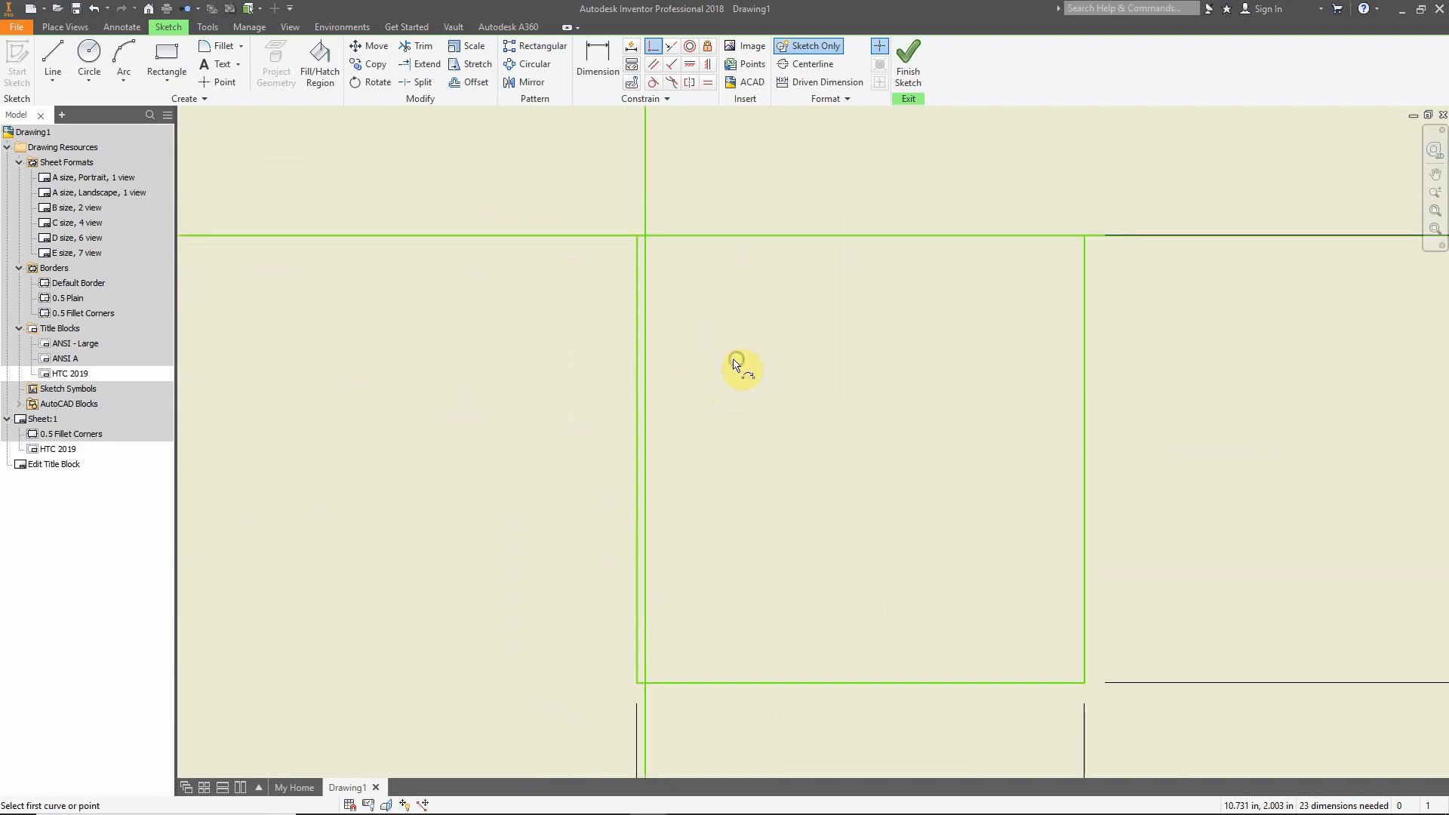
{"action": "scroll", "coordinate": [716, 372], "scroll_direction": "down", "scroll_amount": 5}
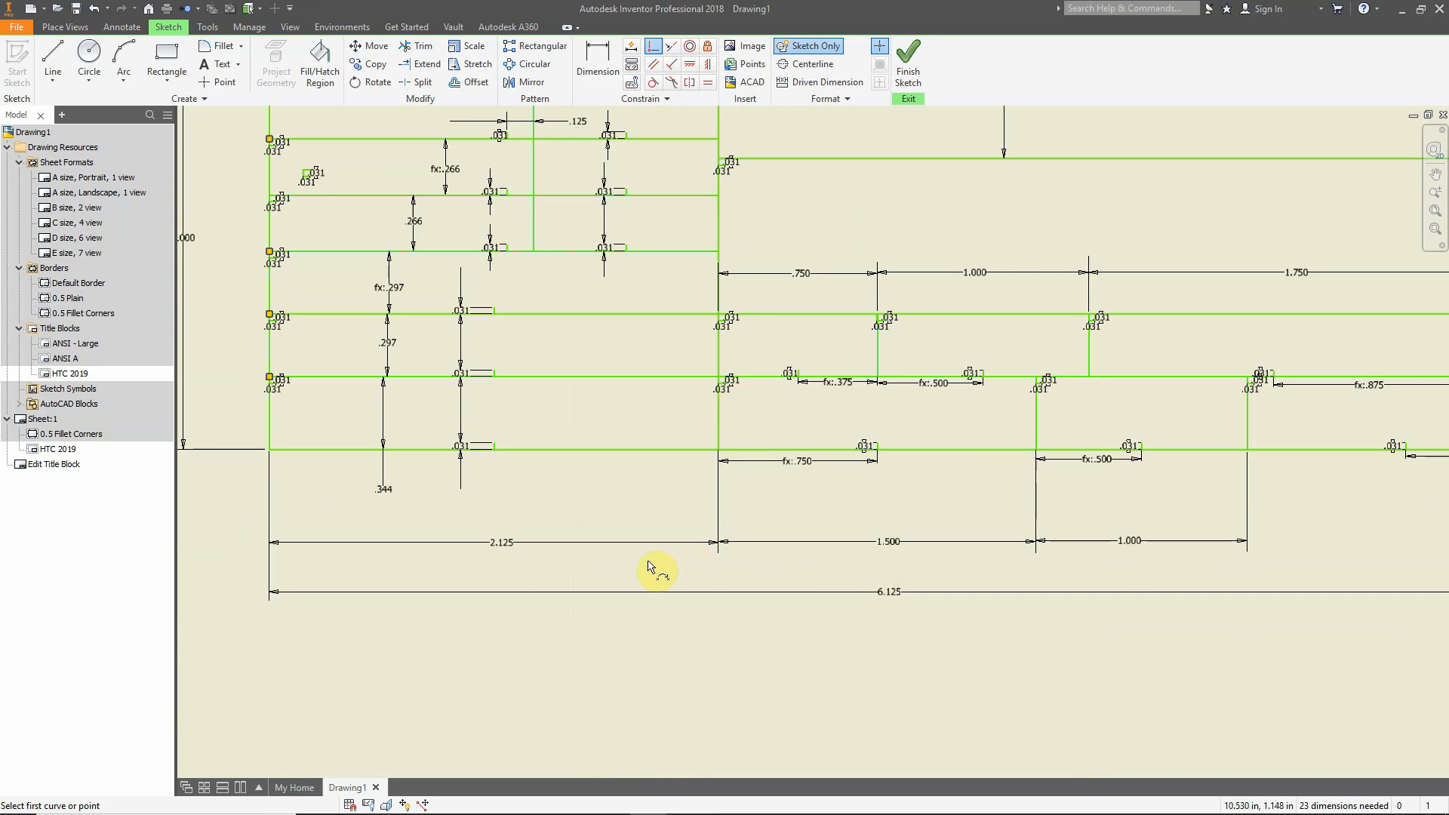
{"action": "mouse_move", "coordinate": [557, 405]}
{"action": "middle_mouse_down"}
{"action": "mouse_move", "coordinate": [676, 505]}
{"action": "mouse_move", "coordinate": [692, 585]}
{"action": "mouse_move", "coordinate": [615, 424]}
{"action": "middle_mouse_up"}
{"action": "scroll", "coordinate": [808, 388], "scroll_direction": "up", "scroll_amount": 8}
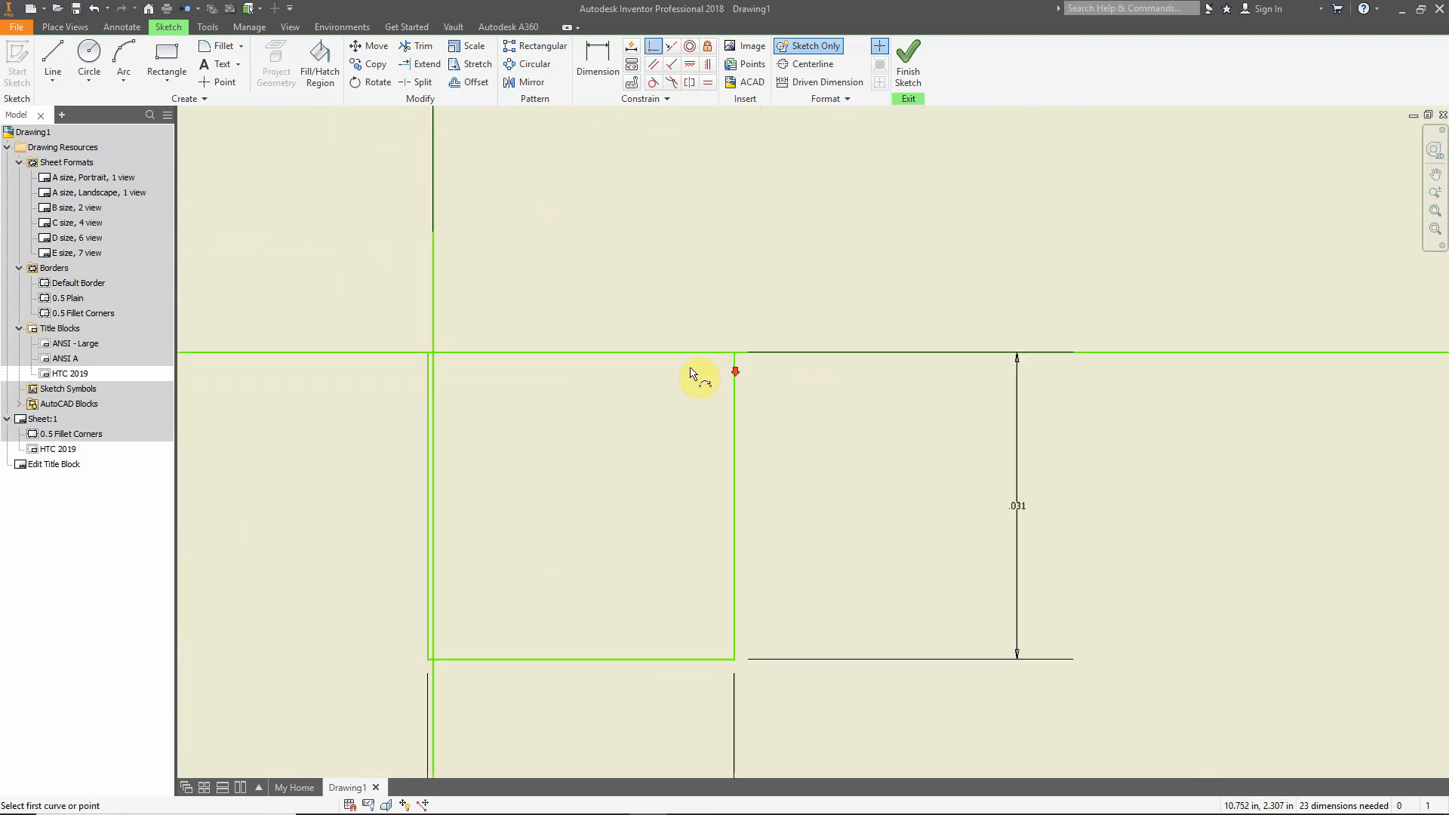
{"action": "middle_click_drag", "start_coordinate": [516, 450], "coordinate": [732, 375]}
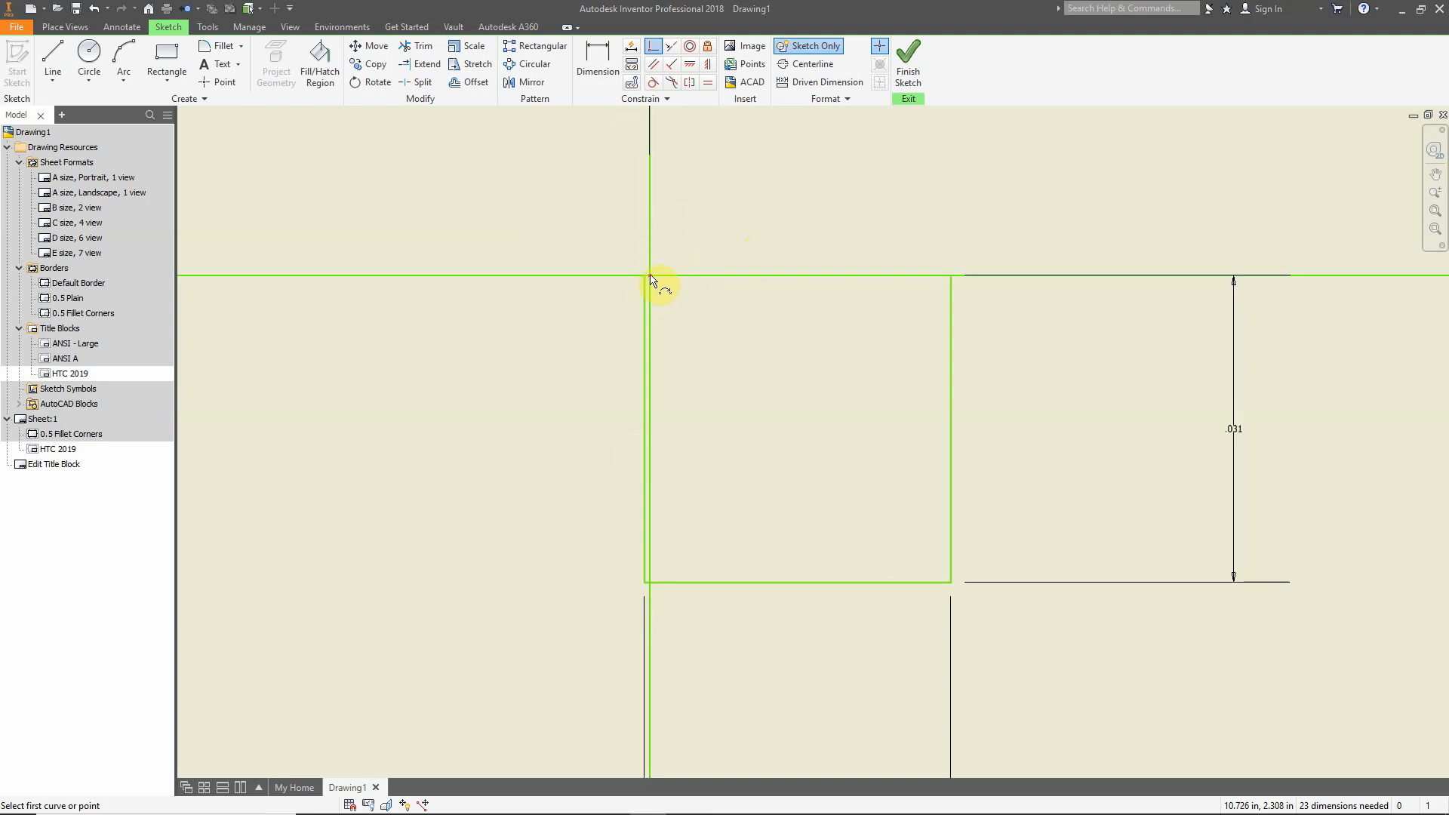
{"action": "scroll", "coordinate": [649, 281], "scroll_direction": "down", "scroll_amount": 5}
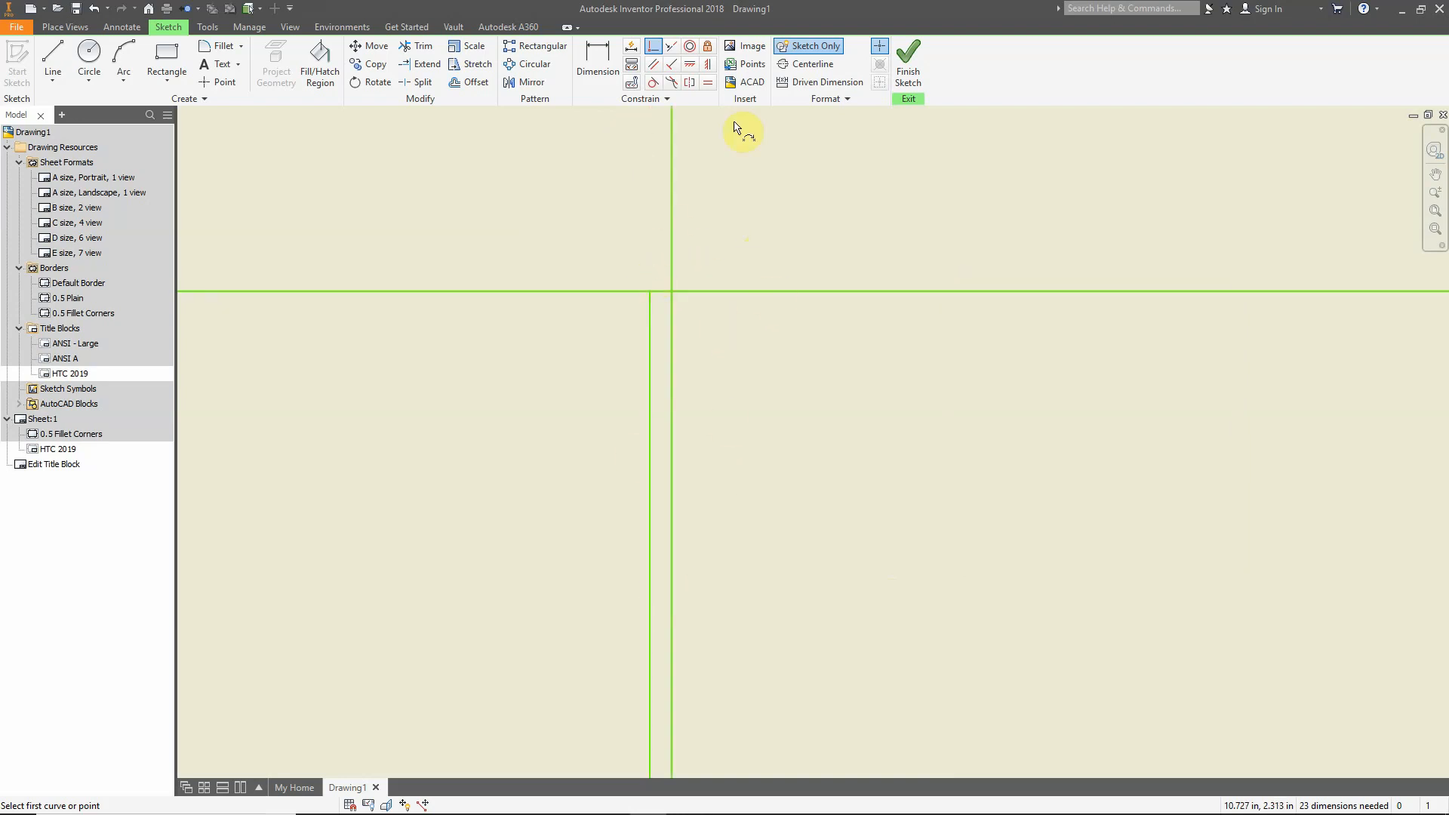
{"action": "left_click", "coordinate": [651, 298]}
{"action": "left_click", "coordinate": [672, 302]}
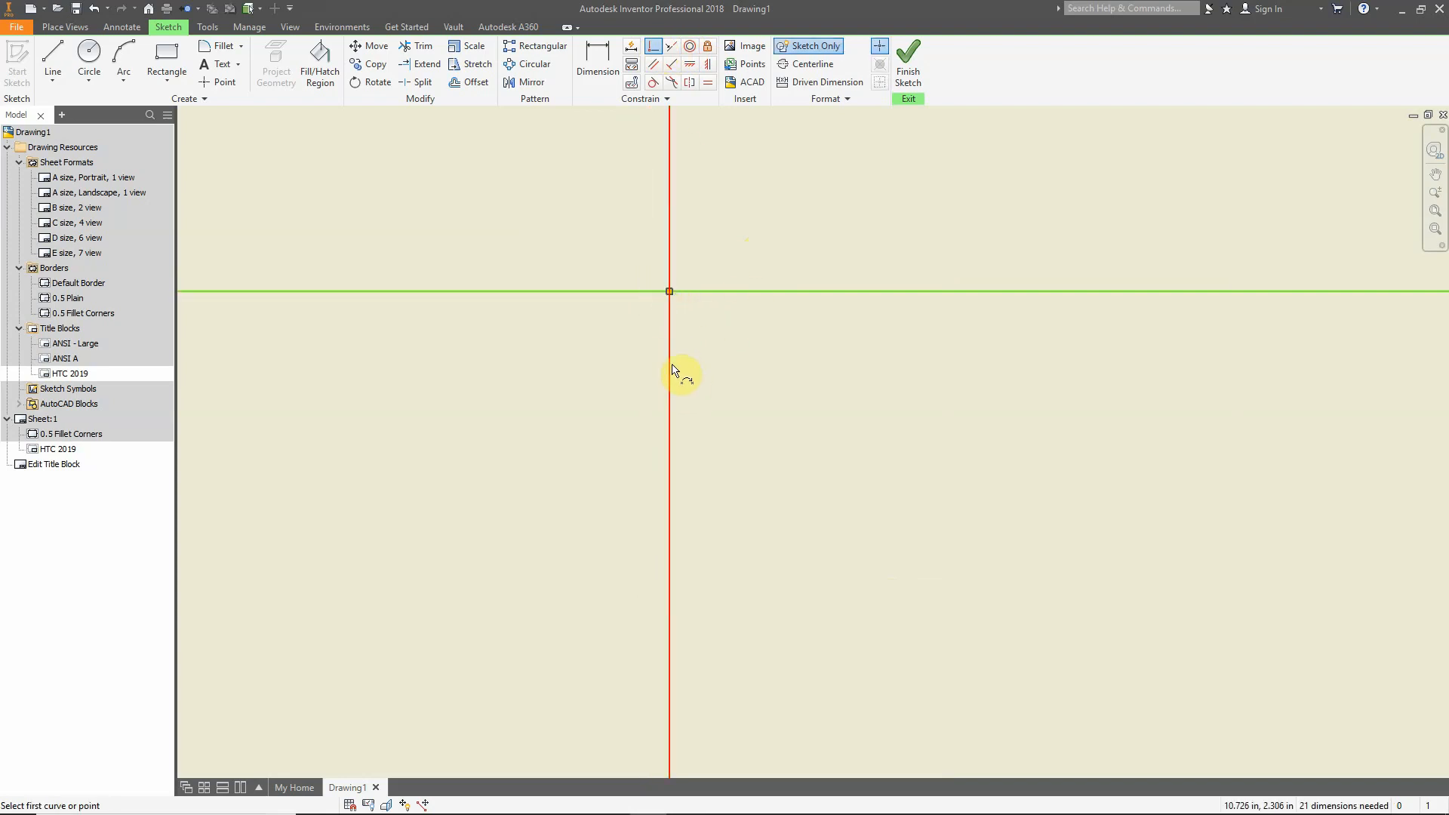
Make the square's top-left corner coincident with the top-left corner of the 1.500 in bottom-row cell
{"action": "scroll", "coordinate": [702, 347], "scroll_direction": "down", "scroll_amount": 5}
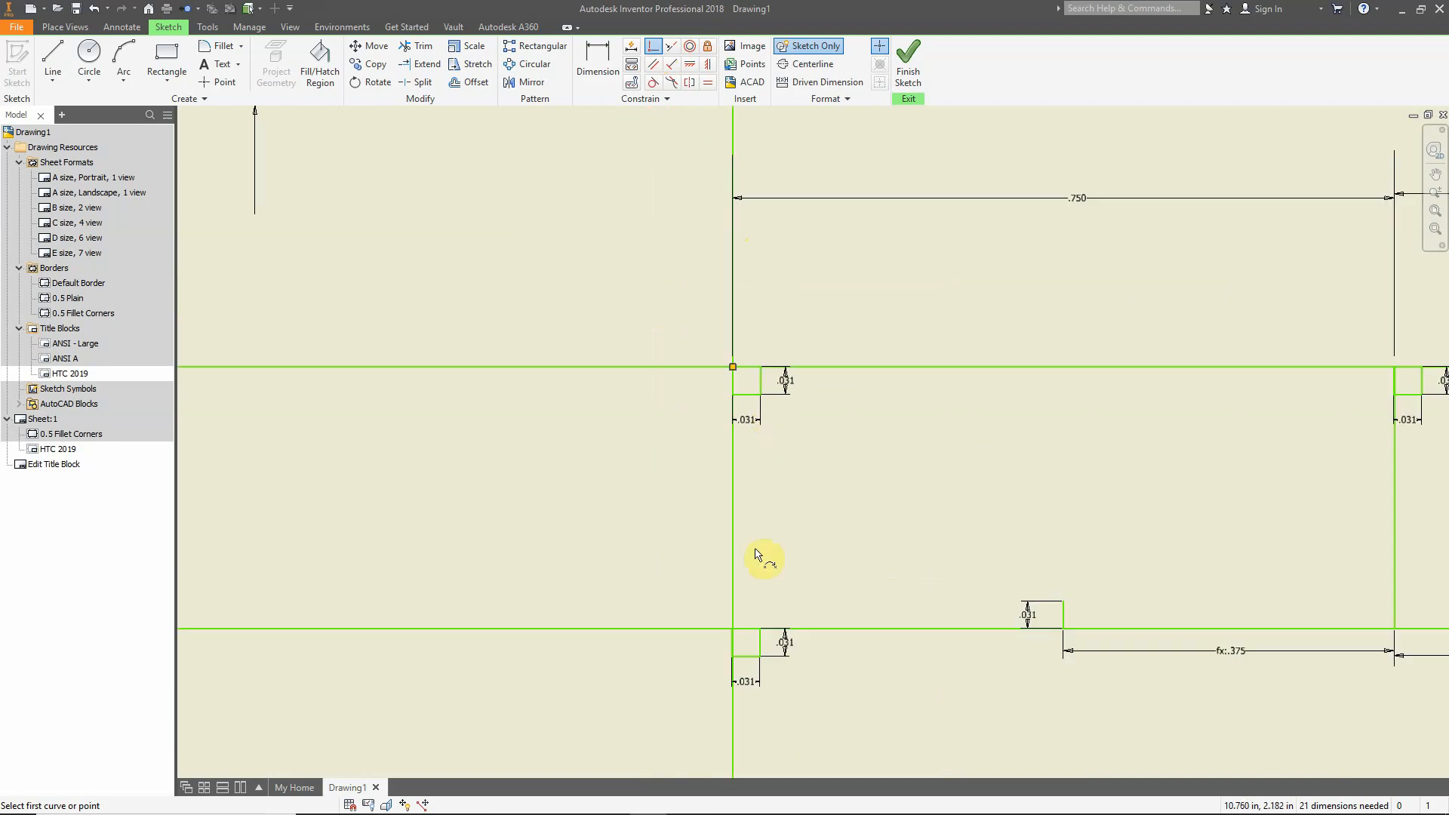
{"action": "scroll", "coordinate": [744, 676], "scroll_direction": "up", "scroll_amount": 7}
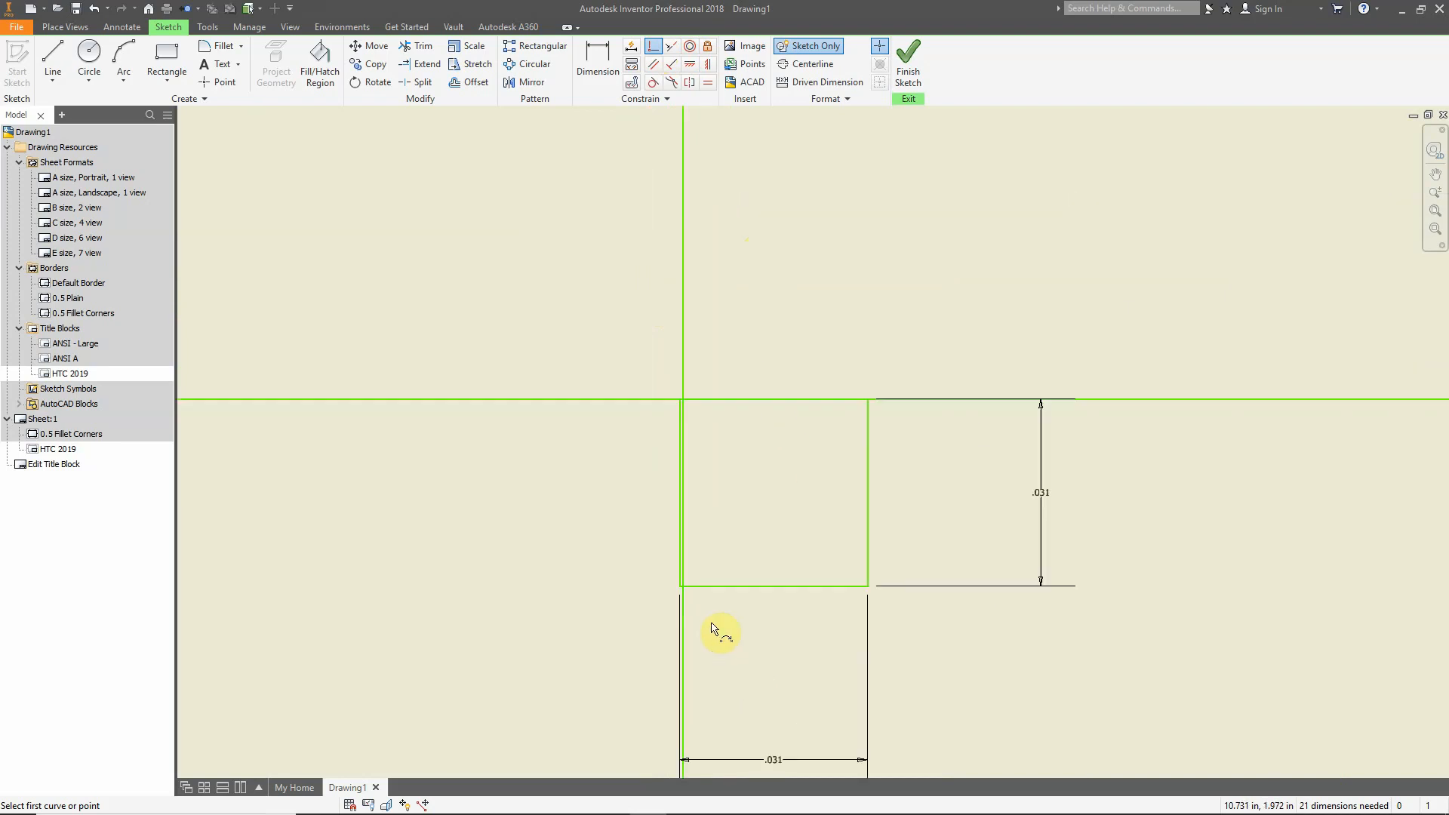
{"action": "left_click", "coordinate": [655, 53]}
{"action": "scroll", "coordinate": [657, 200], "scroll_direction": "up", "scroll_amount": 5}
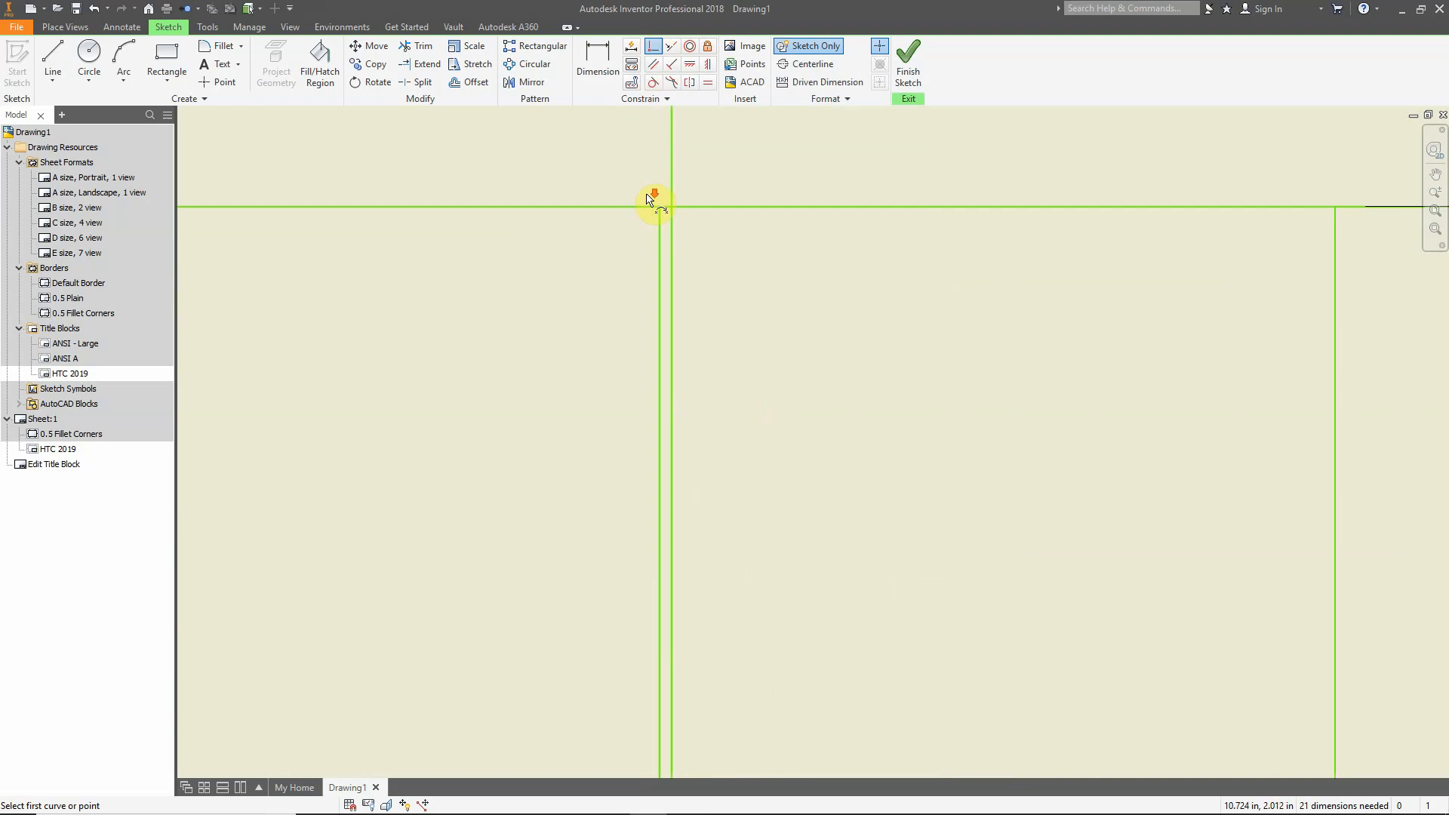
{"action": "left_click", "coordinate": [672, 229]}
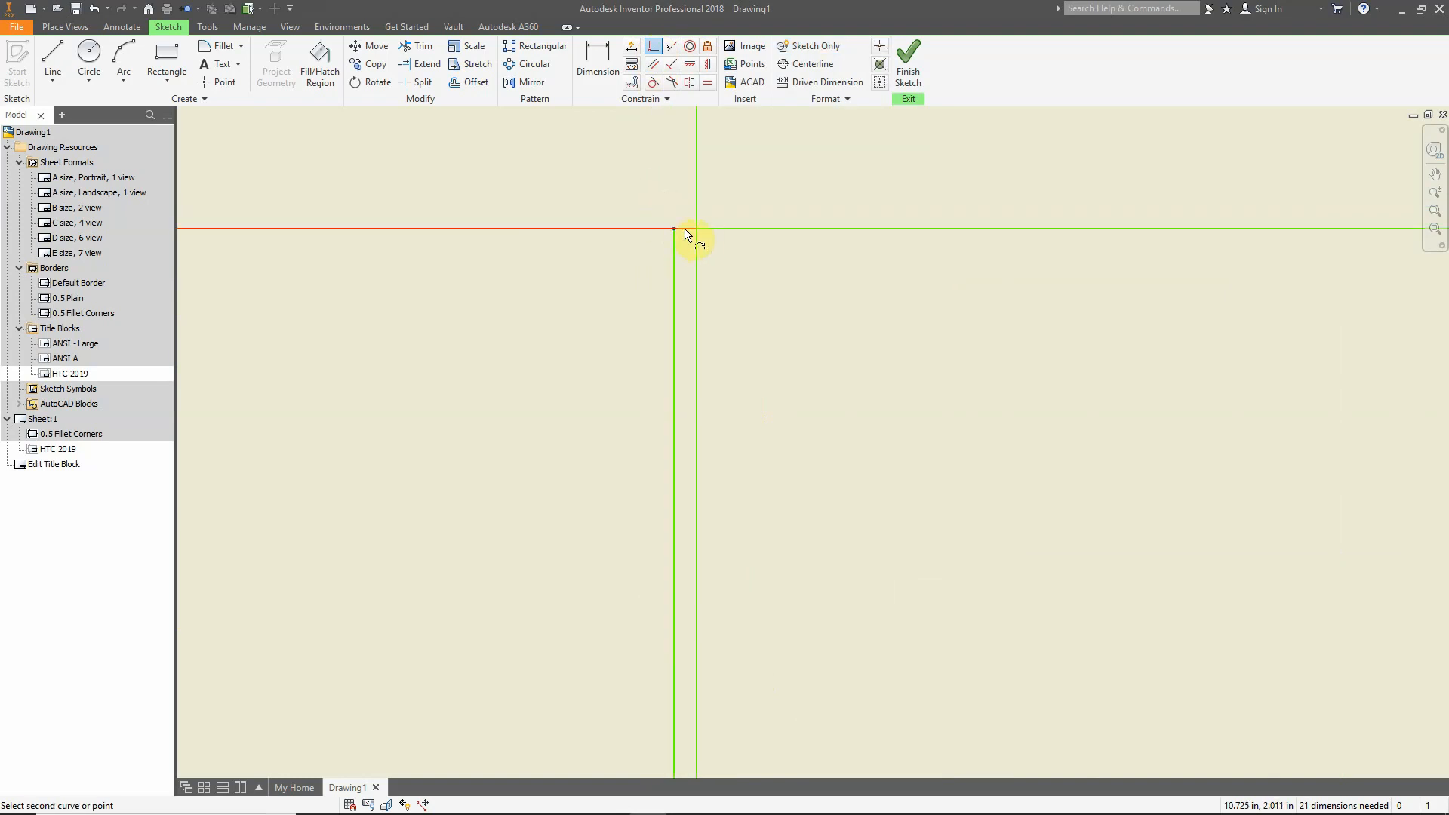
{"action": "left_click", "coordinate": [692, 229]}
Make the square's top-left corner coincident with the top-left corner of the wide cell beneath the 0.625 in tall cell
{"action": "scroll", "coordinate": [807, 195], "scroll_direction": "up", "scroll_amount": 8}
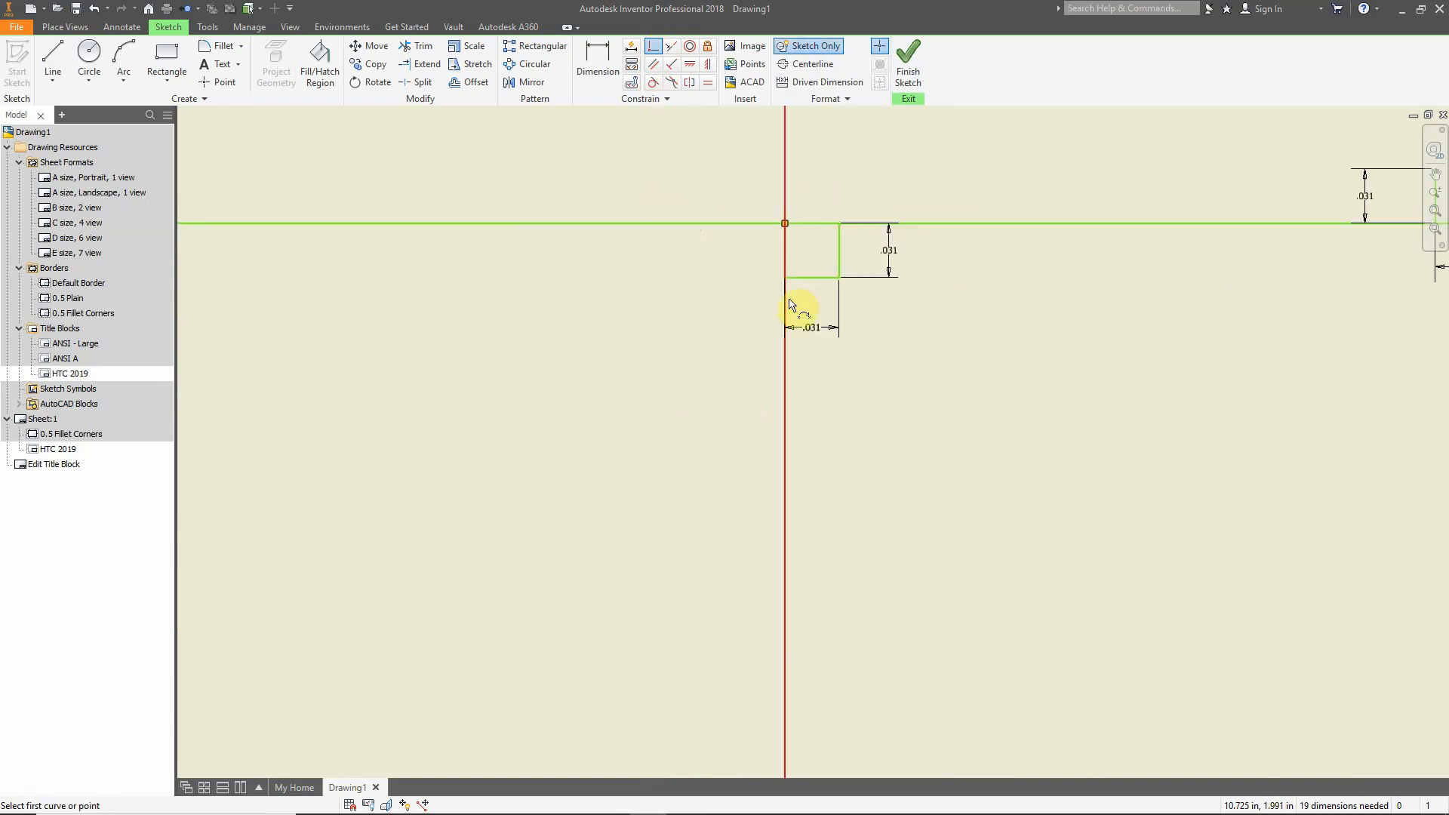
{"action": "scroll", "coordinate": [831, 619], "scroll_direction": "up", "scroll_amount": 2}
{"action": "mouse_move", "coordinate": [832, 563]}
{"action": "middle_mouse_down"}
{"action": "mouse_move", "coordinate": [798, 458]}
{"action": "mouse_move", "coordinate": [792, 591]}
{"action": "middle_mouse_up"}
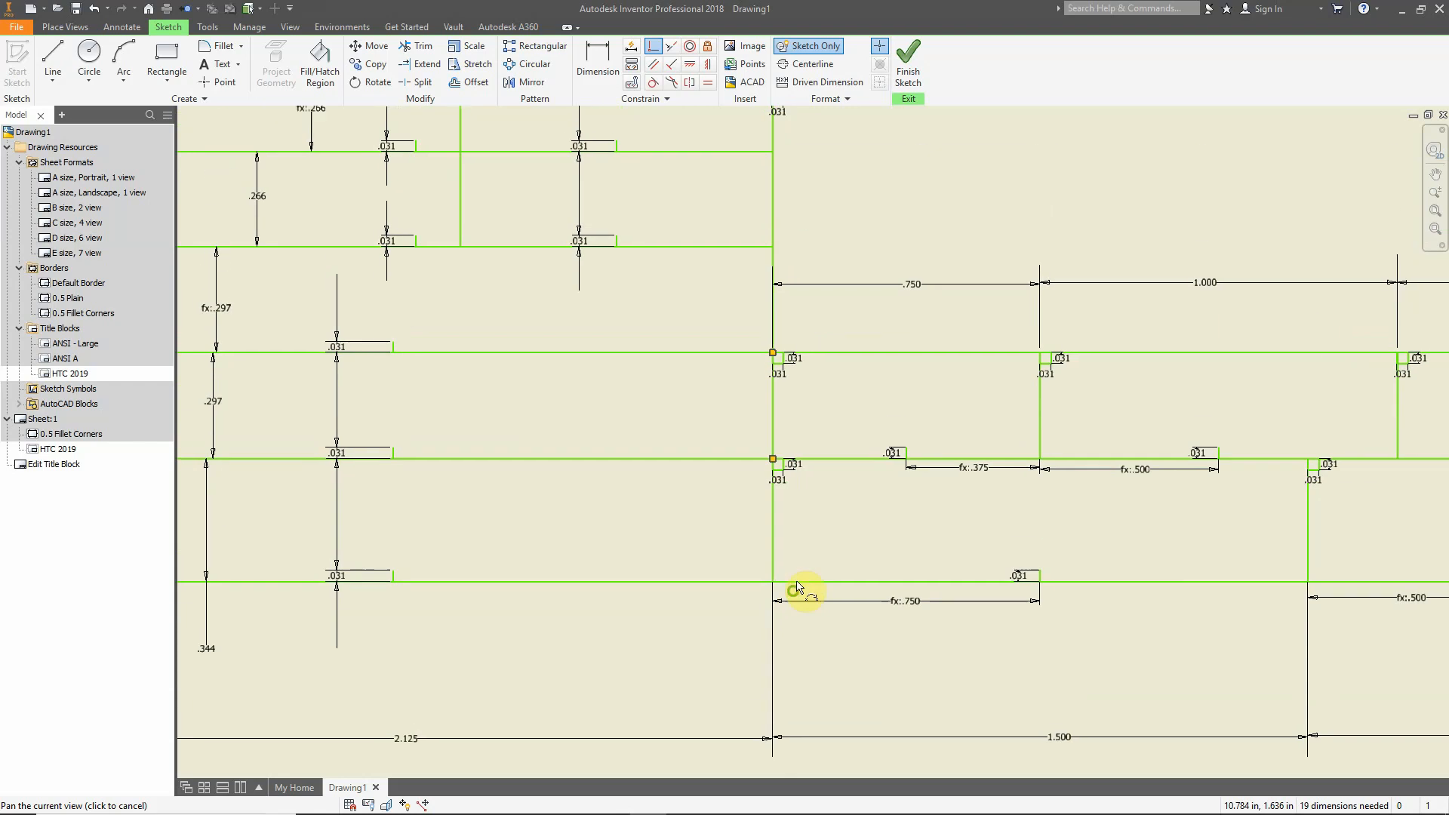
{"action": "scroll", "coordinate": [789, 375], "scroll_direction": "down", "scroll_amount": 6}
{"action": "scroll", "coordinate": [695, 459], "scroll_direction": "up", "scroll_amount": 7}
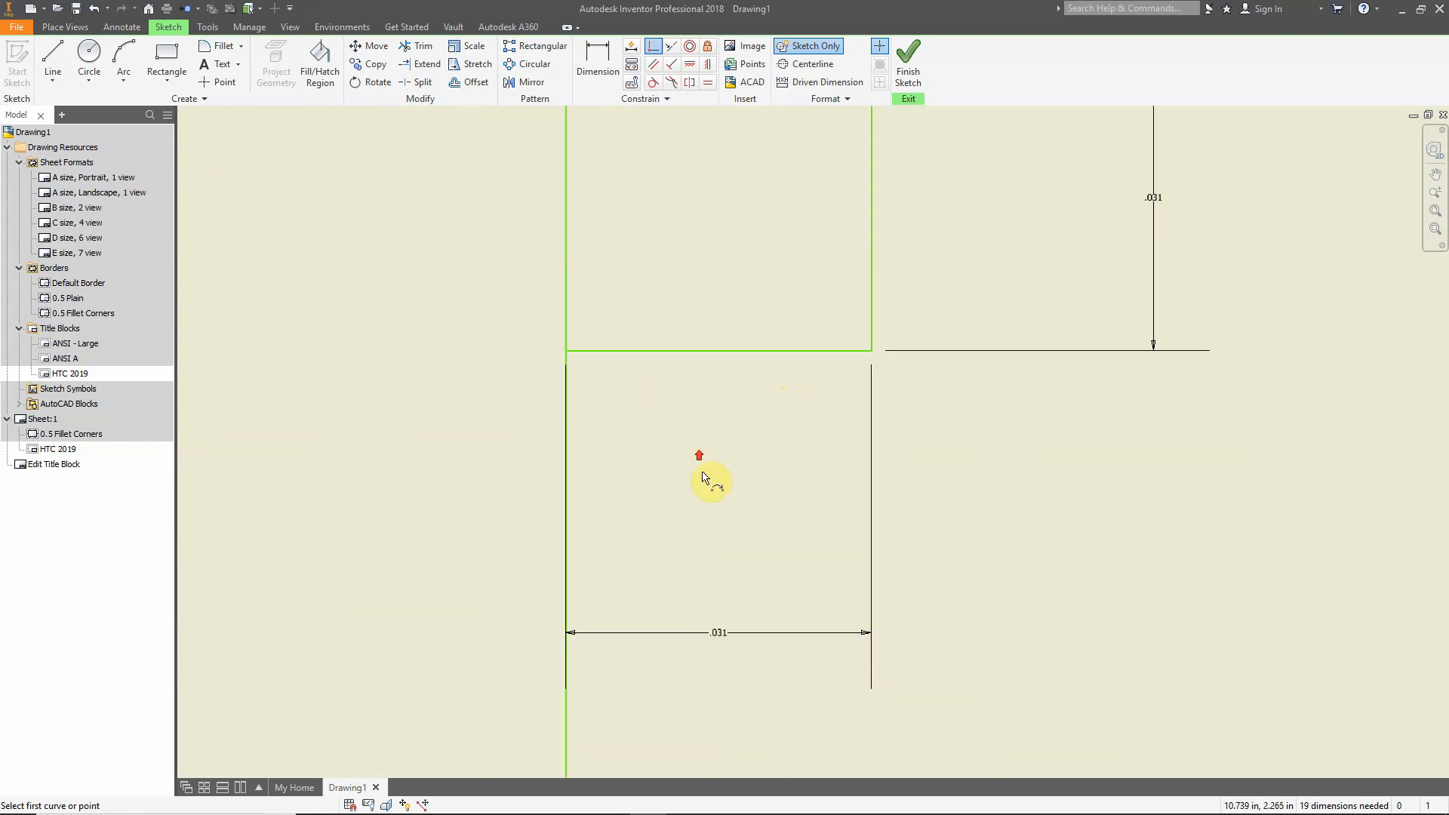
{"action": "middle_click_drag", "start_coordinate": [732, 529], "coordinate": [743, 626]}
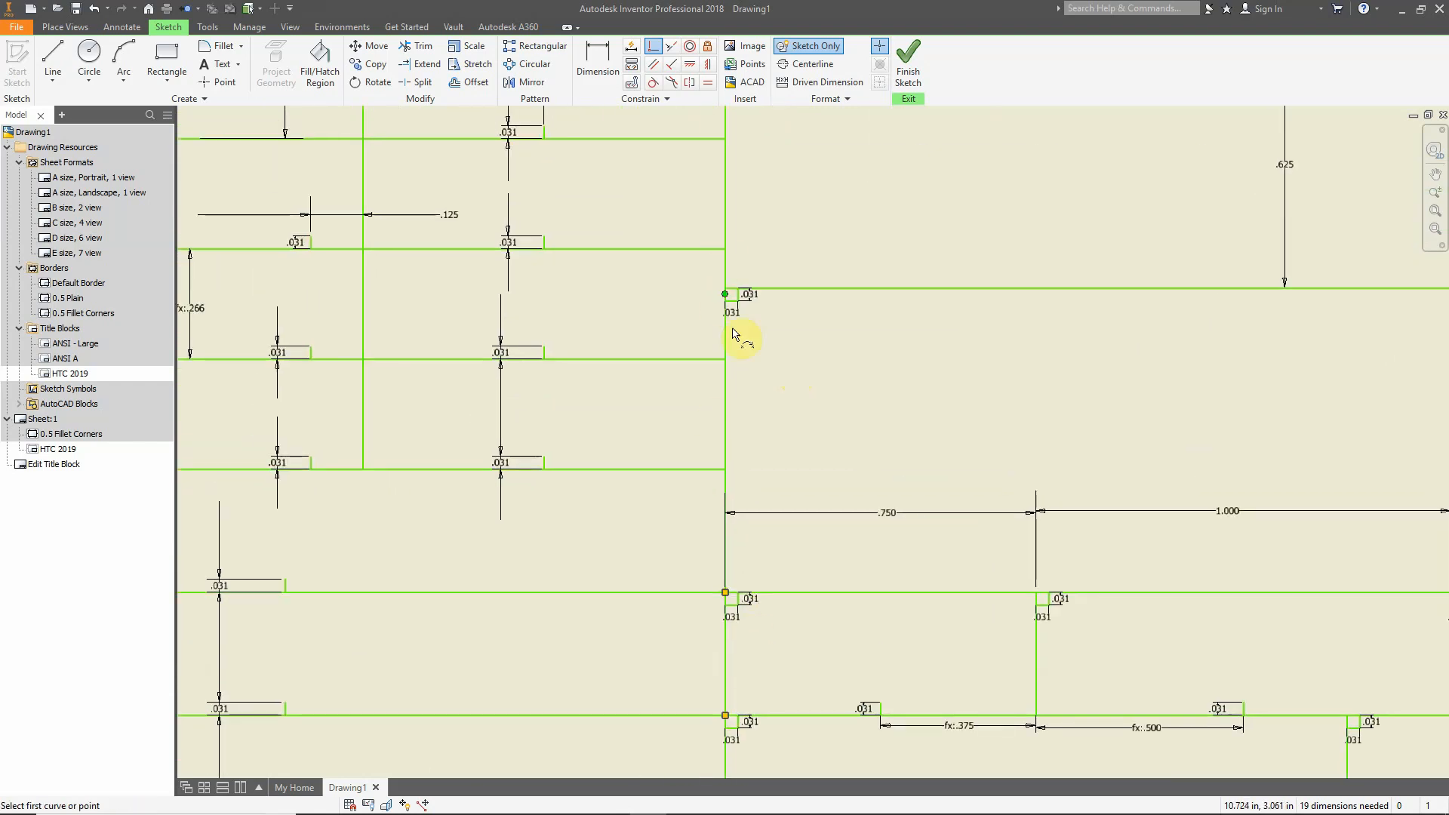
{"action": "scroll", "coordinate": [737, 330], "scroll_direction": "down", "scroll_amount": 8}
{"action": "middle_click_drag", "start_coordinate": [701, 230], "coordinate": [780, 456]}
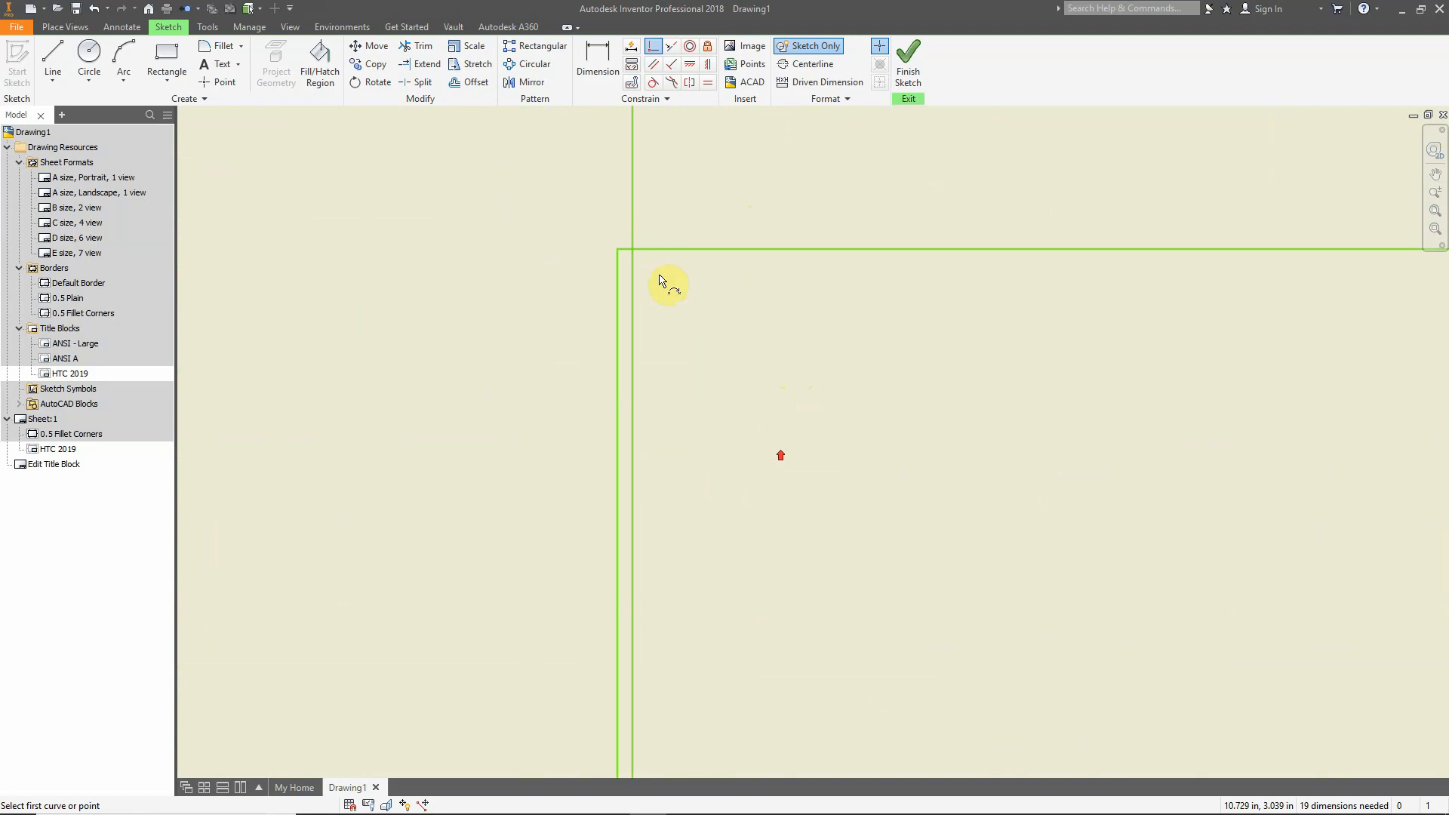
{"action": "left_click", "coordinate": [617, 252]}
{"action": "left_click", "coordinate": [632, 253]}
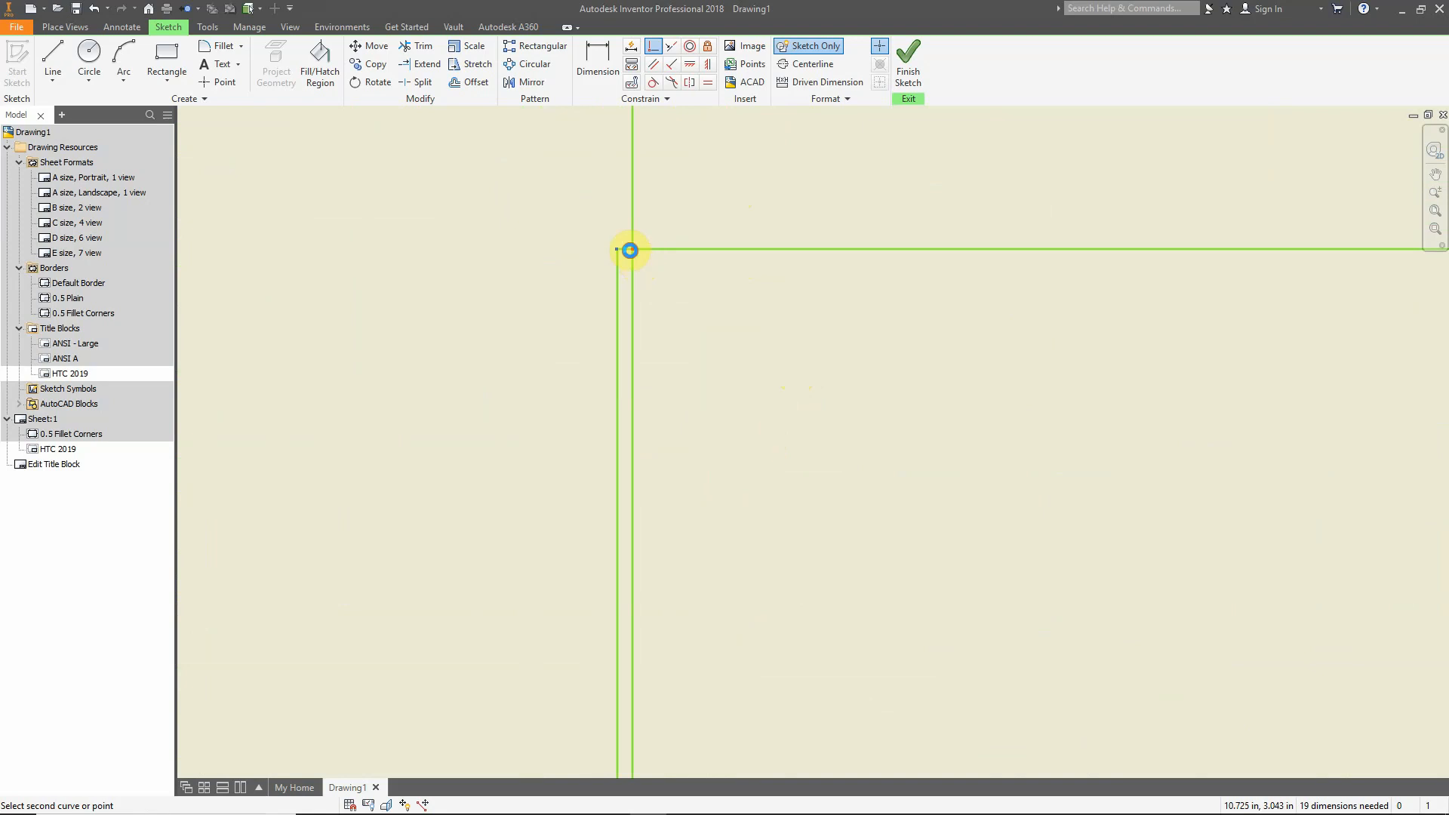
Make the square's top-left corner coincident with the top-left corner of the 1.000 in cell above the bottom row
{"action": "scroll", "coordinate": [649, 357], "scroll_direction": "up", "scroll_amount": 7}
{"action": "scroll", "coordinate": [649, 369], "scroll_direction": "up", "scroll_amount": 5}
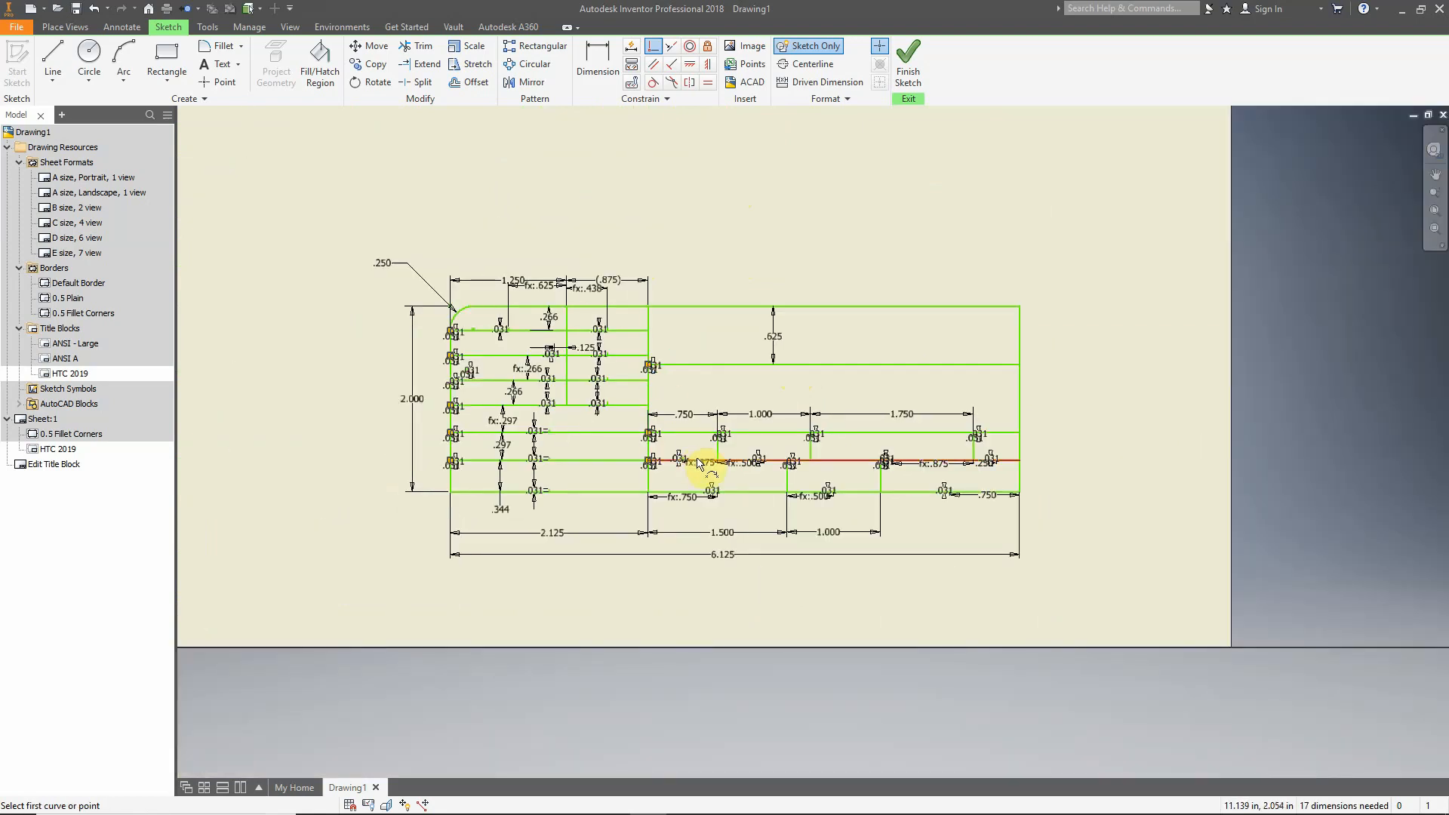
{"action": "scroll", "coordinate": [699, 463], "scroll_direction": "down", "scroll_amount": 6}
{"action": "scroll", "coordinate": [769, 415], "scroll_direction": "down", "scroll_amount": 3}
{"action": "scroll", "coordinate": [785, 415], "scroll_direction": "down", "scroll_amount": 3}
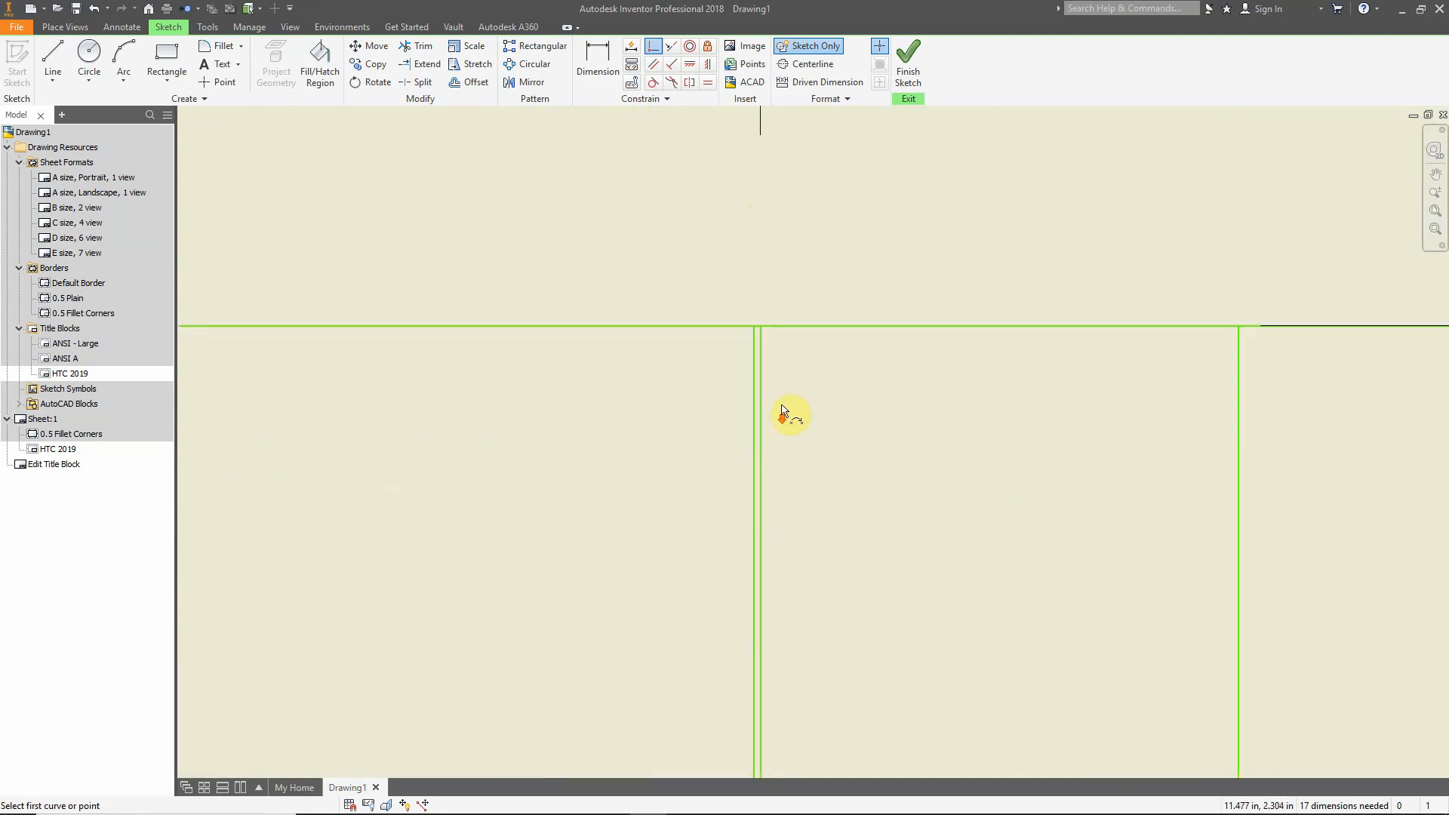
{"action": "middle_click_drag", "start_coordinate": [755, 330], "coordinate": [711, 204]}
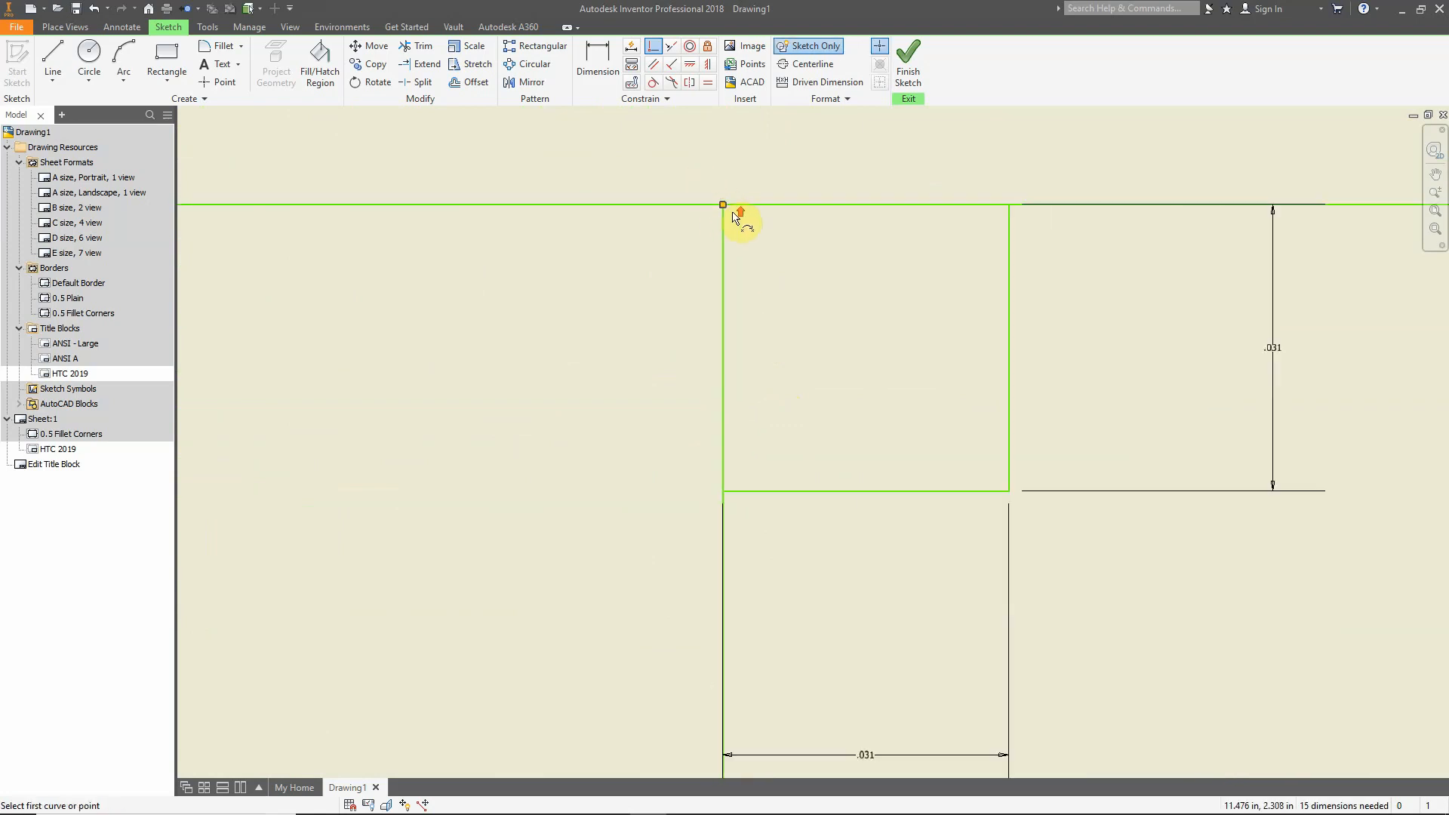
Make the square's top-left corner coincident with the top-left corner of the 1.750 in cell above the bottom row
{"action": "scroll", "coordinate": [743, 227], "scroll_direction": "up", "scroll_amount": 15}
{"action": "middle_click_drag", "start_coordinate": [1101, 309], "coordinate": [560, 347]}
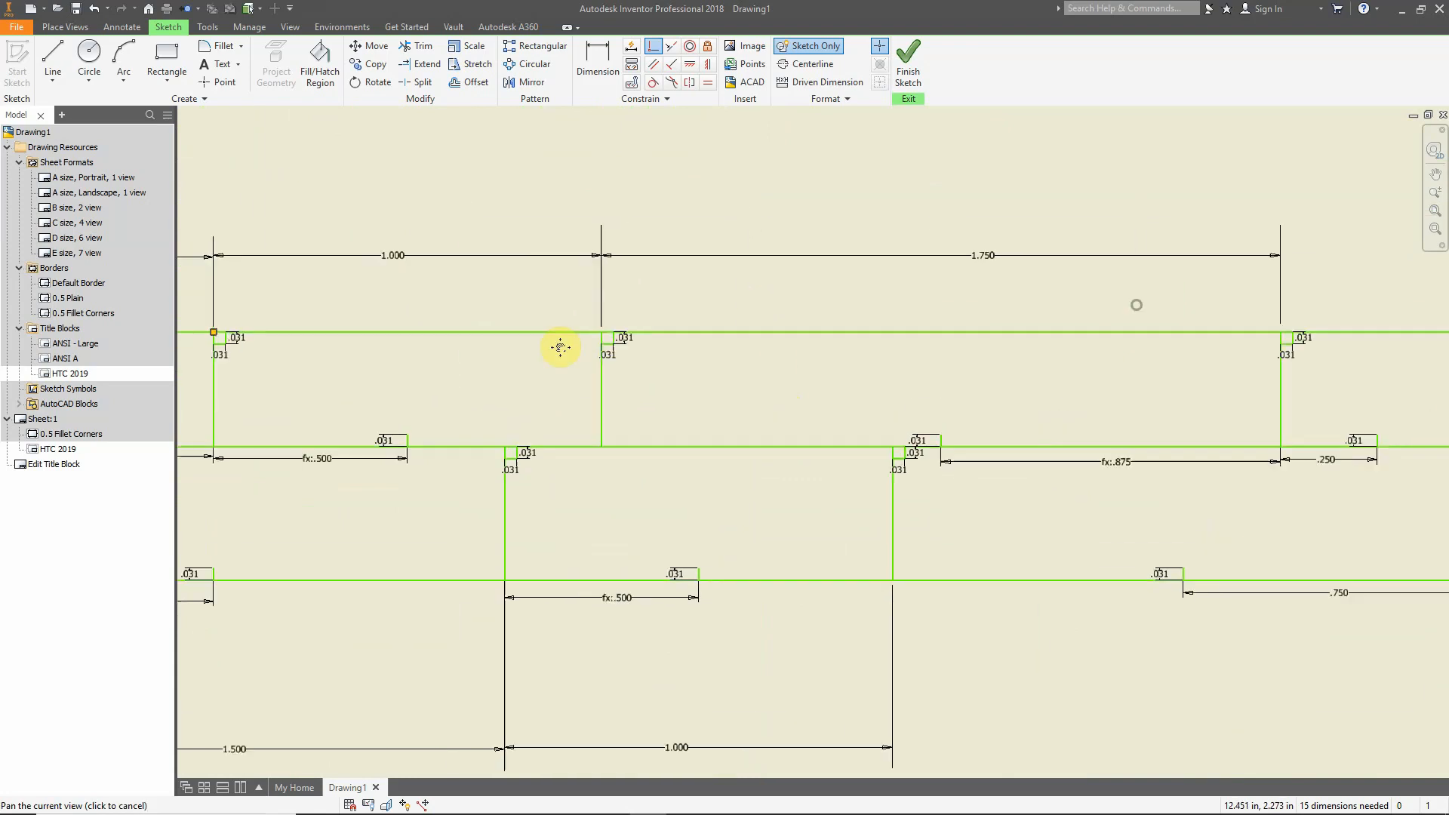
{"action": "scroll", "coordinate": [574, 345], "scroll_direction": "down", "scroll_amount": 5}
{"action": "scroll", "coordinate": [347, 276], "scroll_direction": "down", "scroll_amount": 3}
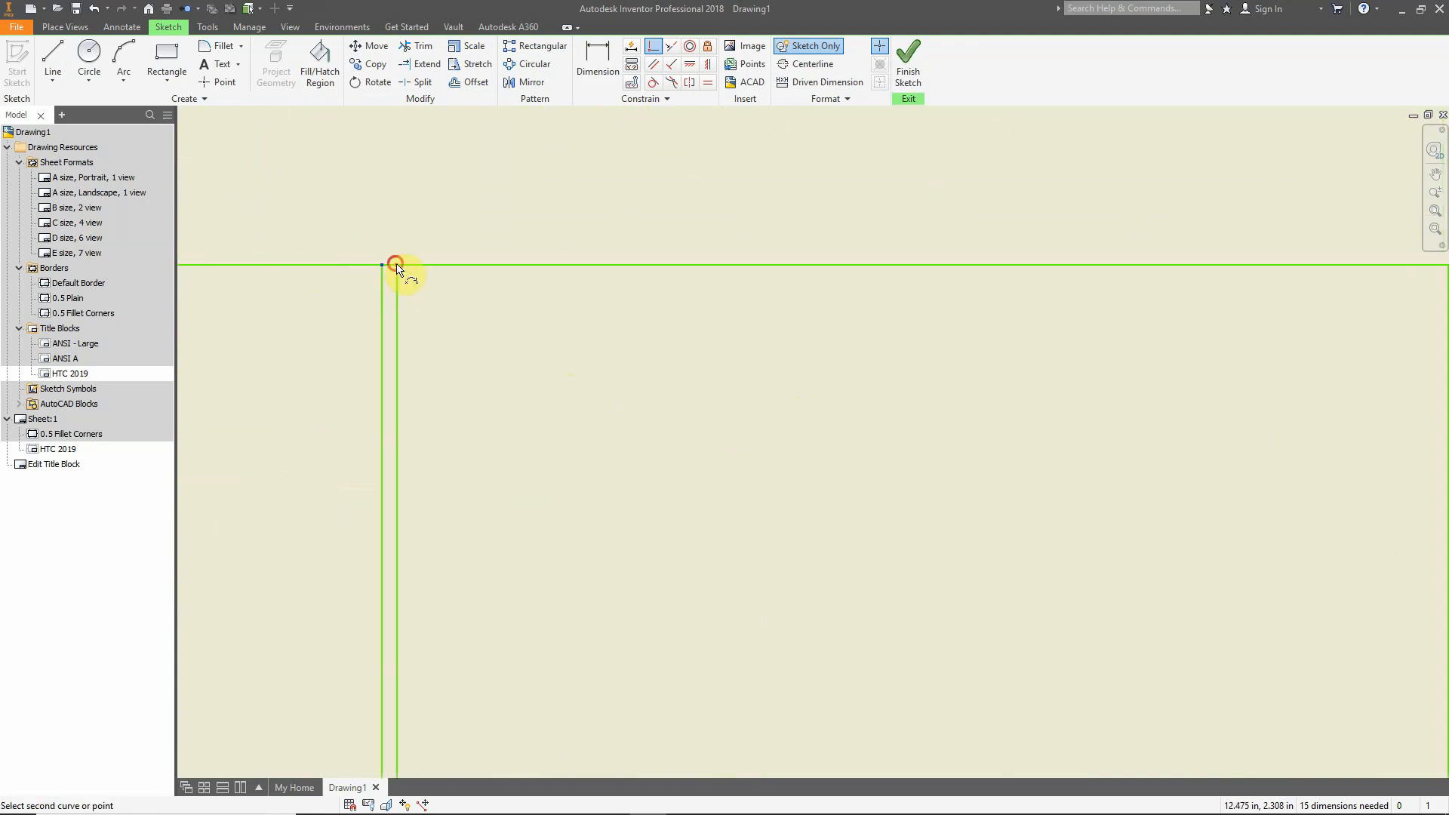
{"action": "left_click", "coordinate": [396, 265]}
Make the square's top-left corner coincident with the top-left corner of the last cell following the 1.750 in cell
{"action": "scroll", "coordinate": [416, 369], "scroll_direction": "down", "scroll_amount": 8}
{"action": "scroll", "coordinate": [500, 389], "scroll_direction": "down", "scroll_amount": 4}
{"action": "scroll", "coordinate": [504, 388], "scroll_direction": "down", "scroll_amount": 5}
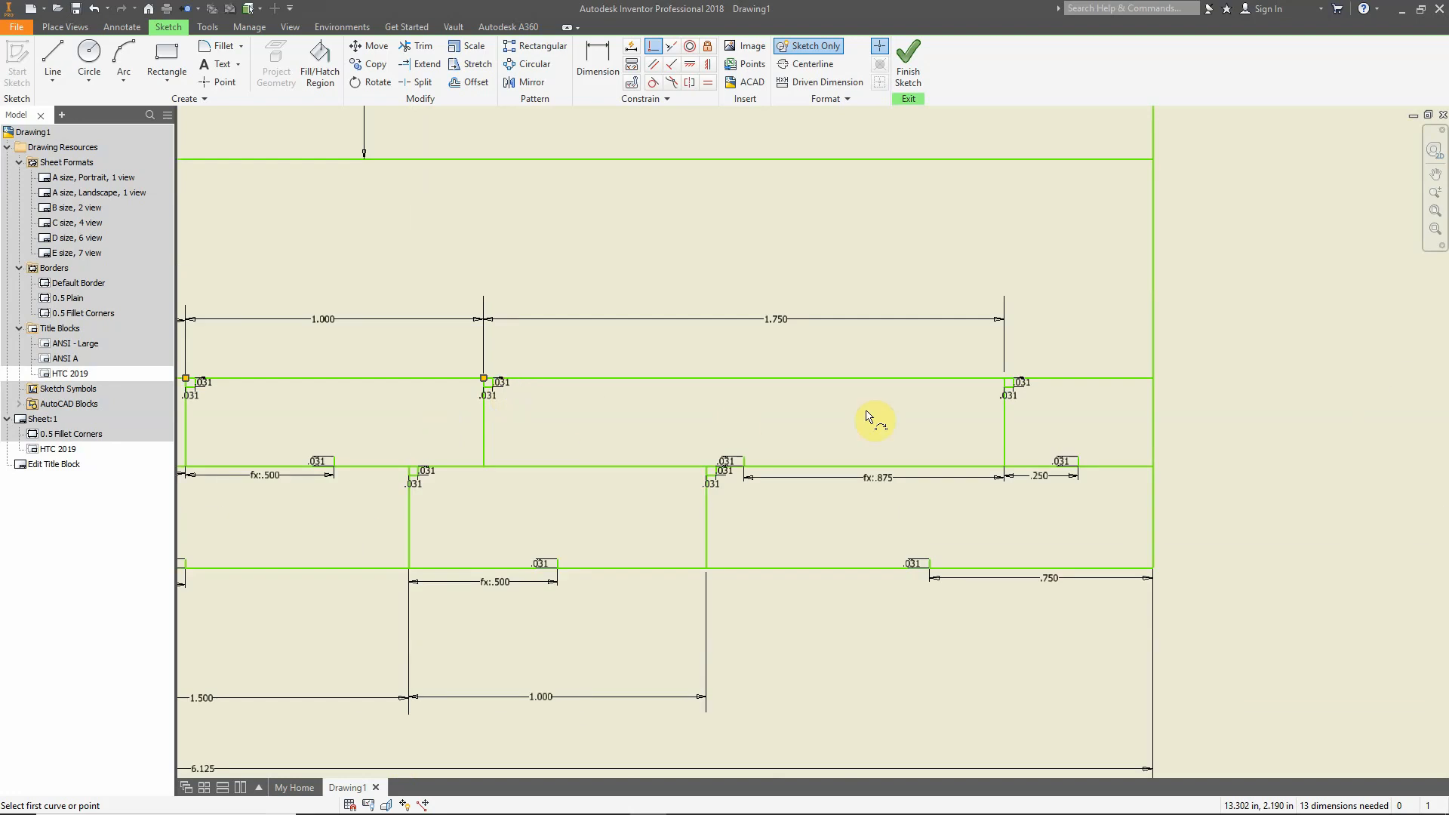
{"action": "scroll", "coordinate": [1020, 384], "scroll_direction": "up", "scroll_amount": 6}
{"action": "middle_click_drag", "start_coordinate": [773, 243], "coordinate": [830, 517]}
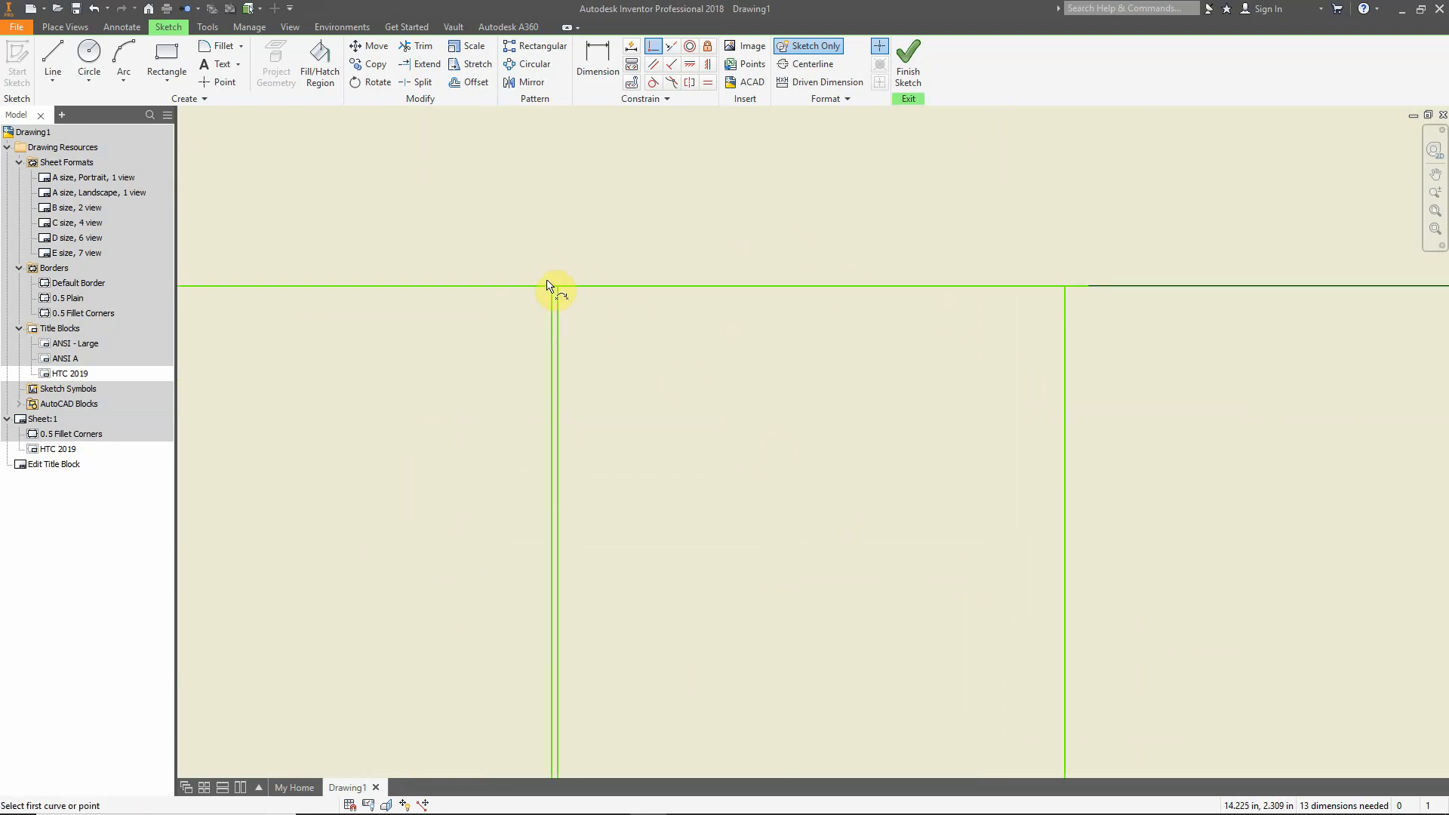
{"action": "scroll", "coordinate": [553, 287], "scroll_direction": "up", "scroll_amount": 3}
{"action": "left_click", "coordinate": [579, 304]}
{"action": "left_click", "coordinate": [589, 305]}
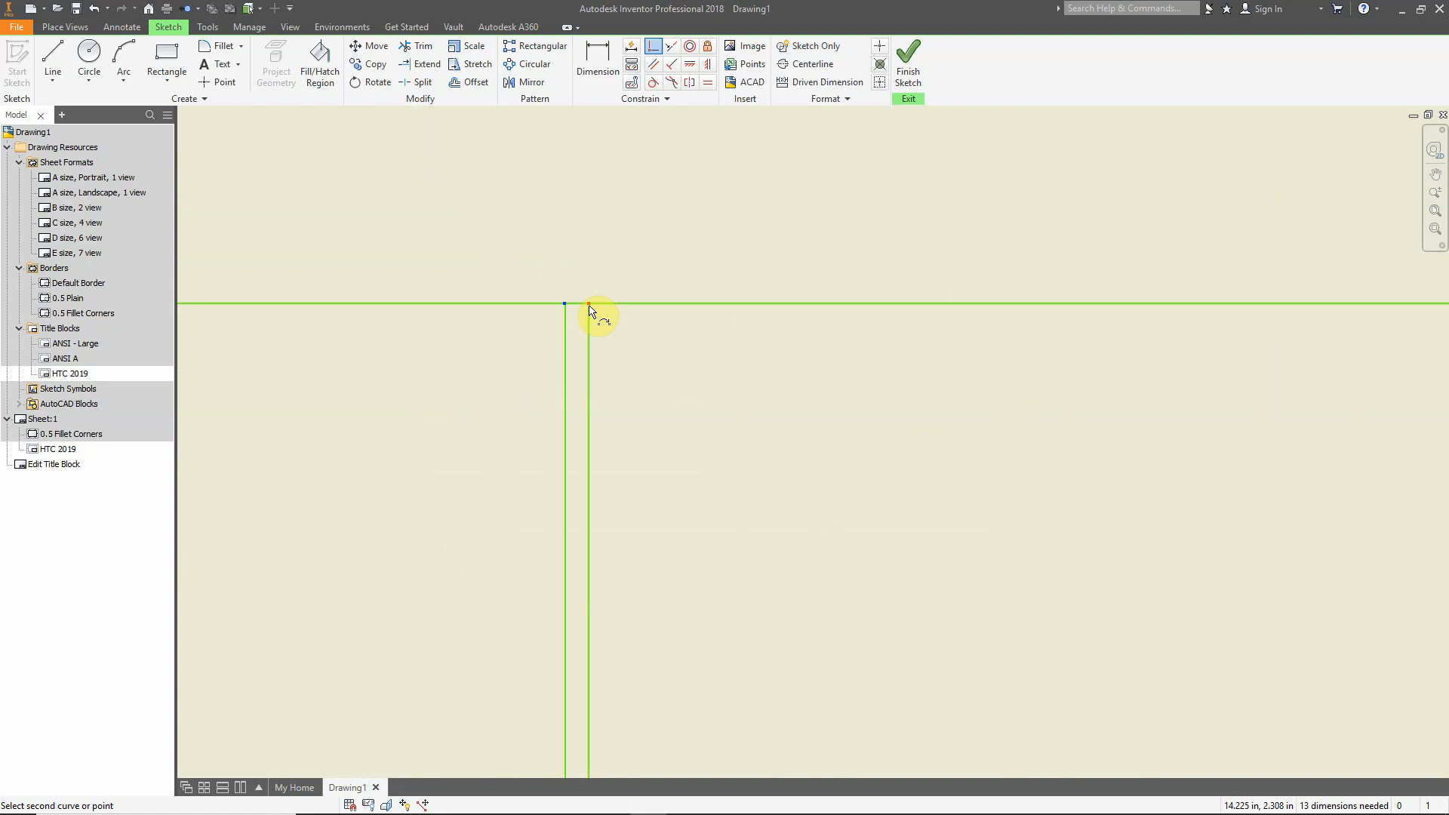
{"action": "scroll", "coordinate": [768, 274], "scroll_direction": "down", "scroll_amount": 8}
{"action": "scroll", "coordinate": [808, 348], "scroll_direction": "down", "scroll_amount": 3}
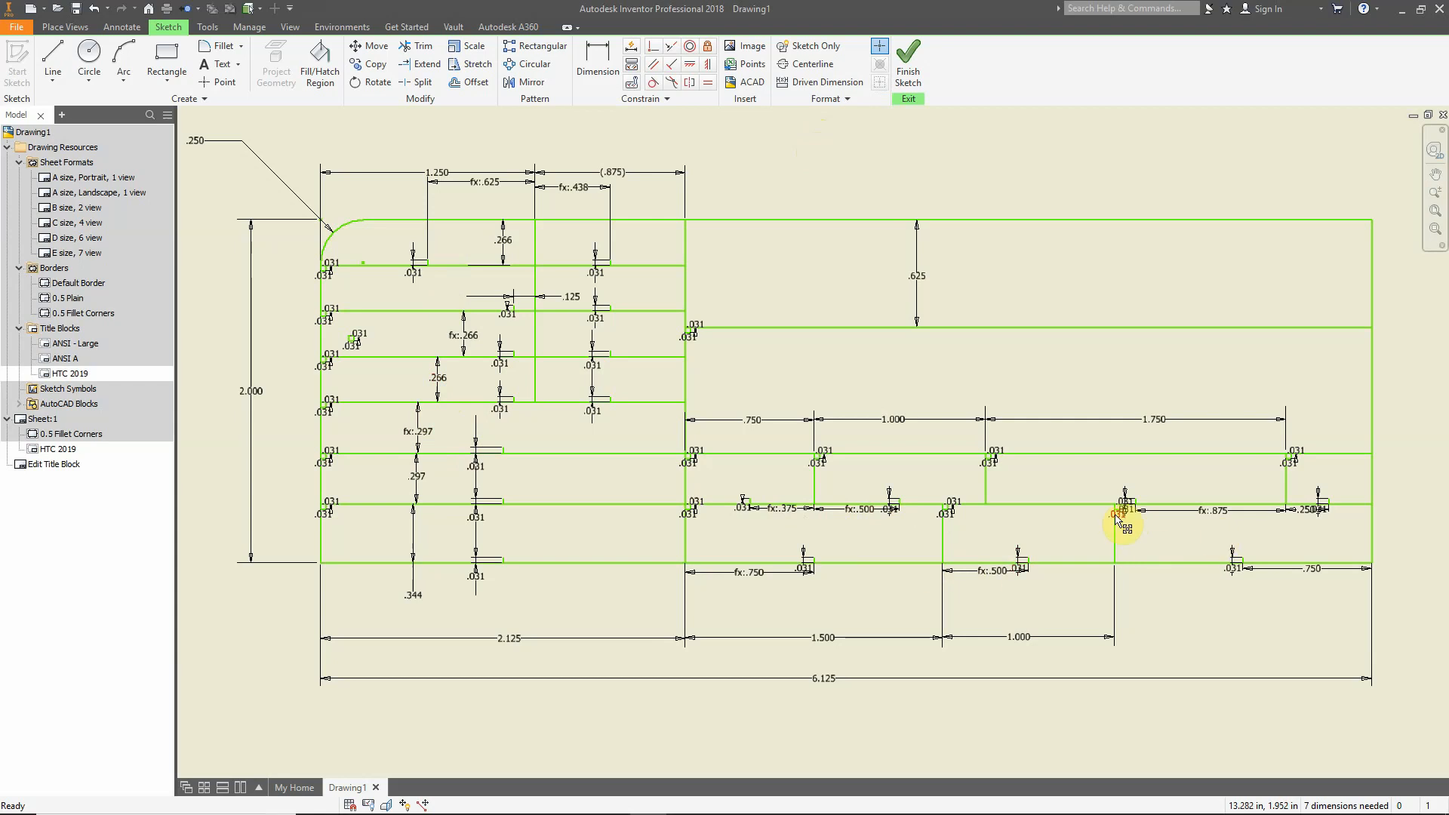
{"action": "scroll", "coordinate": [1128, 511], "scroll_direction": "up", "scroll_amount": 10}
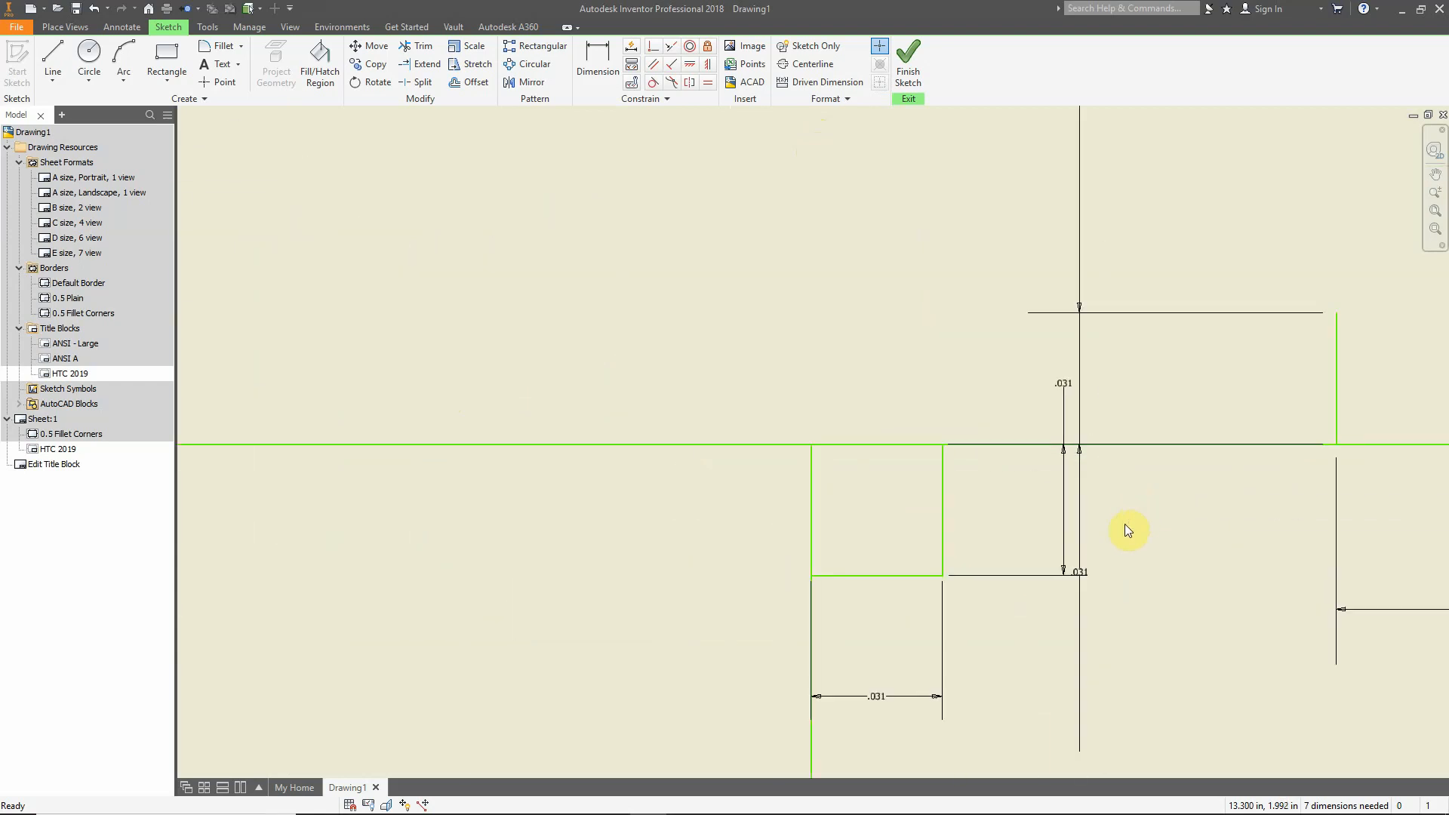
{"action": "scroll", "coordinate": [928, 701], "scroll_direction": "down", "scroll_amount": 10}
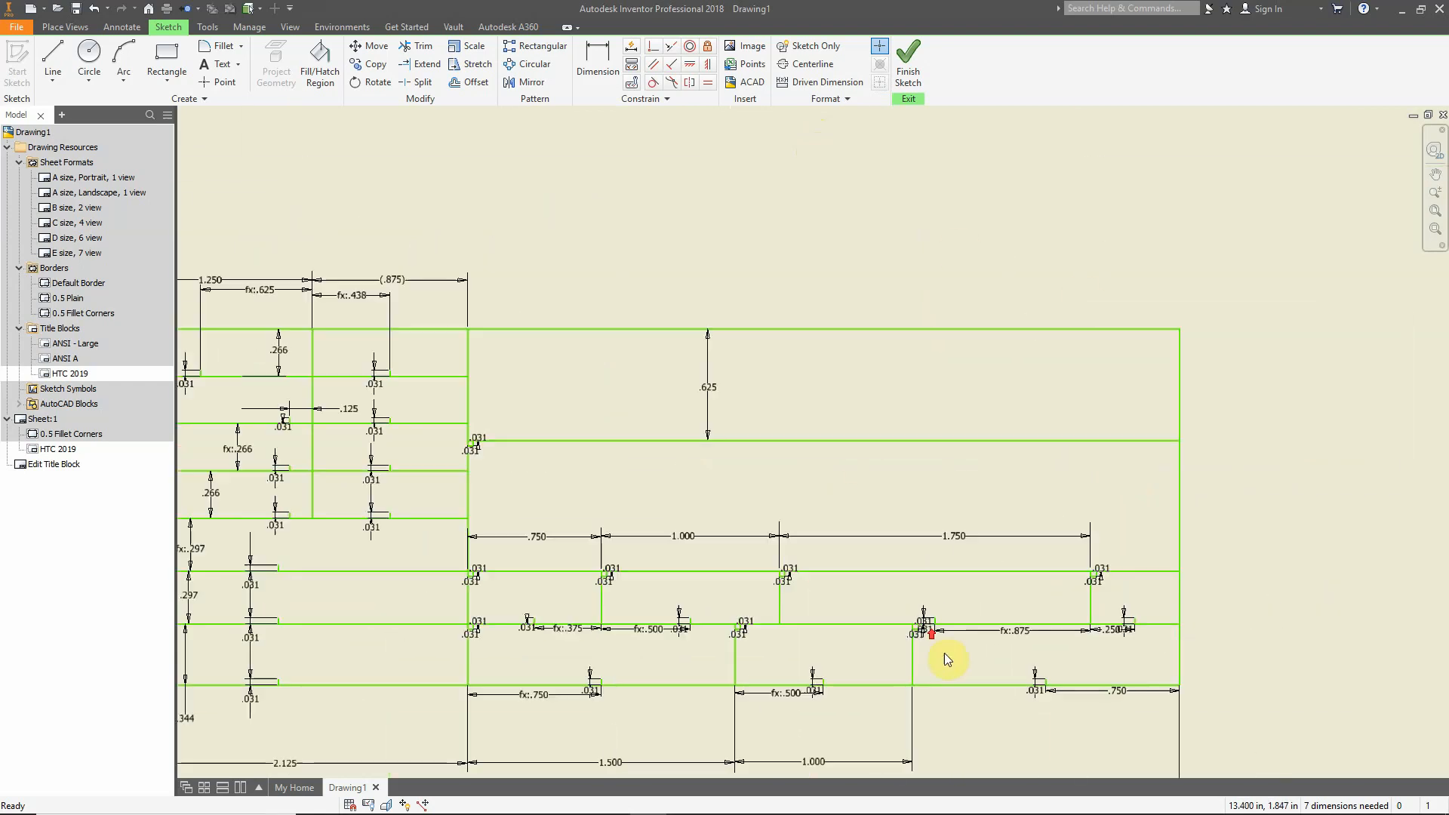
Place a text box across the cell with the rounded corner and enter APPROVALS as its text
{"action": "mouse_move", "coordinate": [947, 660]}
{"action": "middle_mouse_down"}
{"action": "mouse_move", "coordinate": [1132, 523]}
{"action": "mouse_move", "coordinate": [1139, 533]}
{"action": "middle_mouse_up"}
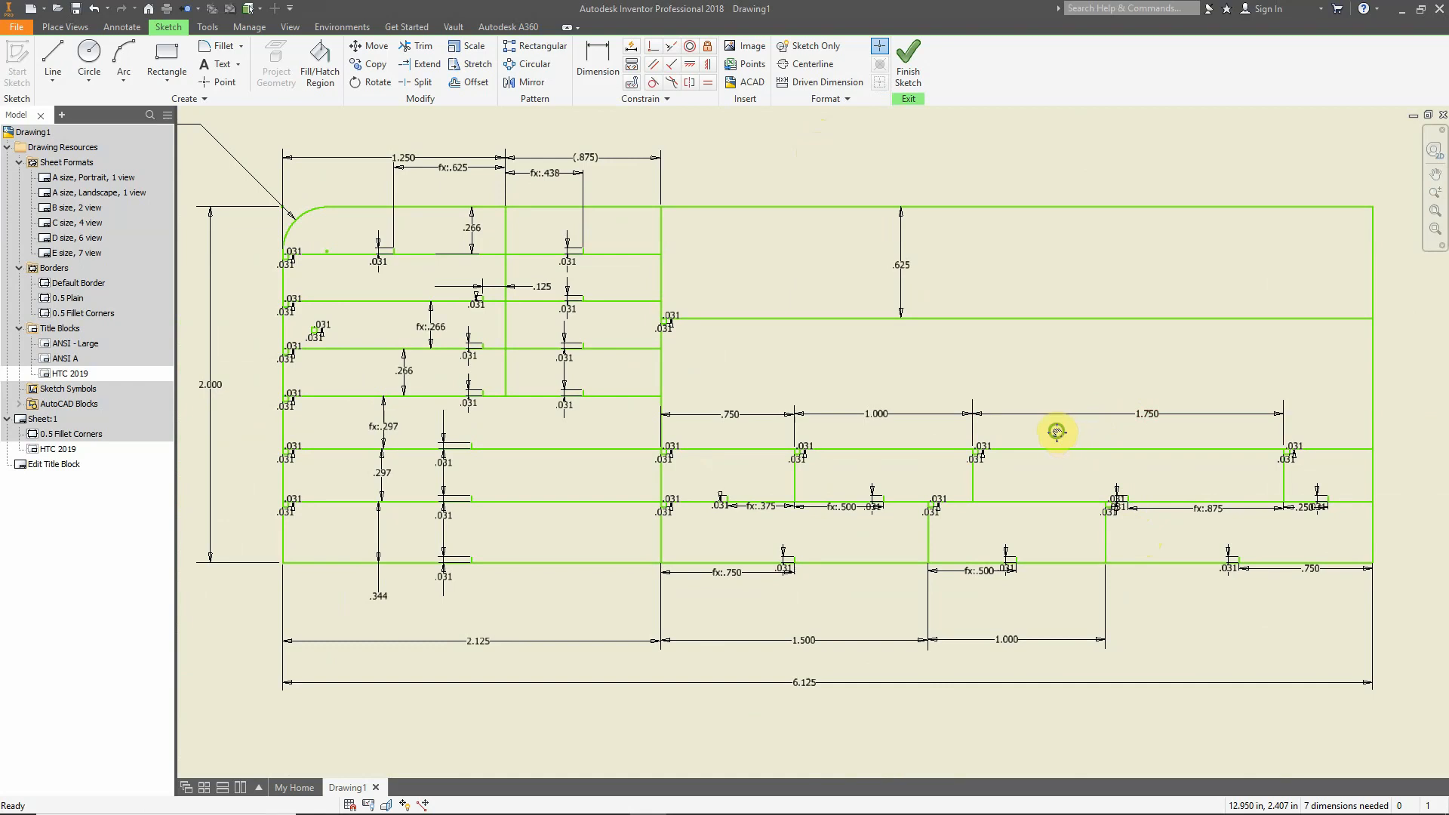
{"action": "mouse_move", "coordinate": [1056, 431]}
{"action": "middle_mouse_down"}
{"action": "mouse_move", "coordinate": [1086, 434]}
{"action": "mouse_move", "coordinate": [1187, 531]}
{"action": "middle_mouse_up"}
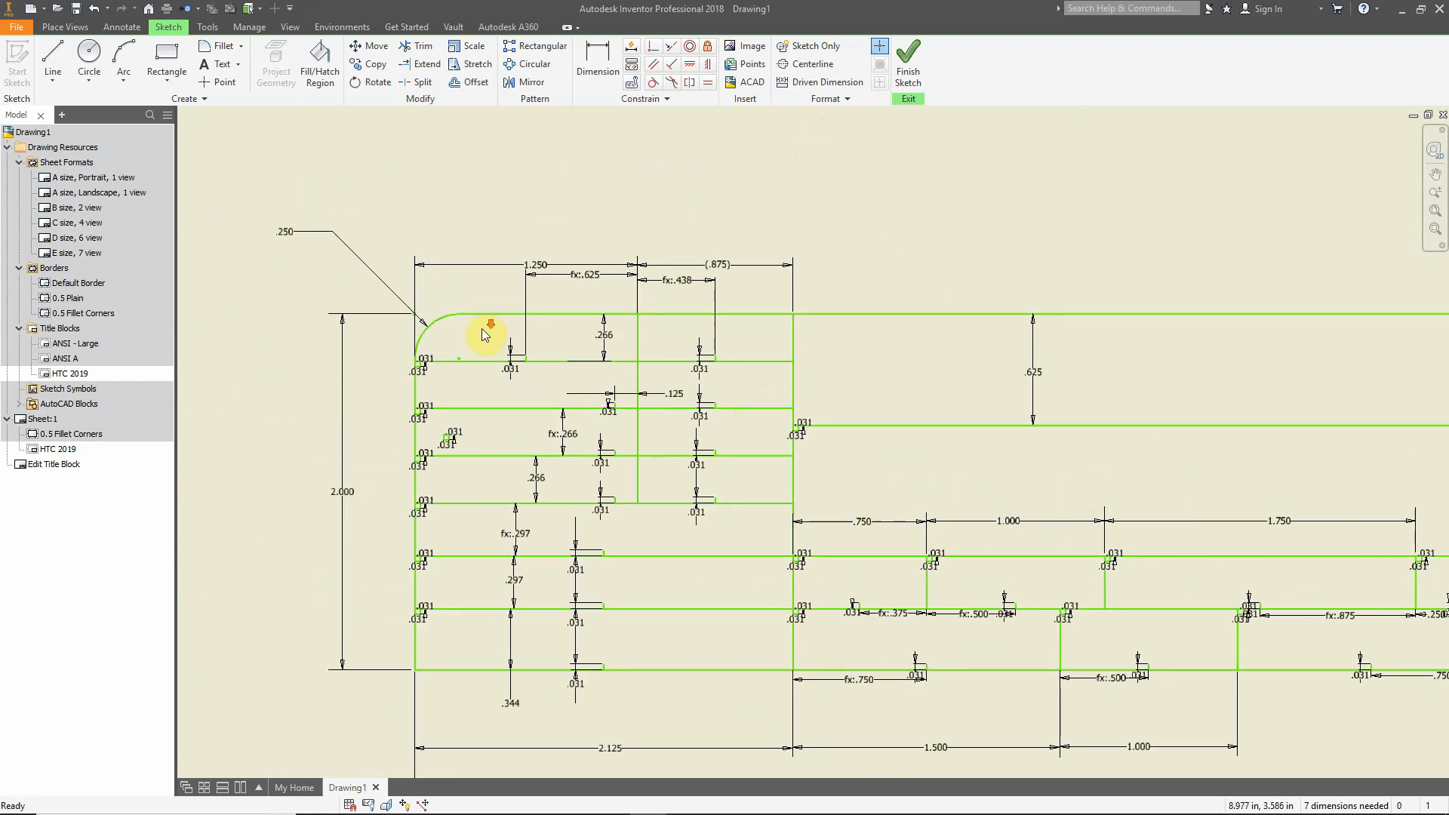
{"action": "scroll", "coordinate": [485, 329], "scroll_direction": "up", "scroll_amount": 5}
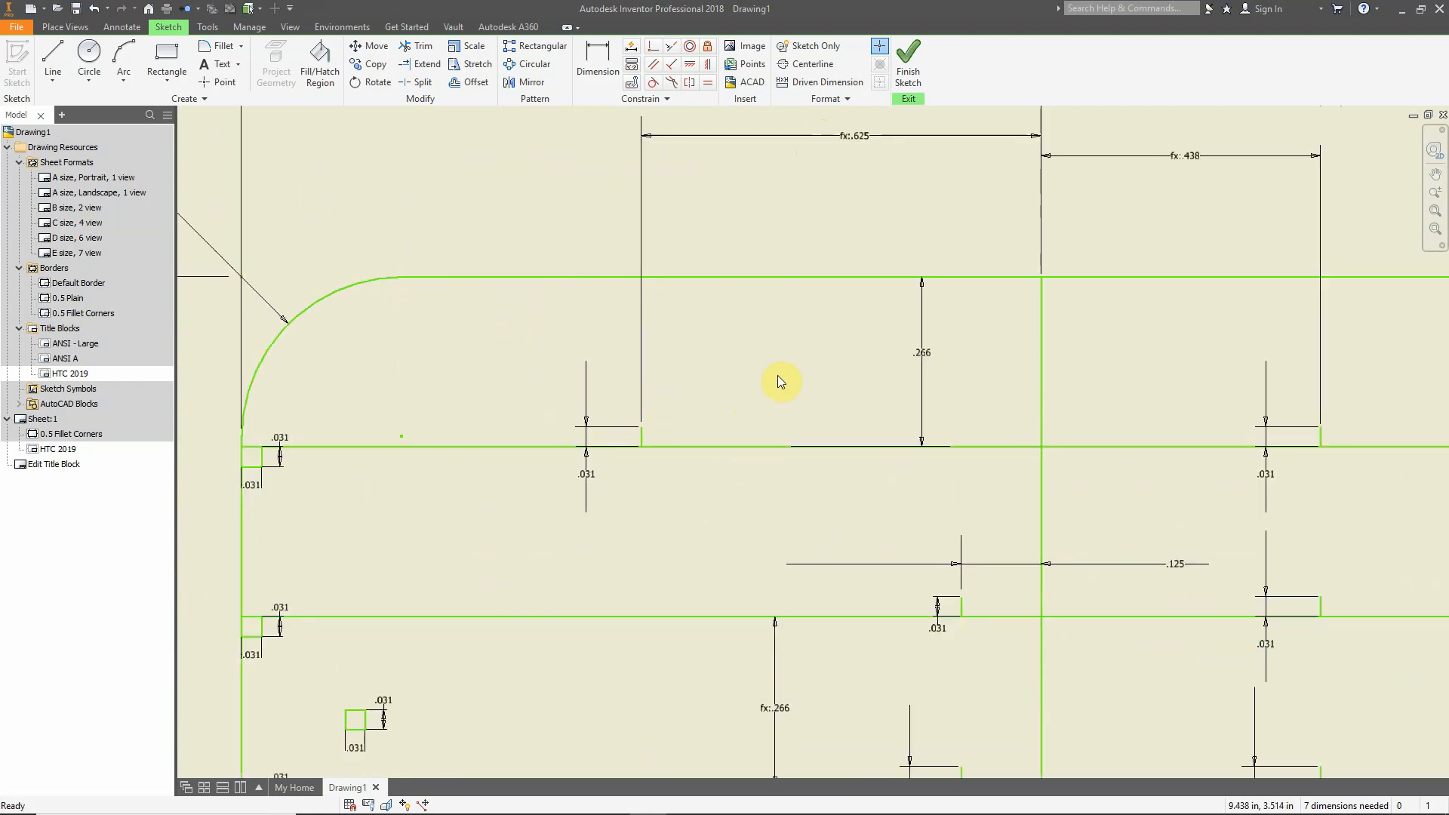
{"action": "middle_click_drag", "start_coordinate": [709, 392], "coordinate": [795, 389]}
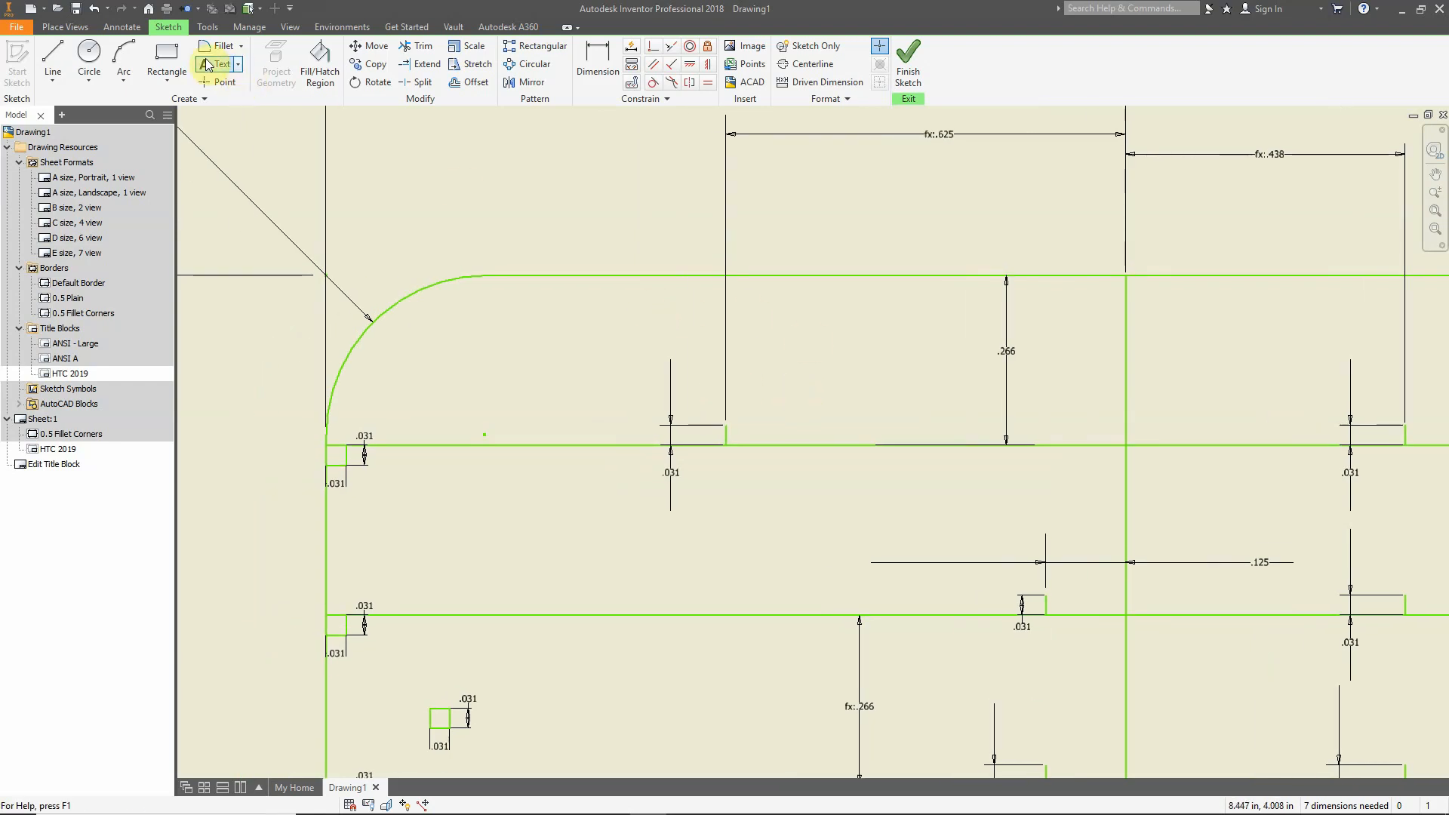
{"action": "left_click", "coordinate": [53, 57]}
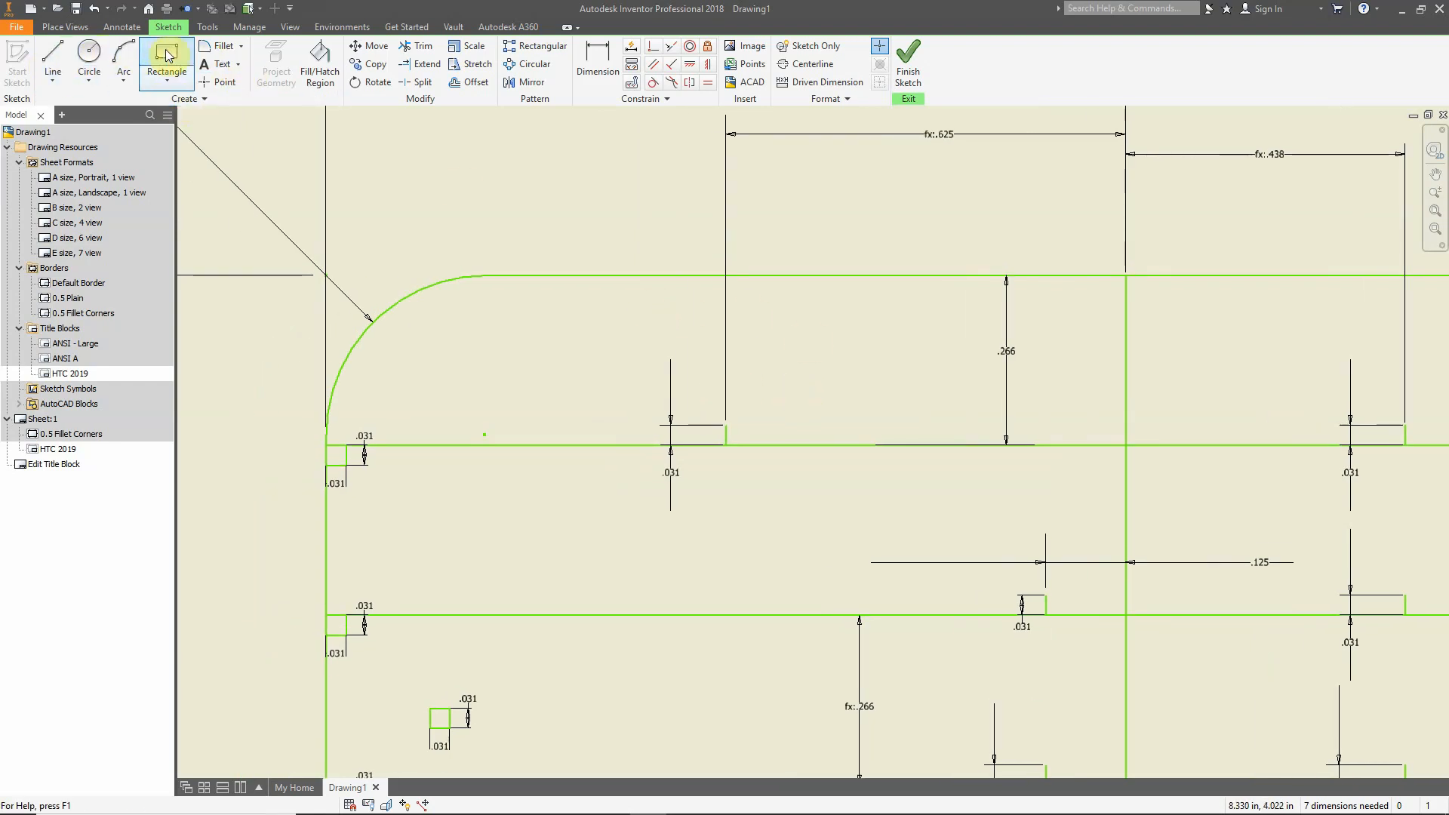
{"action": "left_click", "coordinate": [239, 65]}
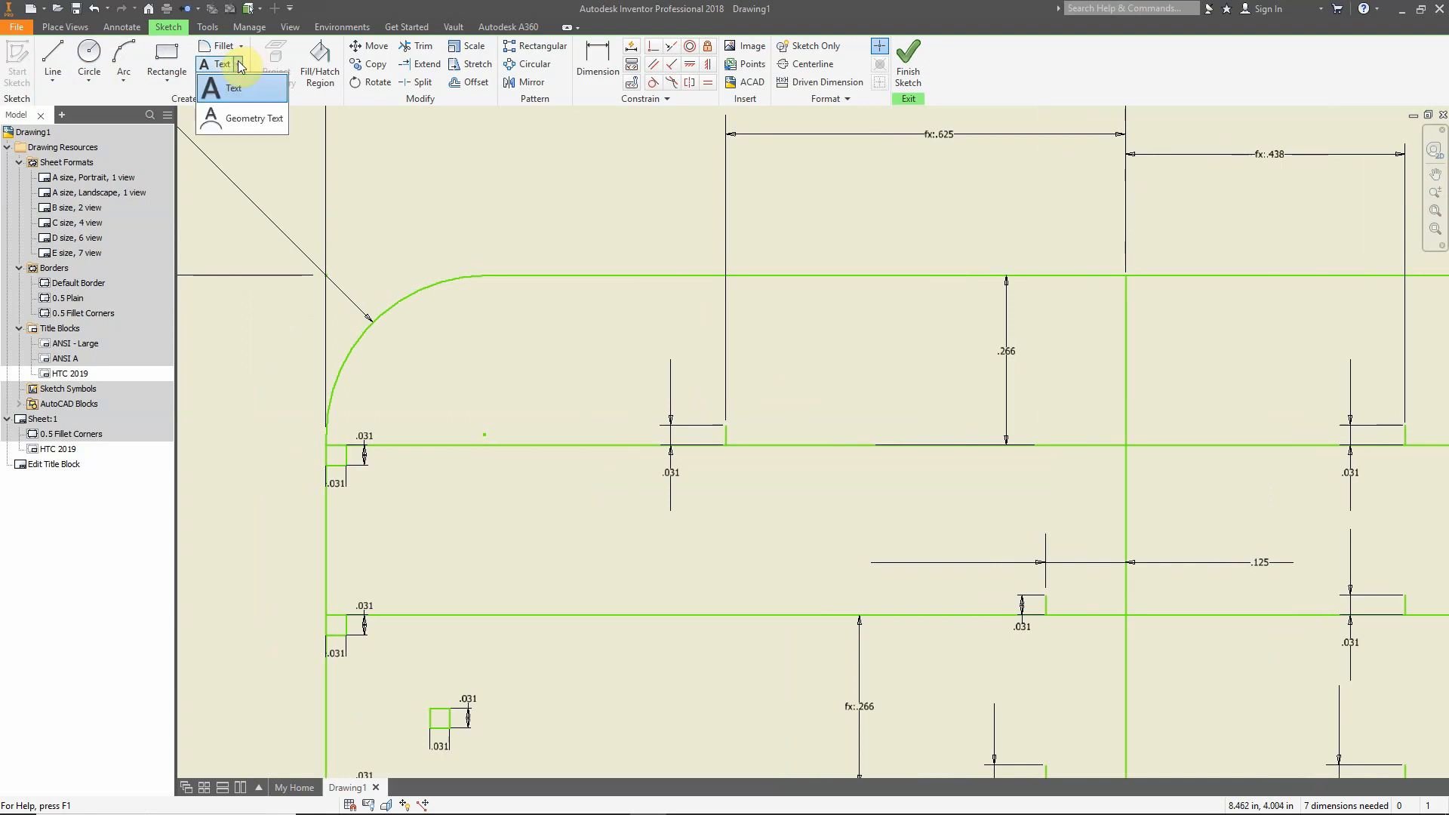
{"action": "left_click", "coordinate": [233, 88]}
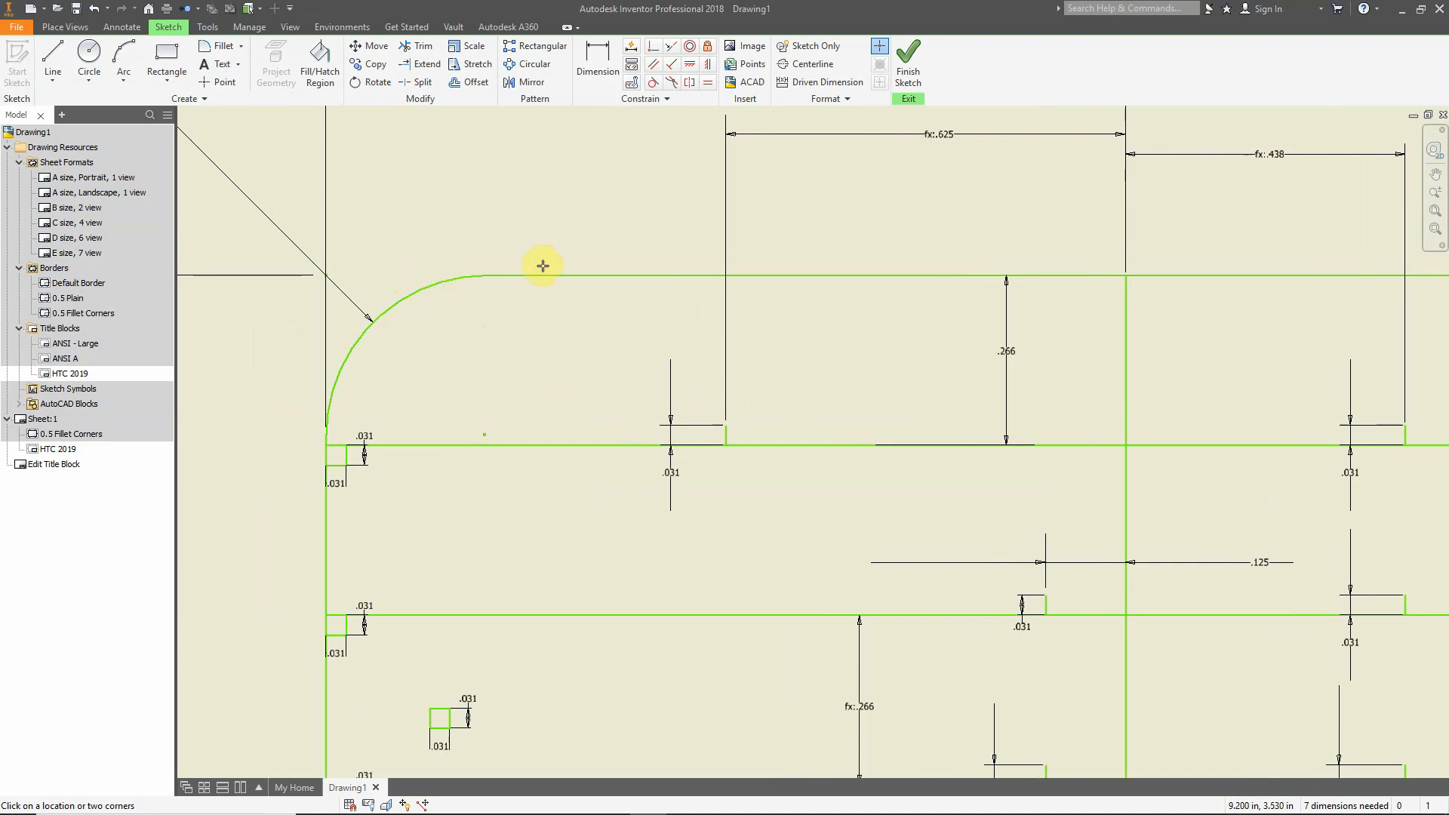
{"action": "left_click", "coordinate": [351, 241]}
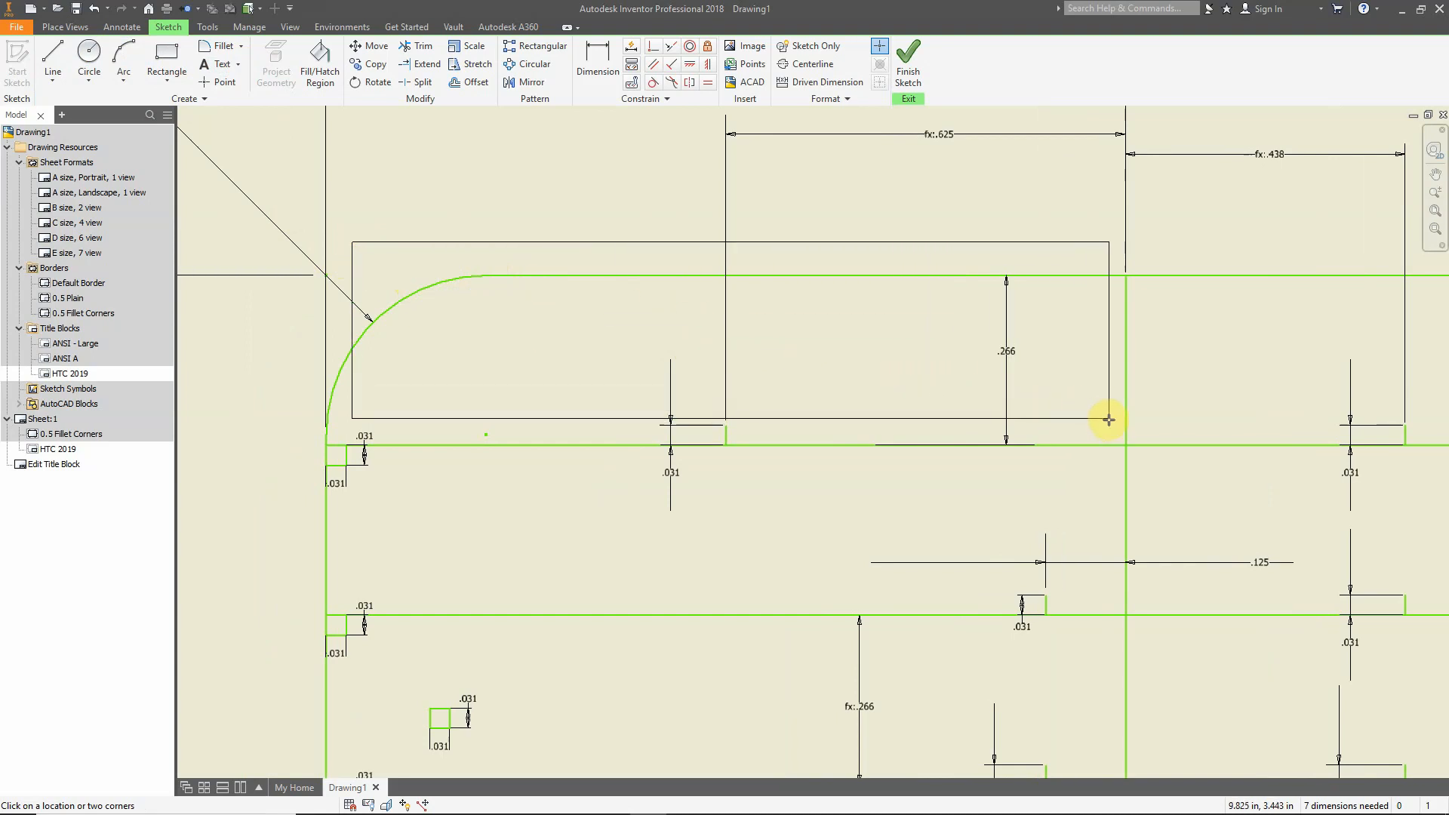
{"action": "key", "text": "Escape"}
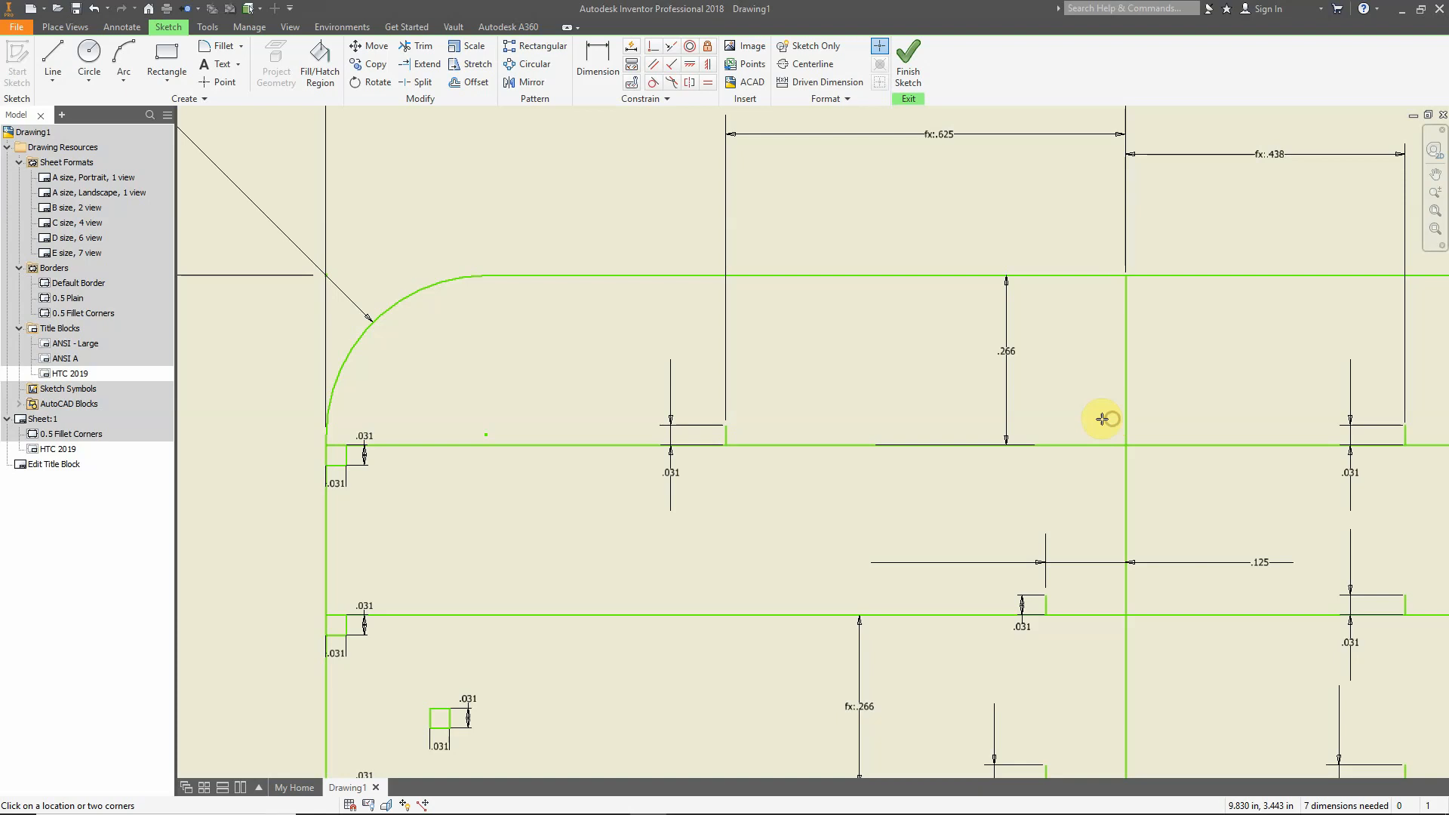
{"action": "left_click", "coordinate": [842, 380]}
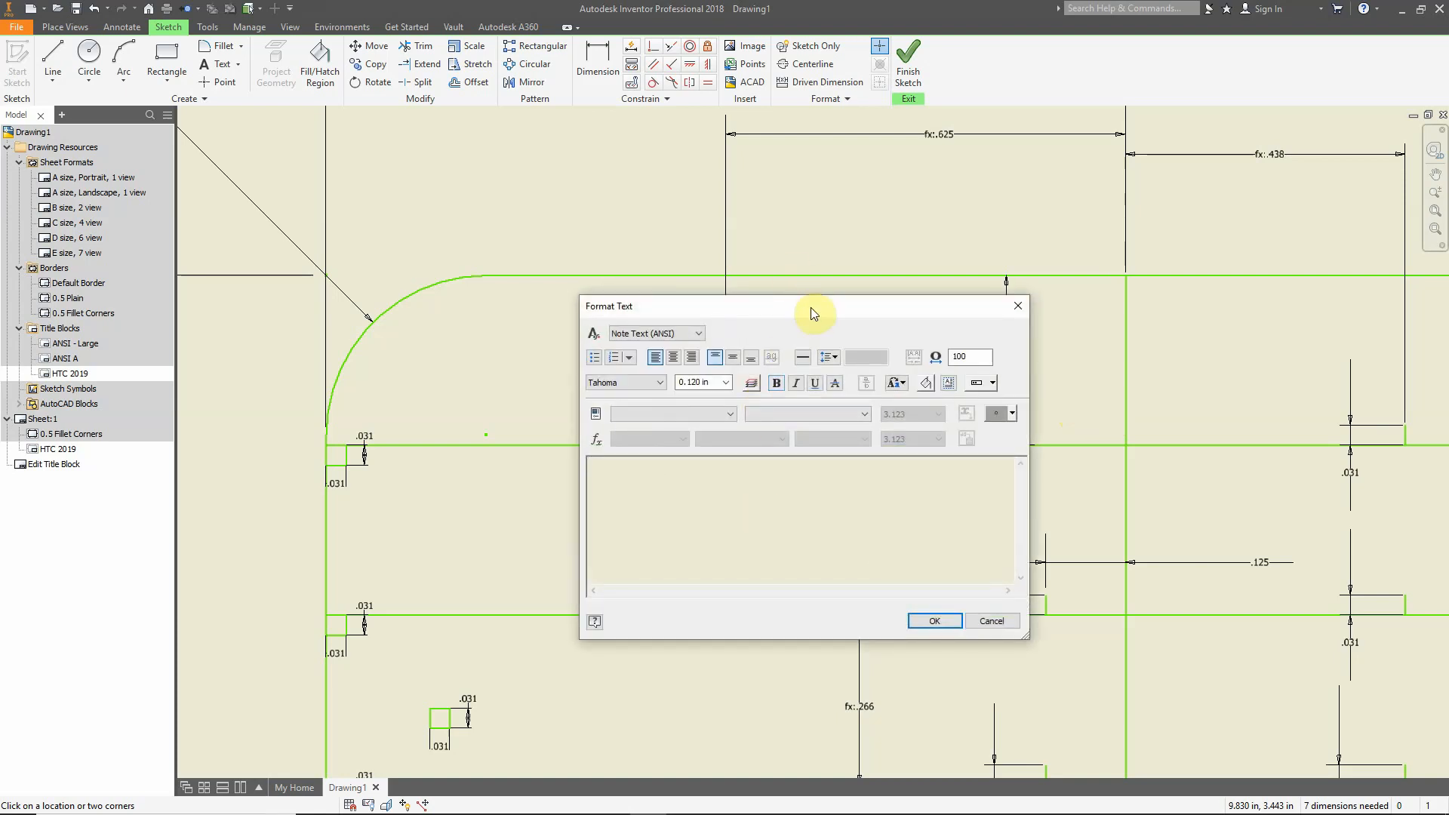
{"action": "type", "text": "ACC"}
{"action": "type", "text": "ROVAL"}
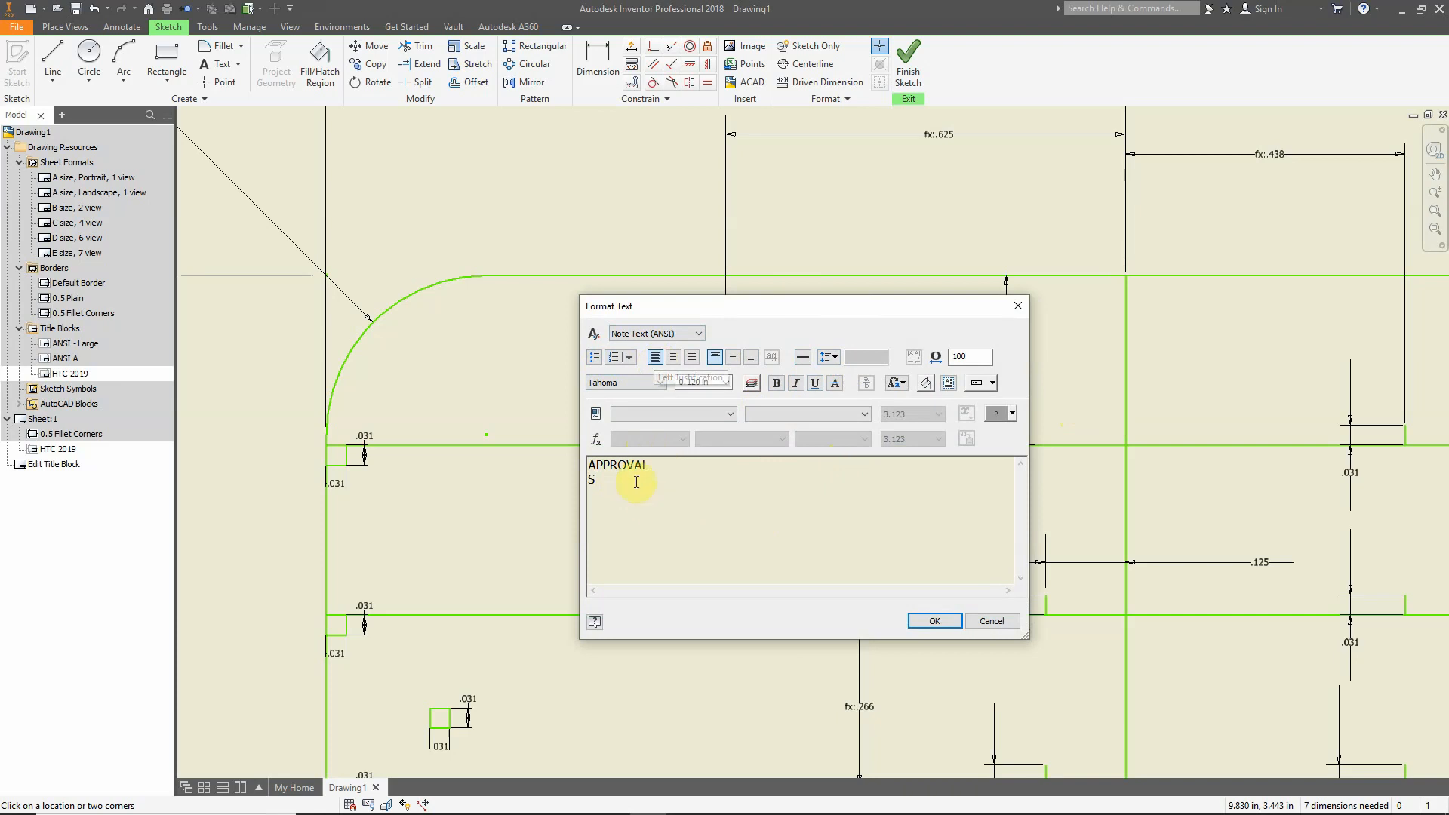
Apply center and bottom justification to the APPROVALS text, keep its 0.120 in height, and insert it
{"action": "left_click", "coordinate": [674, 358]}
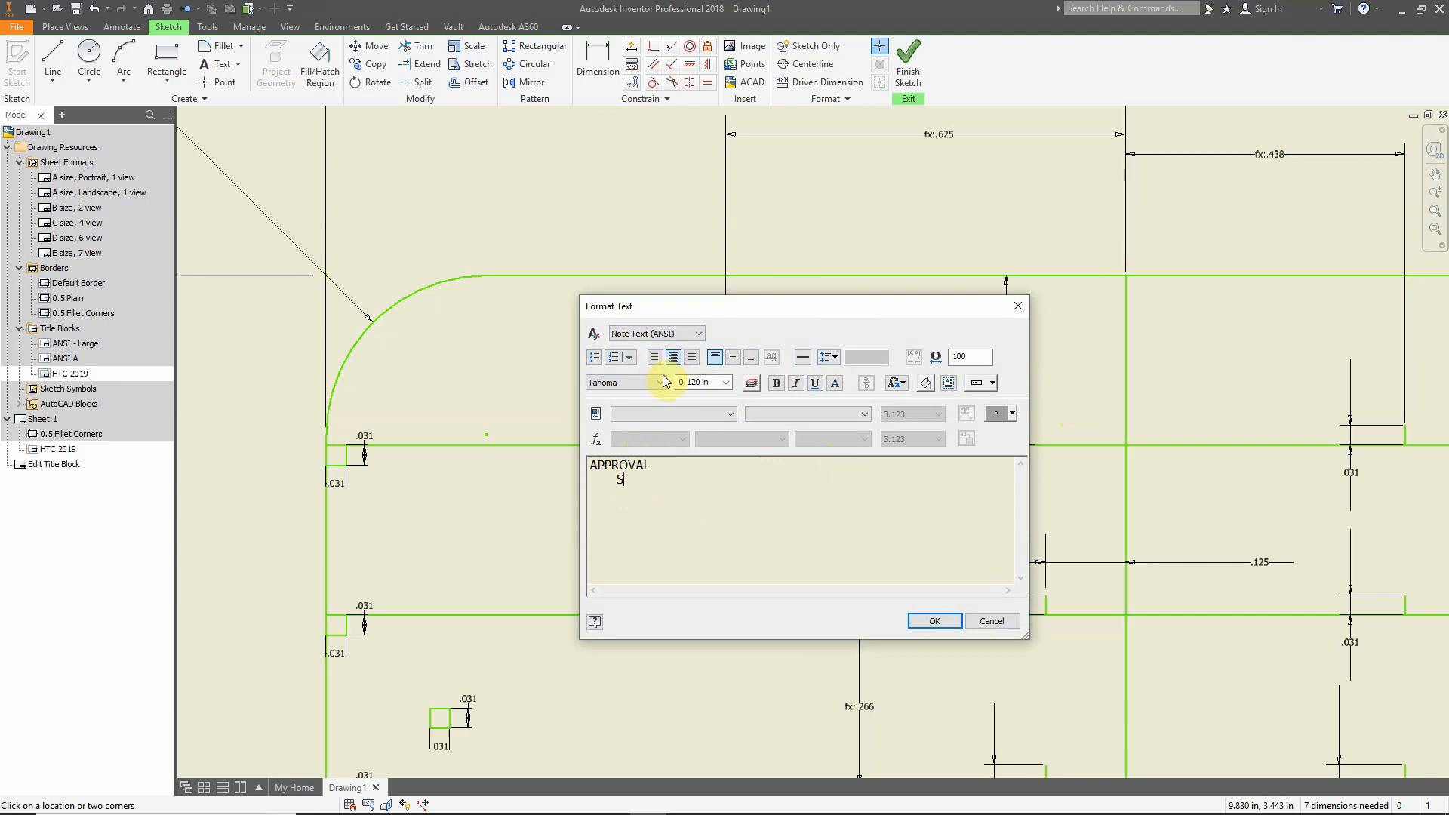
{"action": "left_click", "coordinate": [767, 310]}
{"action": "left_click_drag", "start_coordinate": [791, 321], "coordinate": [1030, 390]}
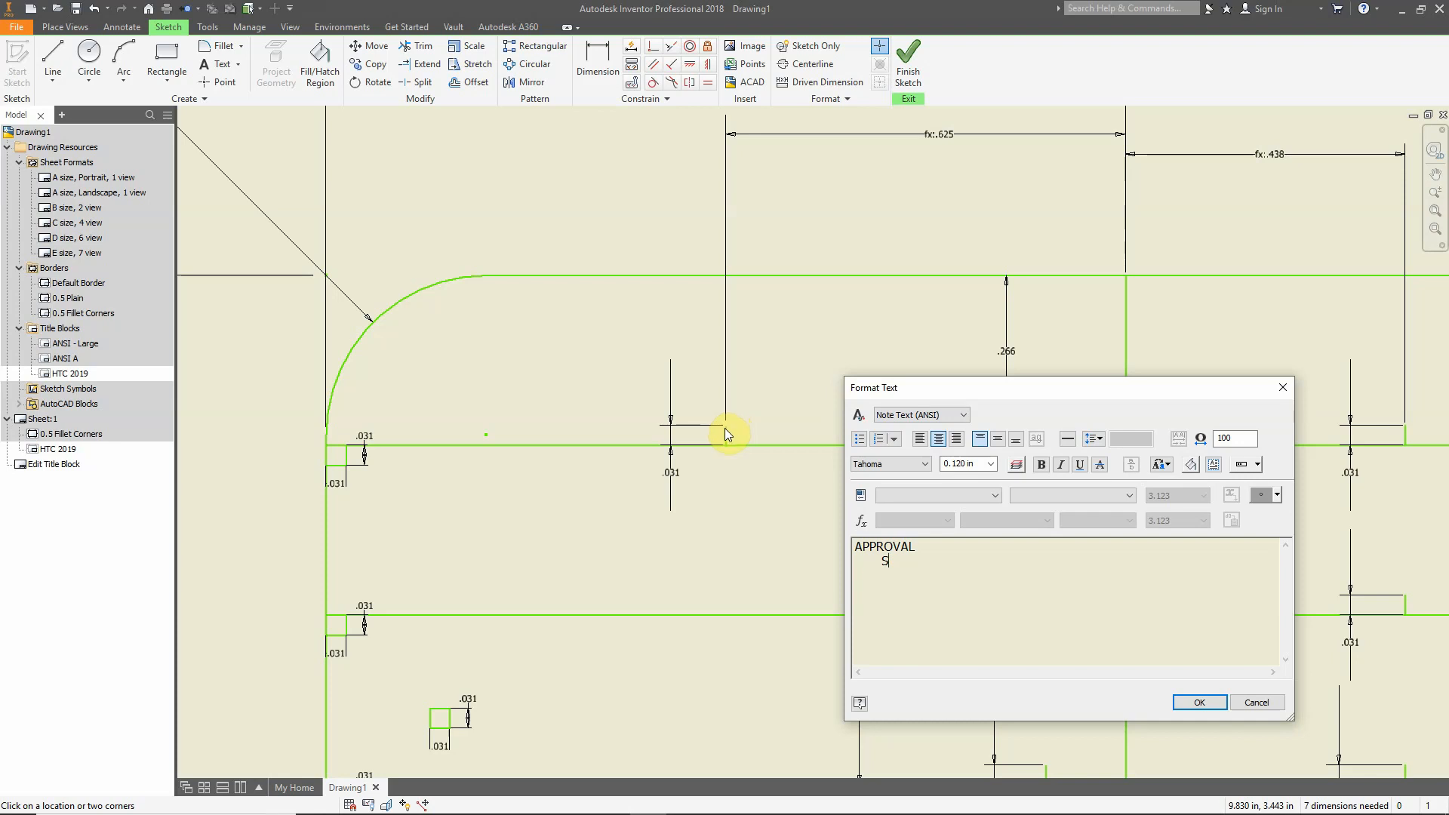
{"action": "left_click_drag", "start_coordinate": [1011, 388], "coordinate": [858, 350]}
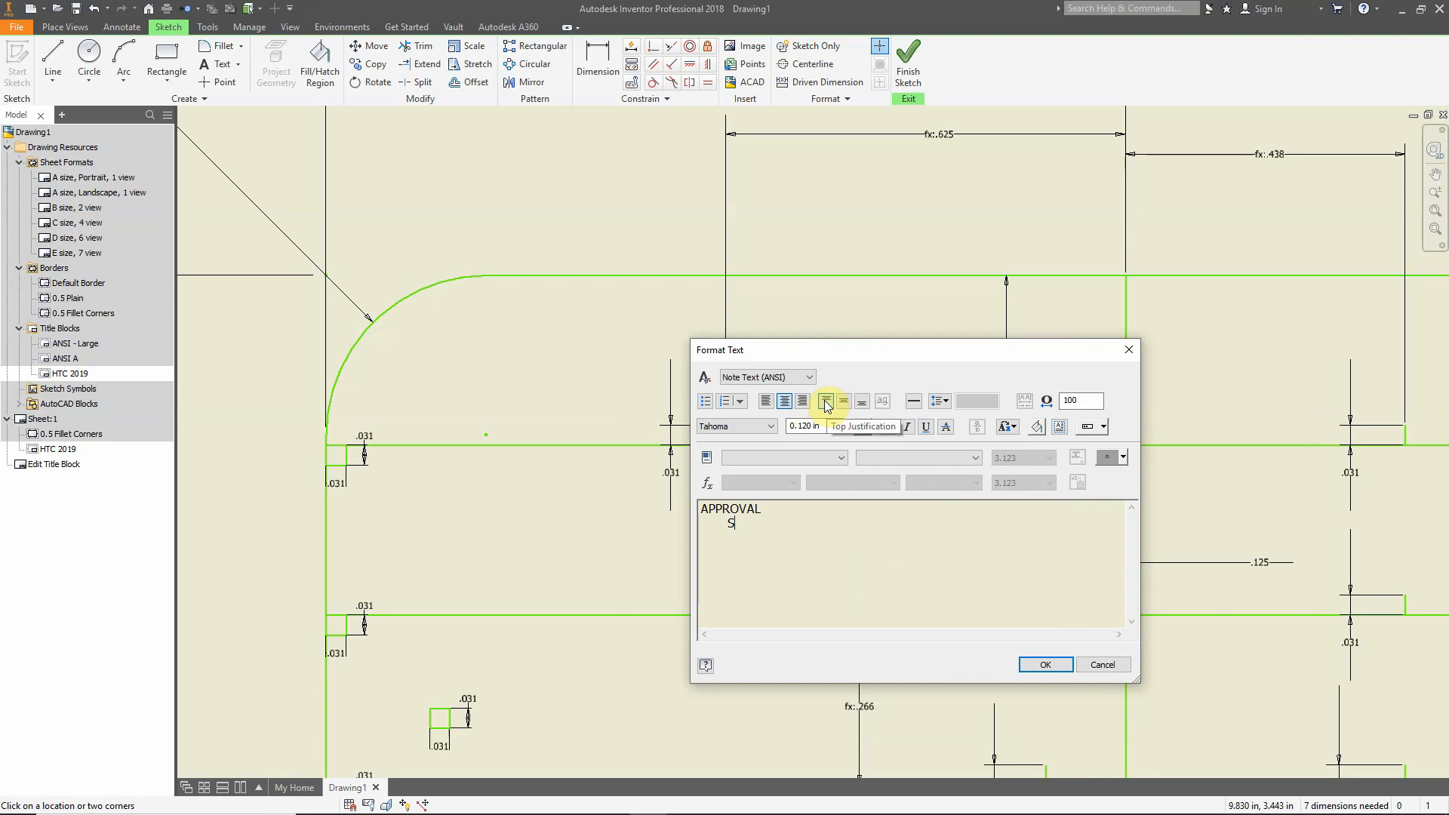
{"action": "left_click", "coordinate": [827, 405]}
{"action": "left_click", "coordinate": [862, 403]}
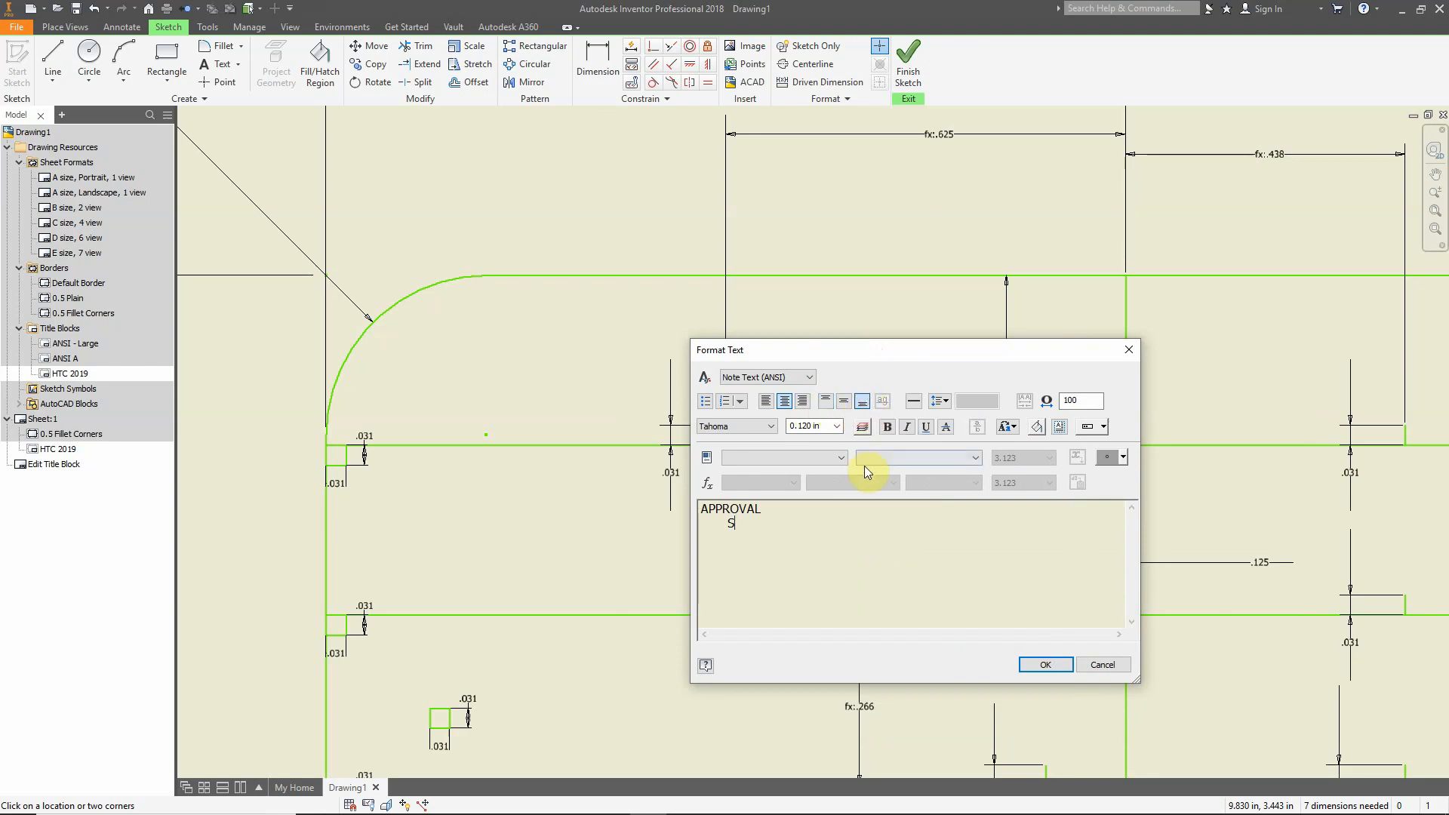
{"action": "left_click", "coordinate": [836, 426]}
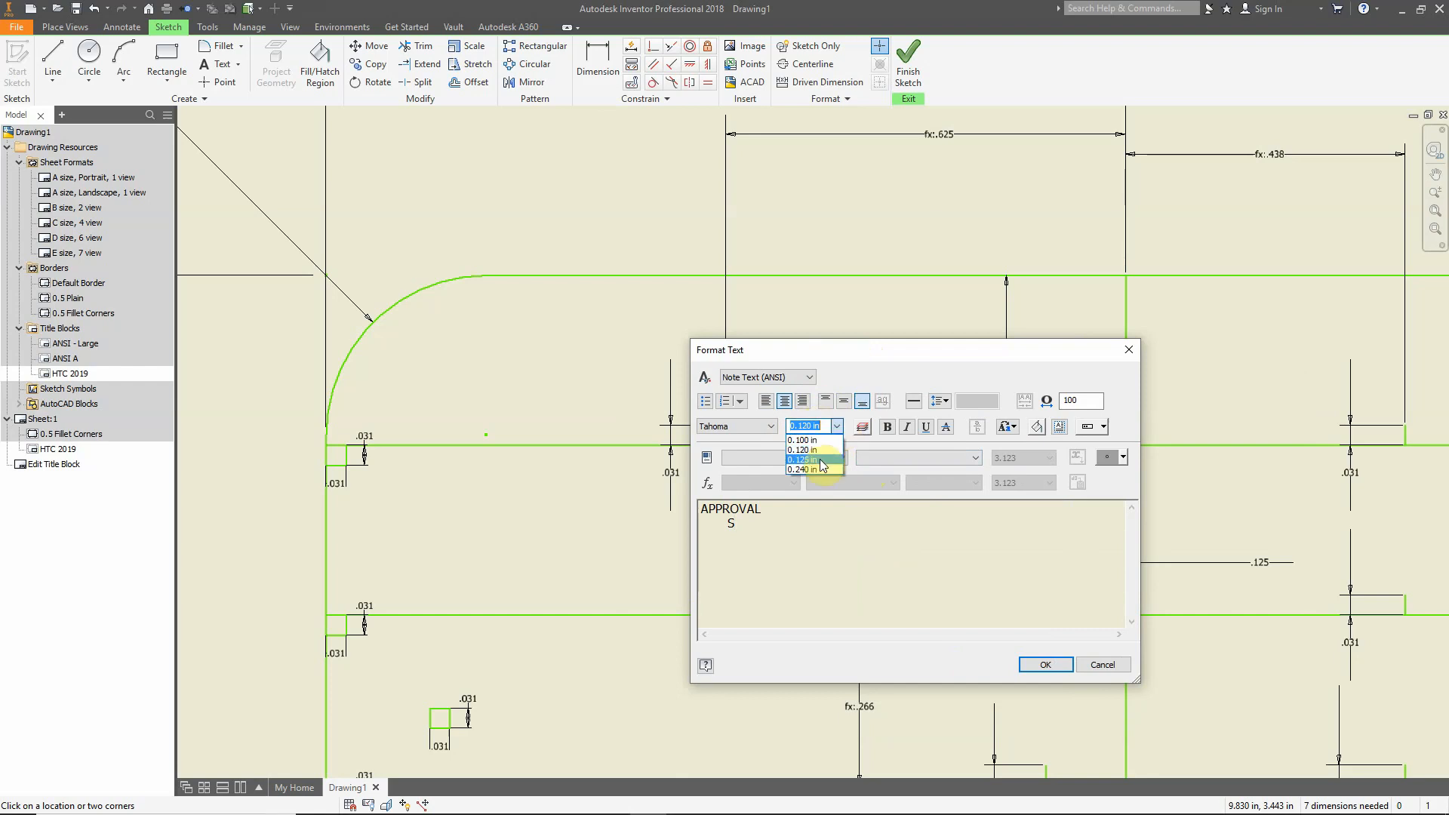
{"action": "left_click", "coordinate": [837, 427]}
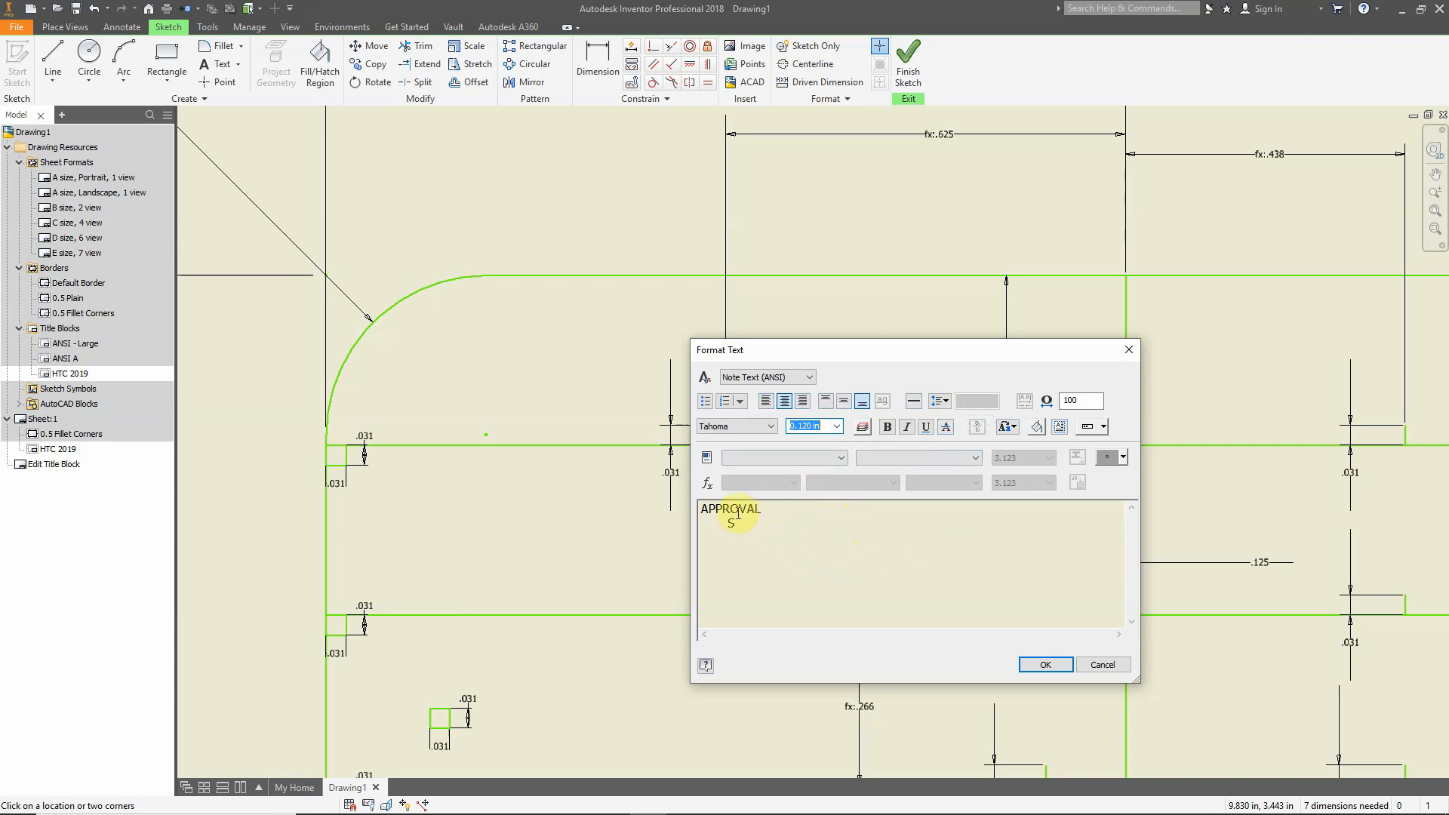
{"action": "left_click", "coordinate": [1045, 664]}
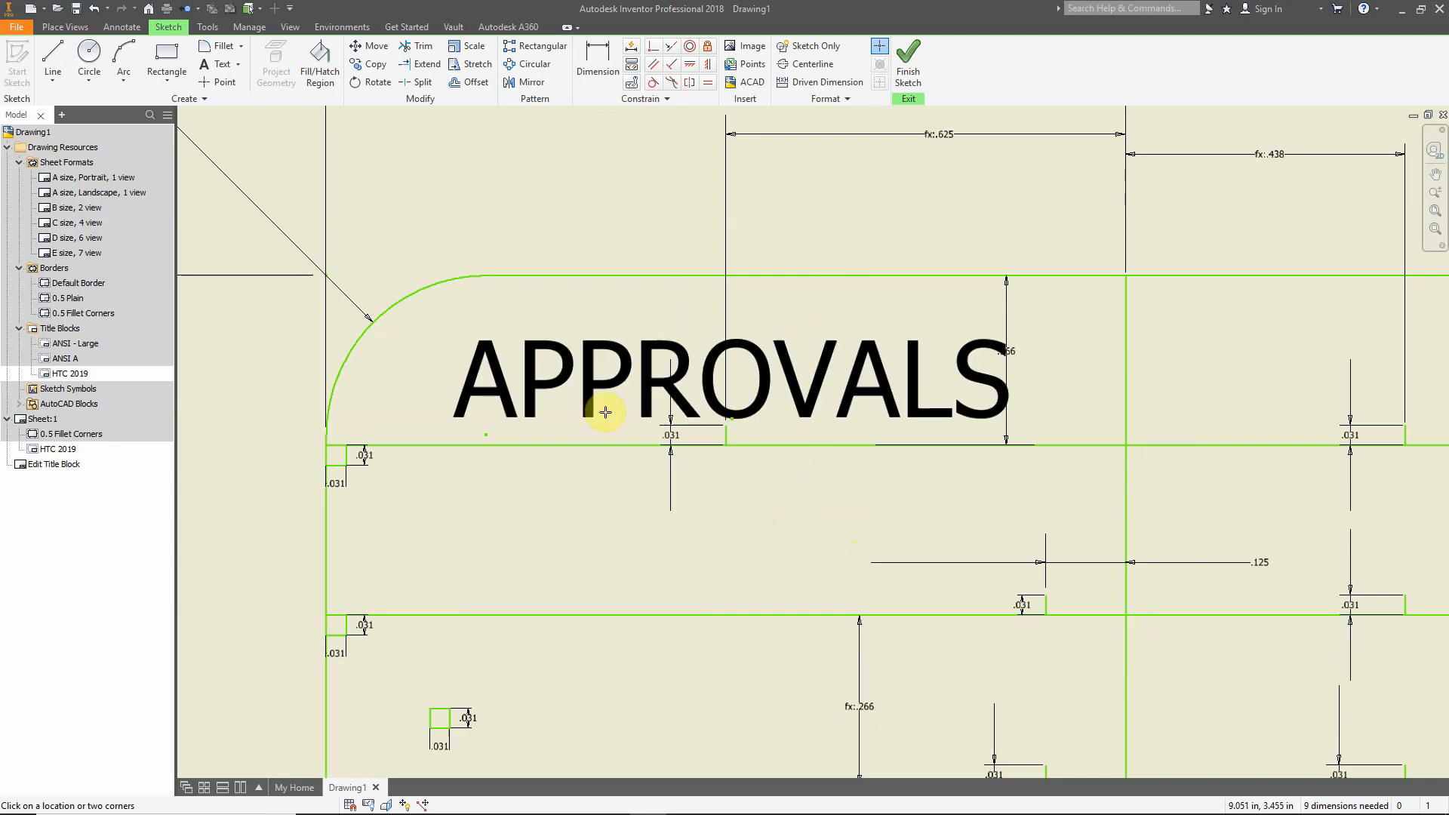
Shrink the APPROVALS text box from its upper-left corner and its right edge so it fits inside the cell
{"action": "scroll", "coordinate": [721, 439], "scroll_direction": "up", "scroll_amount": 4}
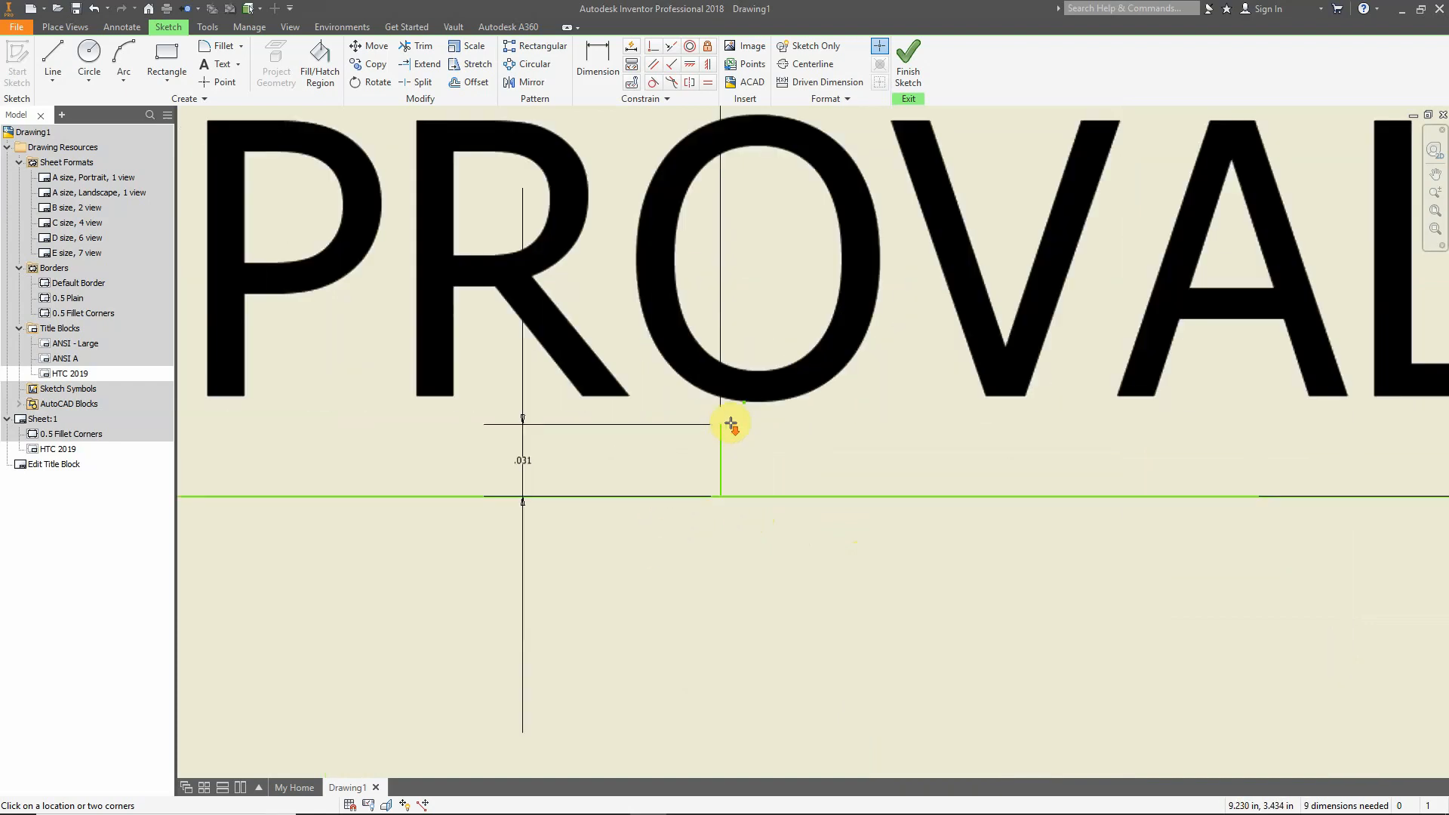
{"action": "scroll", "coordinate": [753, 423], "scroll_direction": "down", "scroll_amount": 4}
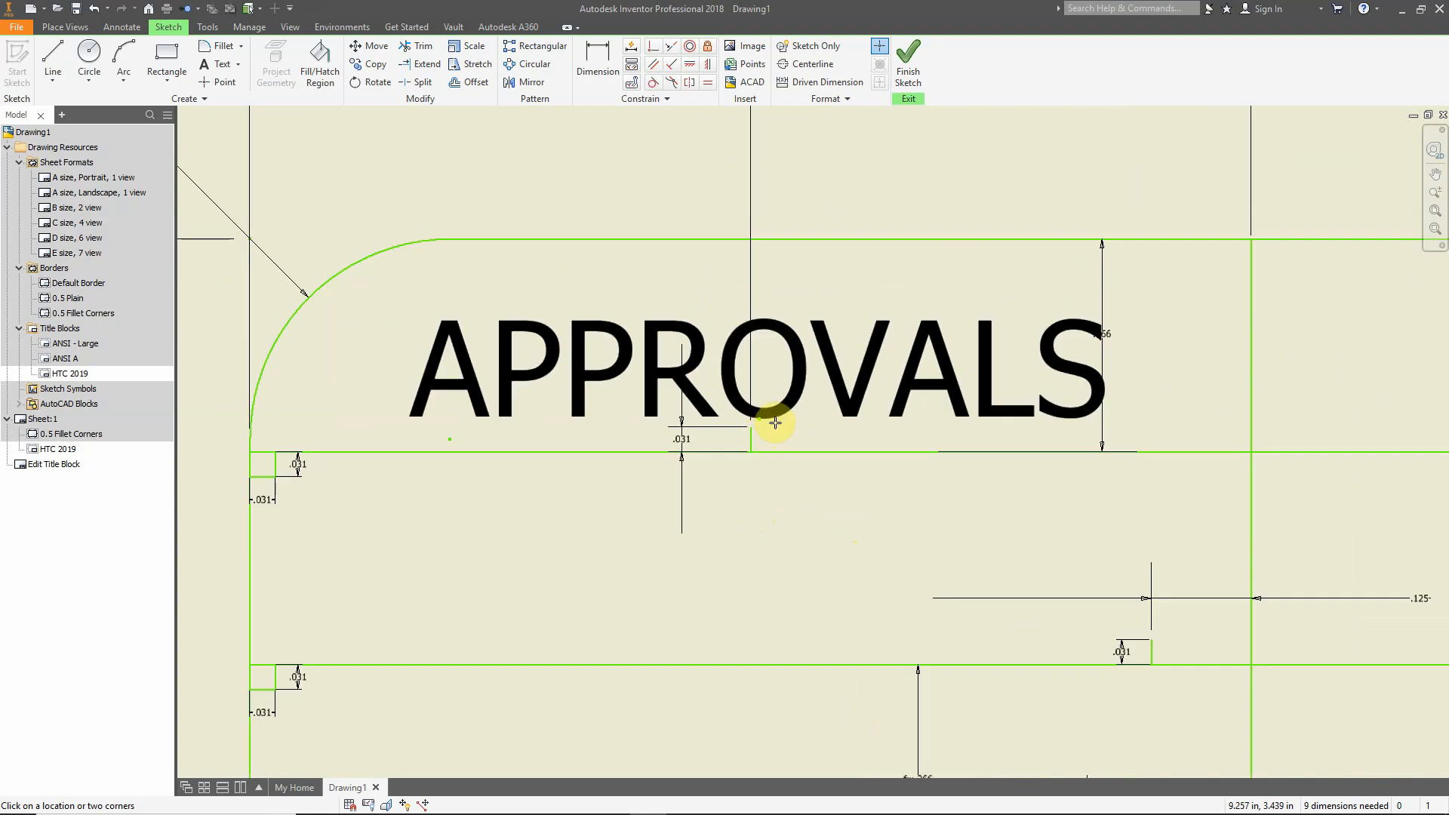
{"action": "key", "text": "Escape"}
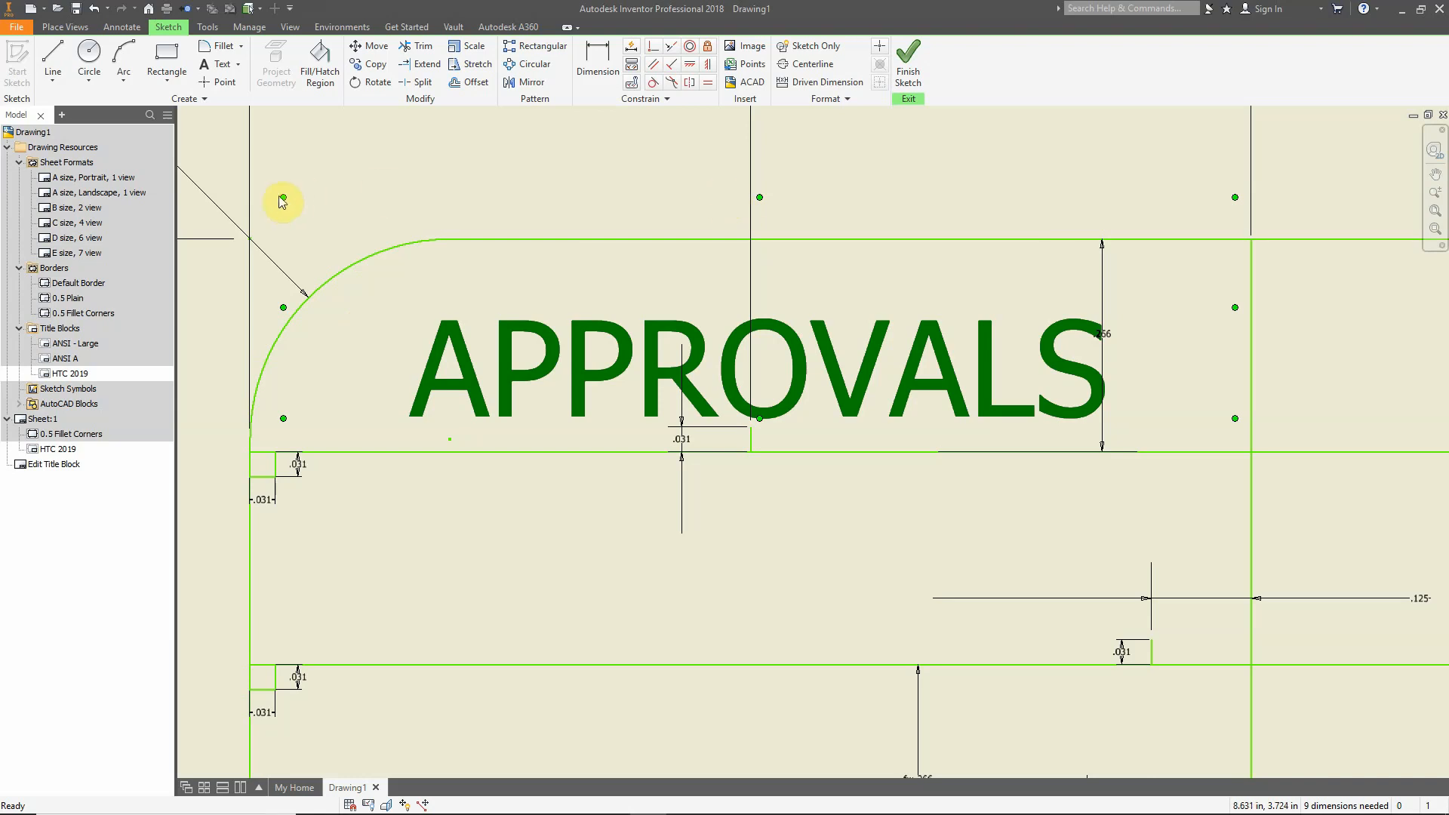
{"action": "left_click_drag", "start_coordinate": [284, 196], "coordinate": [405, 299]}
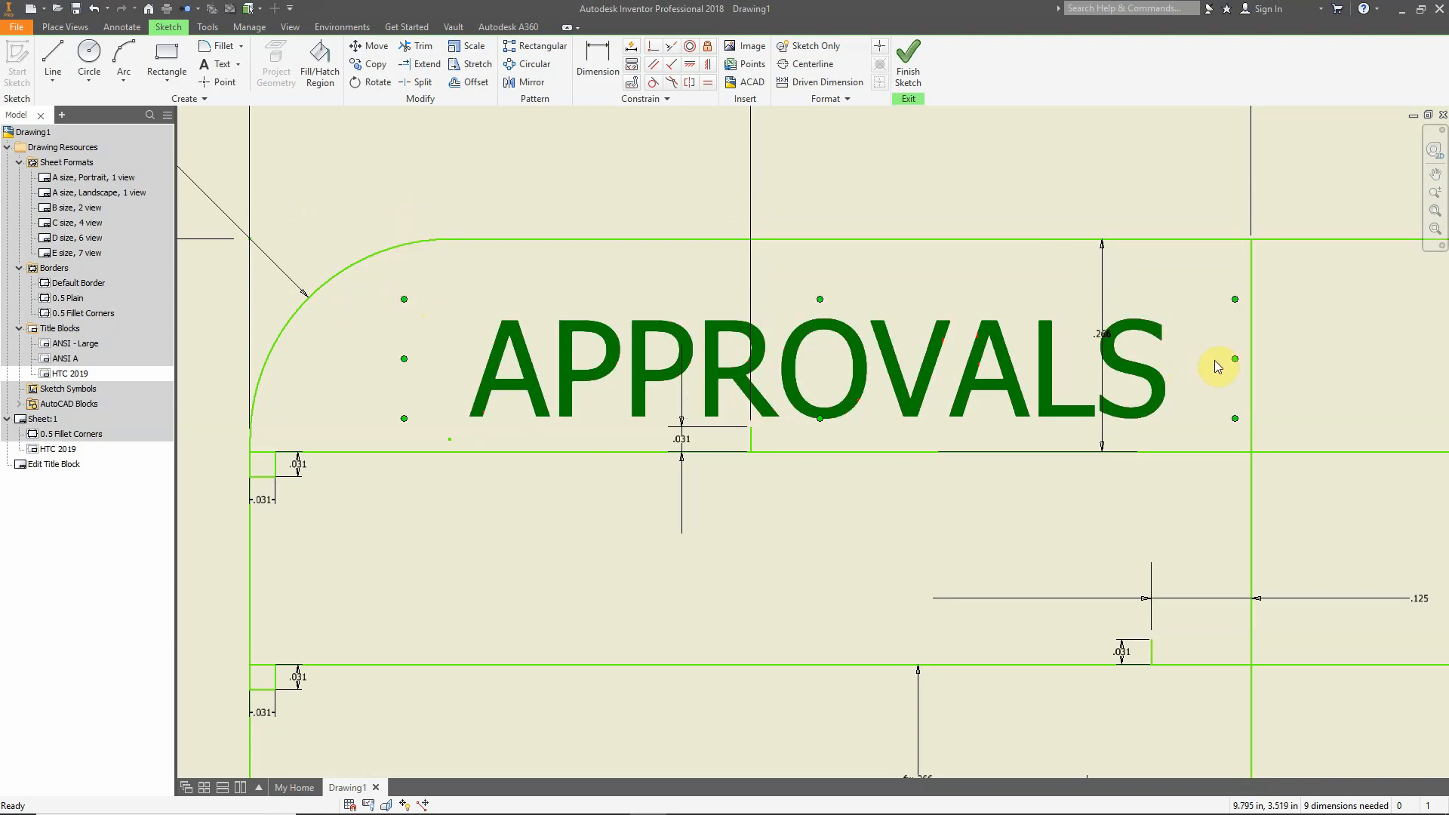
{"action": "left_click_drag", "start_coordinate": [1233, 360], "coordinate": [1167, 359]}
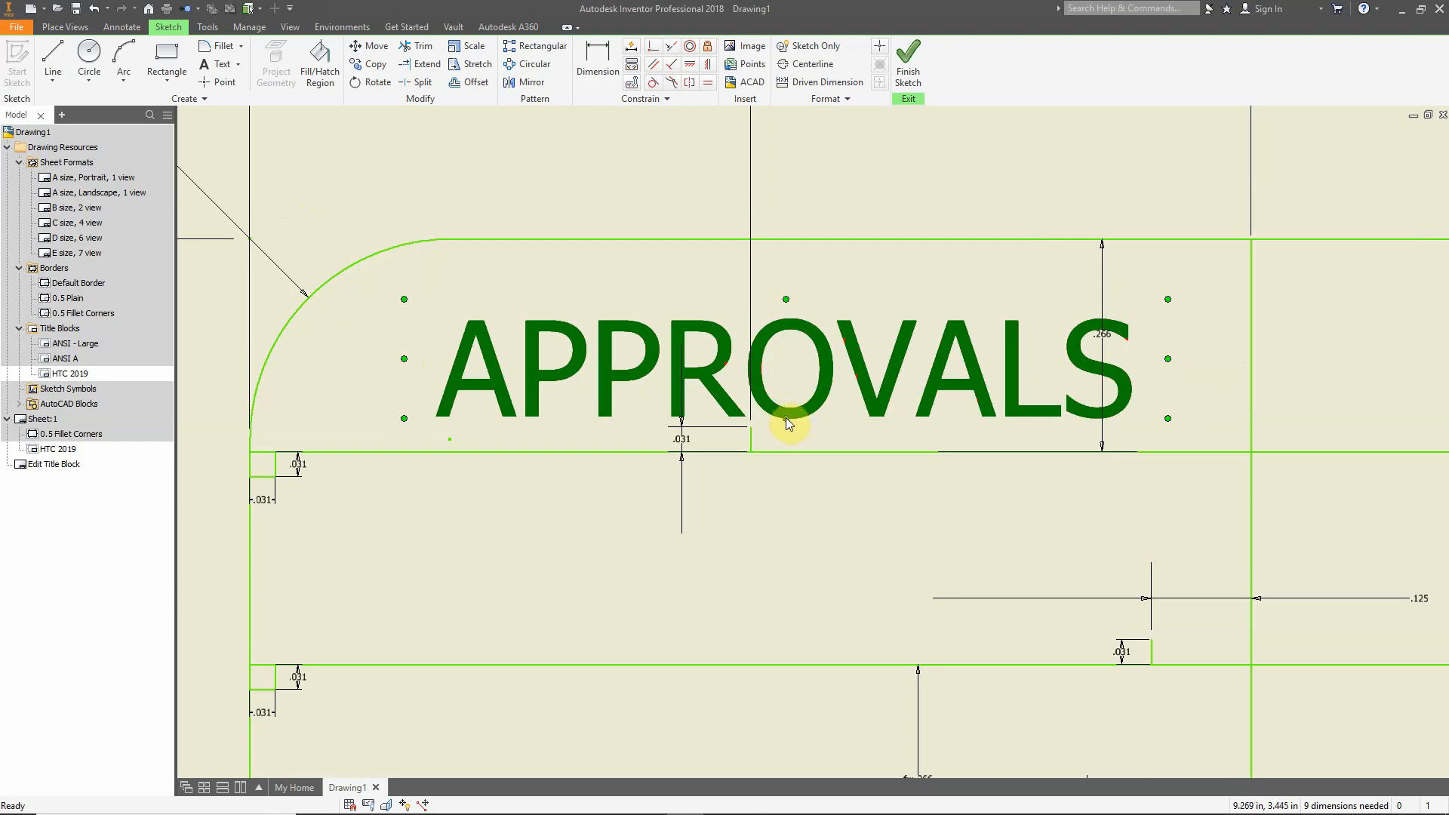
Check the APPROVALS text's justification, and attach its bottom-center point to the upper end of the cell's 0.031 in guide line
{"action": "double_click", "coordinate": [810, 364]}
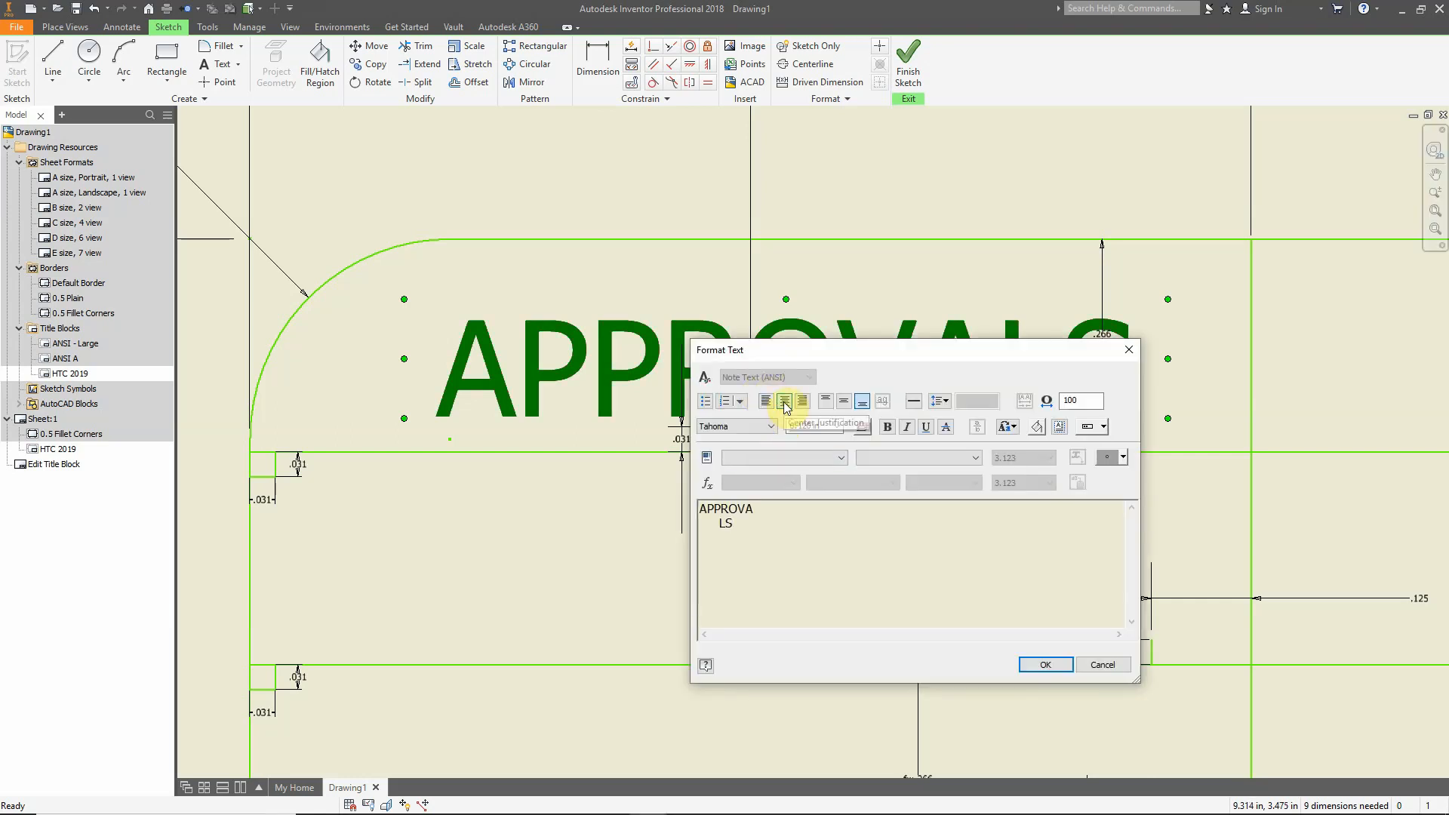
{"action": "left_click", "coordinate": [1046, 666]}
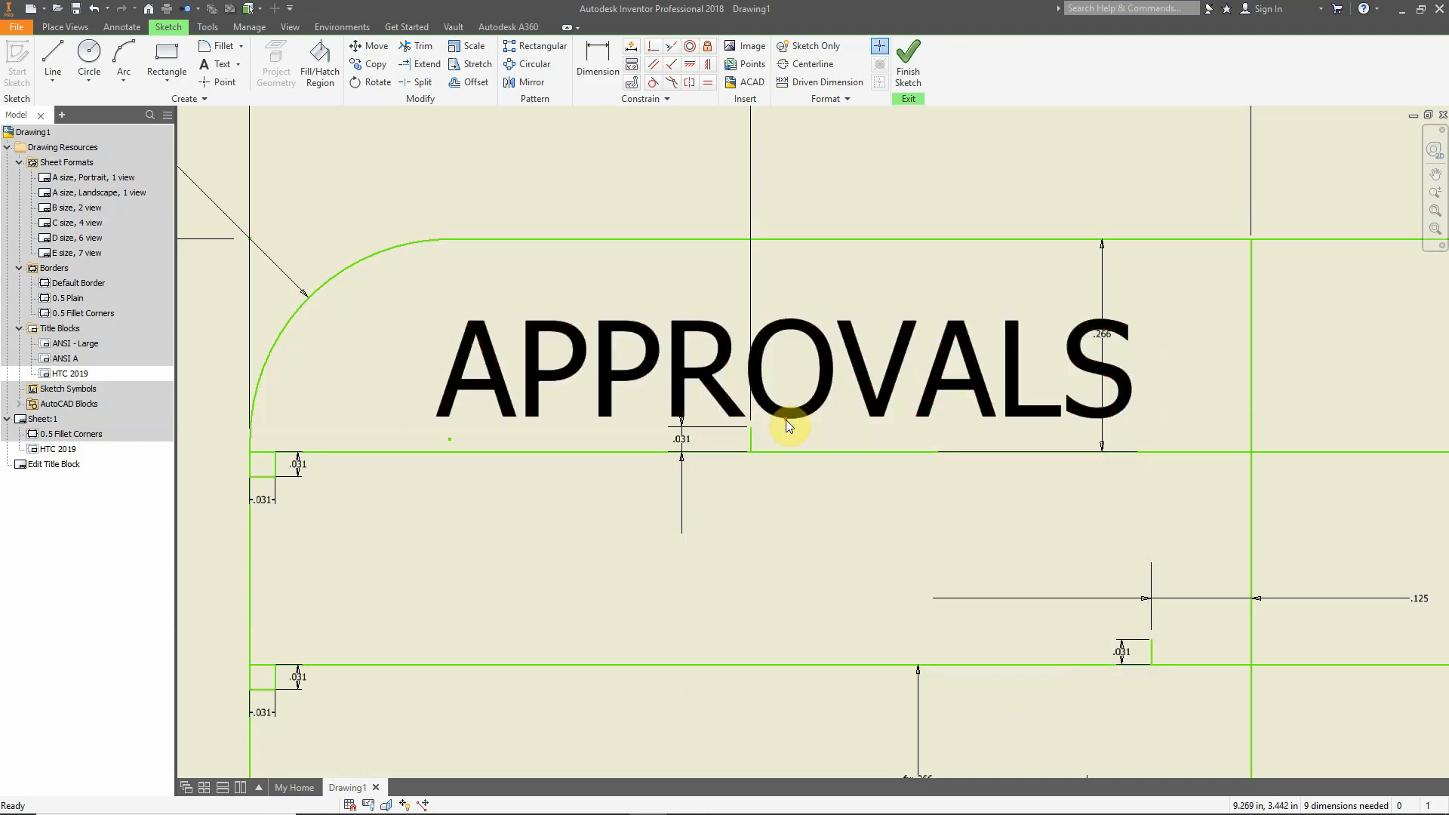
{"action": "left_click_drag", "start_coordinate": [785, 419], "coordinate": [751, 428]}
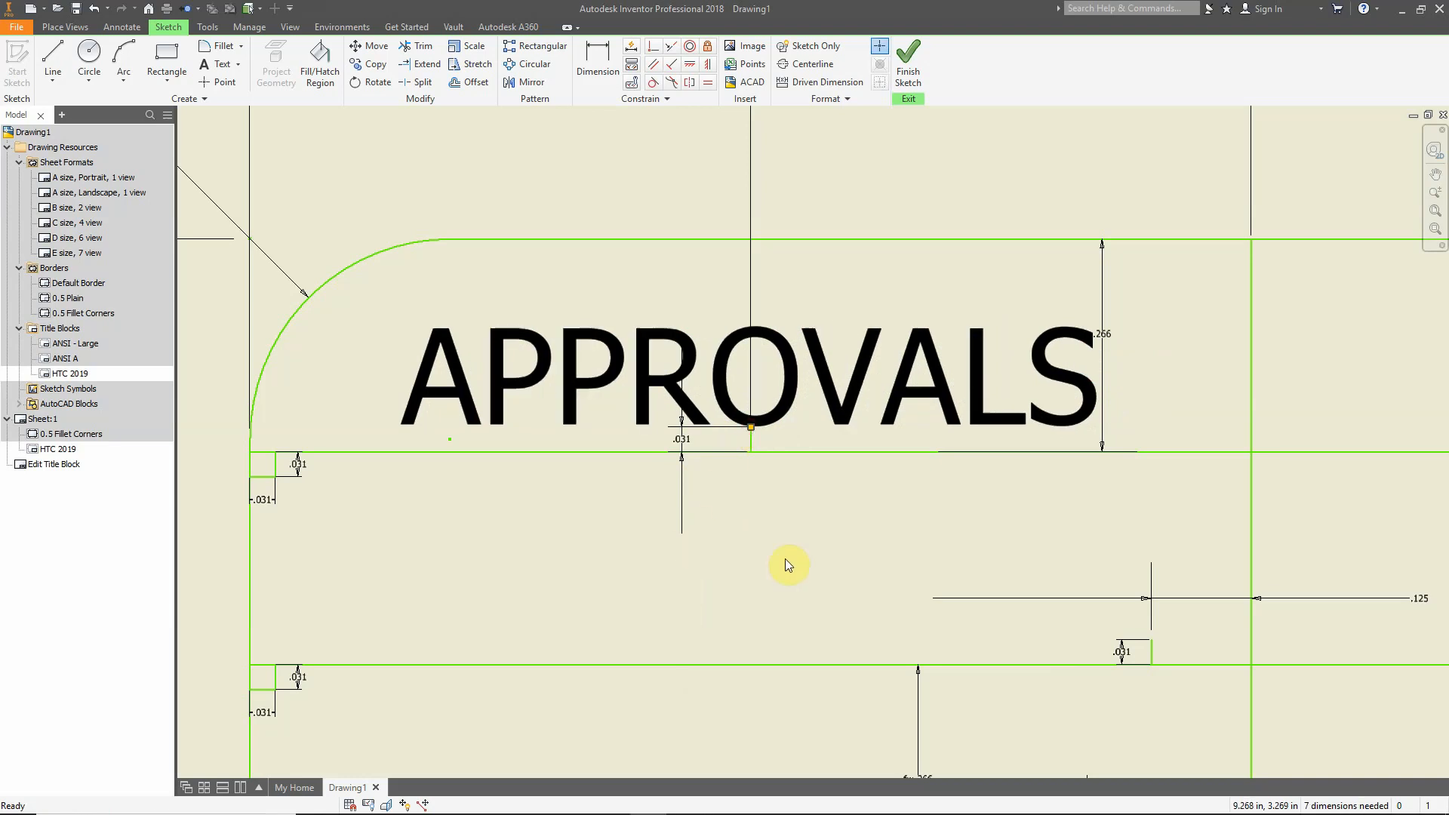
{"action": "scroll", "coordinate": [625, 543], "scroll_direction": "down", "scroll_amount": 2}
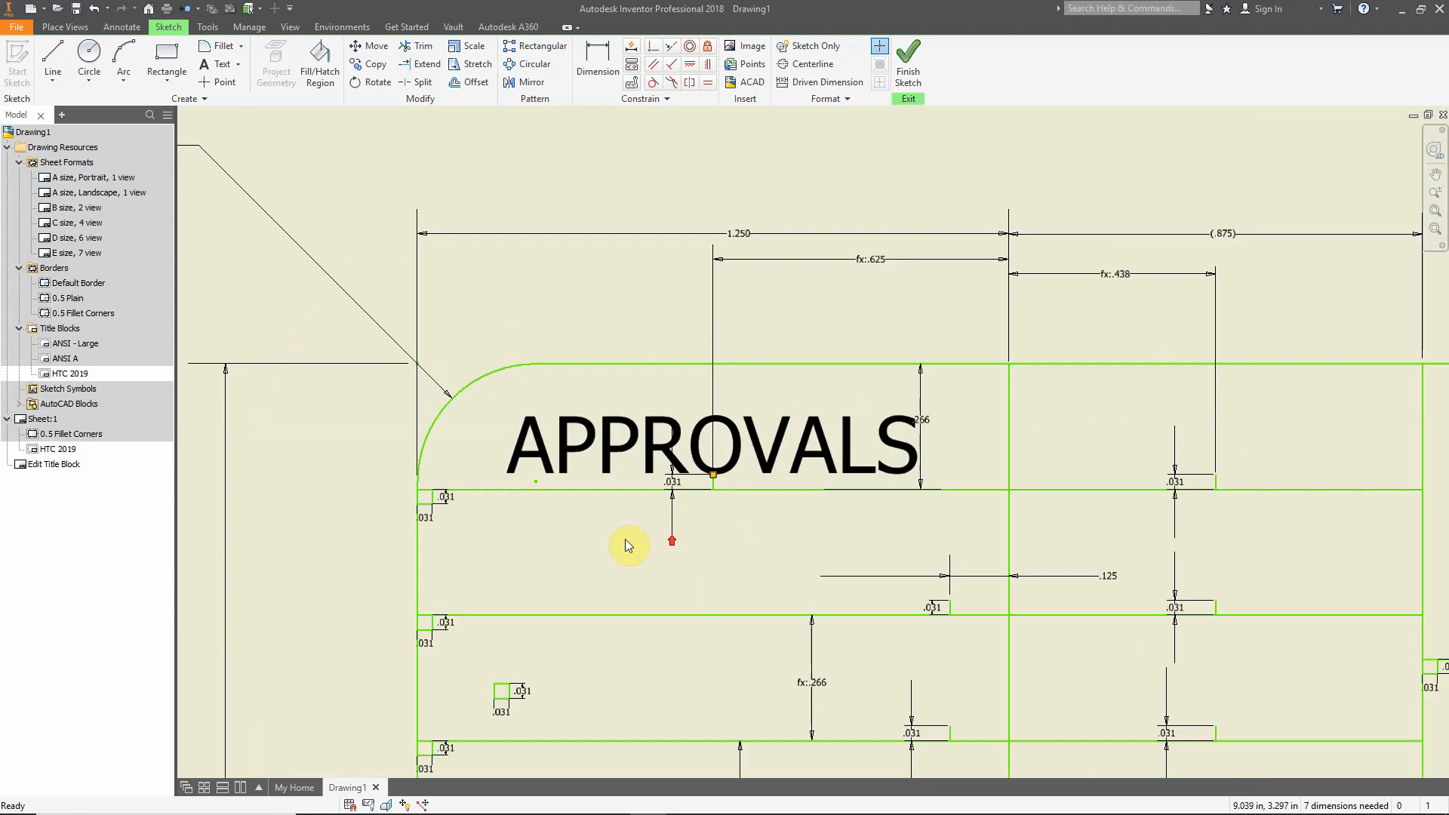
{"action": "scroll", "coordinate": [783, 592], "scroll_direction": "down", "scroll_amount": 1}
{"action": "mouse_move", "coordinate": [783, 592]}
{"action": "middle_mouse_down"}
{"action": "mouse_move", "coordinate": [462, 478]}
{"action": "mouse_move", "coordinate": [731, 523]}
{"action": "middle_mouse_up"}
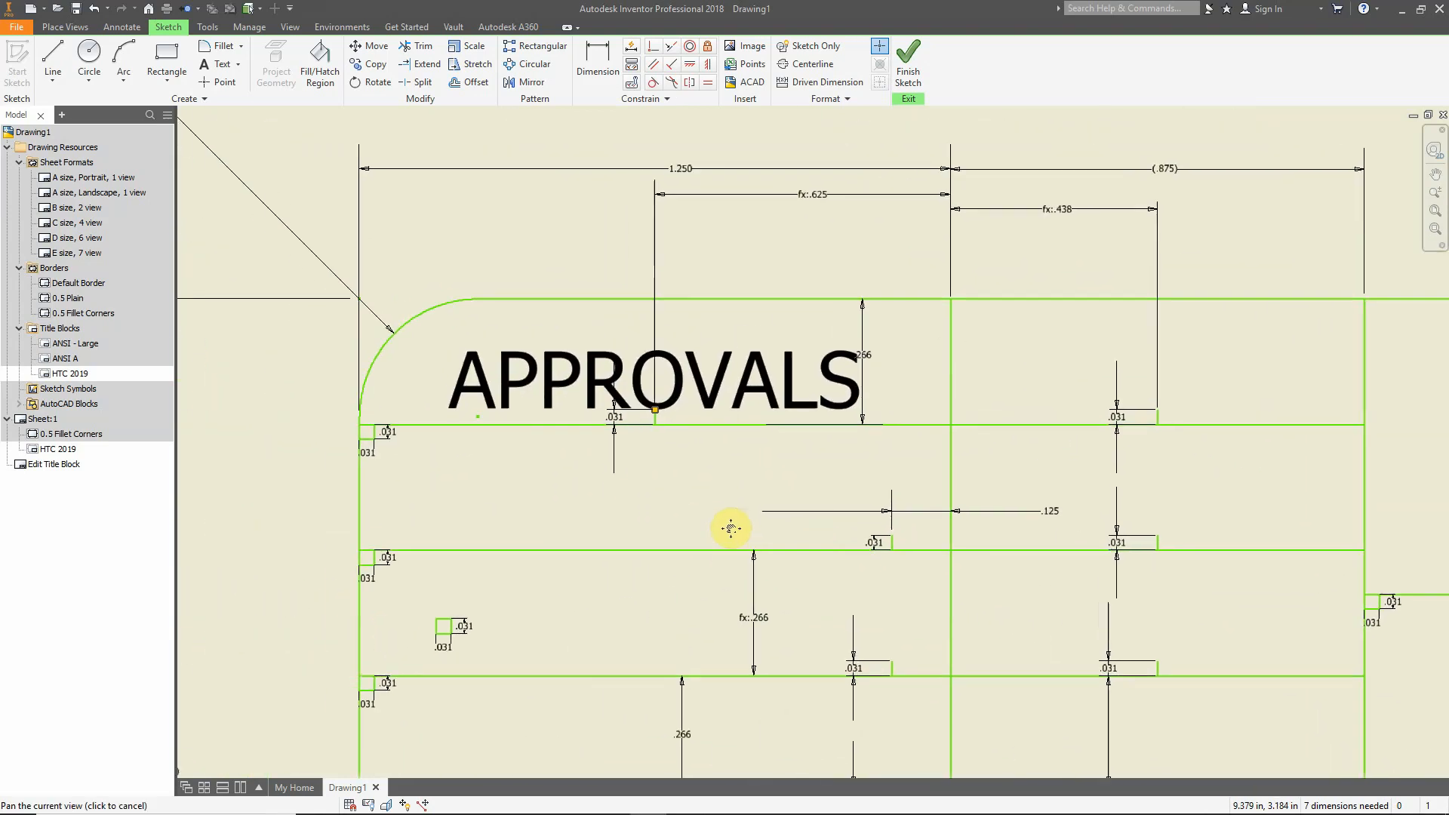
{"action": "left_click", "coordinate": [715, 383]}
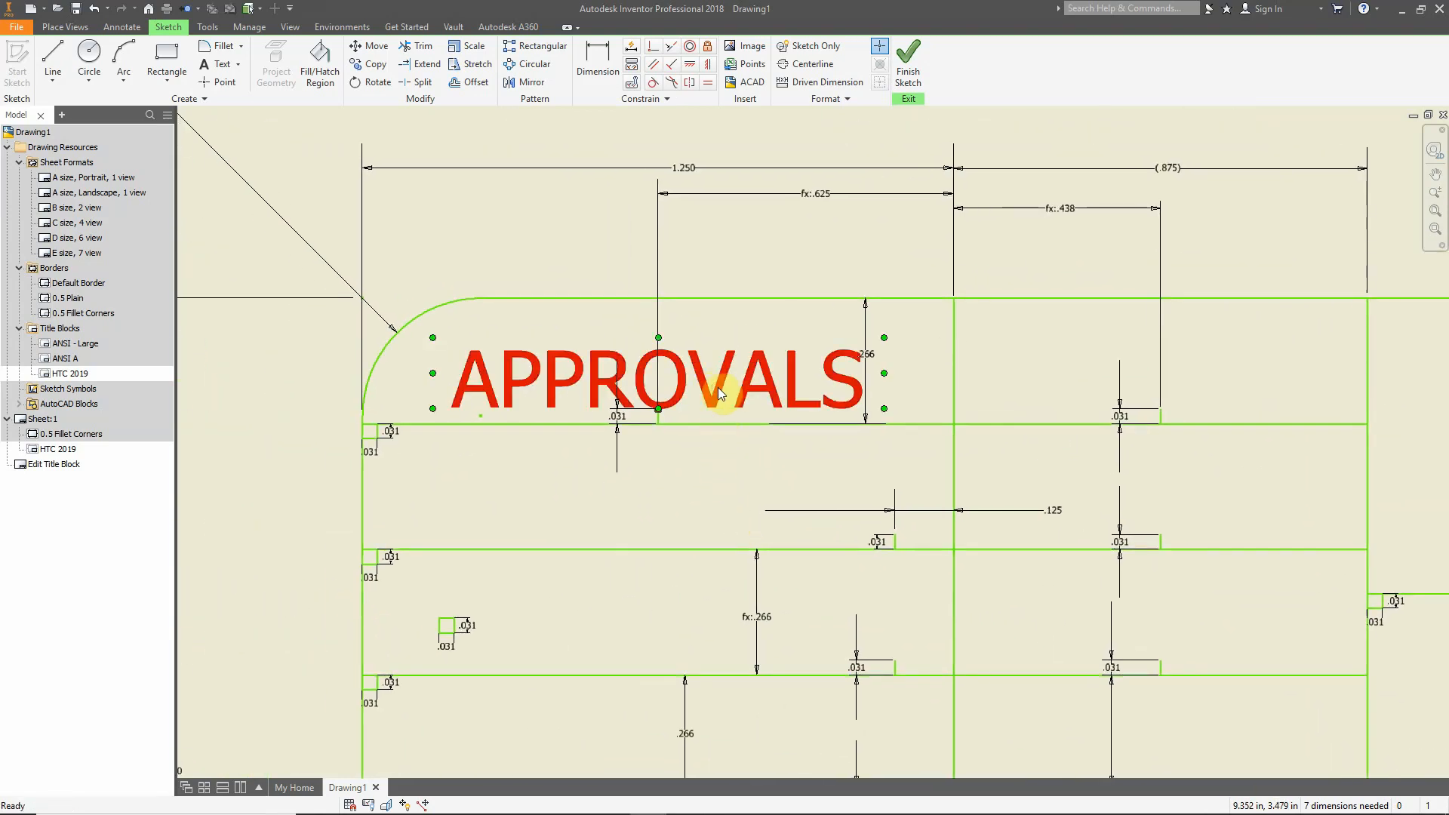
{"action": "left_click", "coordinate": [718, 390]}
{"action": "key", "text": "ctrl+c"}
{"action": "middle_click_drag", "start_coordinate": [1211, 390], "coordinate": [924, 347]}
{"action": "key", "text": "ctrl+v"}
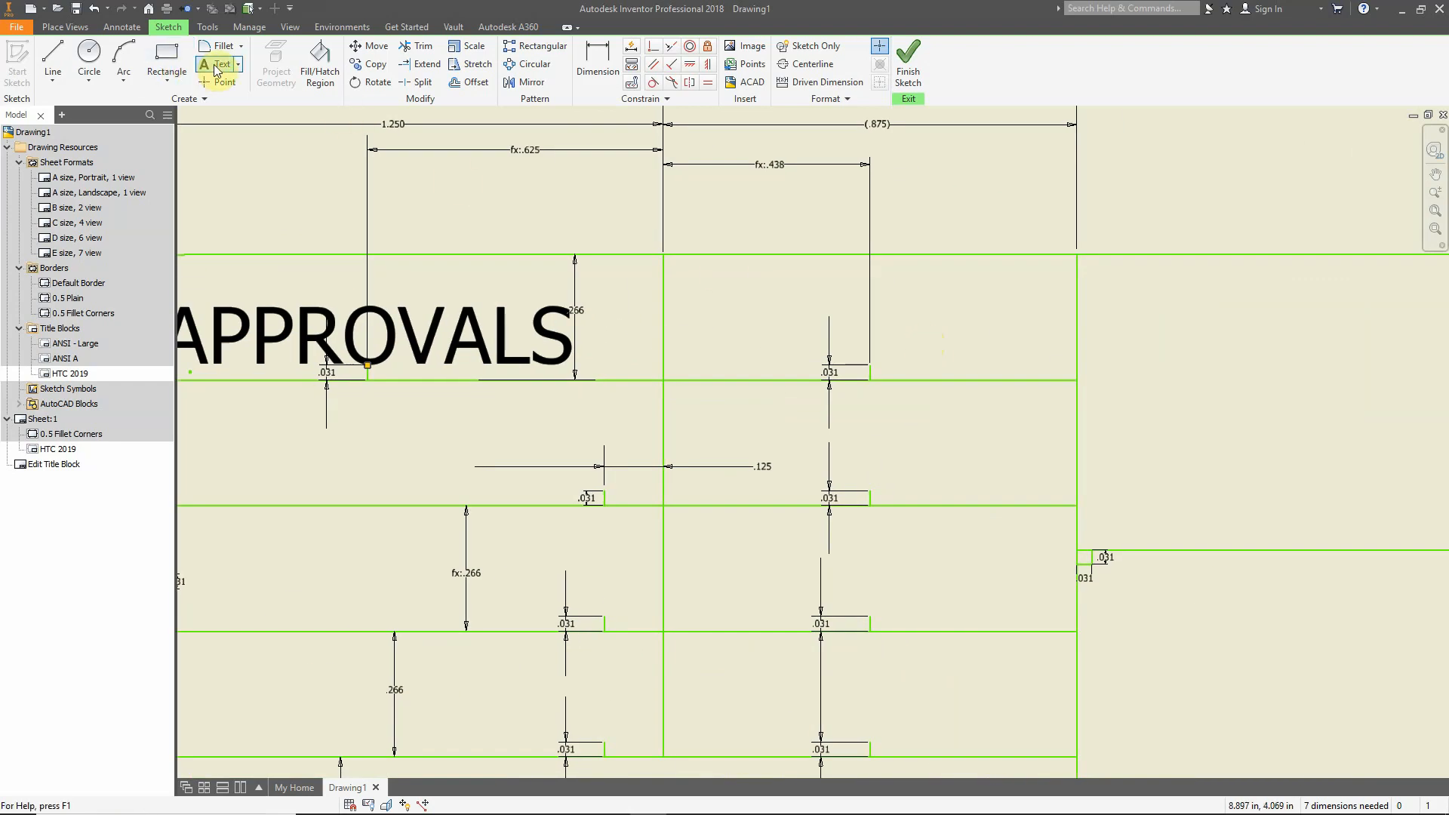
Add the text DATE with center and bottom justification in the 0.875 in wide cell beside APPROVALS
{"action": "left_click", "coordinate": [679, 275]}
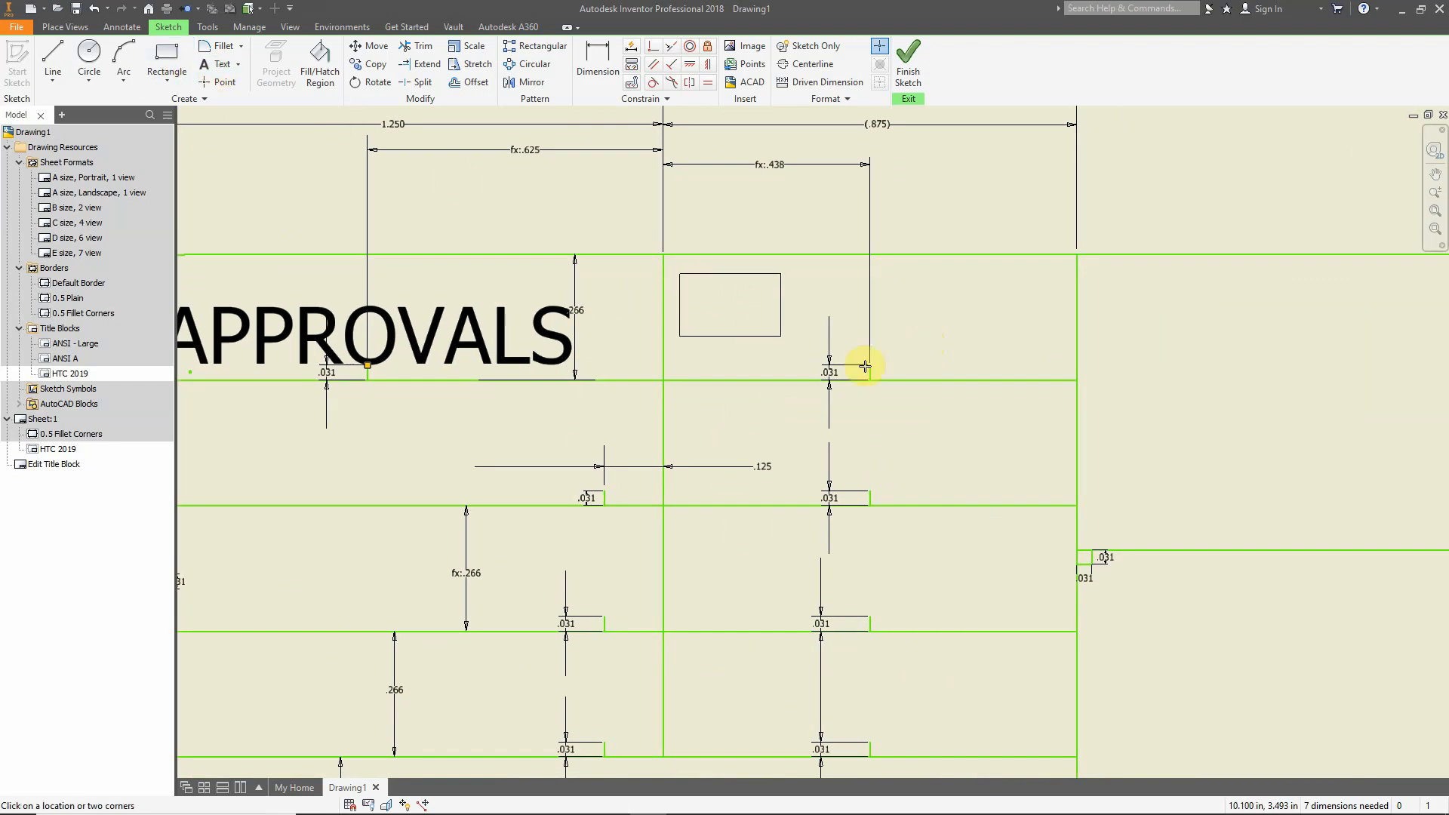
{"action": "left_click", "coordinate": [1063, 366]}
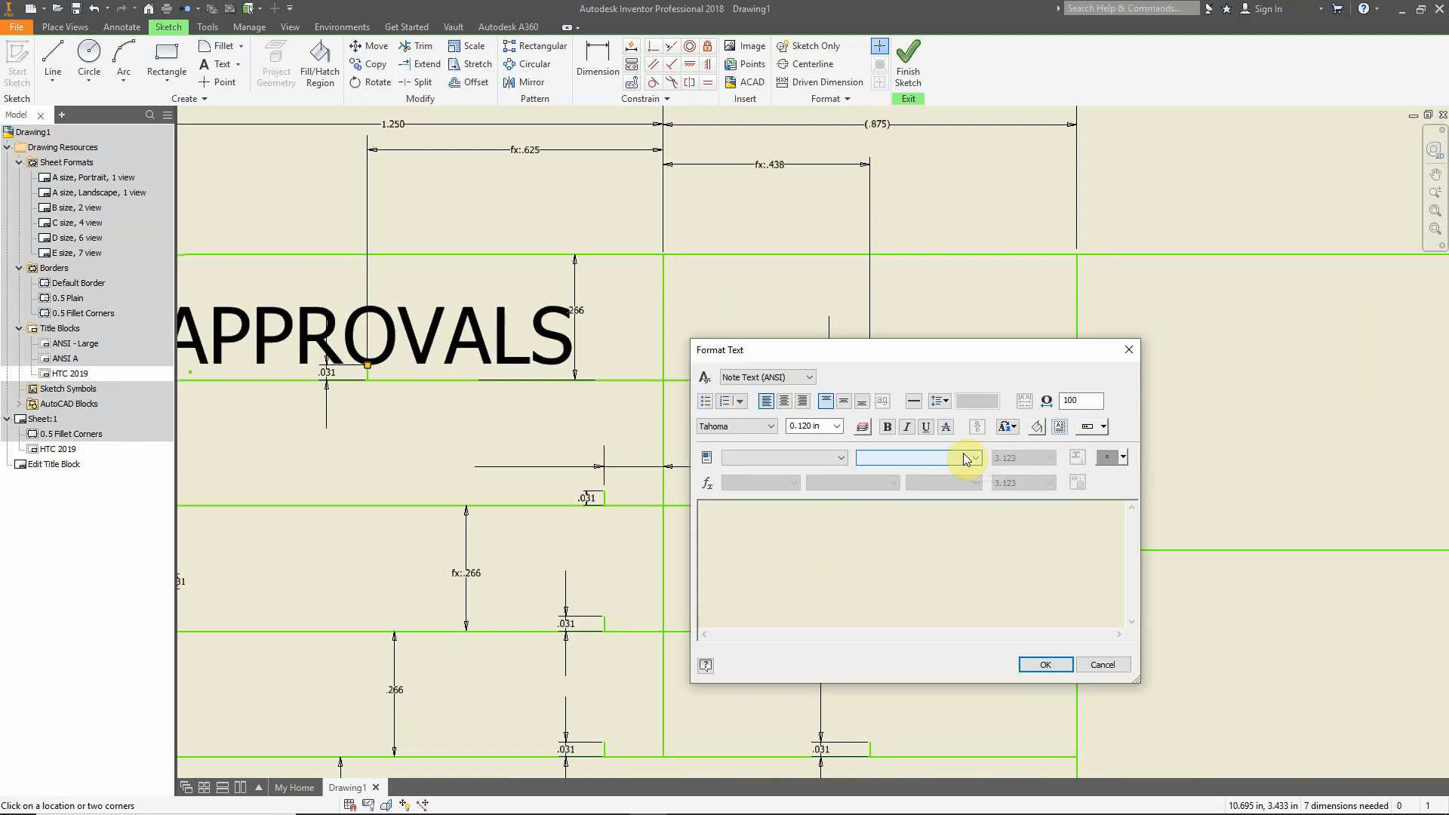
{"action": "type", "text": "DATE"}
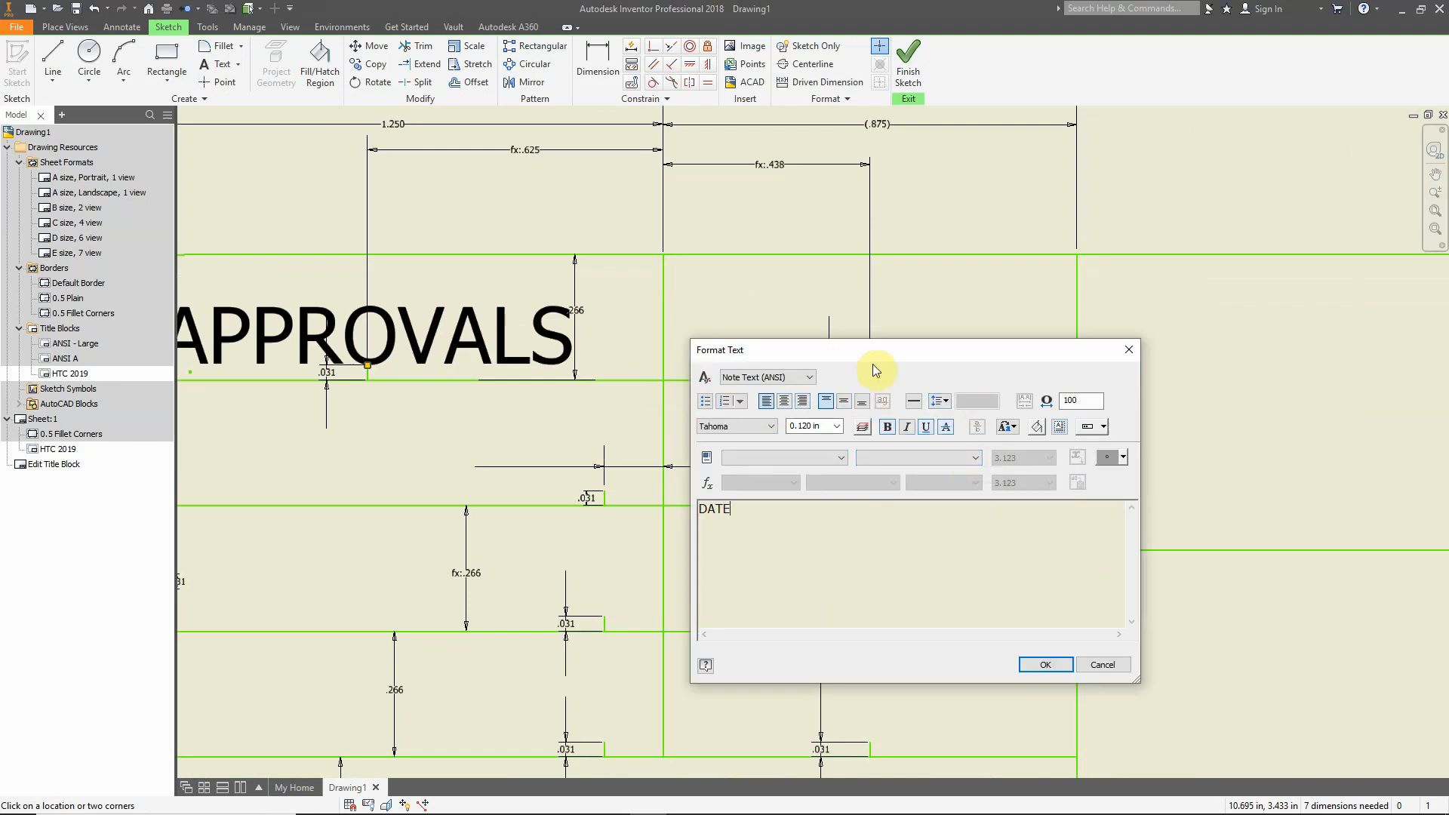
{"action": "left_click", "coordinate": [861, 402]}
{"action": "left_click", "coordinate": [784, 401]}
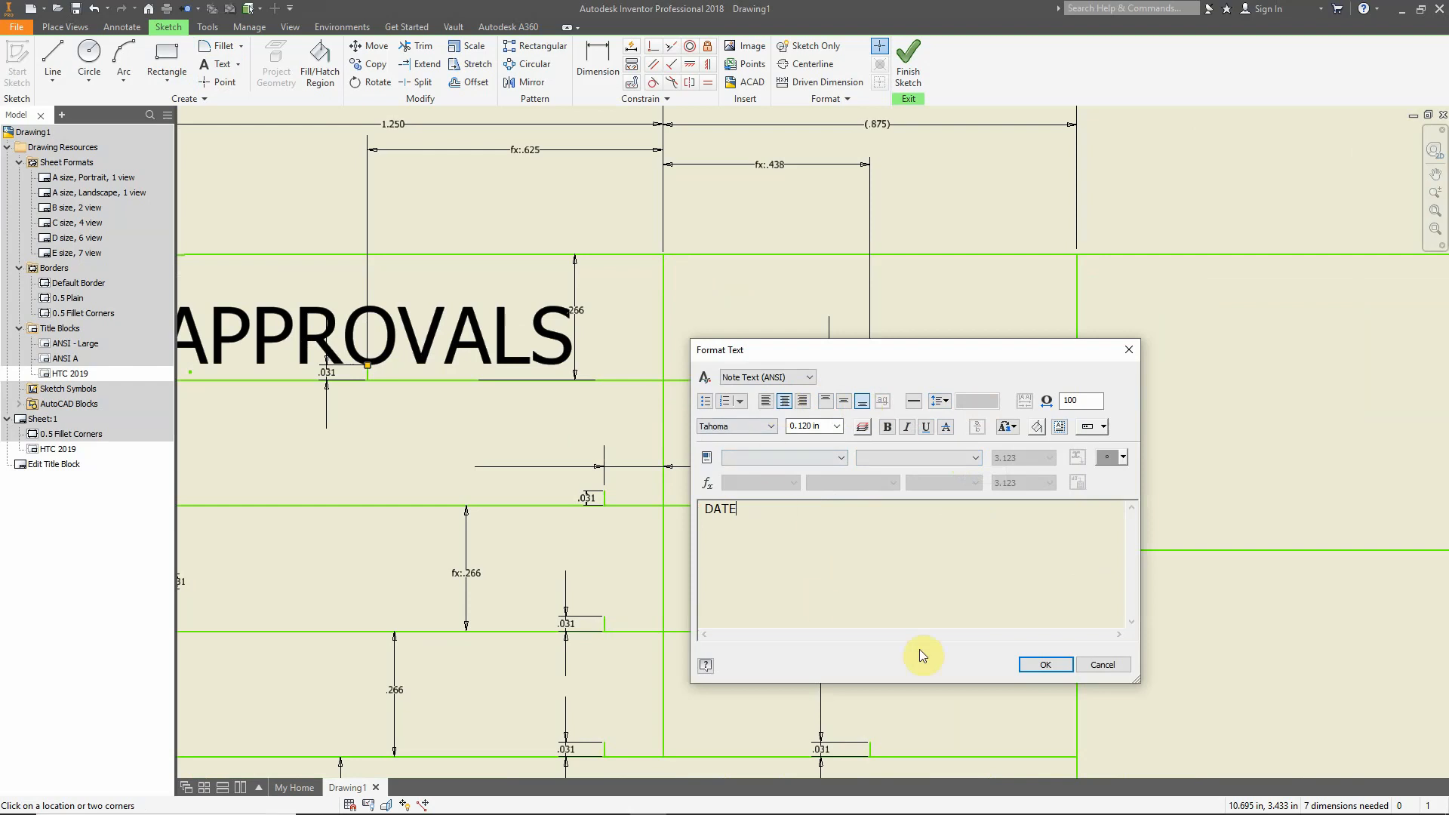
{"action": "left_click", "coordinate": [1047, 665]}
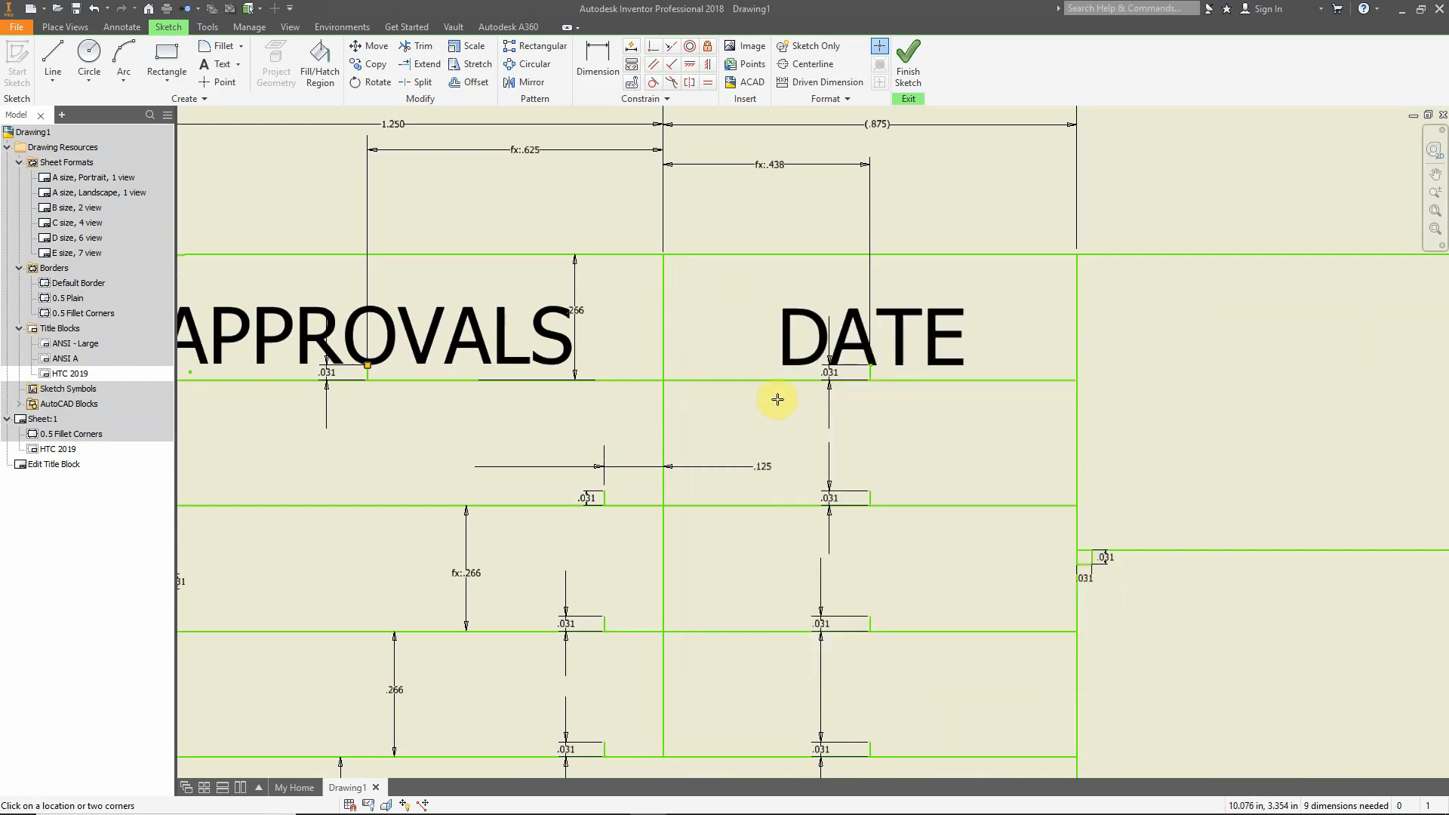
Shrink the DATE text box from its left and top edges so it fits inside the cell
{"action": "key", "text": "Escape"}
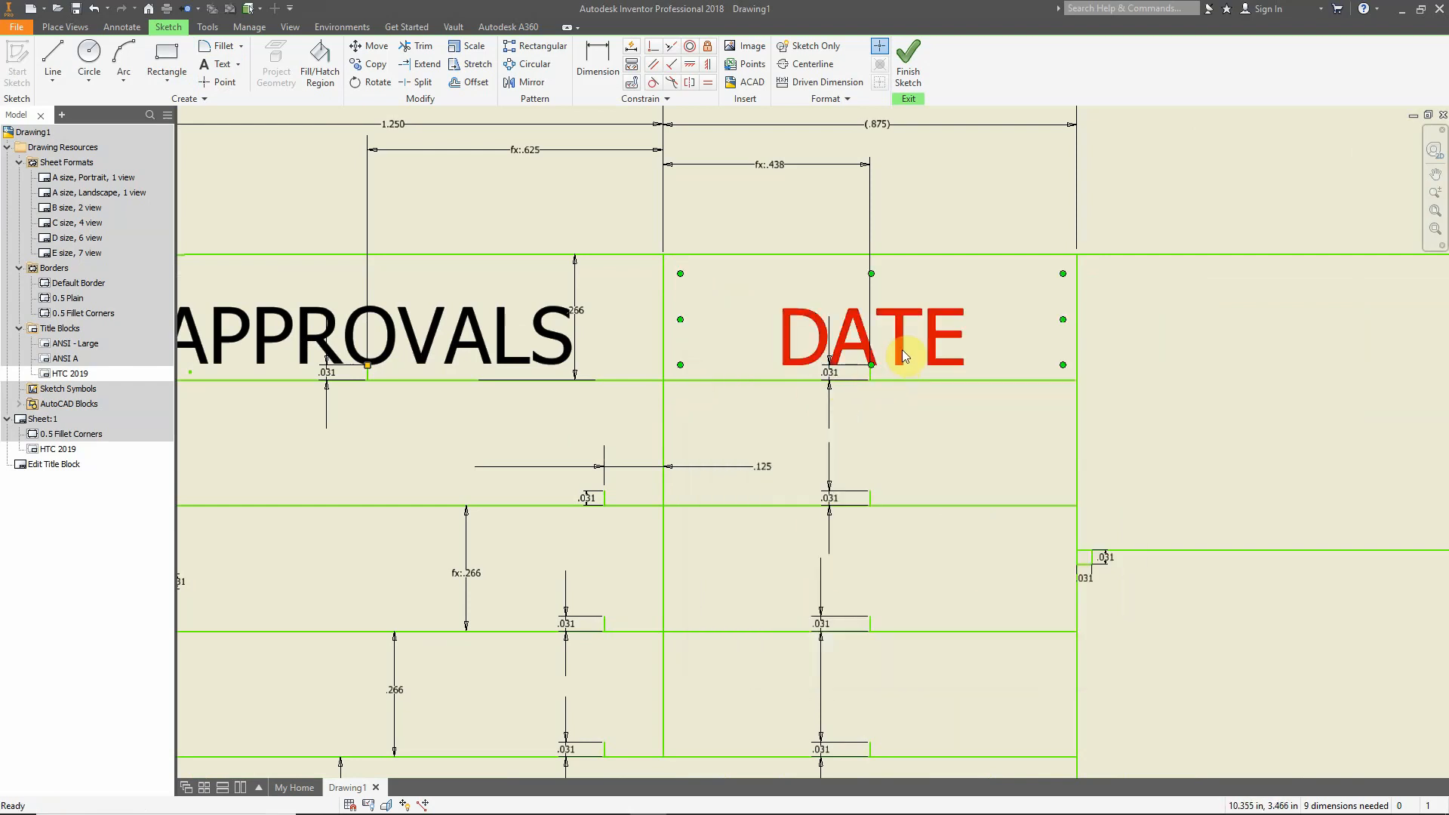
{"action": "left_click", "coordinate": [903, 352]}
{"action": "left_click_drag", "start_coordinate": [681, 322], "coordinate": [787, 326]}
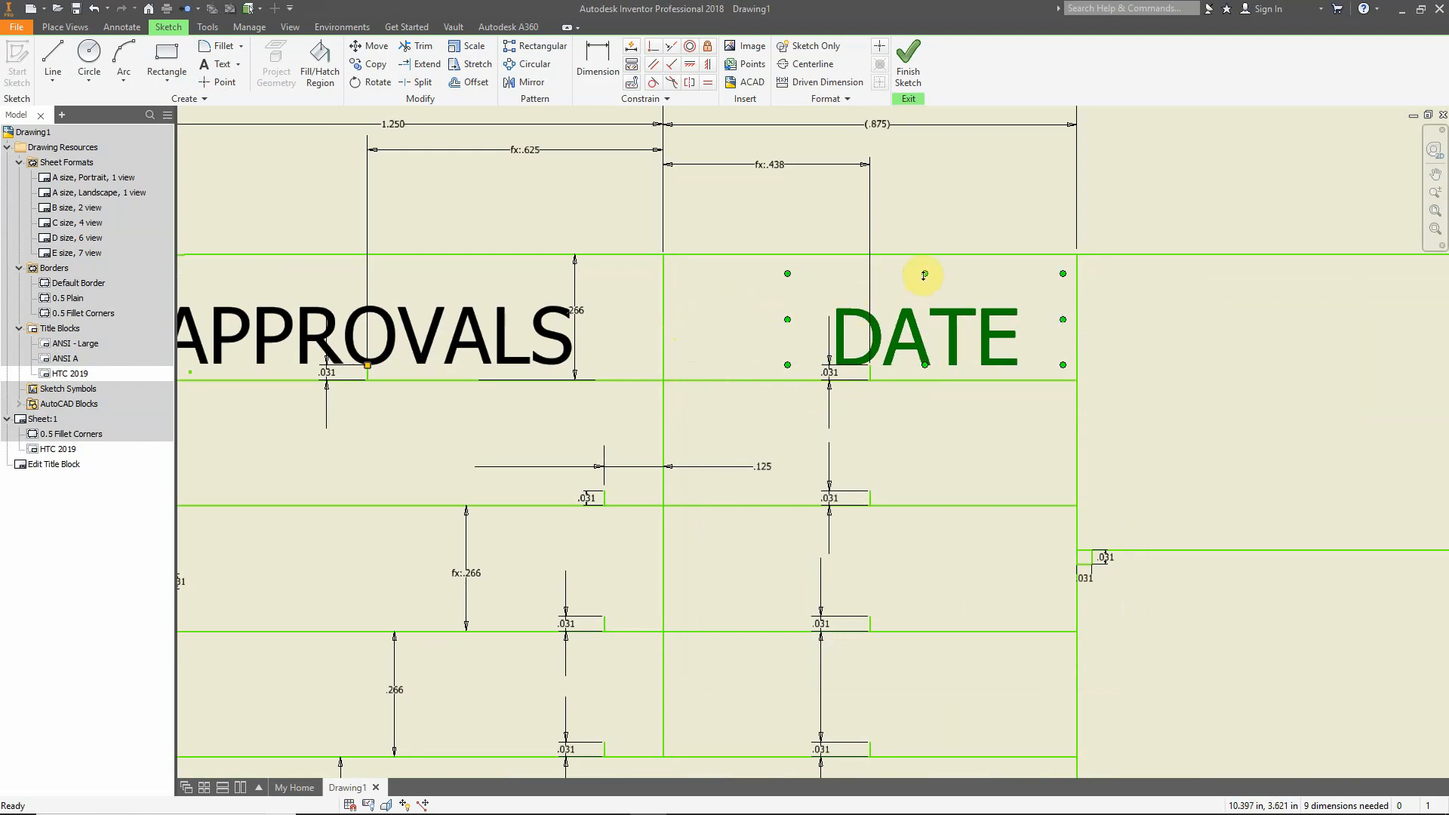
{"action": "left_click_drag", "start_coordinate": [924, 275], "coordinate": [922, 299]}
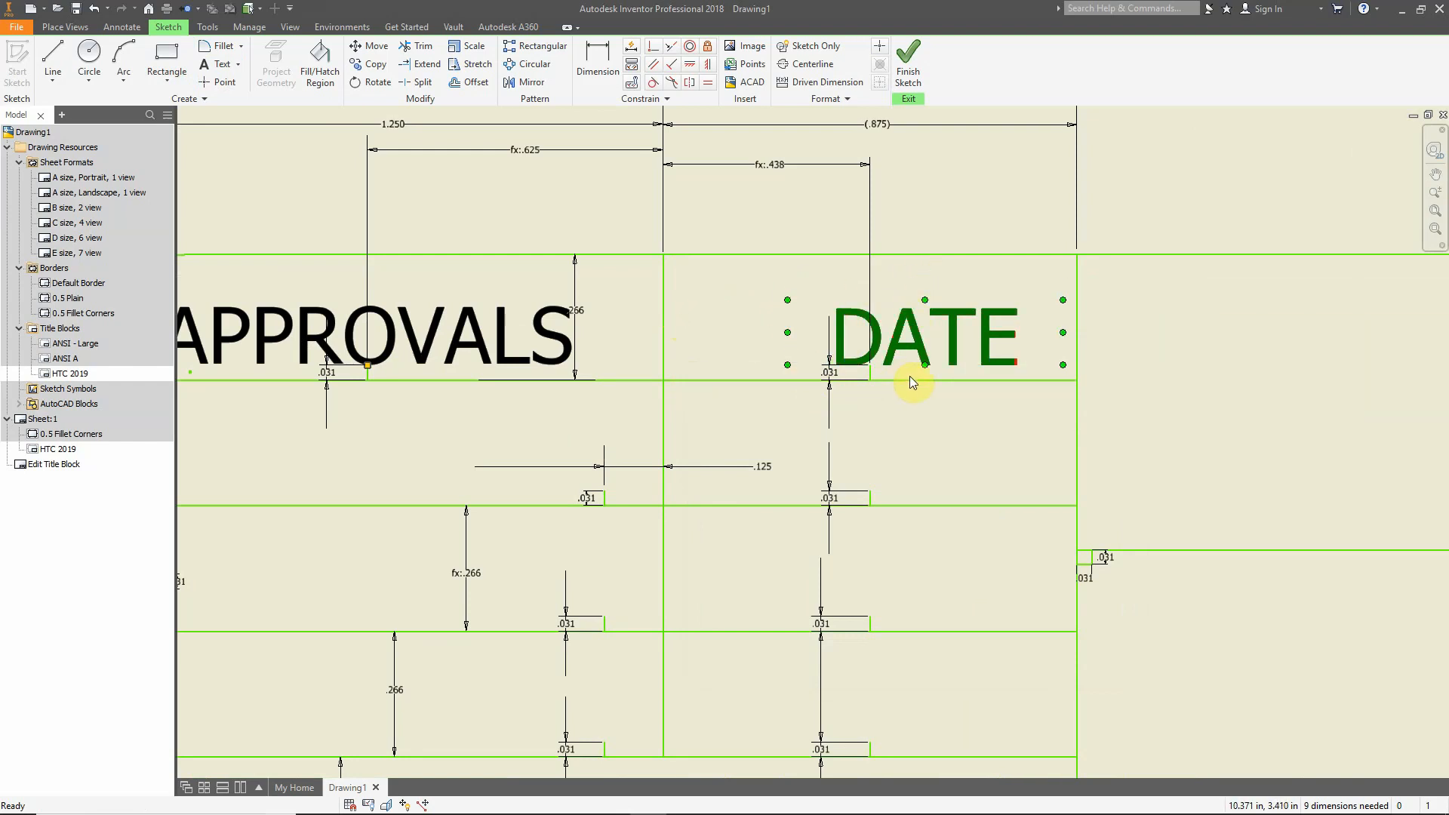
Move the DATE text by its bottom-center point and attach that point to the upper end of the cell's 0.031 in guide line
{"action": "left_click_drag", "start_coordinate": [925, 368], "coordinate": [786, 292]}
{"action": "scroll", "coordinate": [794, 306], "scroll_direction": "down", "scroll_amount": 6}
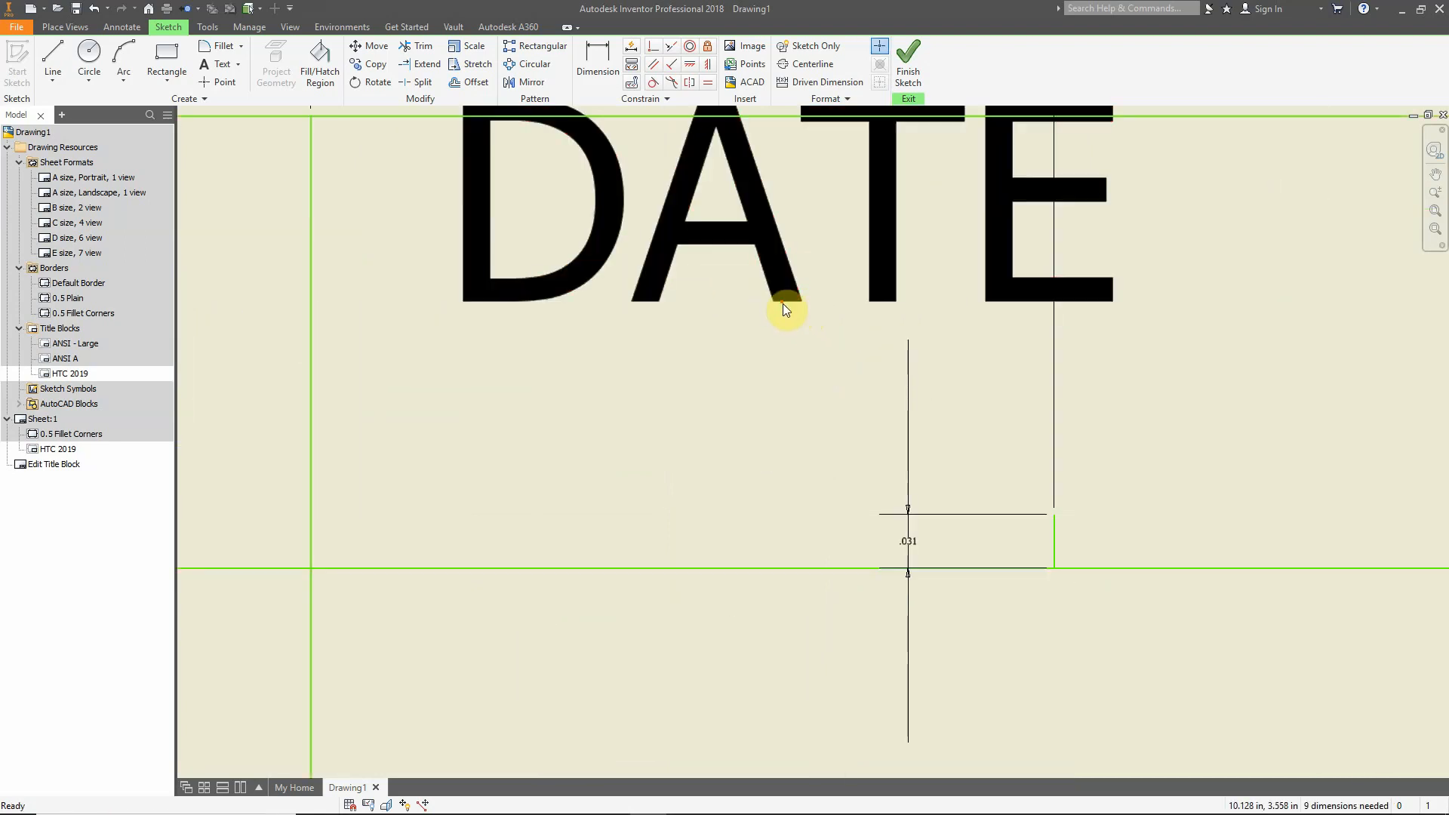
{"action": "left_click_drag", "start_coordinate": [785, 306], "coordinate": [1057, 522]}
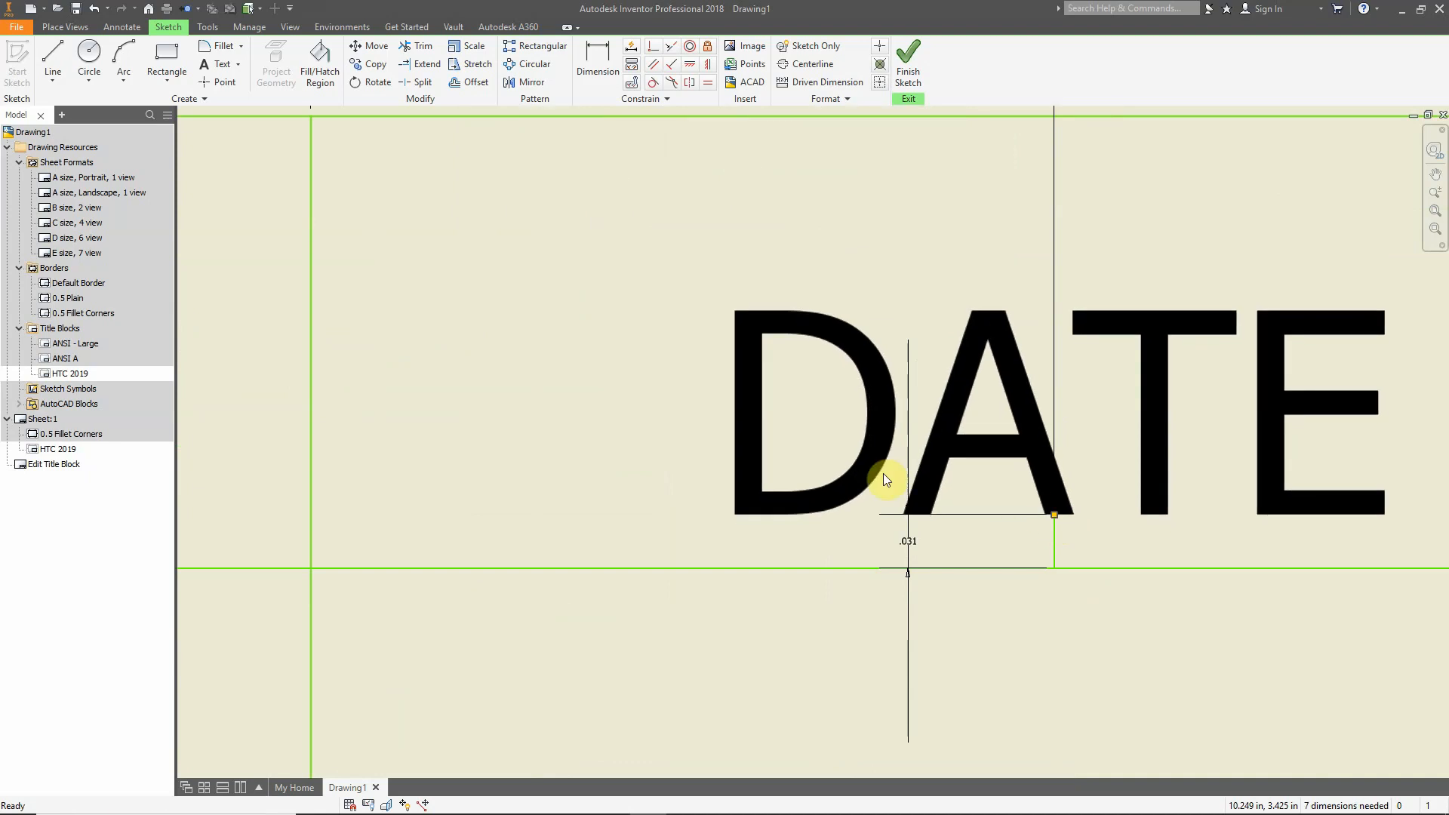
Finish the title block sketch and save the edits to HTC 2019
{"action": "scroll", "coordinate": [1022, 404], "scroll_direction": "up", "scroll_amount": 5}
{"action": "scroll", "coordinate": [1024, 406], "scroll_direction": "down", "scroll_amount": 3}
{"action": "mouse_move", "coordinate": [777, 528]}
{"action": "middle_mouse_down"}
{"action": "mouse_move", "coordinate": [799, 395]}
{"action": "mouse_move", "coordinate": [738, 381]}
{"action": "middle_mouse_up"}
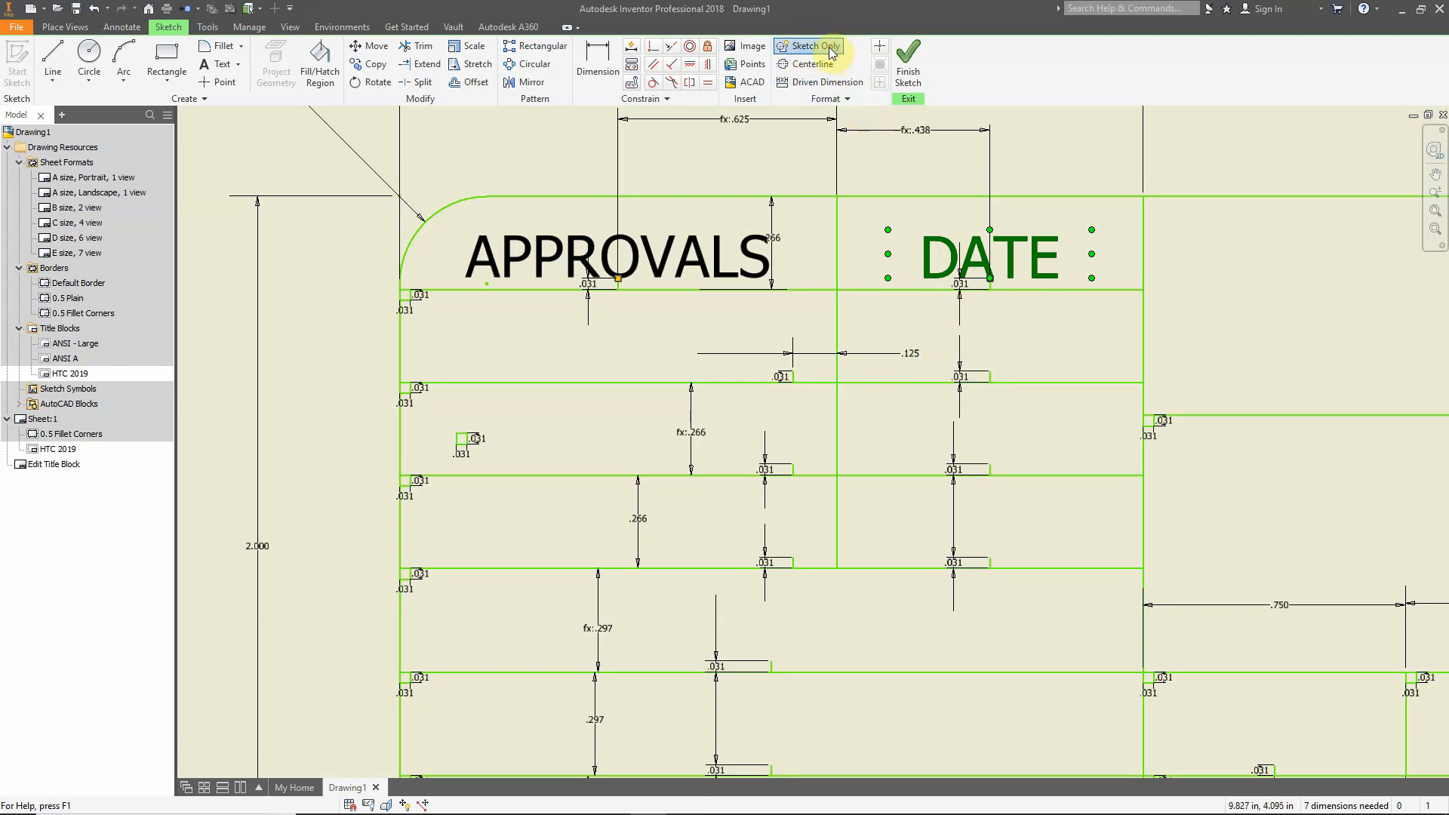
{"action": "left_click", "coordinate": [830, 101]}
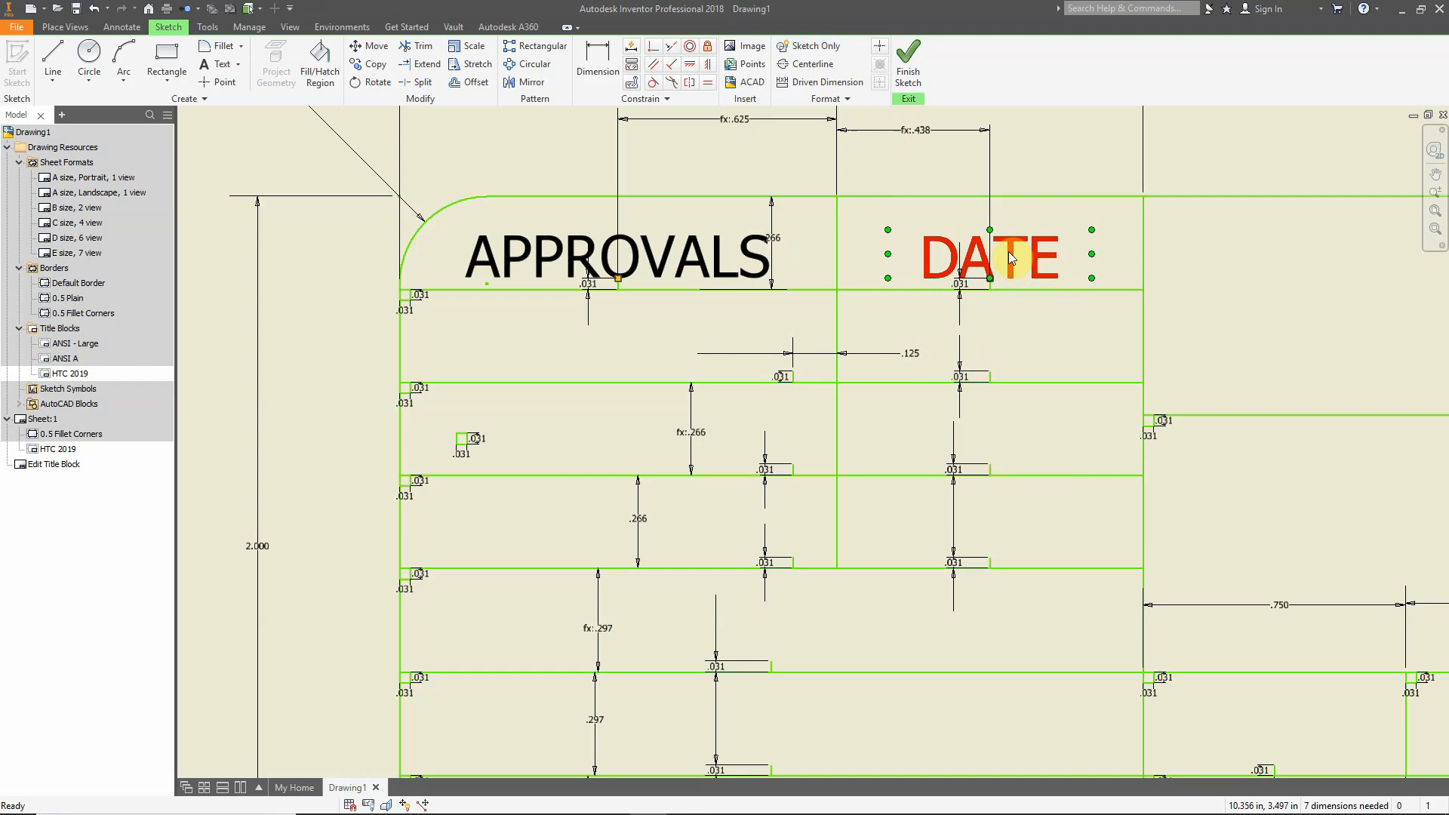
{"action": "left_click", "coordinate": [710, 268], "text": "ctrl"}
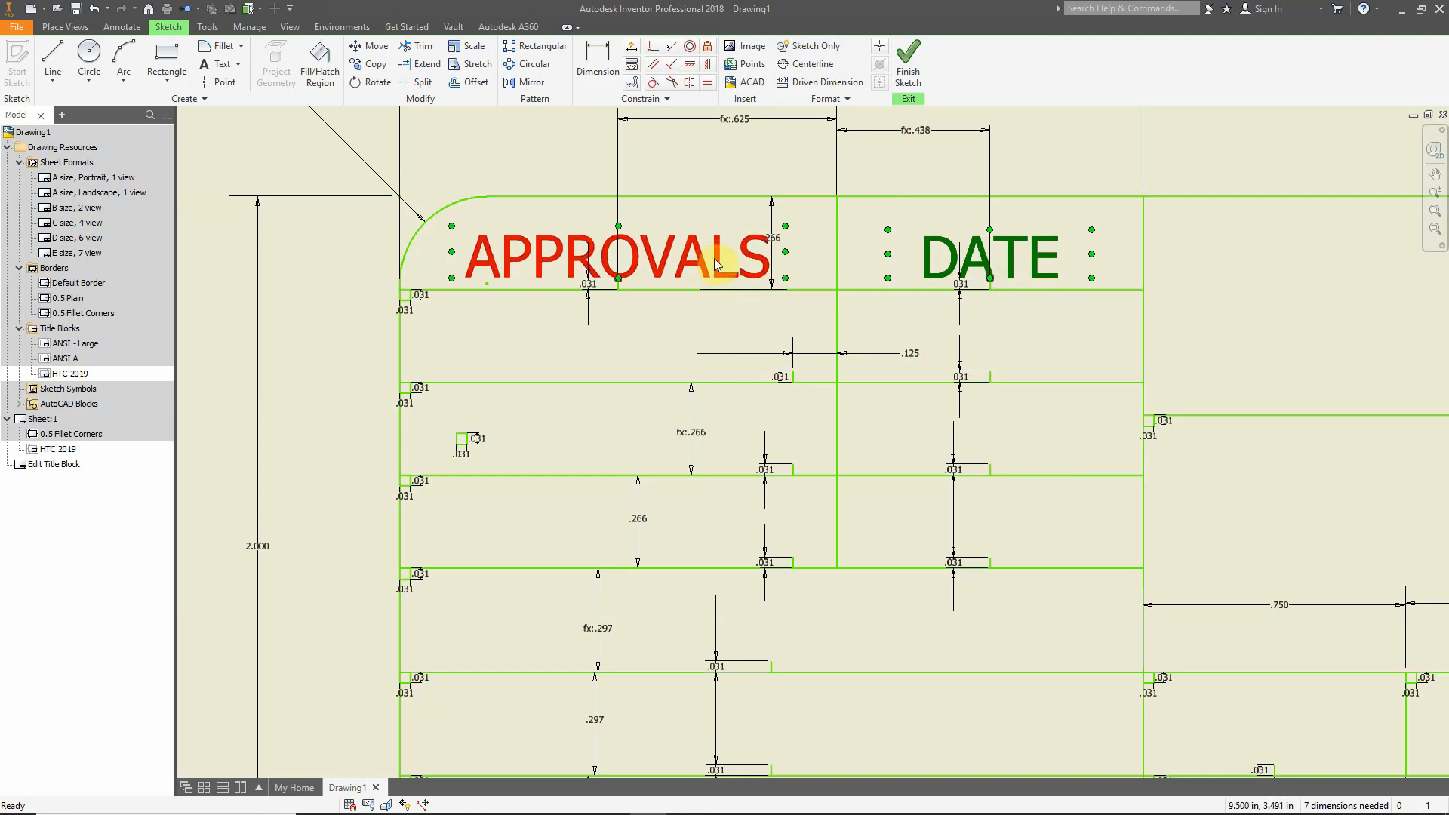
{"action": "left_click", "coordinate": [908, 61]}
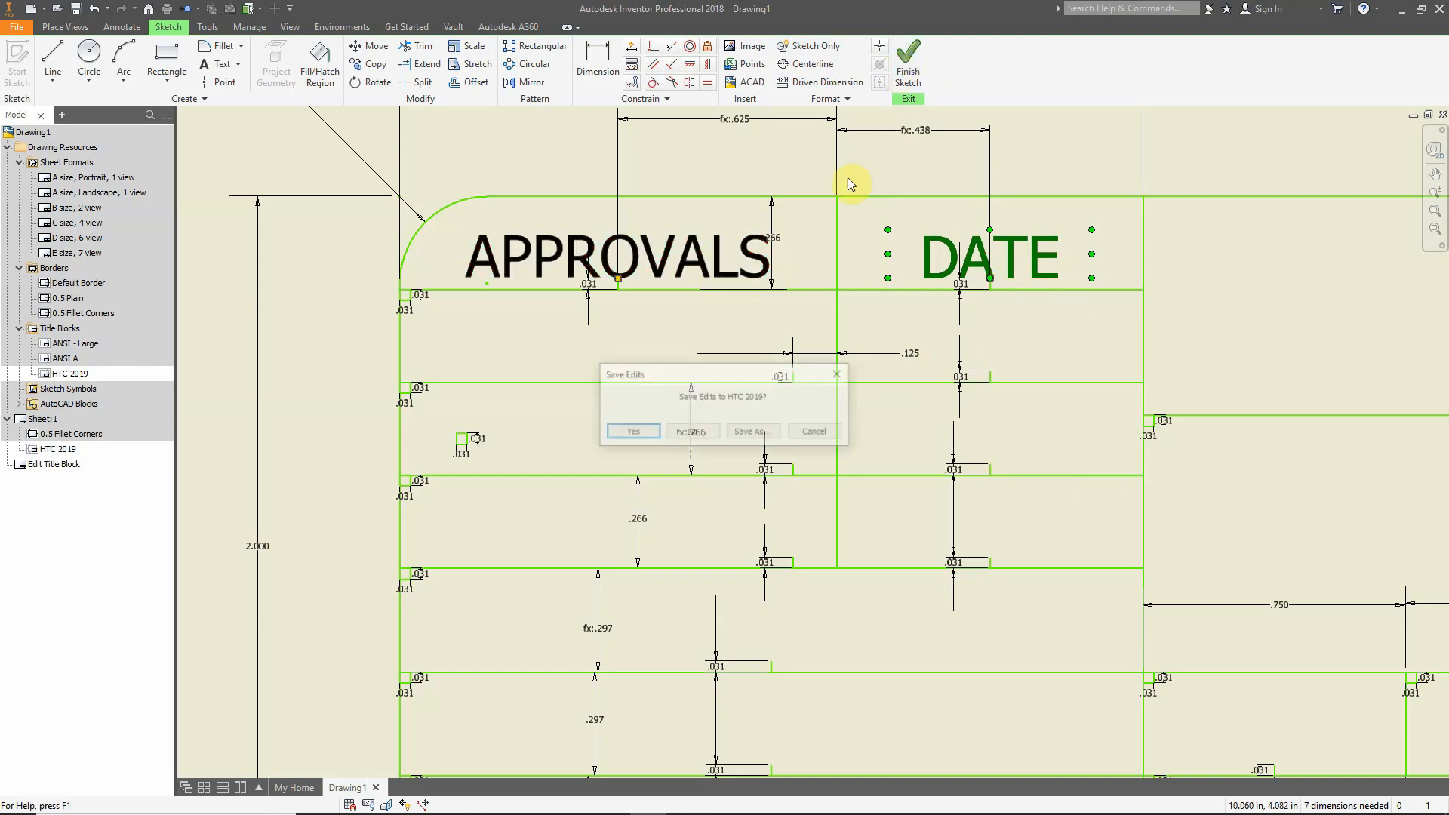
{"action": "left_click", "coordinate": [627, 435]}
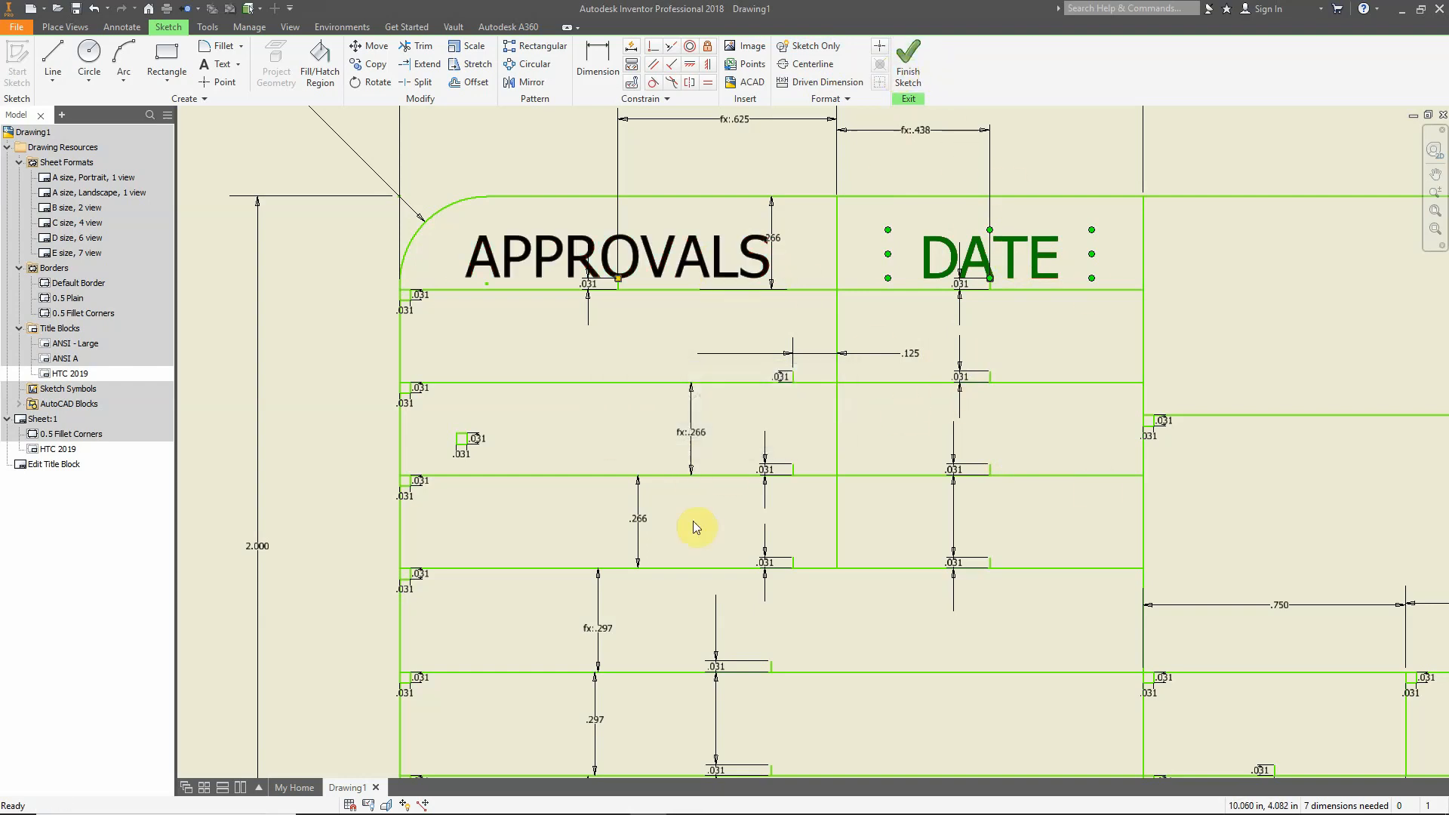
Inspect the title block on the sheet, especially its two lowest rows, for guide lines that still print
{"action": "middle_click_drag", "start_coordinate": [788, 506], "coordinate": [689, 508]}
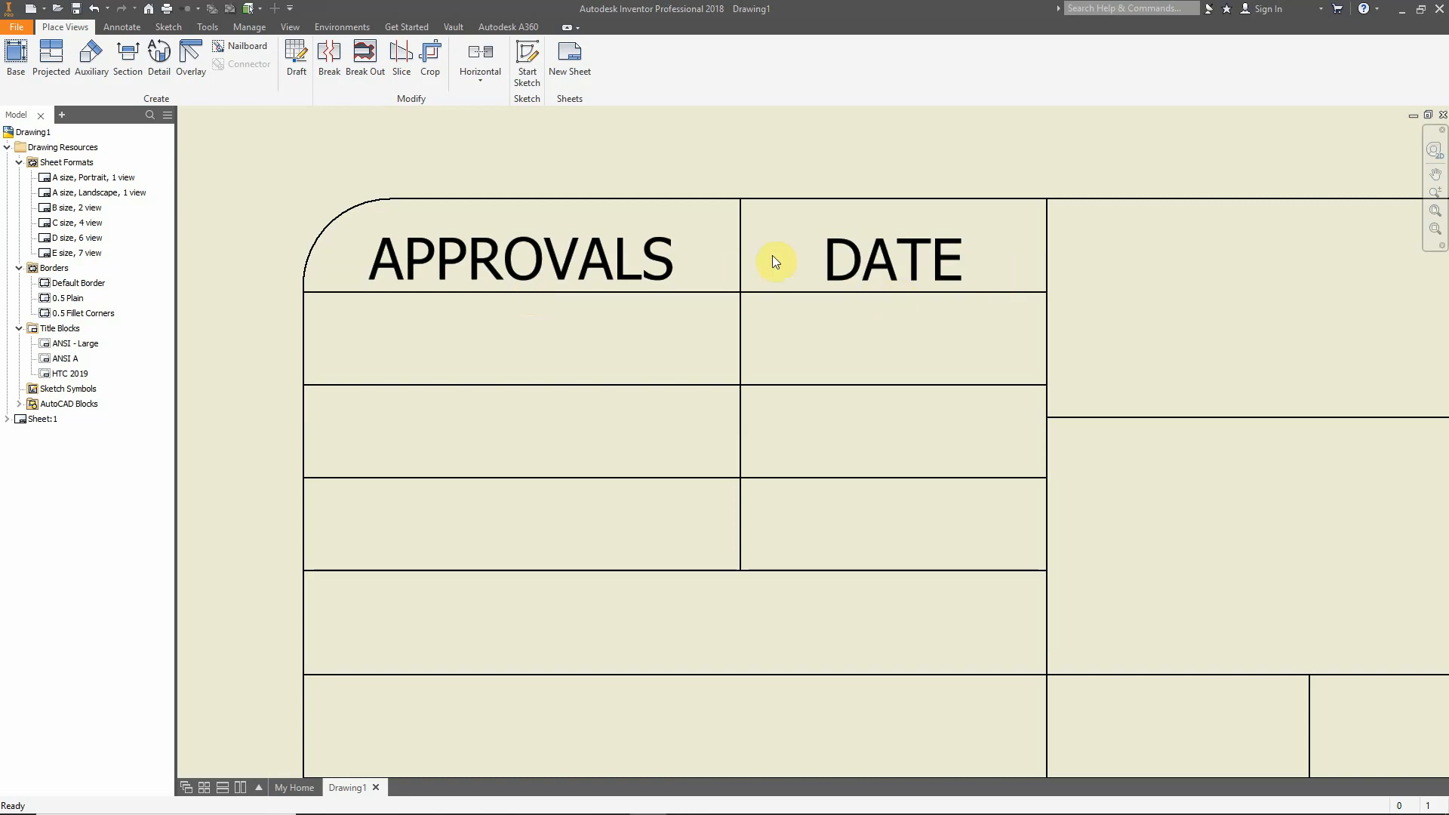
{"action": "scroll", "coordinate": [625, 420], "scroll_direction": "up", "scroll_amount": 4}
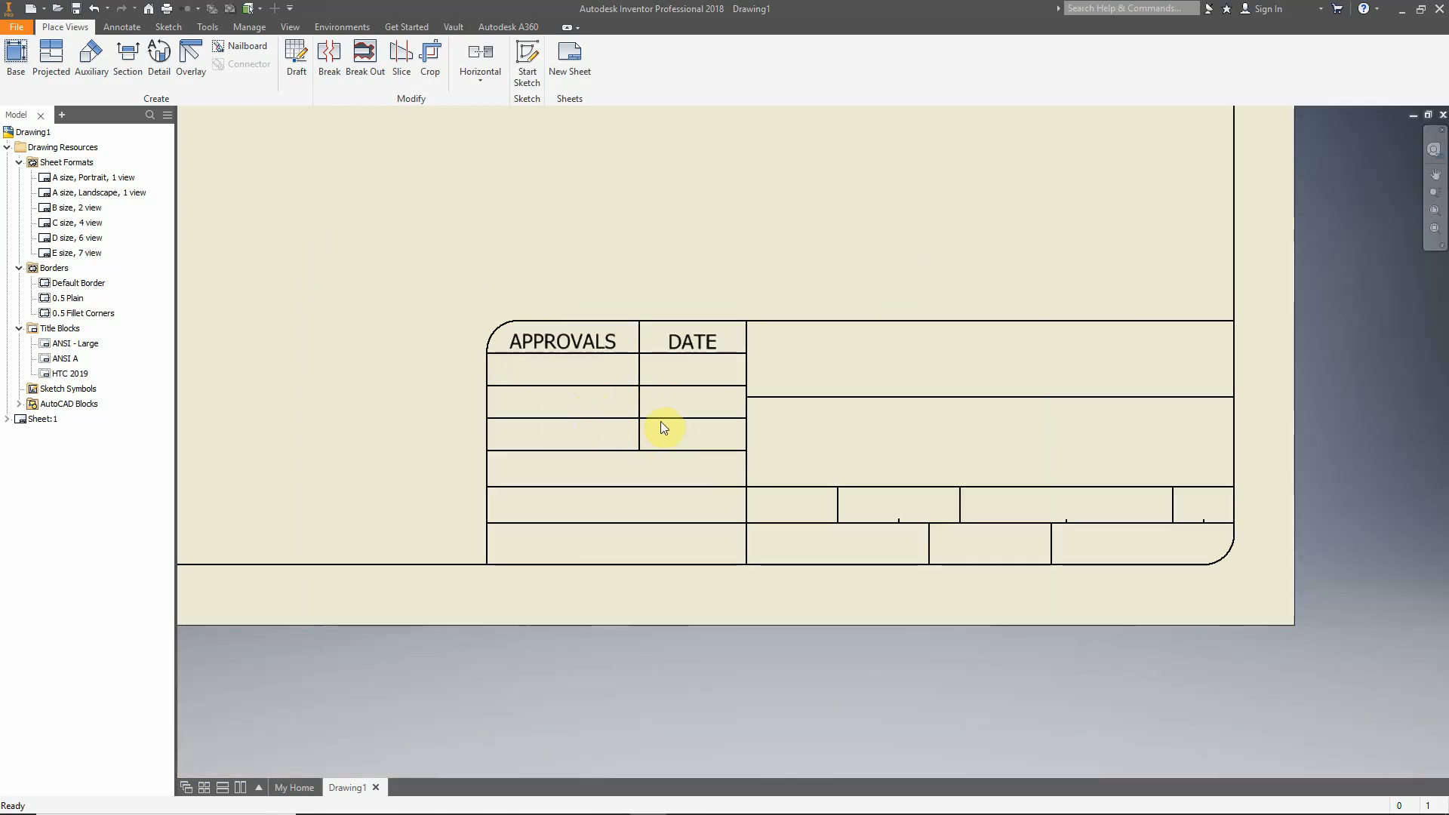
{"action": "scroll", "coordinate": [908, 440], "scroll_direction": "up", "scroll_amount": 3}
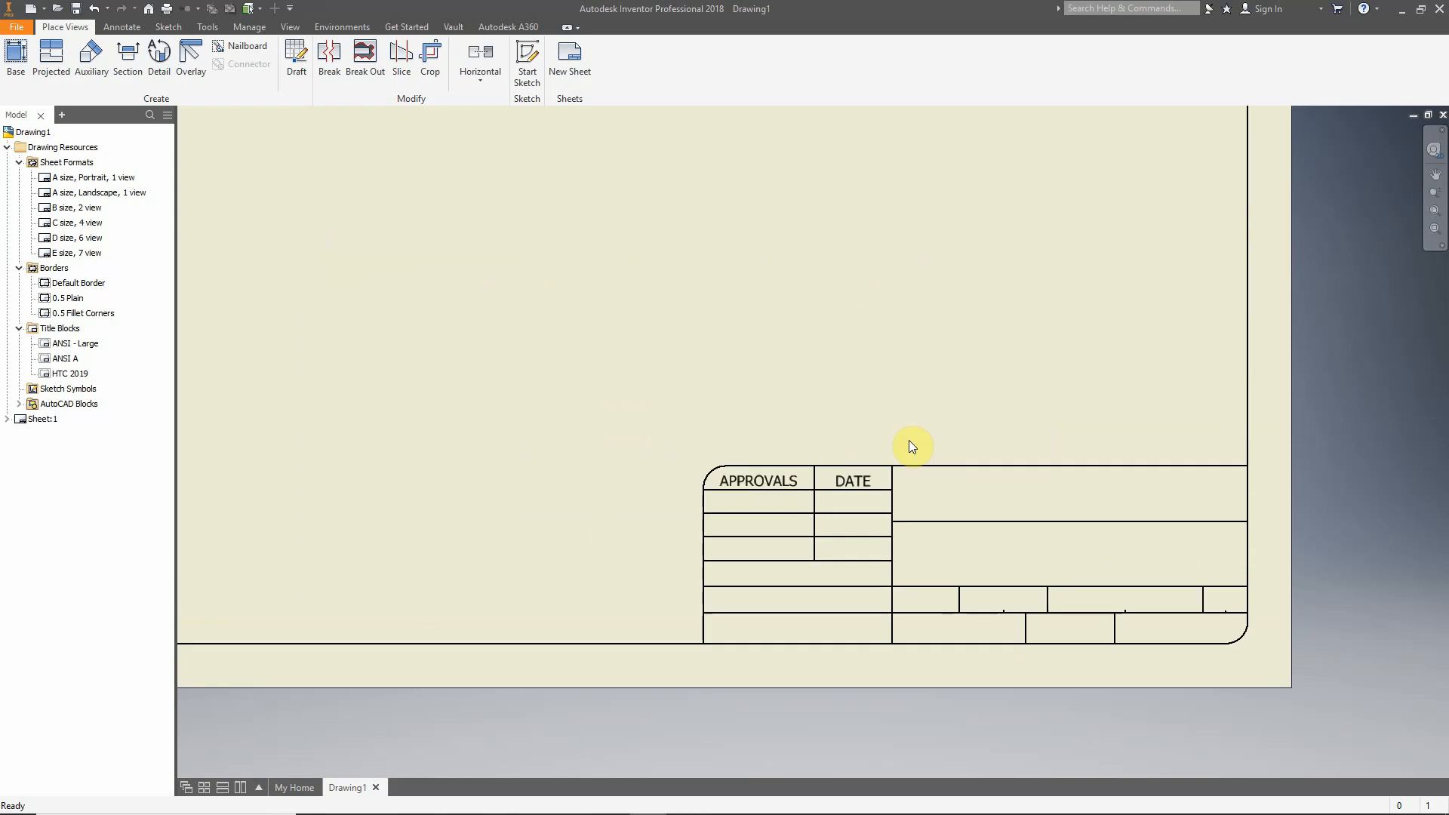
{"action": "middle_click_drag", "start_coordinate": [908, 441], "coordinate": [749, 228]}
{"action": "scroll", "coordinate": [958, 497], "scroll_direction": "down", "scroll_amount": 4}
{"action": "middle_click_drag", "start_coordinate": [1000, 328], "coordinate": [837, 392]}
{"action": "scroll", "coordinate": [838, 391], "scroll_direction": "down", "scroll_amount": 2}
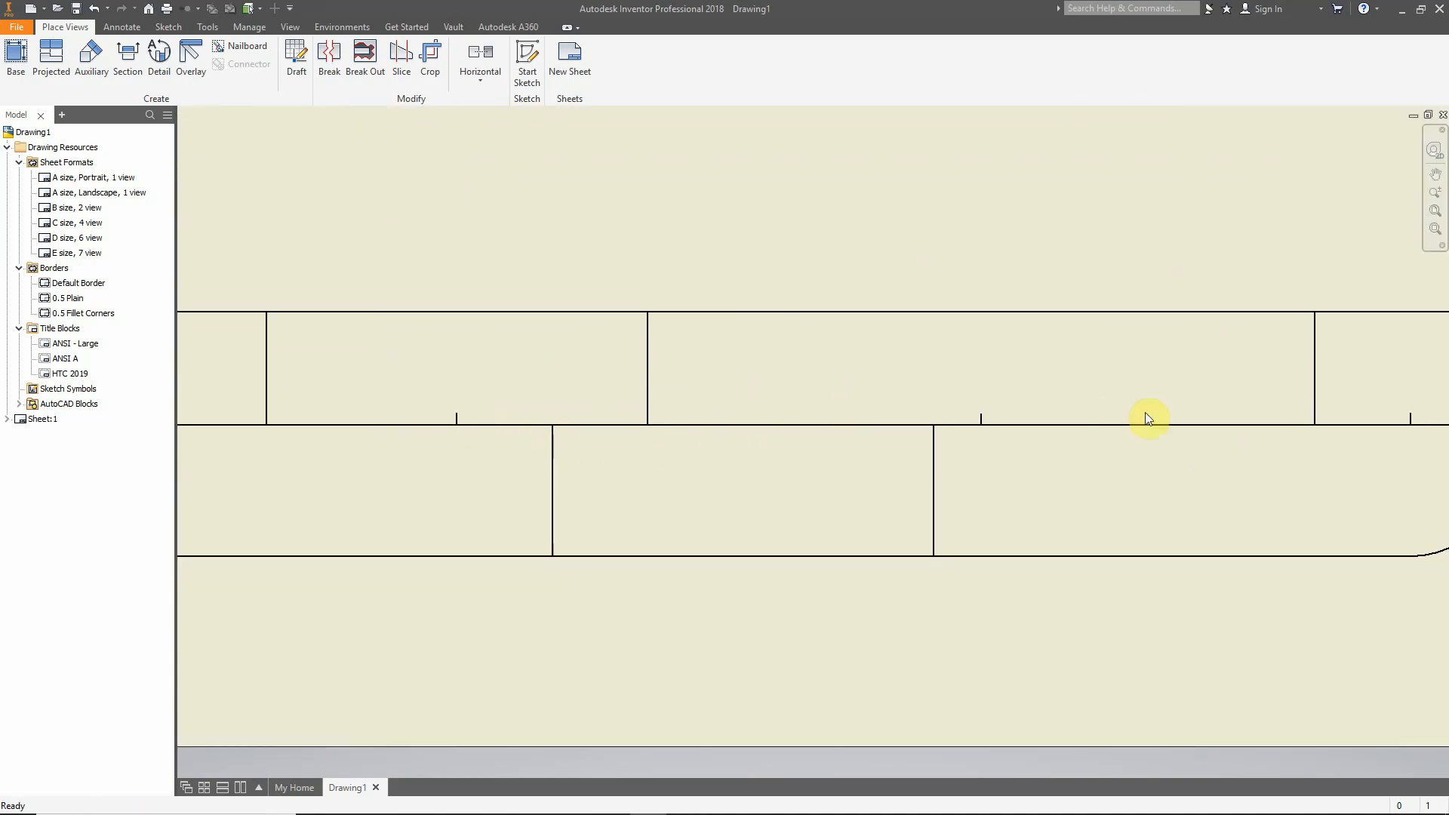
{"action": "middle_click_drag", "start_coordinate": [1148, 415], "coordinate": [1092, 424]}
{"action": "scroll", "coordinate": [1090, 437], "scroll_direction": "up", "scroll_amount": 2}
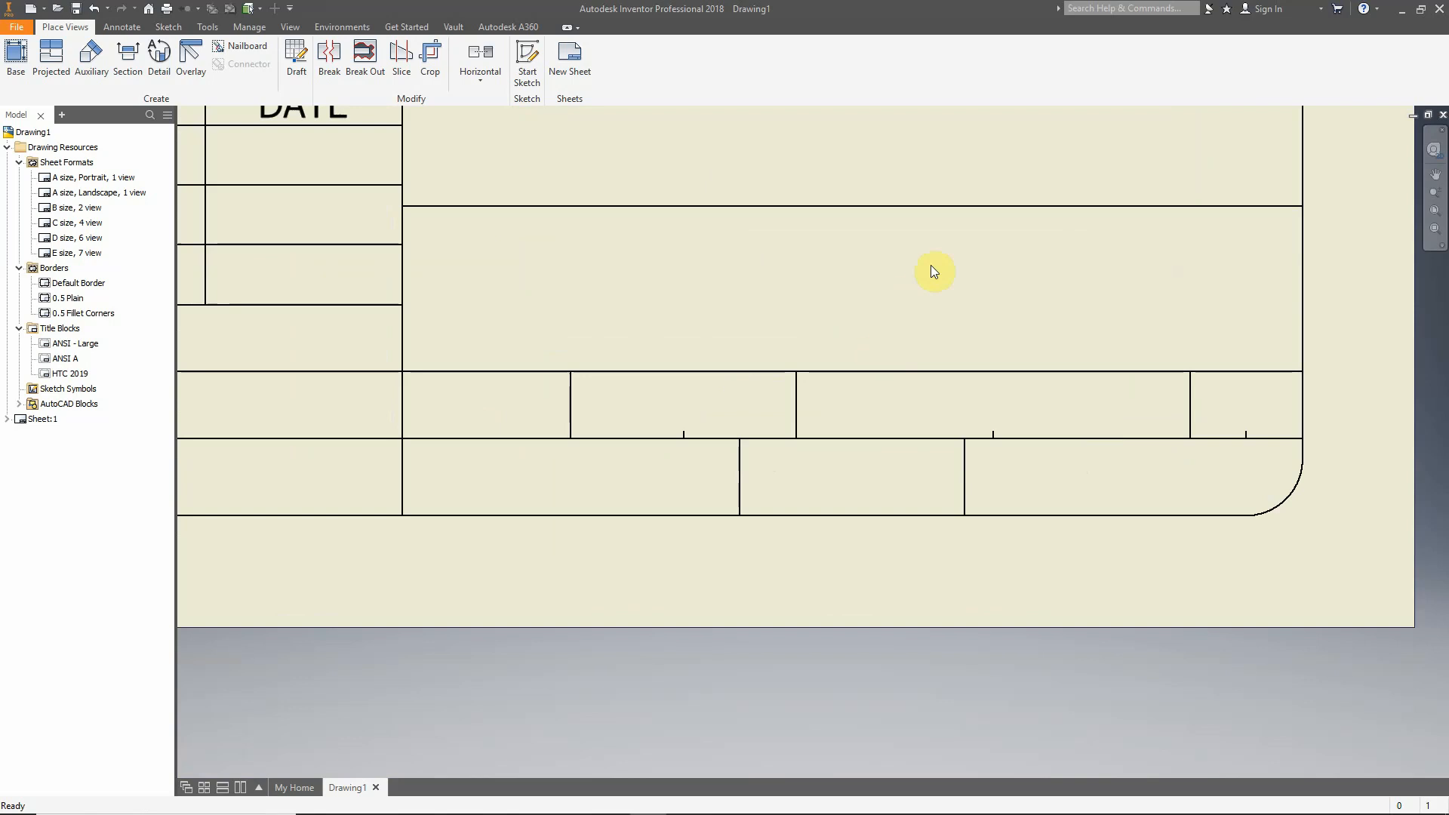
{"action": "mouse_move", "coordinate": [871, 294]}
{"action": "middle_mouse_down"}
{"action": "mouse_move", "coordinate": [1033, 440]}
{"action": "mouse_move", "coordinate": [1003, 378]}
{"action": "mouse_move", "coordinate": [973, 392]}
{"action": "middle_mouse_up"}
{"action": "scroll", "coordinate": [1032, 441], "scroll_direction": "up", "scroll_amount": 2}
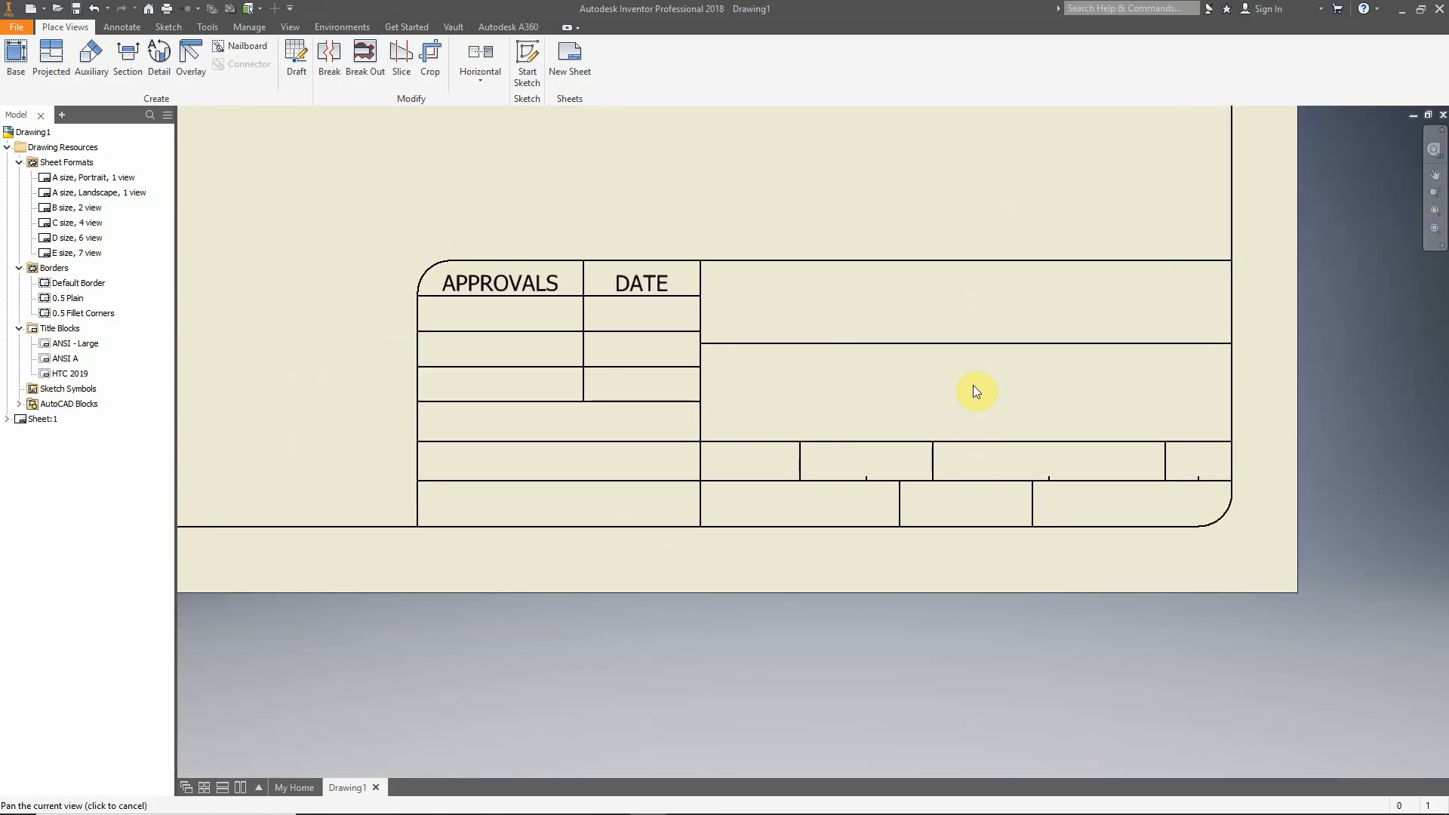
Open HTC 2019 for editing and make the three remaining short guide lines in the second-lowest row sketch-only
{"action": "right_click", "coordinate": [68, 372]}
{"action": "left_click", "coordinate": [100, 436]}
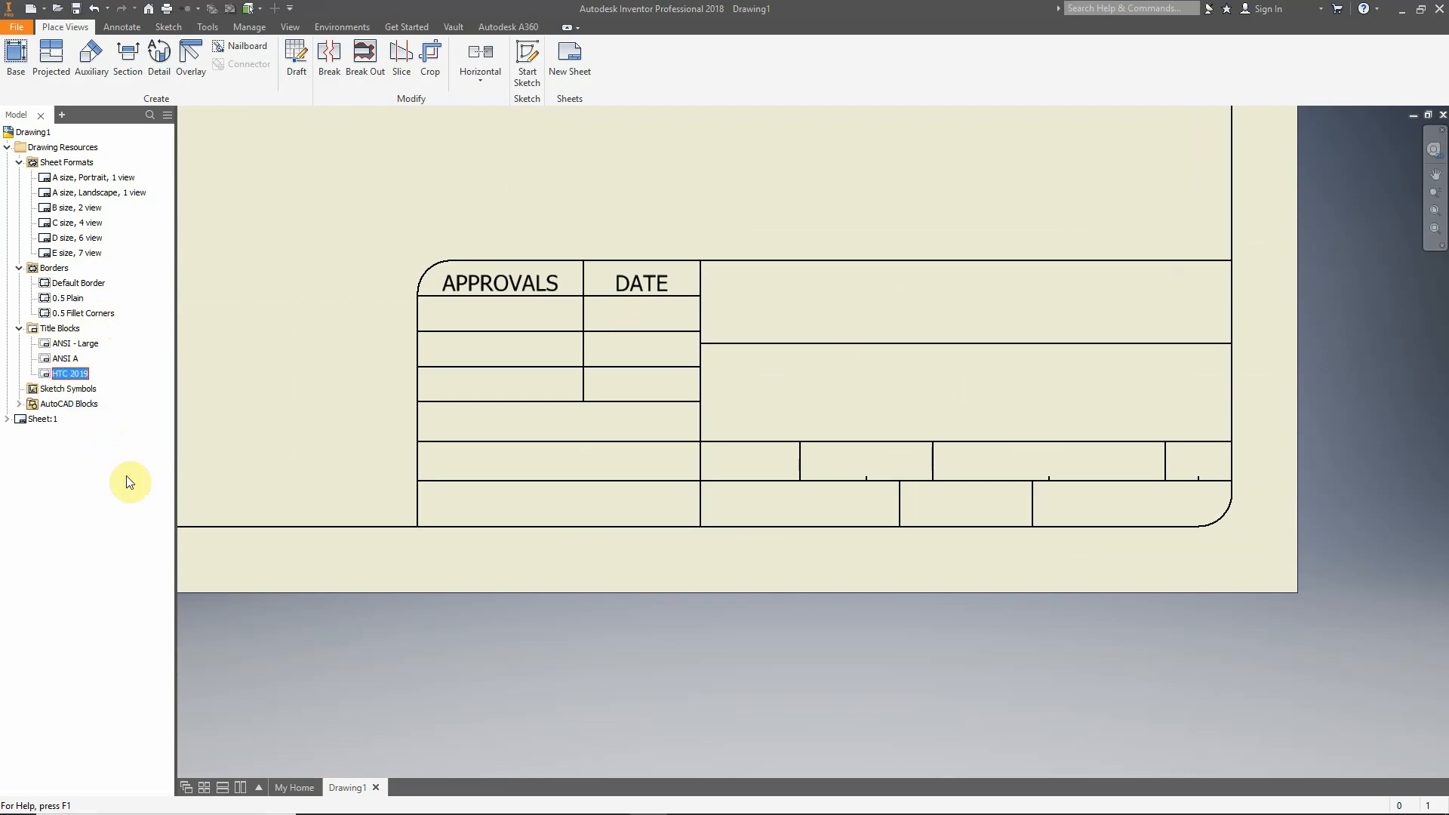
{"action": "scroll", "coordinate": [1159, 494], "scroll_direction": "down", "scroll_amount": 3}
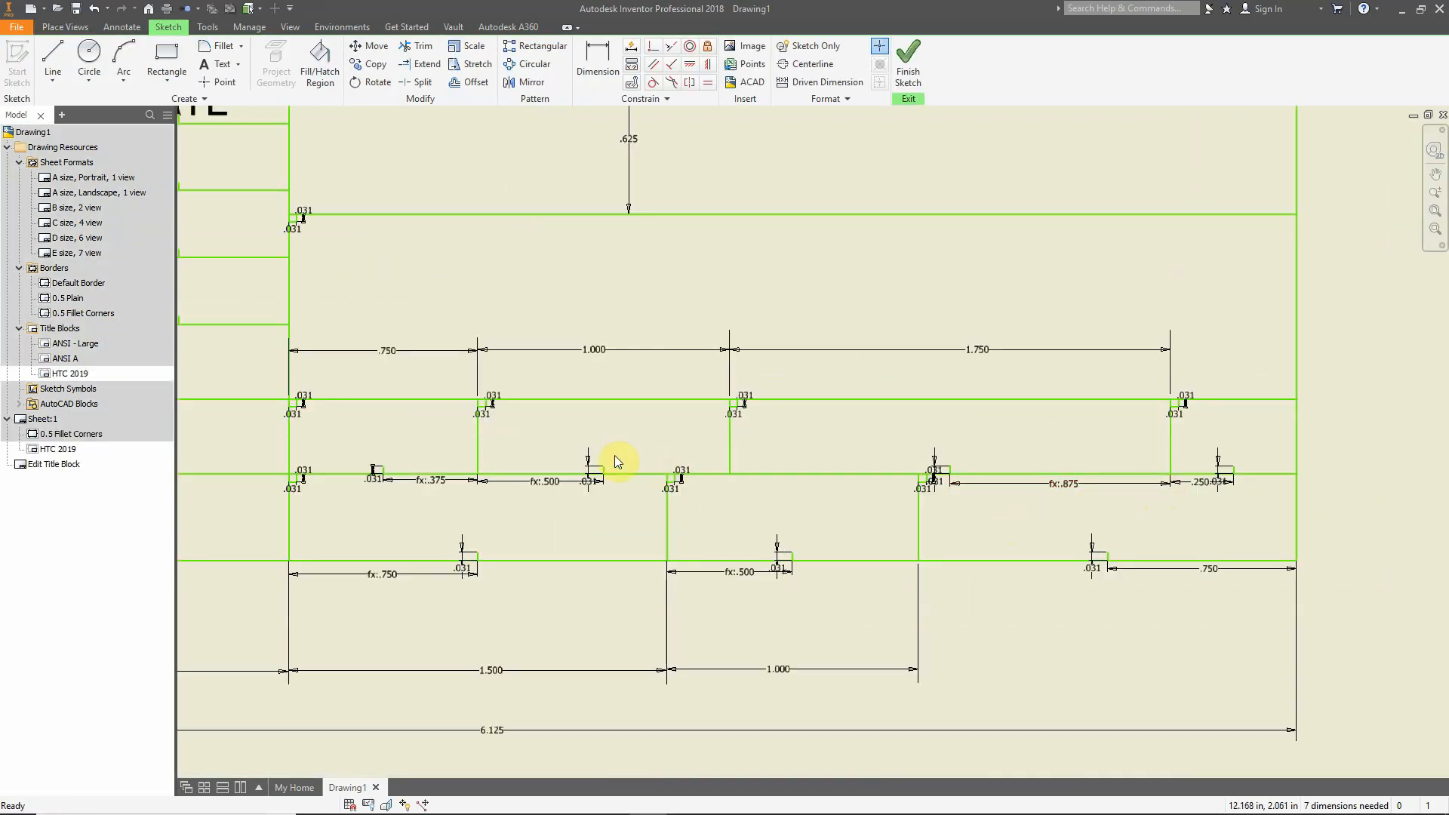
{"action": "mouse_move", "coordinate": [543, 437]}
{"action": "left_mouse_down"}
{"action": "mouse_move", "coordinate": [1065, 455]}
{"action": "mouse_move", "coordinate": [1271, 485]}
{"action": "left_mouse_up"}
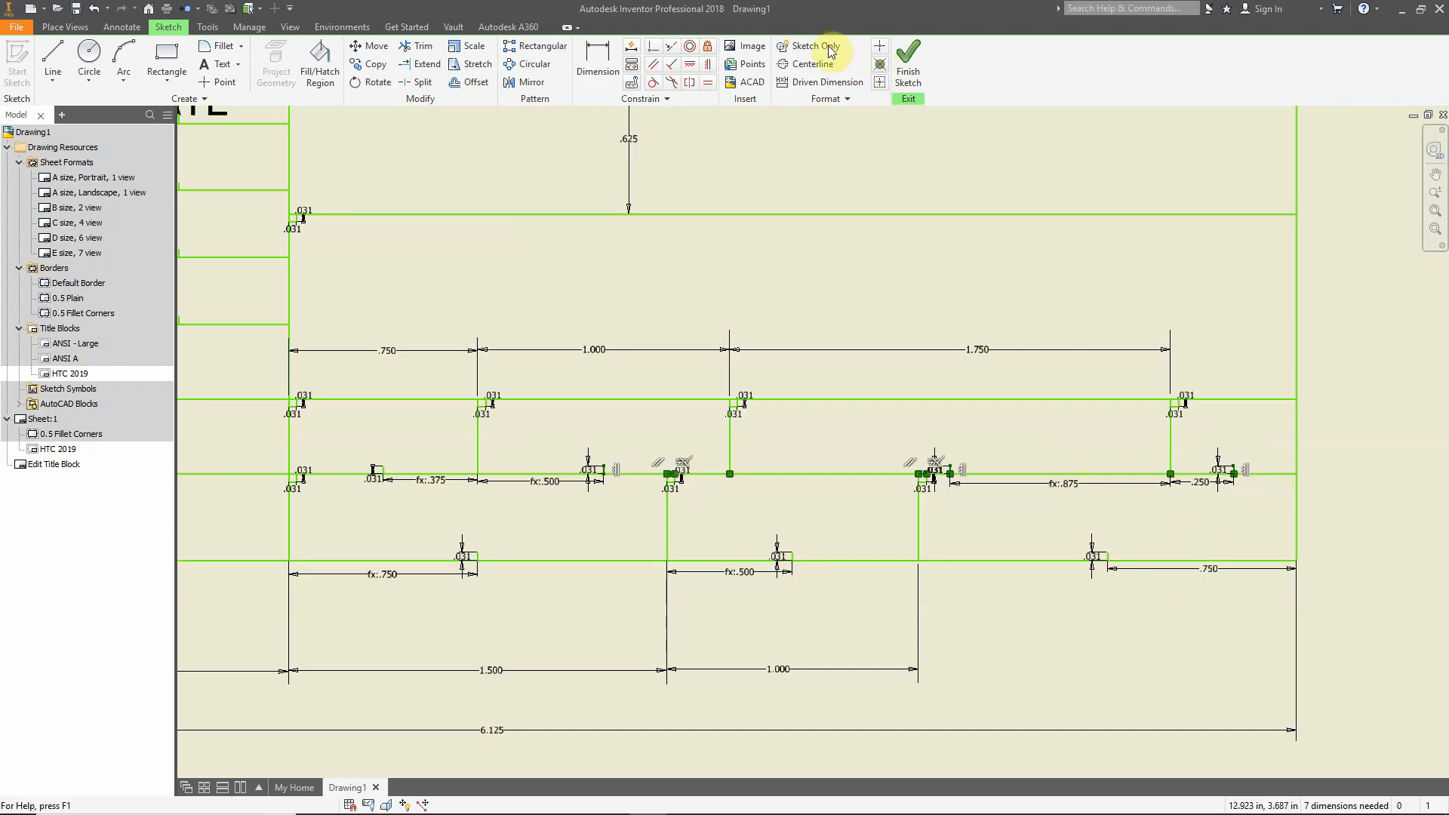
{"action": "left_click", "coordinate": [828, 82]}
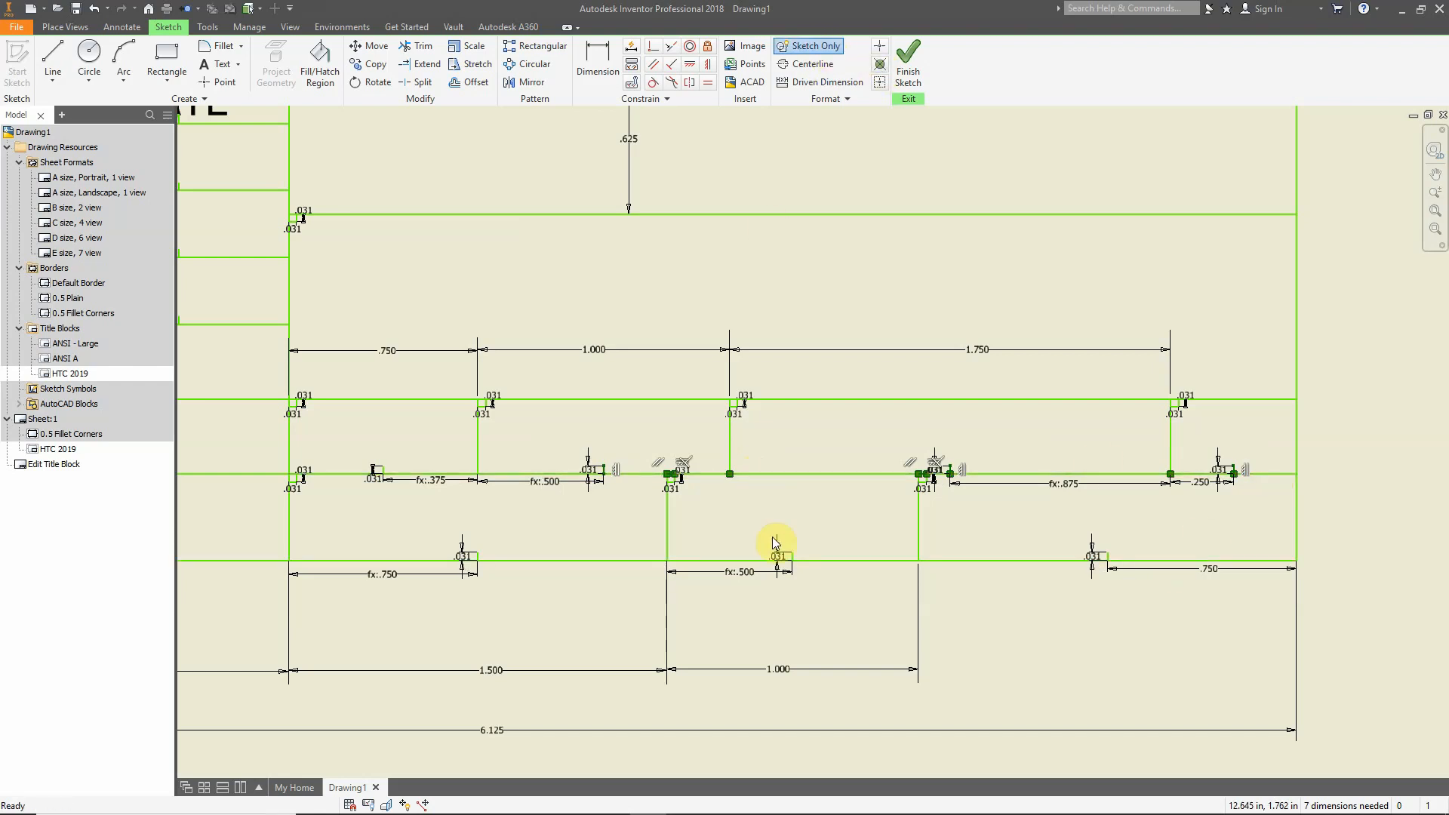
{"action": "left_click", "coordinate": [808, 523]}
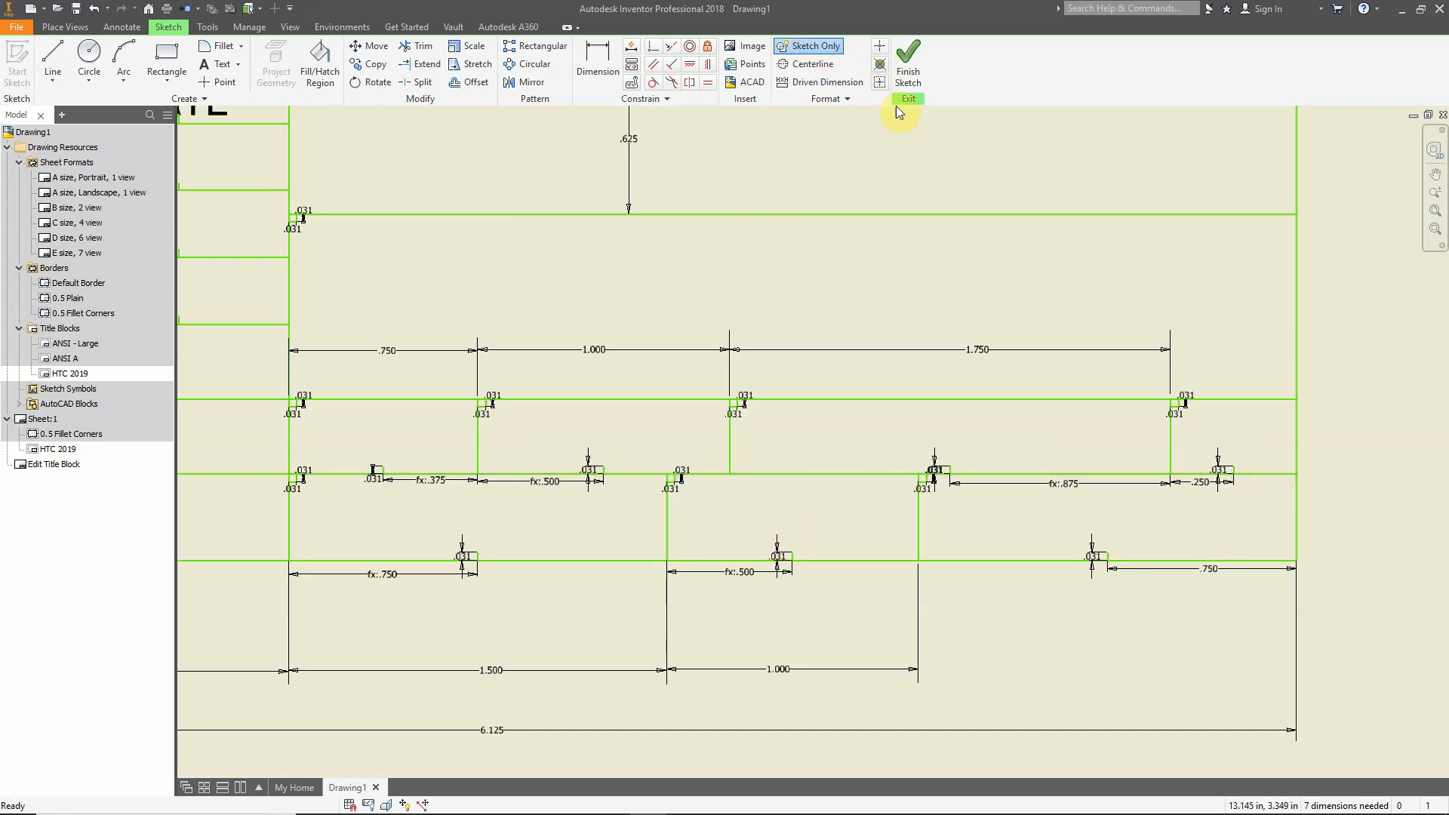
Save the guide line edits to HTC 2019 and reopen the title block for editing
{"action": "left_click", "coordinate": [908, 62]}
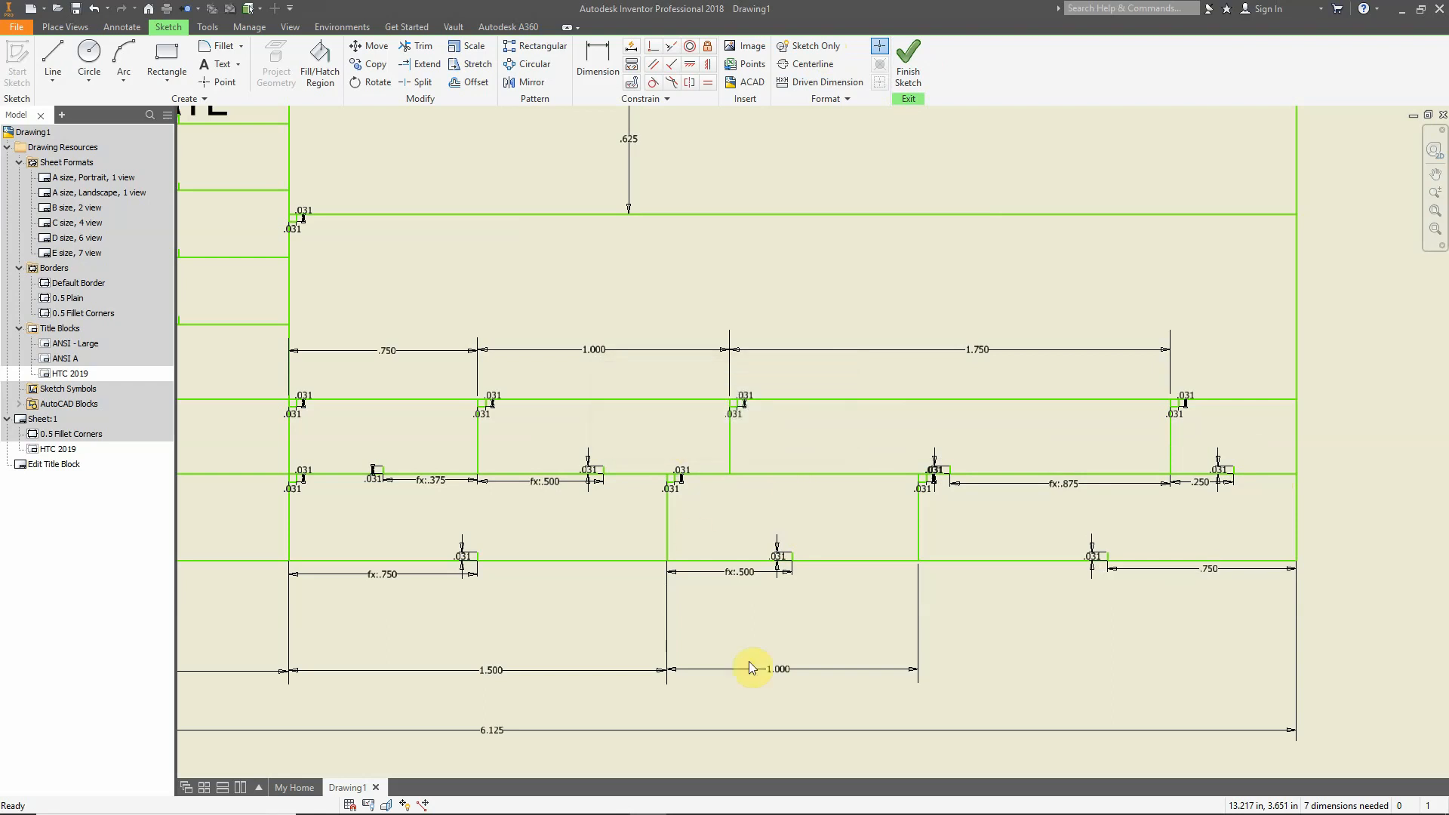
{"action": "left_click", "coordinate": [631, 433]}
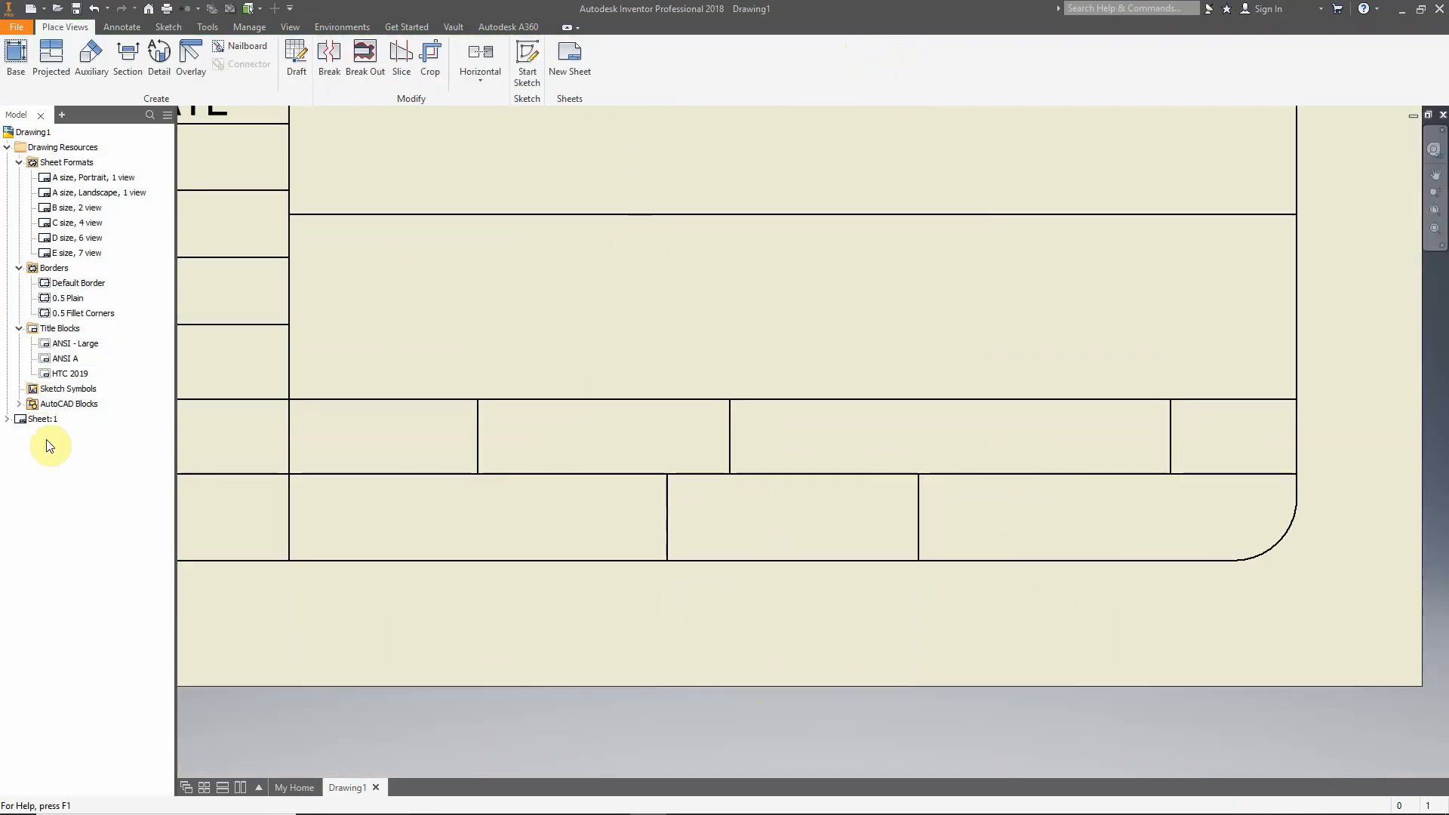
{"action": "right_click", "coordinate": [64, 374]}
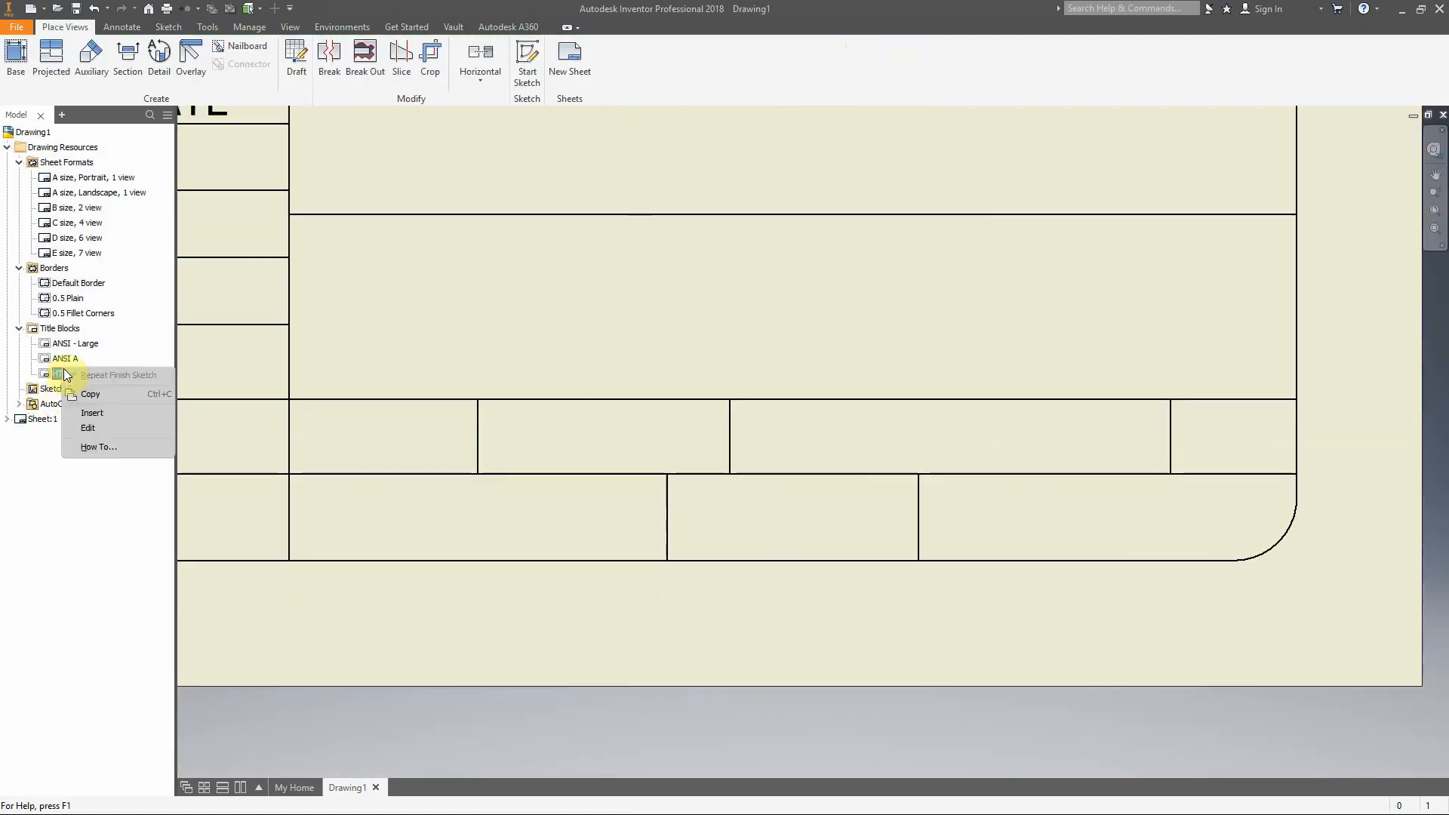
{"action": "left_click", "coordinate": [92, 429]}
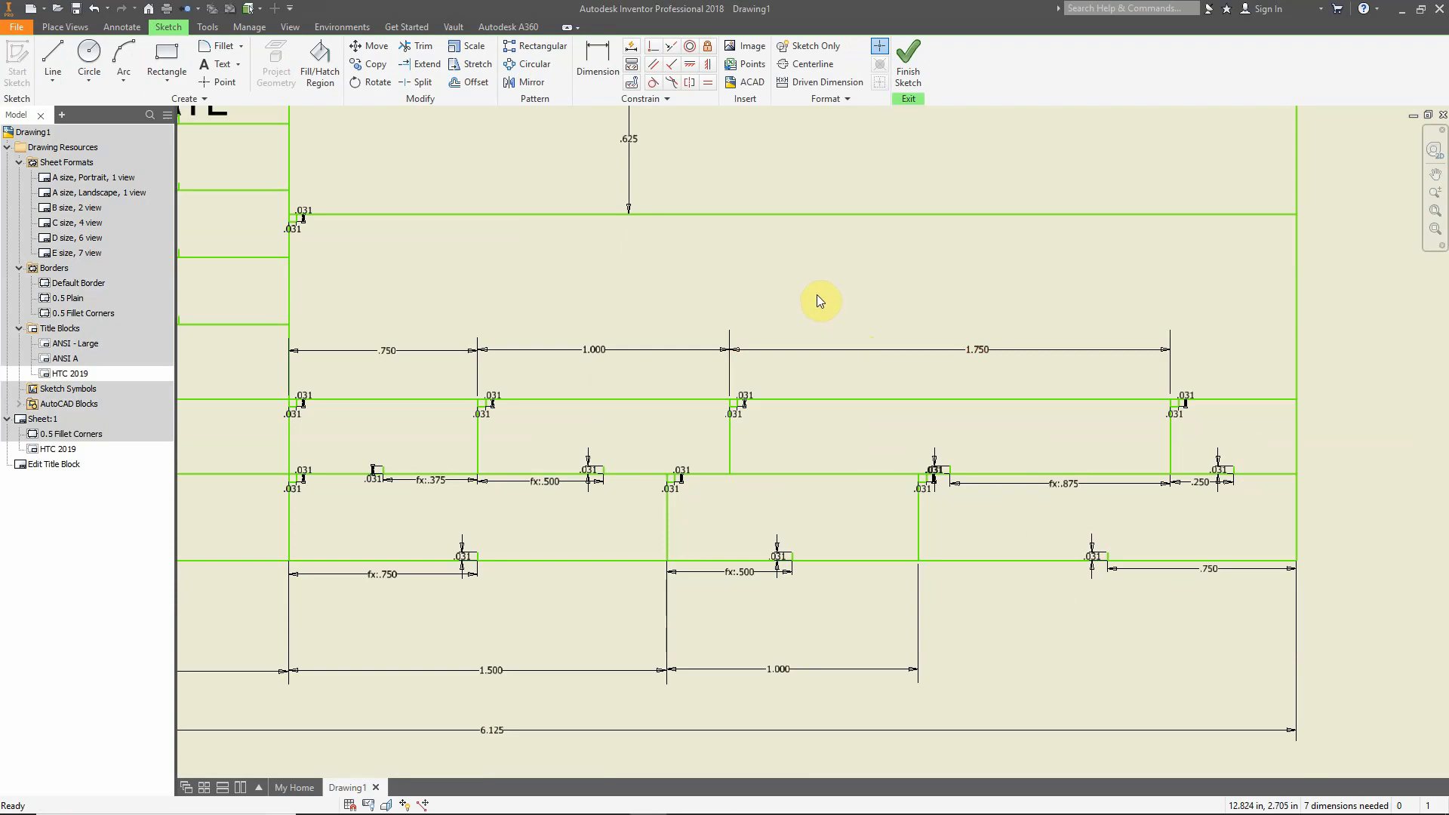
Add the text F.LAST with right and bottom justification in the cell below APPROVALS
{"action": "middle_click_drag", "start_coordinate": [817, 295], "coordinate": [1368, 366]}
{"action": "mouse_move", "coordinate": [499, 237]}
{"action": "middle_mouse_down"}
{"action": "mouse_move", "coordinate": [682, 282]}
{"action": "mouse_move", "coordinate": [699, 323]}
{"action": "mouse_move", "coordinate": [737, 320]}
{"action": "mouse_move", "coordinate": [703, 323]}
{"action": "middle_mouse_up"}
{"action": "scroll", "coordinate": [708, 302], "scroll_direction": "down", "scroll_amount": 5}
{"action": "scroll", "coordinate": [709, 297], "scroll_direction": "up", "scroll_amount": 2}
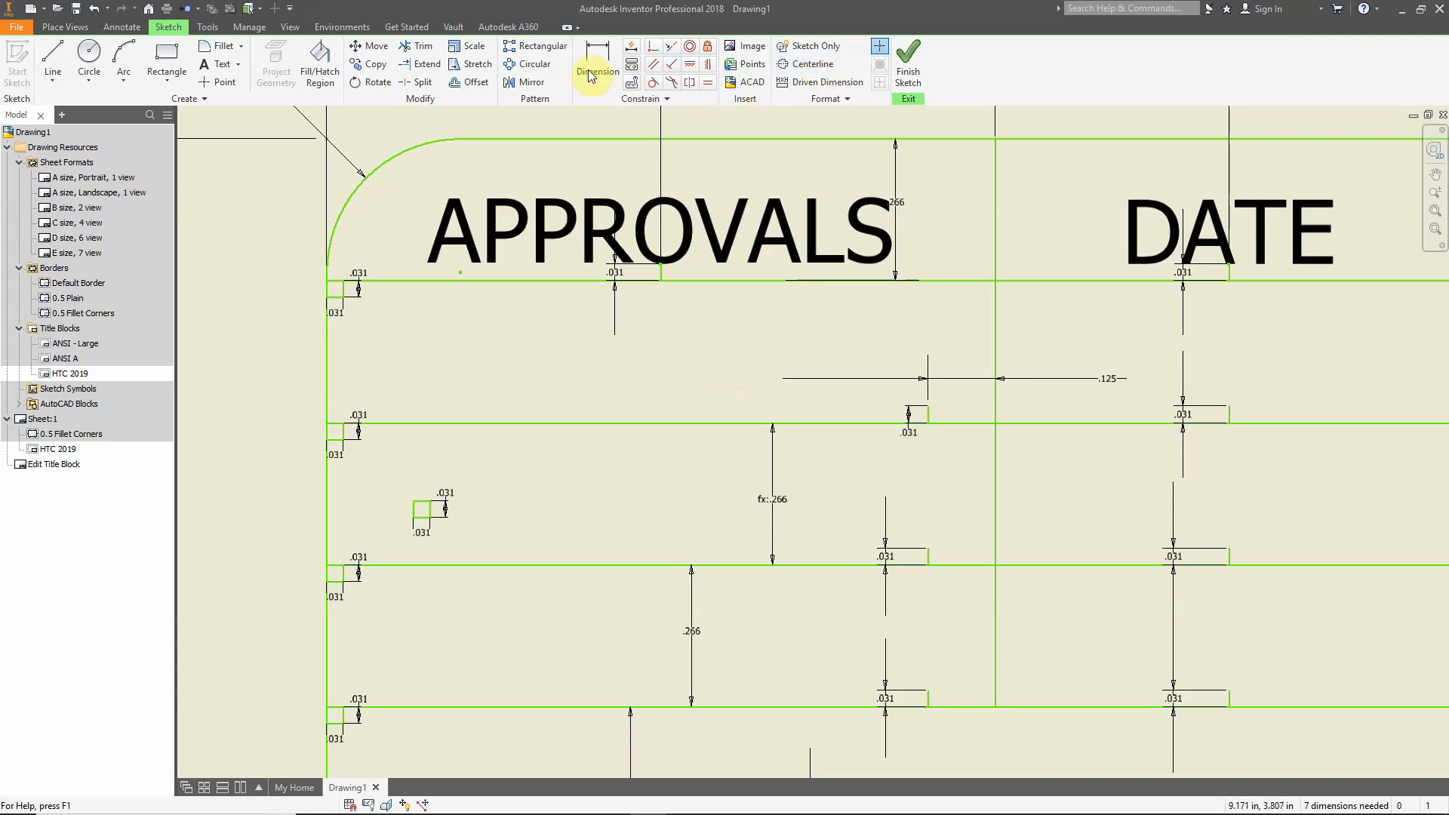
{"action": "left_click", "coordinate": [216, 64]}
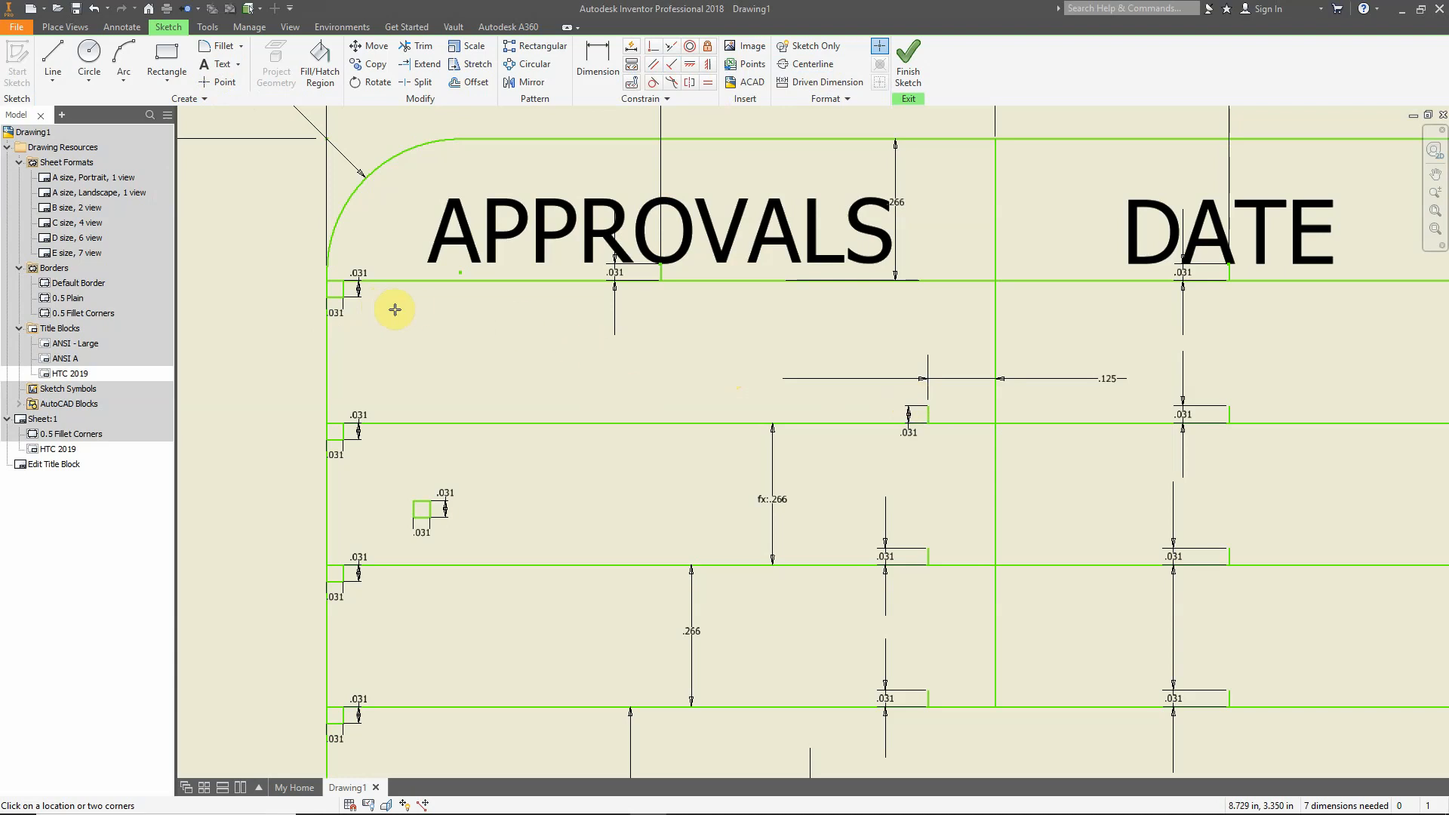
{"action": "left_click_drag", "start_coordinate": [385, 306], "coordinate": [965, 400]}
{"action": "left_click", "coordinate": [944, 404]}
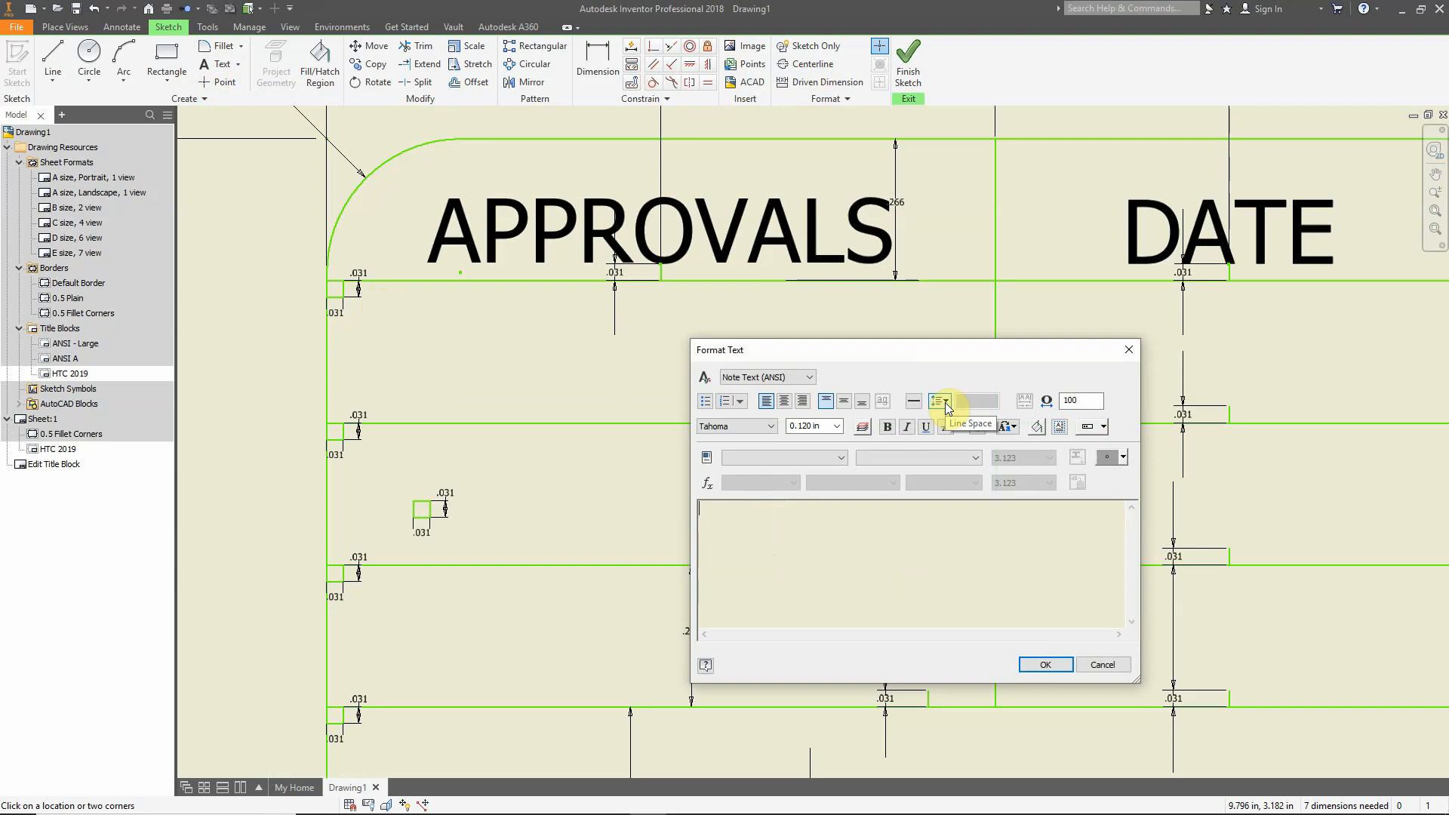
{"action": "type", "text": "F.LAST"}
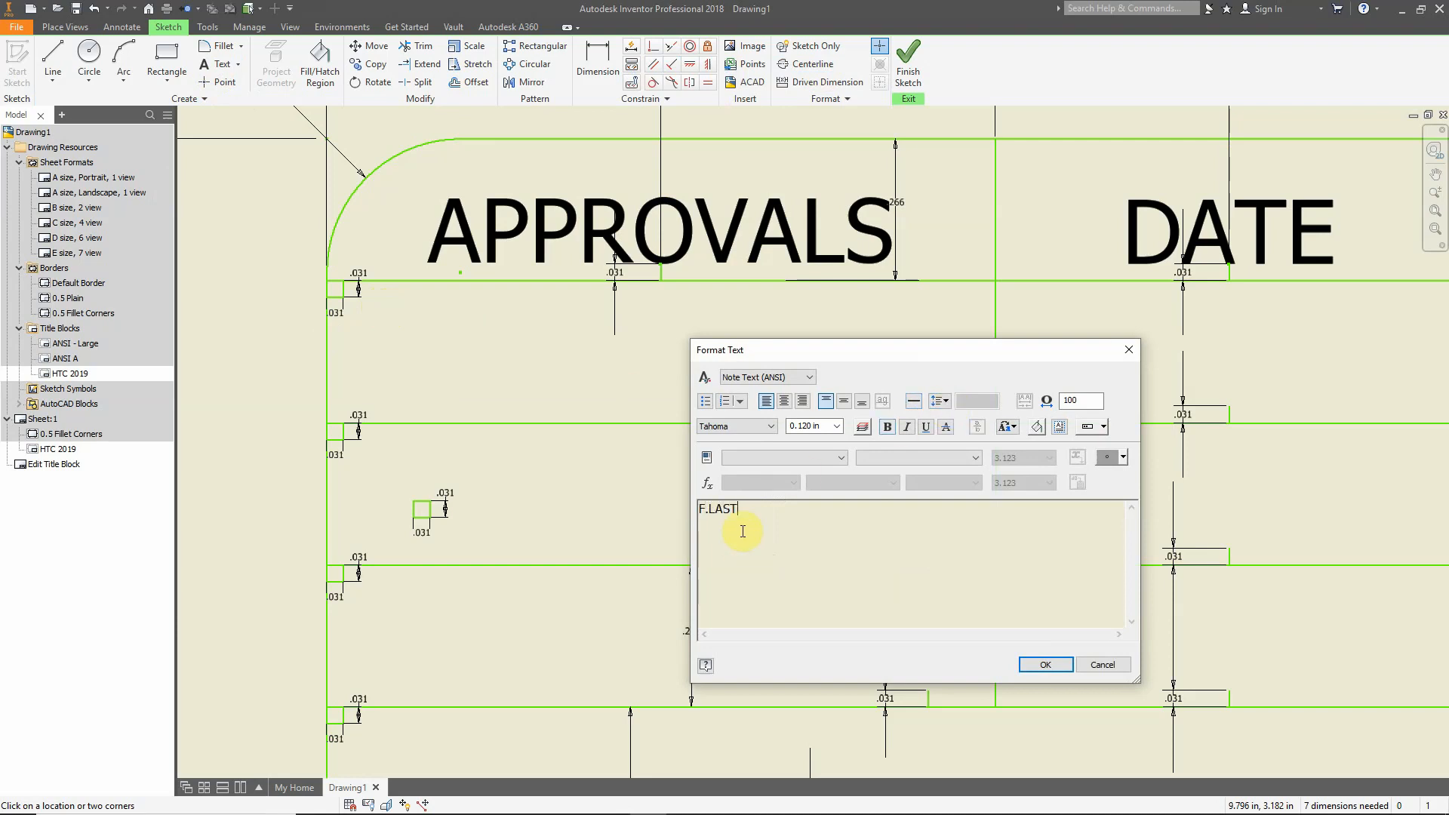
{"action": "left_click", "coordinate": [862, 401]}
{"action": "left_click", "coordinate": [801, 402]}
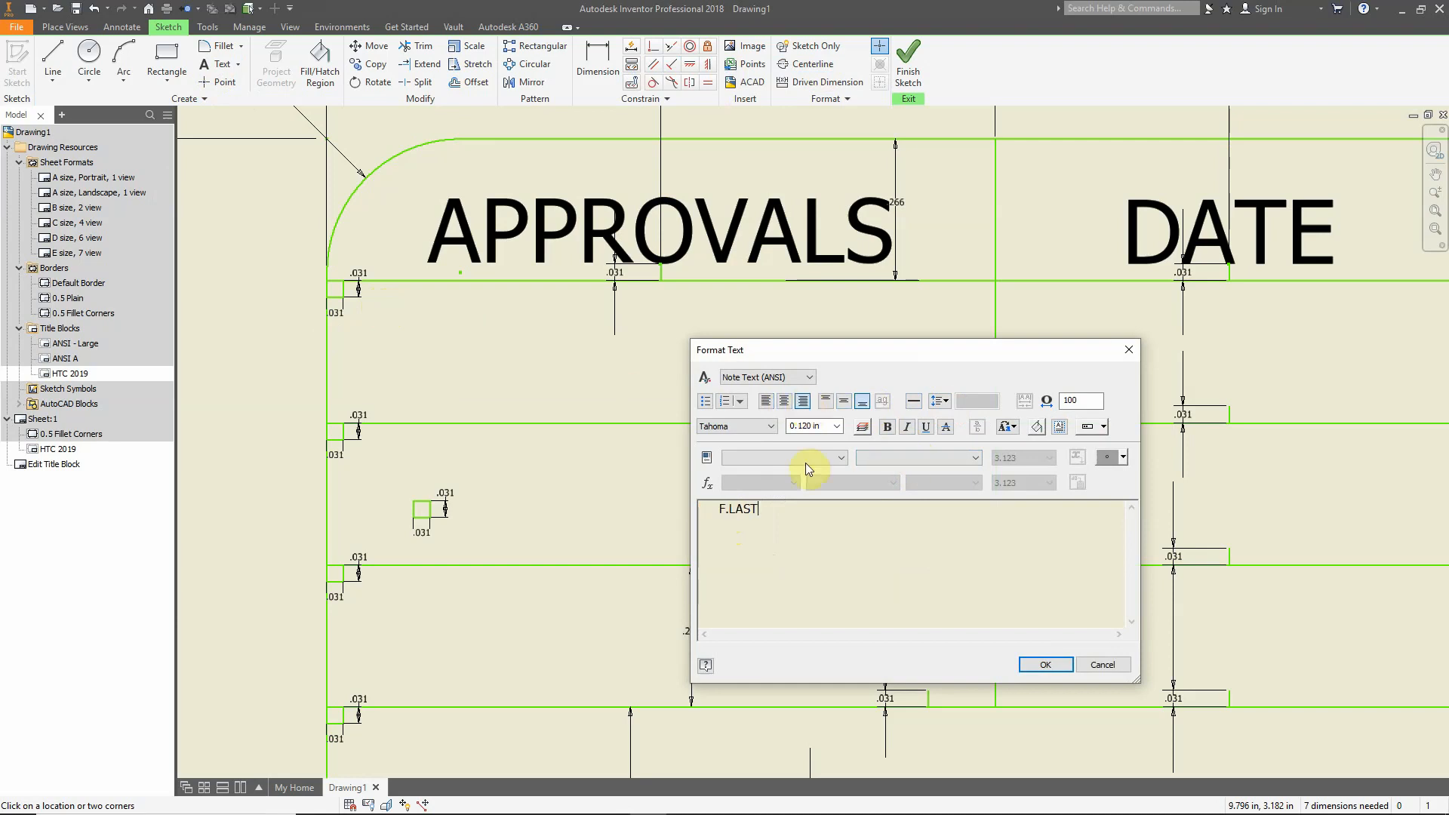
{"action": "left_click", "coordinate": [1045, 666]}
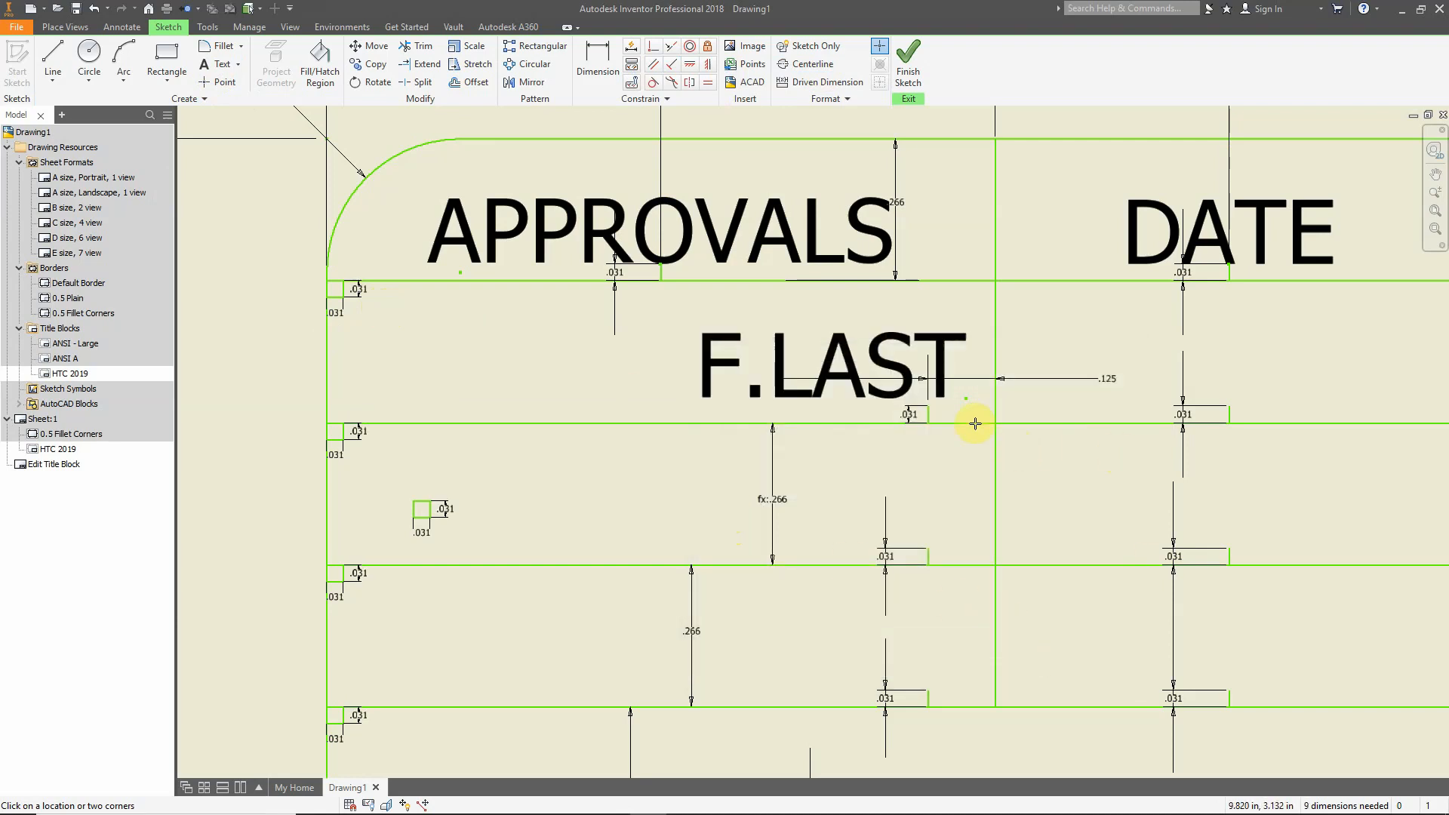
Attach the F.LAST text box's lower-right corner to the upper end of the cell's guide line, and shrink the box from its left edge
{"action": "key", "text": "Escape"}
{"action": "left_click_drag", "start_coordinate": [965, 400], "coordinate": [915, 407]}
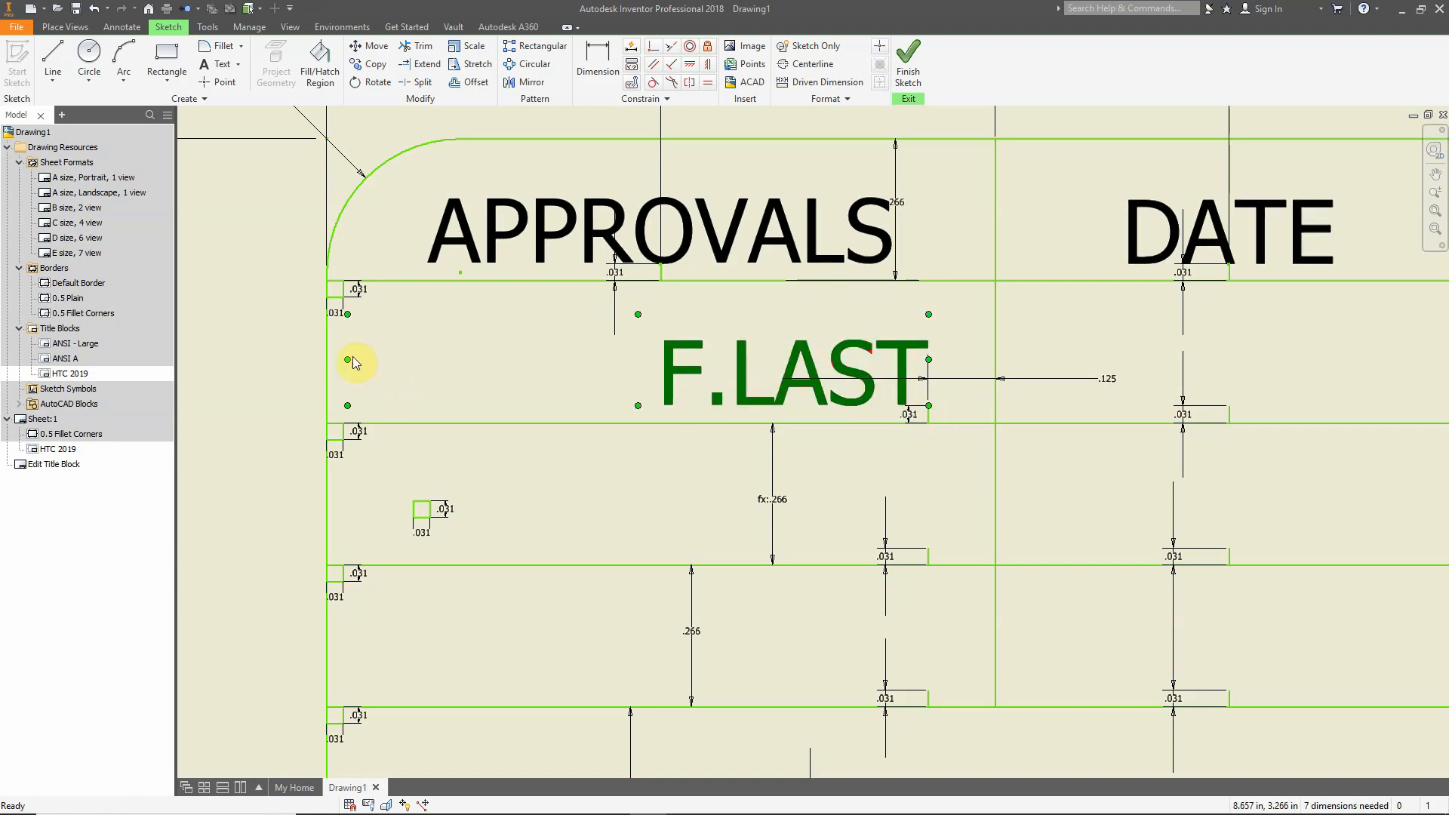
{"action": "left_click_drag", "start_coordinate": [346, 359], "coordinate": [588, 360]}
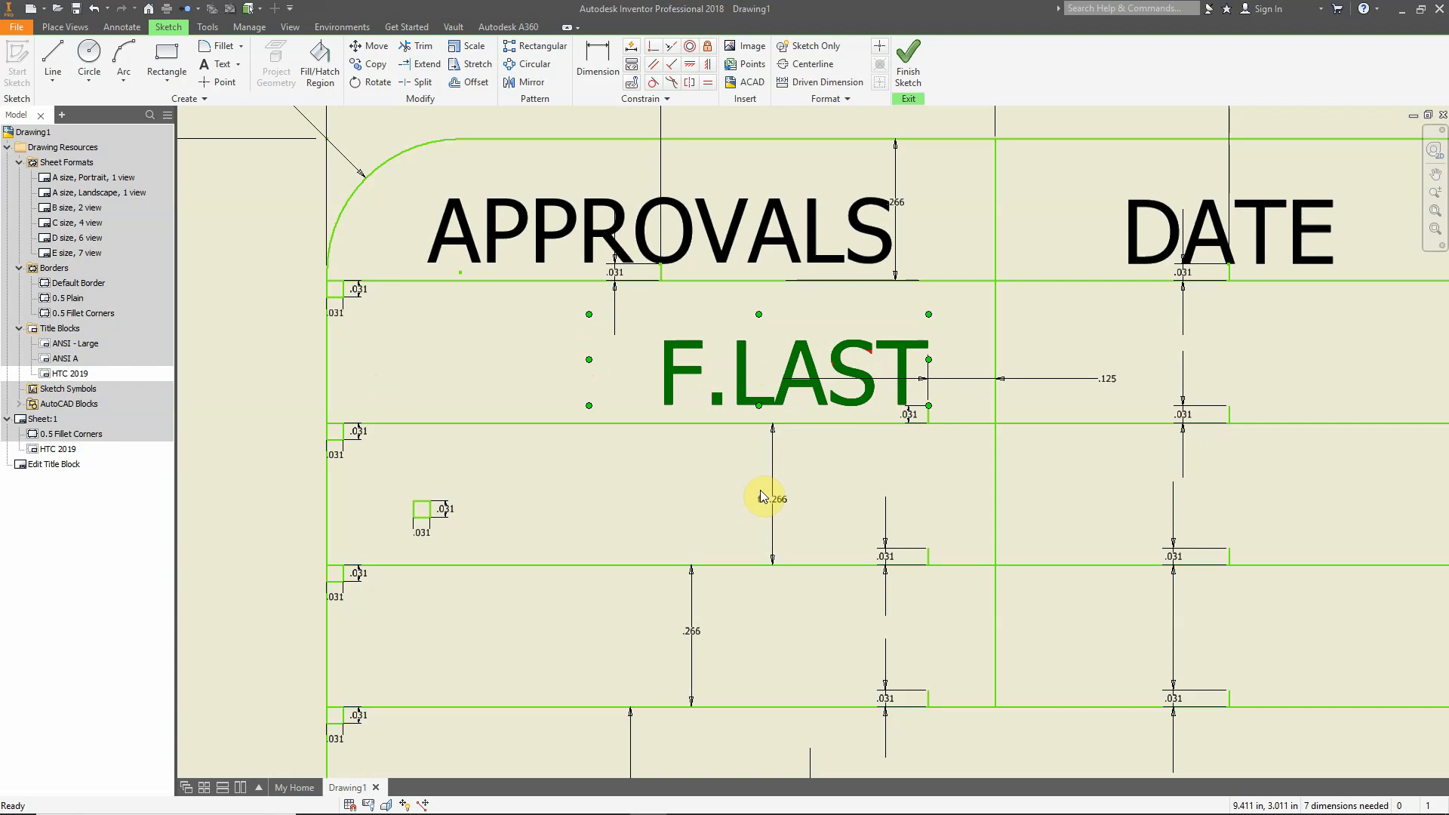
Delete the leftover small dimensioned square in the cell below F.LAST
{"action": "mouse_move", "coordinate": [836, 504]}
{"action": "middle_mouse_down"}
{"action": "mouse_move", "coordinate": [803, 431]}
{"action": "mouse_move", "coordinate": [826, 452]}
{"action": "middle_mouse_up"}
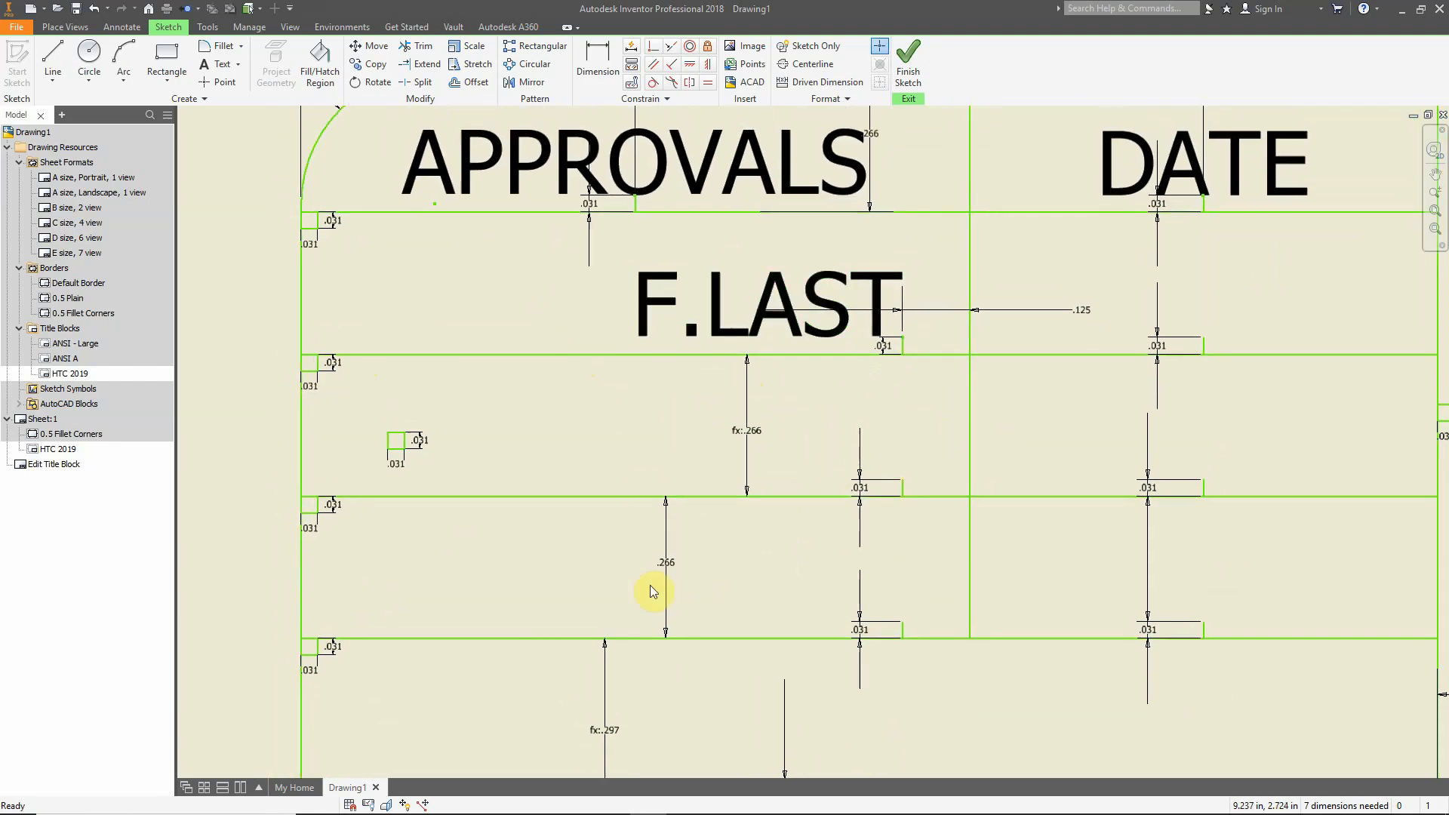
{"action": "left_click_drag", "start_coordinate": [373, 414], "coordinate": [451, 472]}
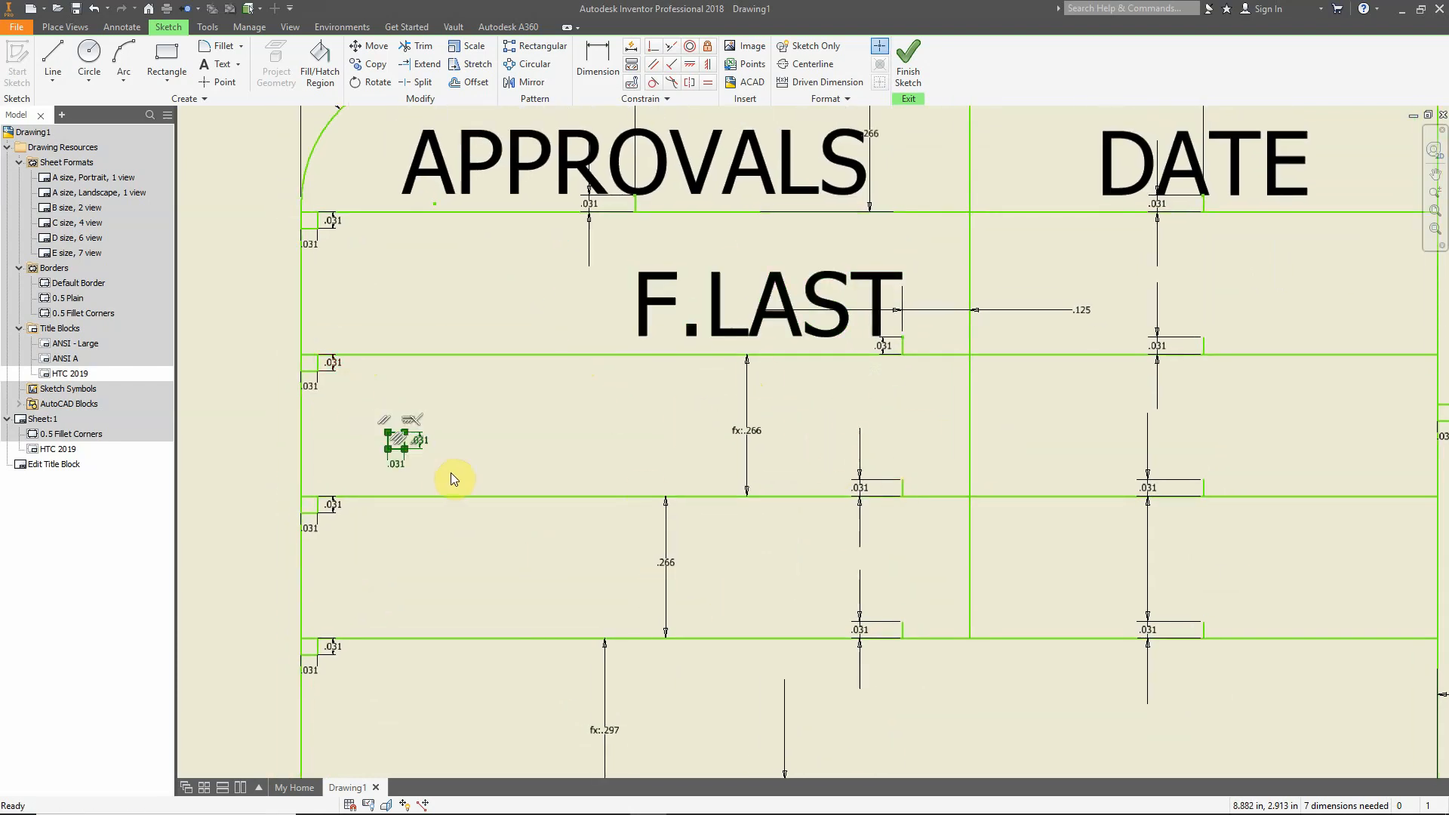
{"action": "key", "text": "Delete"}
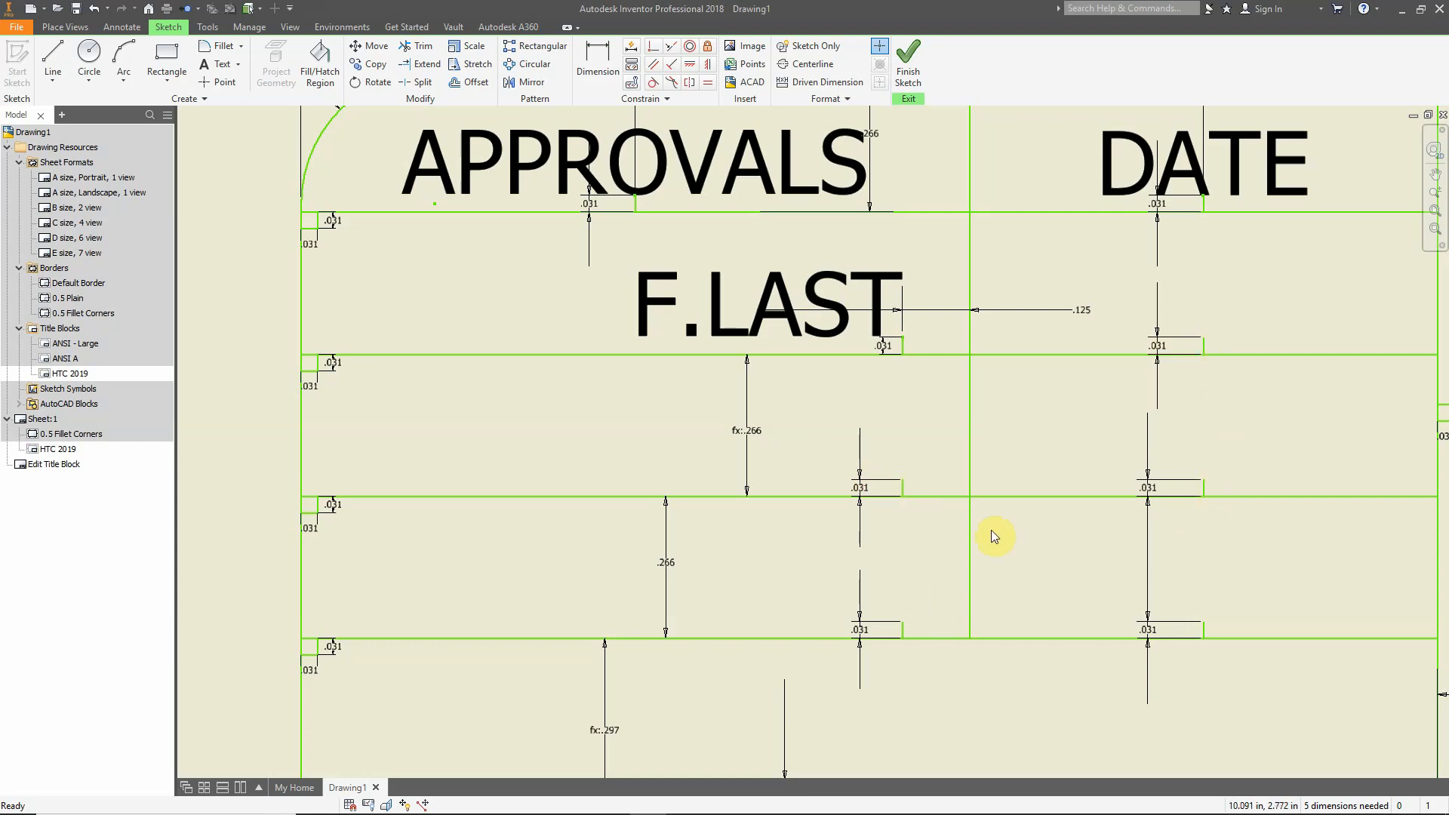
Draw a text box in the cell below DATE and enter the text 12-10-19
{"action": "mouse_move", "coordinate": [631, 420]}
{"action": "middle_mouse_down"}
{"action": "mouse_move", "coordinate": [586, 397]}
{"action": "mouse_move", "coordinate": [482, 462]}
{"action": "mouse_move", "coordinate": [602, 259]}
{"action": "mouse_move", "coordinate": [546, 397]}
{"action": "mouse_move", "coordinate": [554, 432]}
{"action": "middle_mouse_up"}
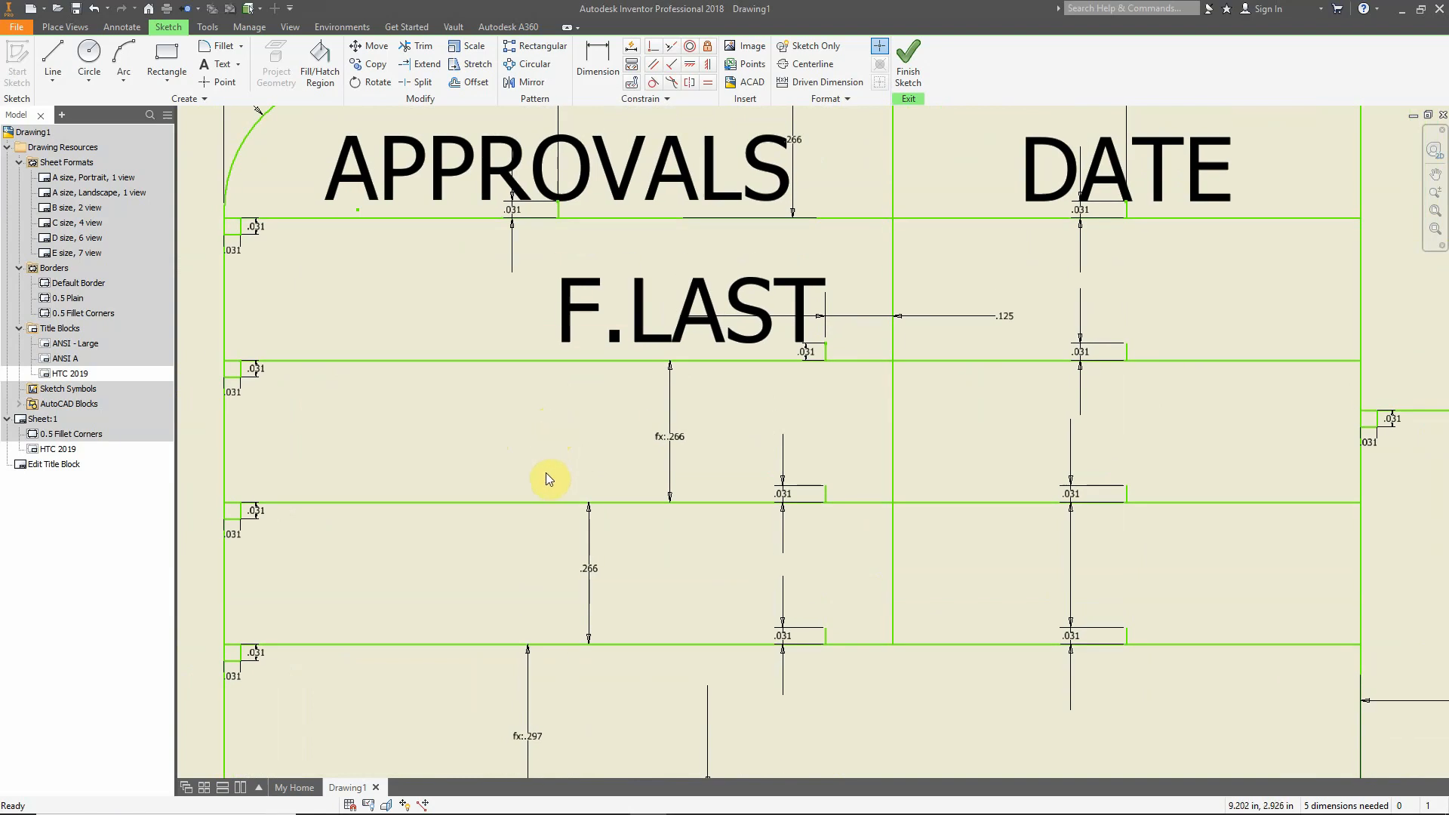
{"action": "mouse_move", "coordinate": [970, 381]}
{"action": "middle_mouse_down"}
{"action": "mouse_move", "coordinate": [795, 347]}
{"action": "mouse_move", "coordinate": [707, 370]}
{"action": "middle_mouse_up"}
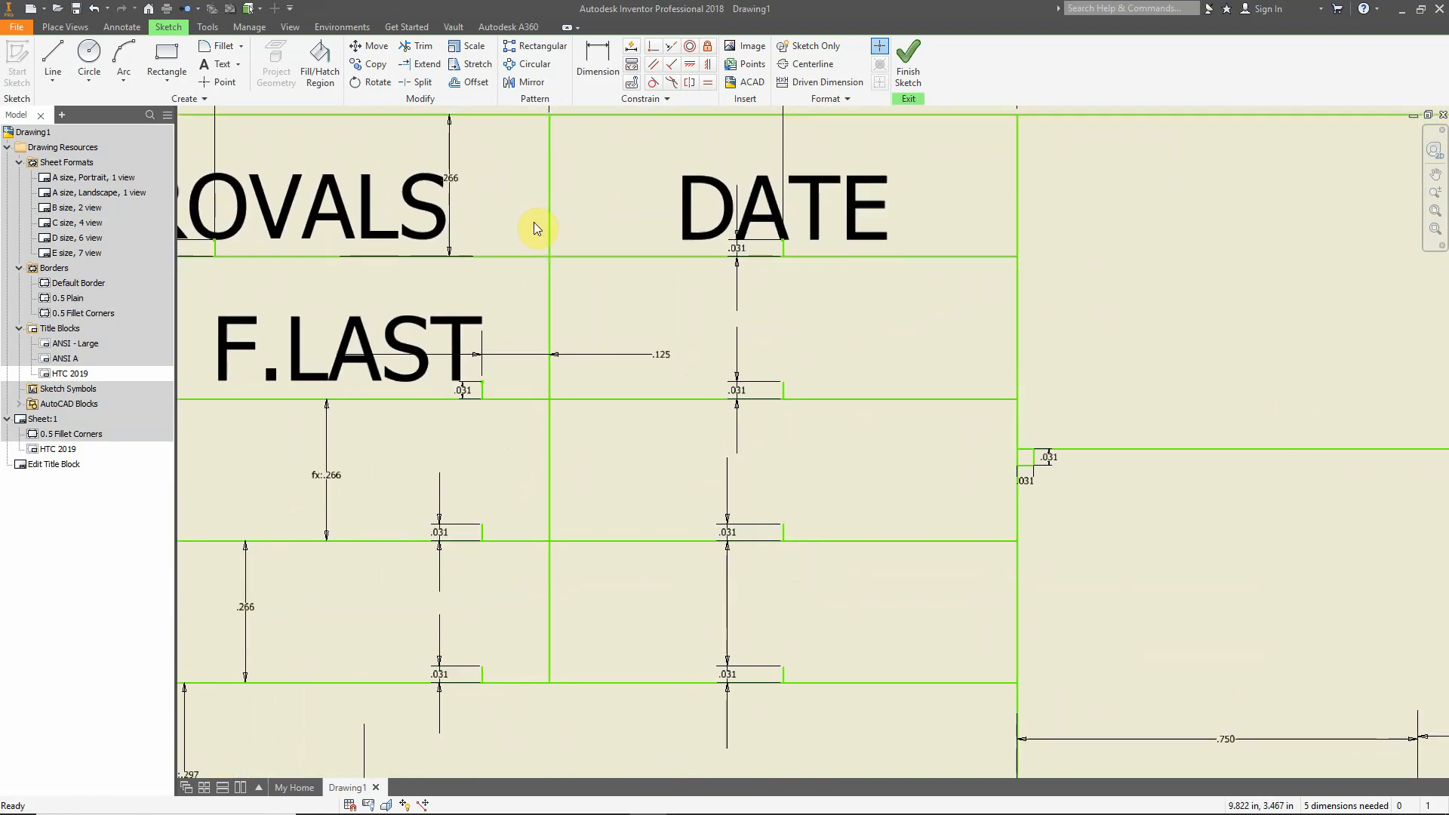
{"action": "left_click", "coordinate": [219, 63]}
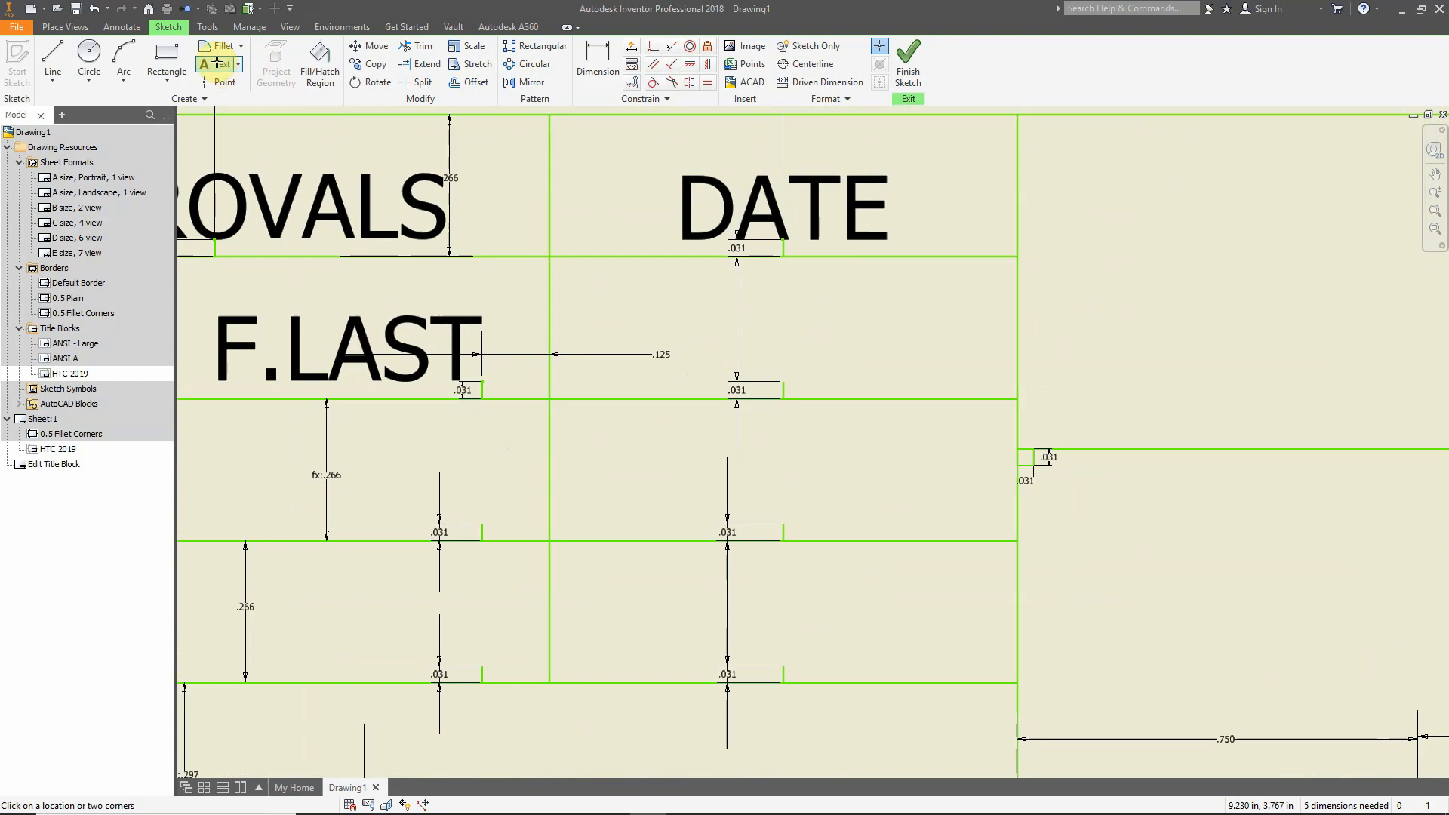
{"action": "left_click", "coordinate": [570, 268]}
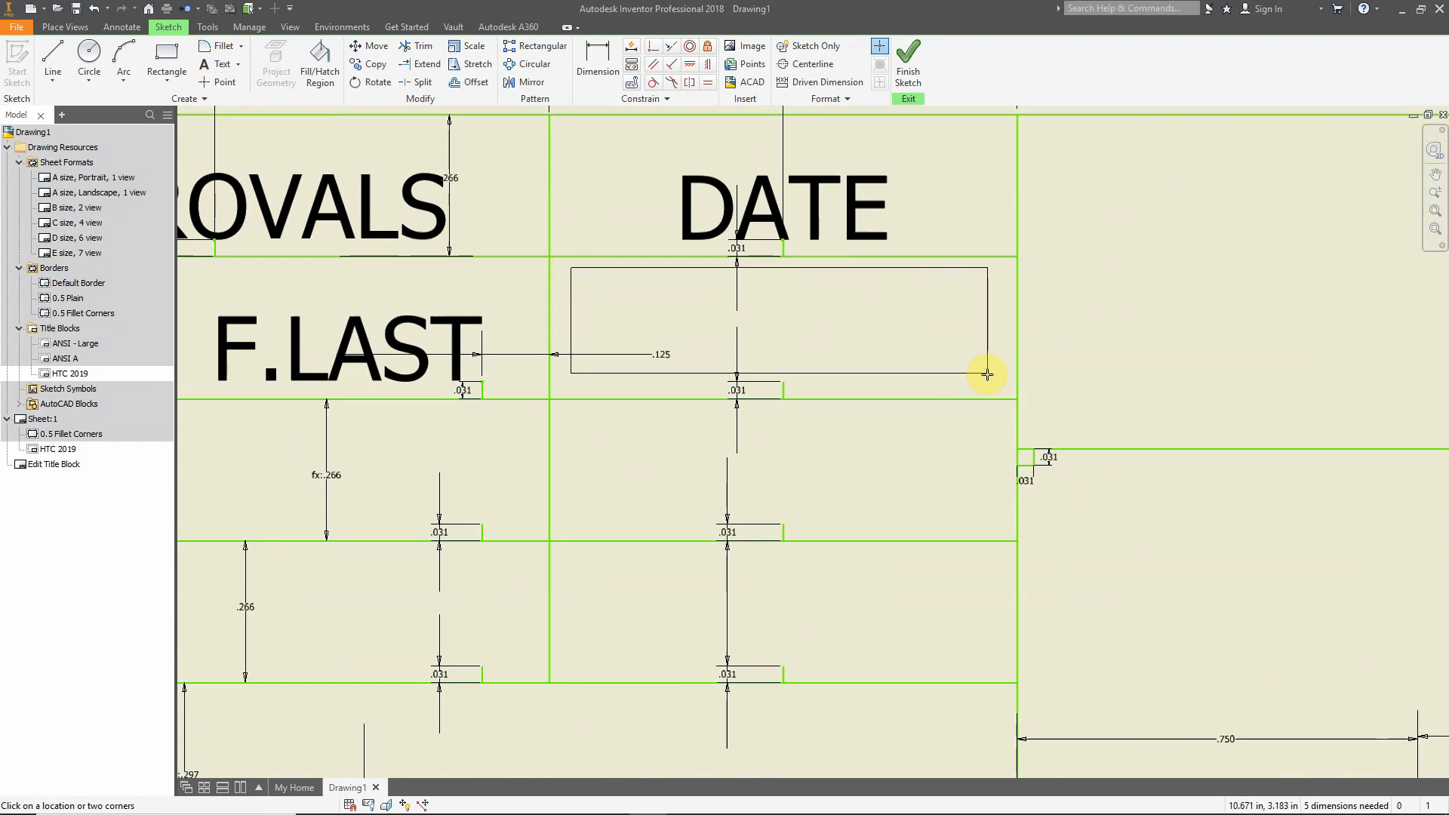
{"action": "key", "text": "Escape"}
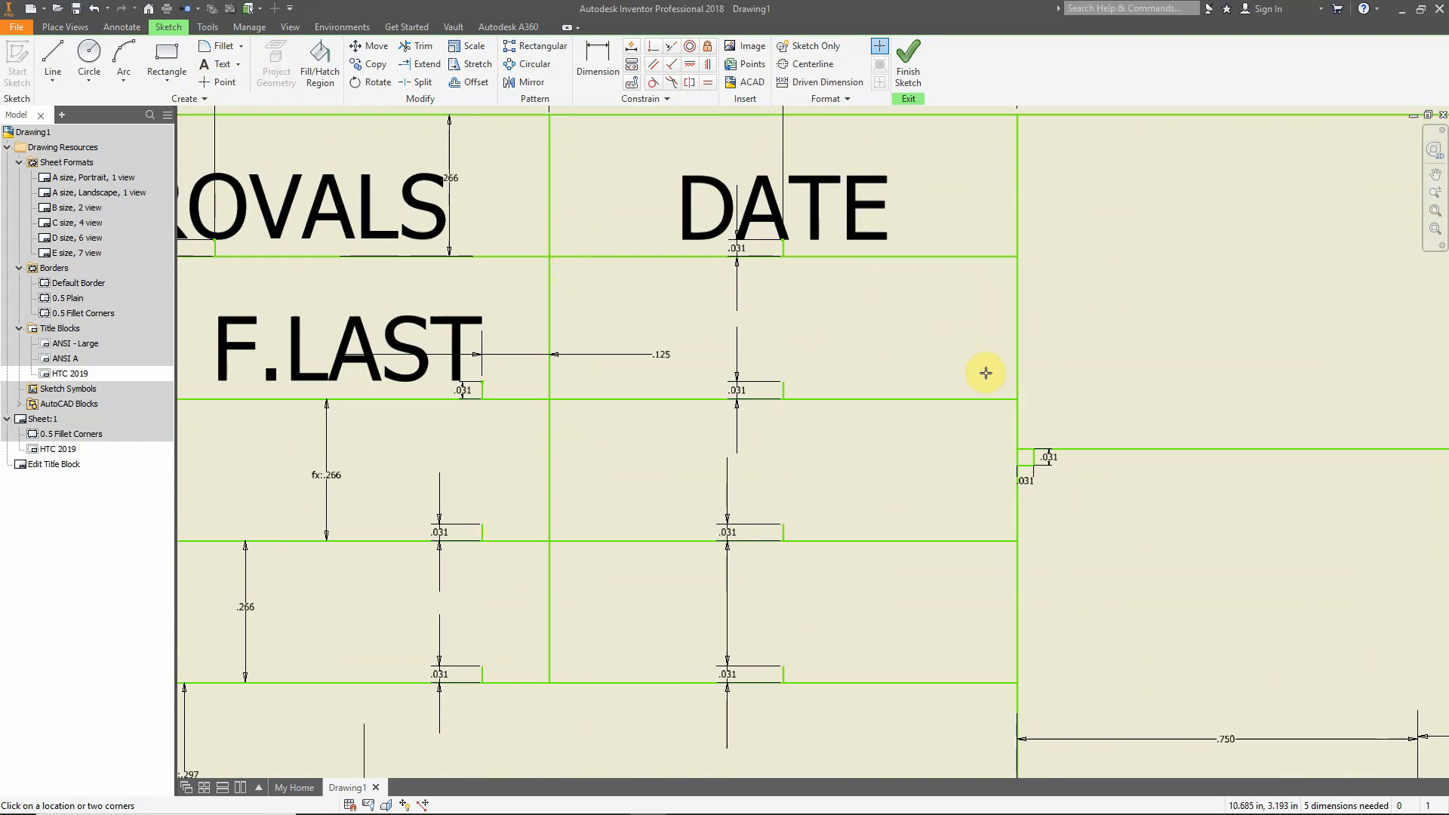
{"action": "left_click", "coordinate": [986, 373]}
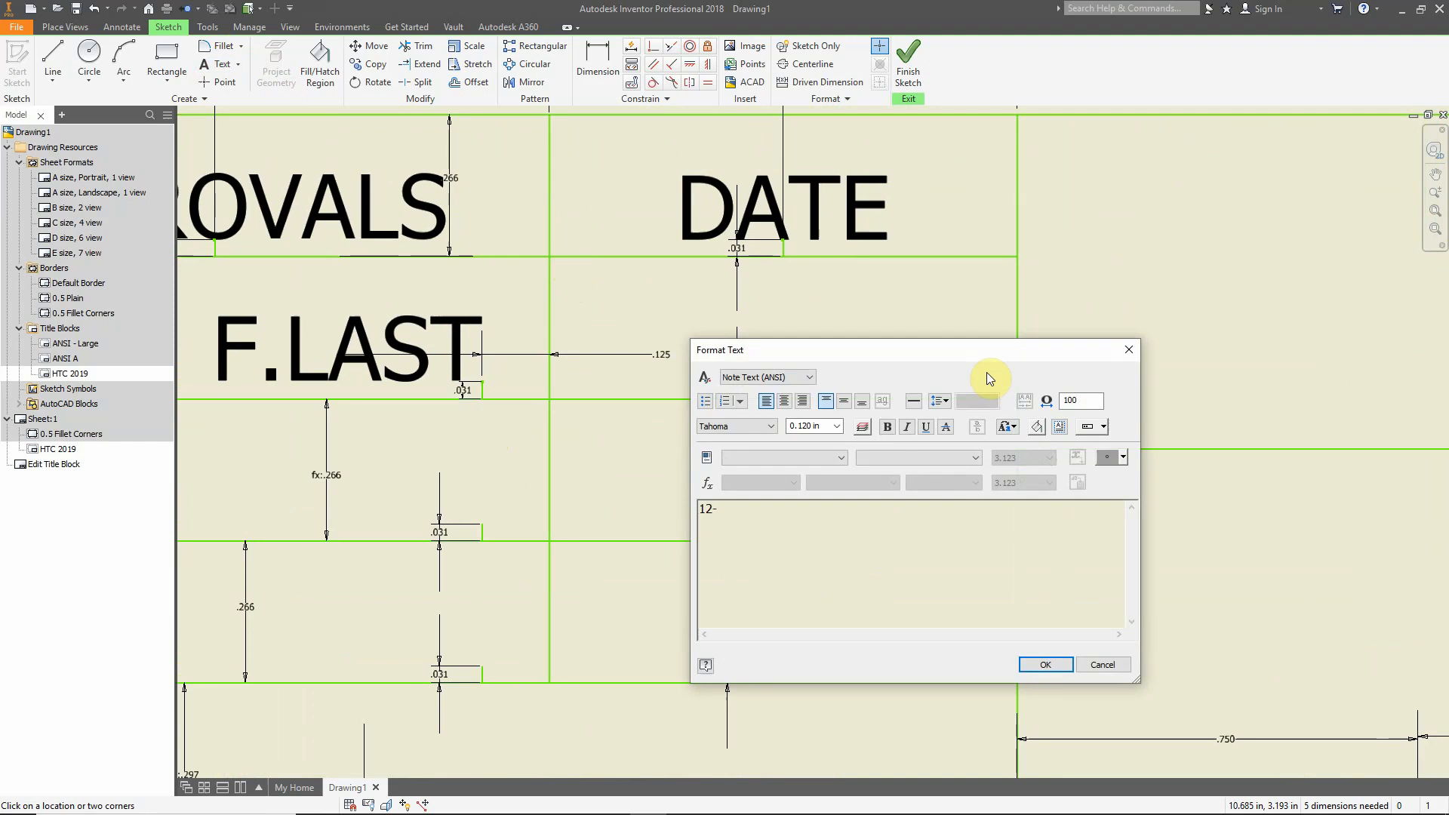
{"action": "type", "text": "12-10-"}
{"action": "key", "text": "Return"}
{"action": "type", "text": "19"}
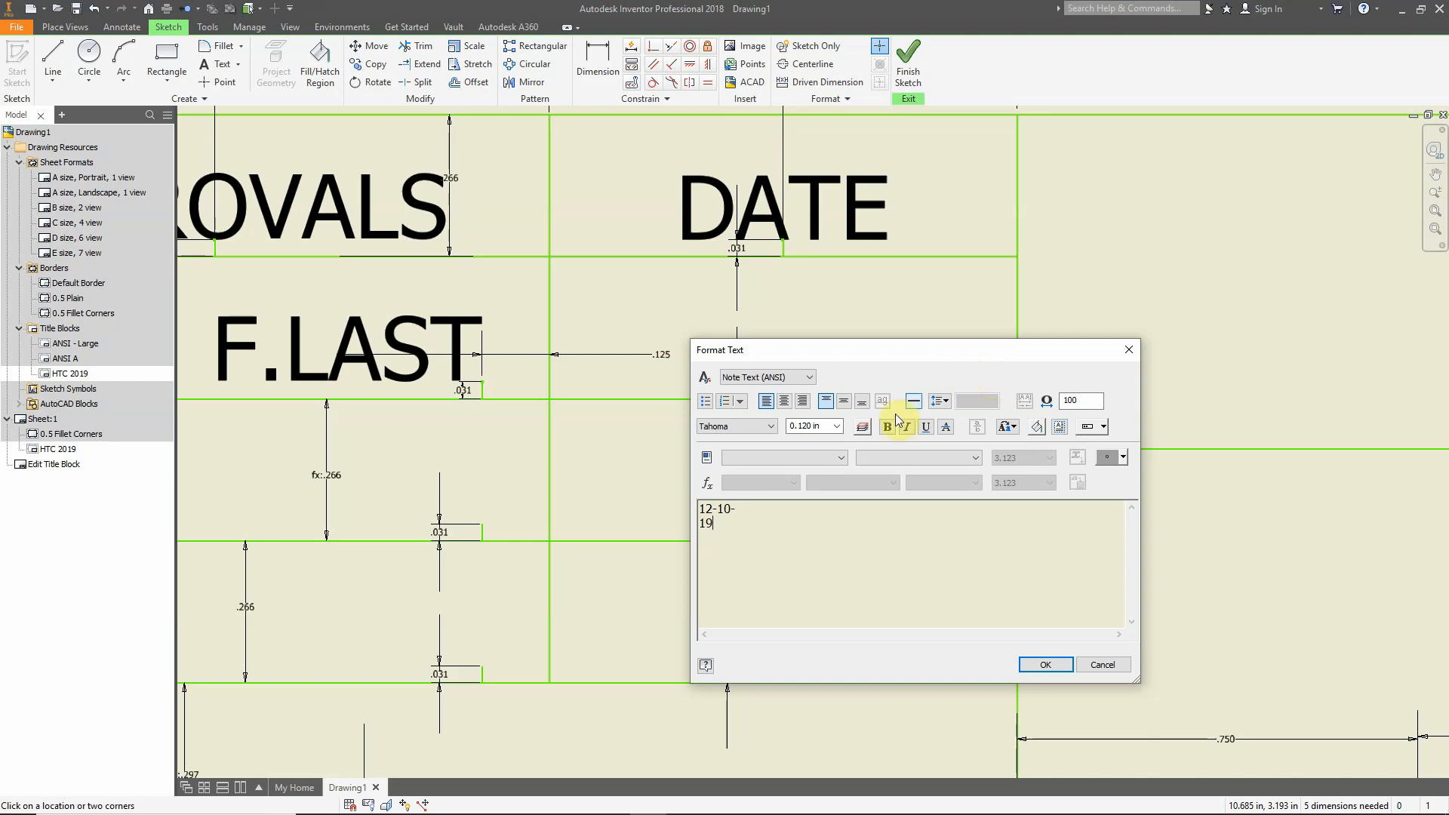
Give the 12-10-19 text center and bottom justification and place it
{"action": "left_click", "coordinate": [784, 400]}
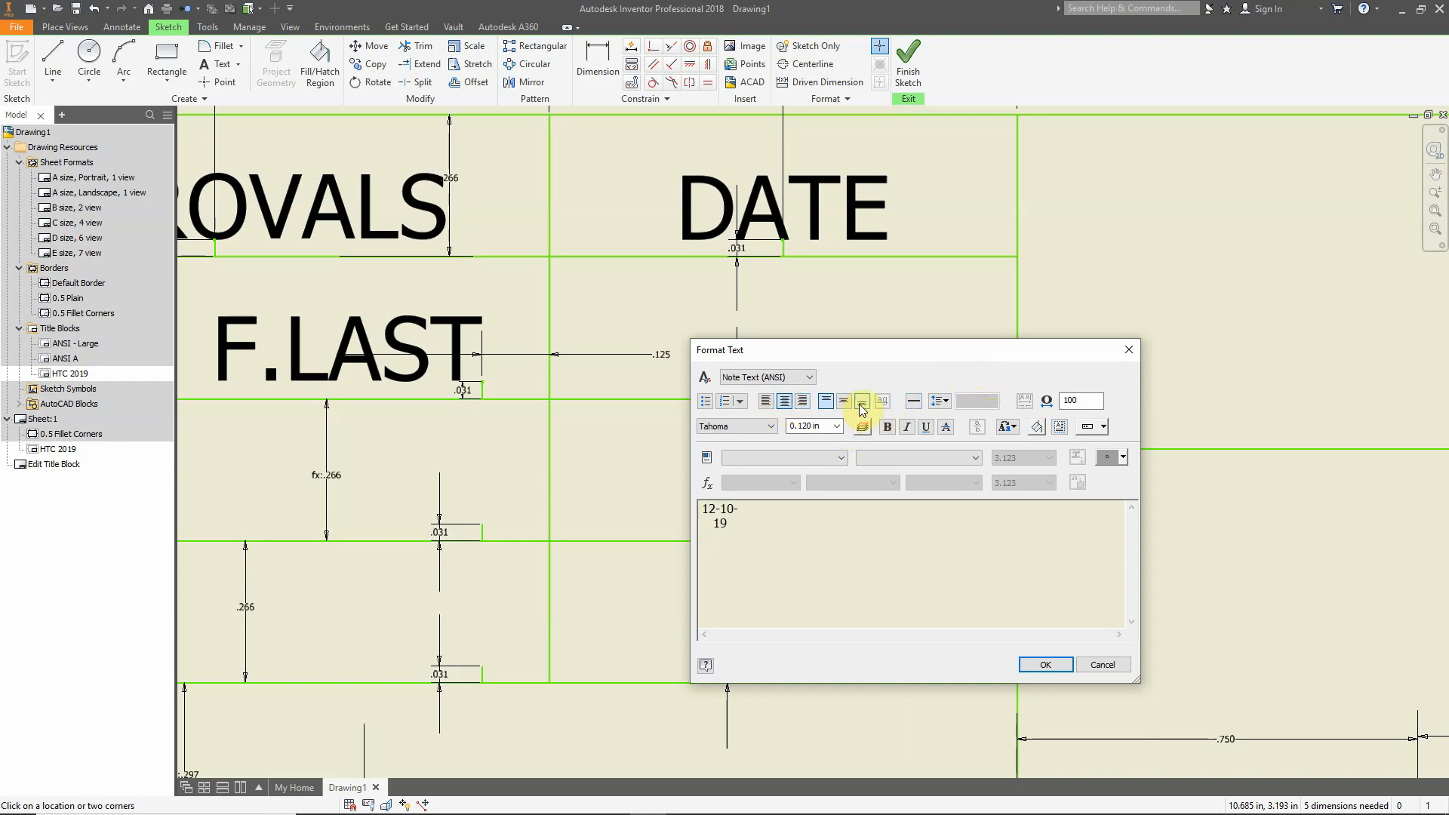
{"action": "left_click", "coordinate": [861, 402]}
{"action": "left_click_drag", "start_coordinate": [792, 523], "coordinate": [674, 504]}
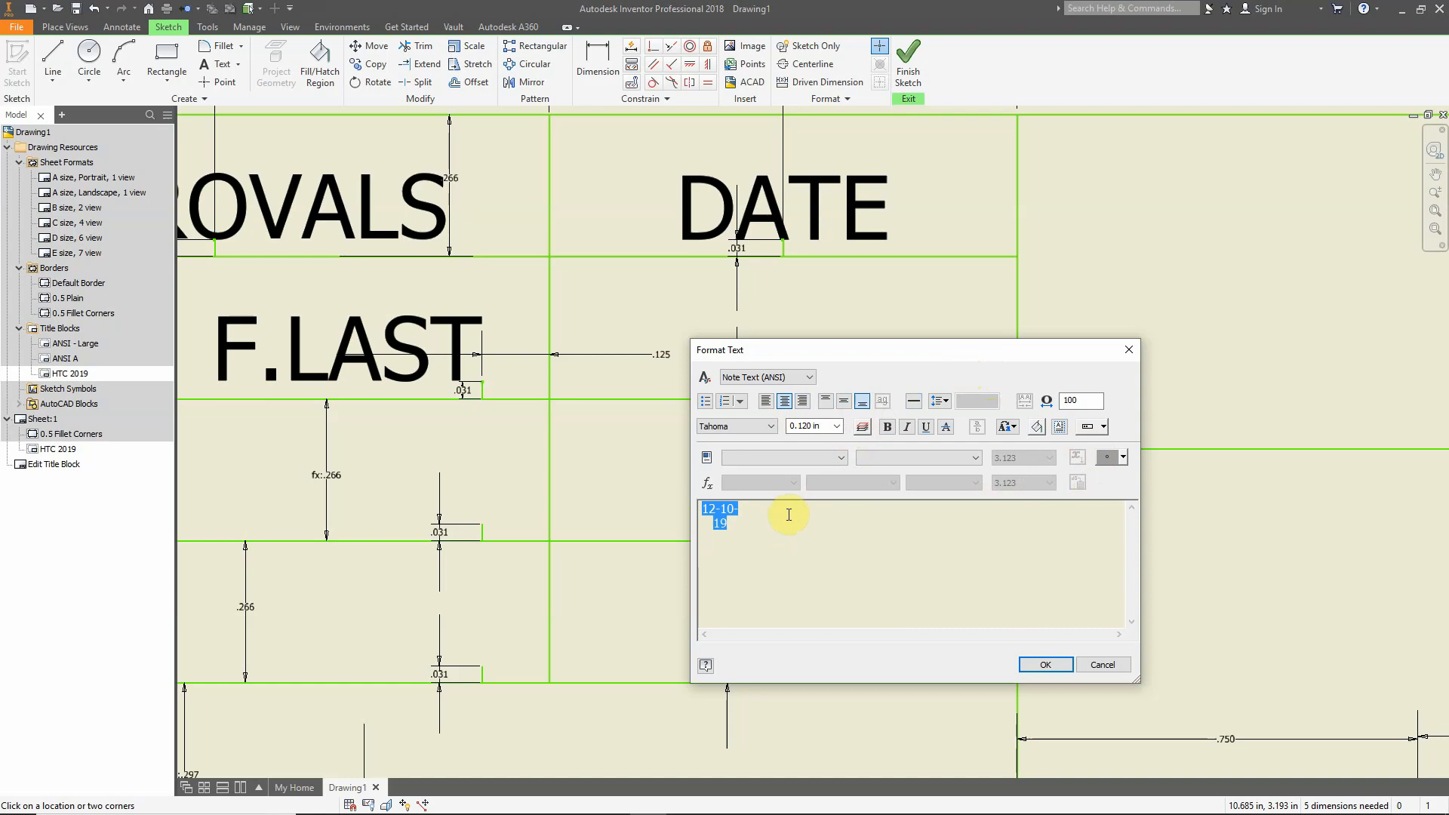
{"action": "left_click", "coordinate": [842, 548]}
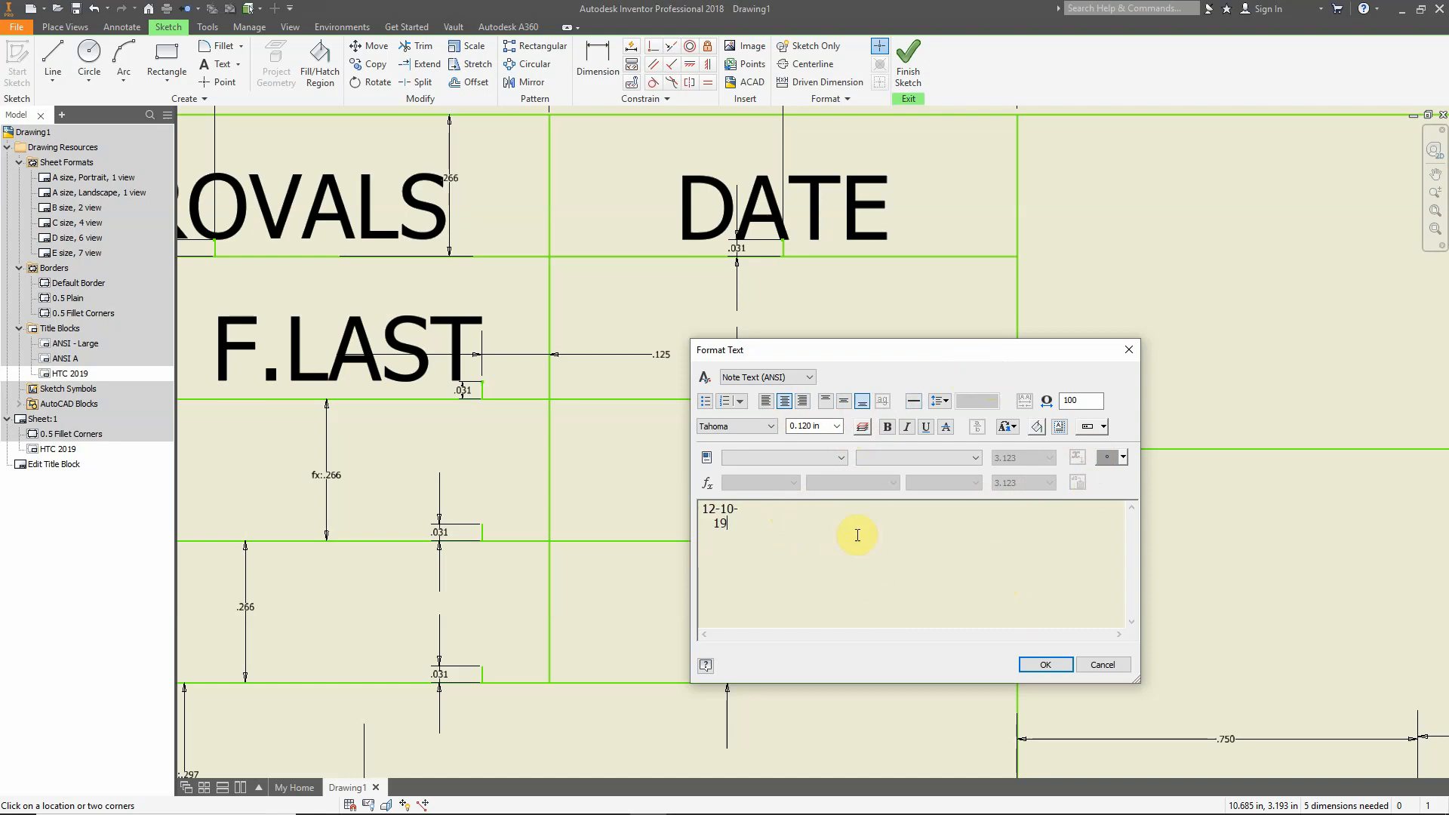
{"action": "left_click", "coordinate": [885, 426]}
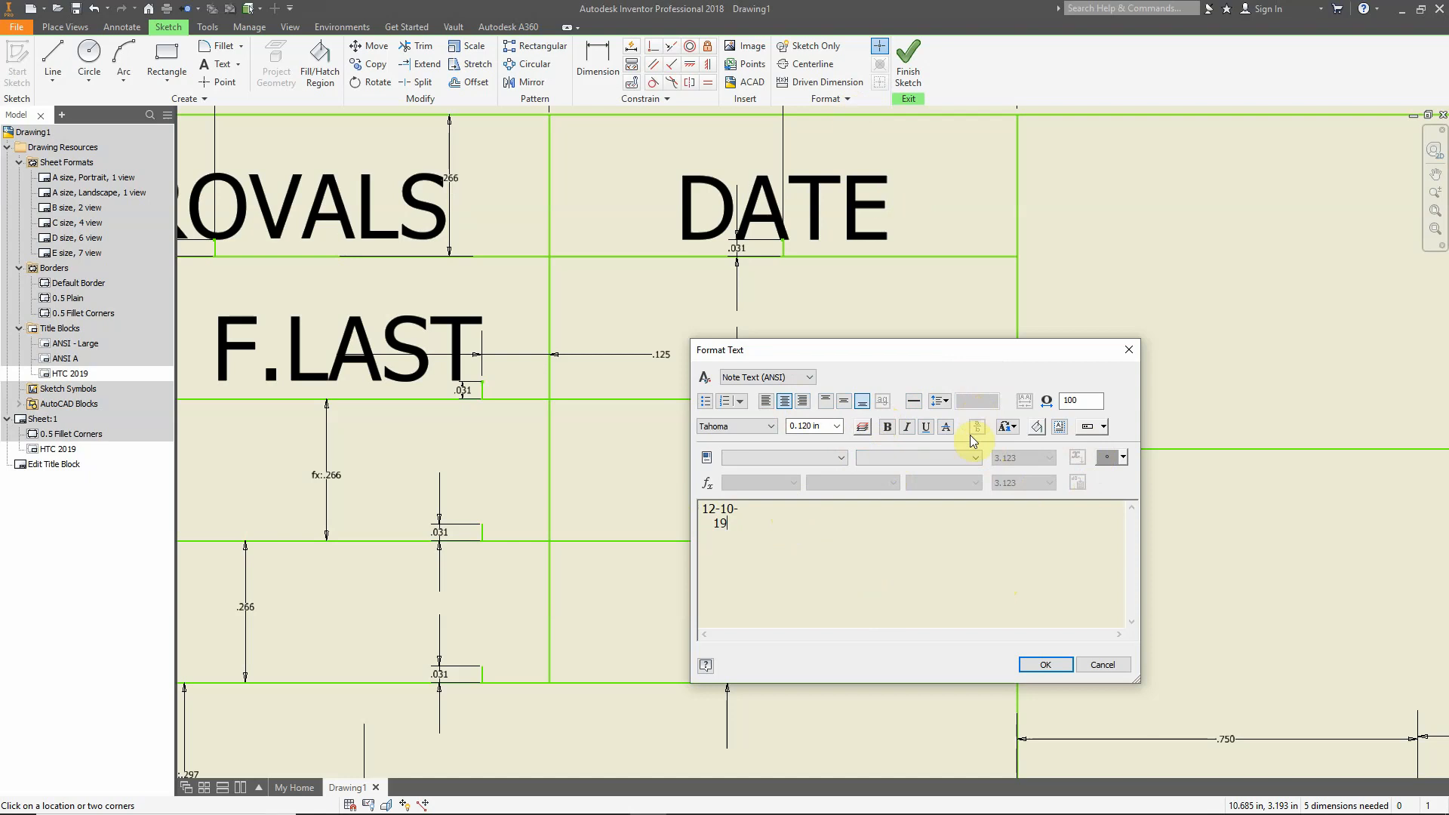
{"action": "left_click", "coordinate": [1046, 665]}
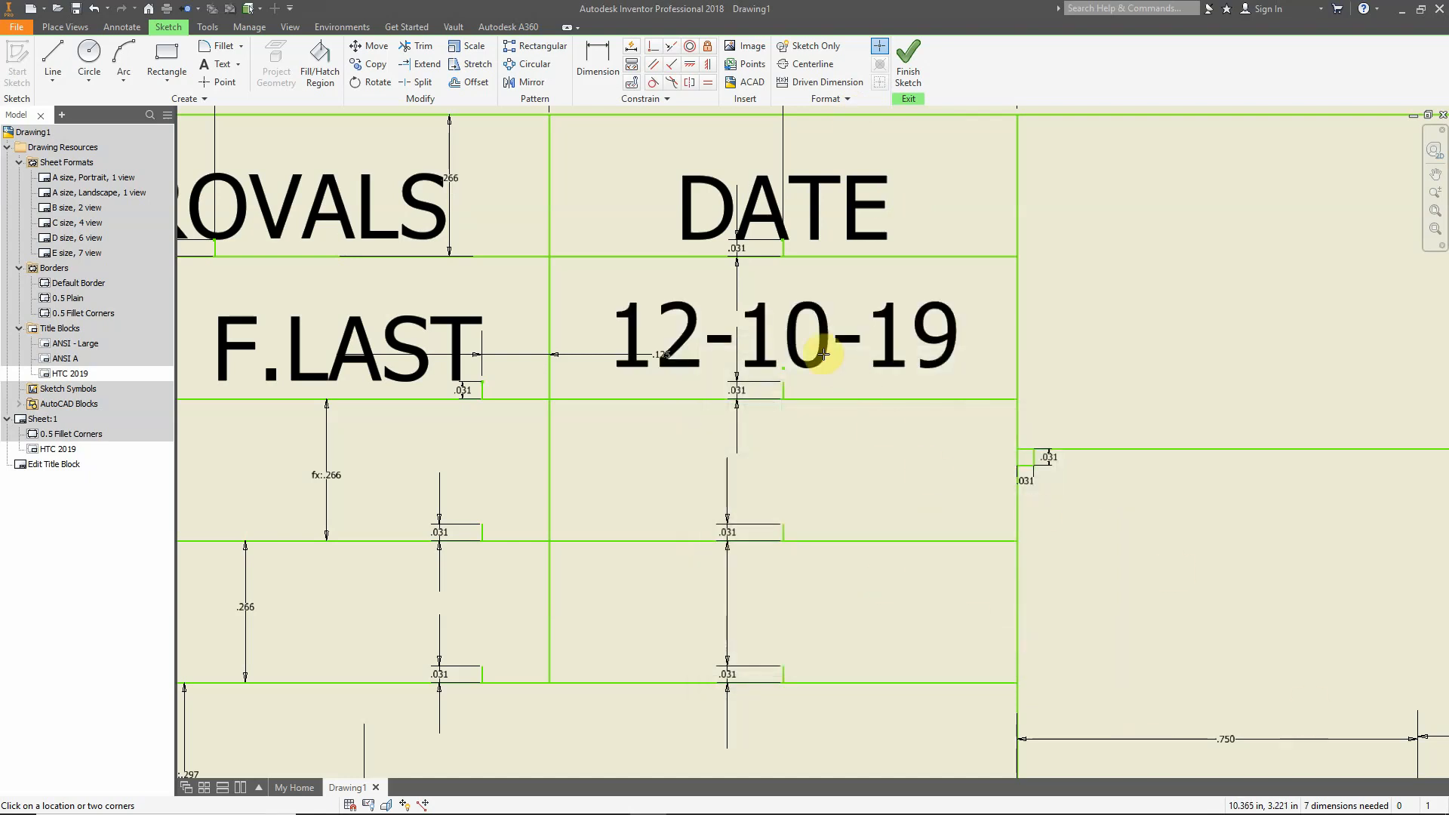
Attach the bottom-center point of the 12-10-19 text box to the upper end of the cell's guide line
{"action": "key", "text": "Escape"}
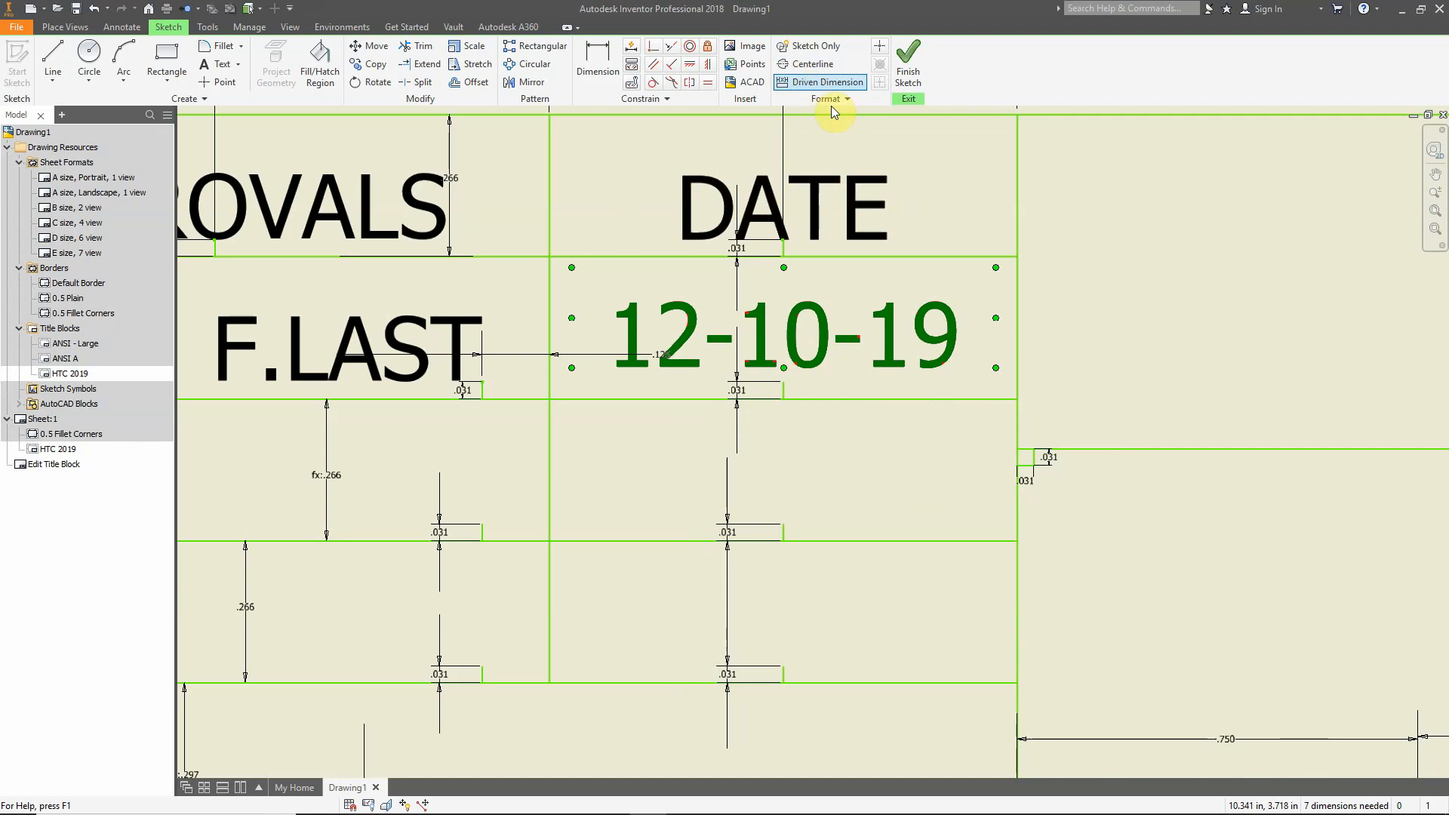
{"action": "left_click", "coordinate": [834, 98]}
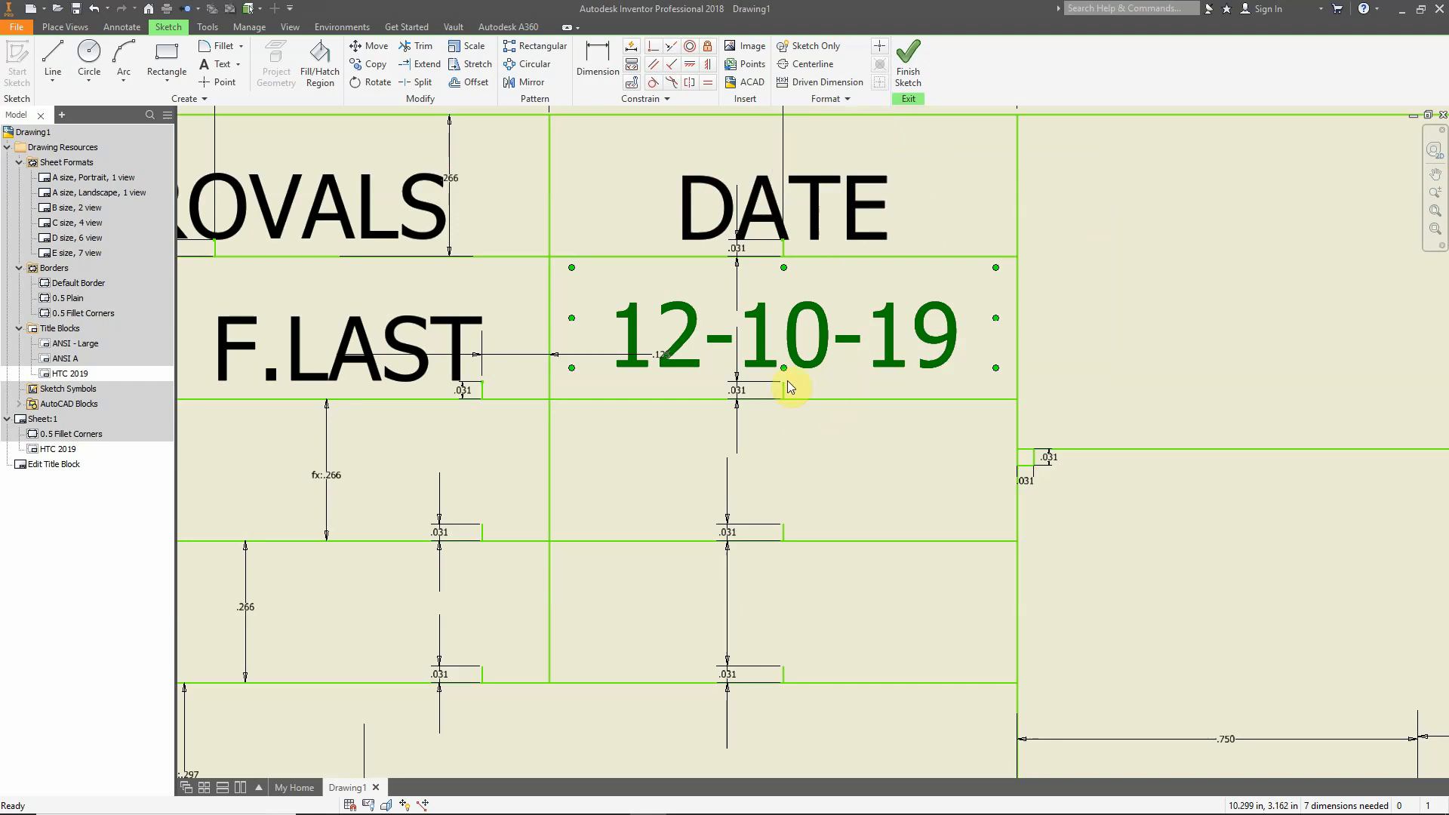
{"action": "left_click_drag", "start_coordinate": [784, 369], "coordinate": [788, 384]}
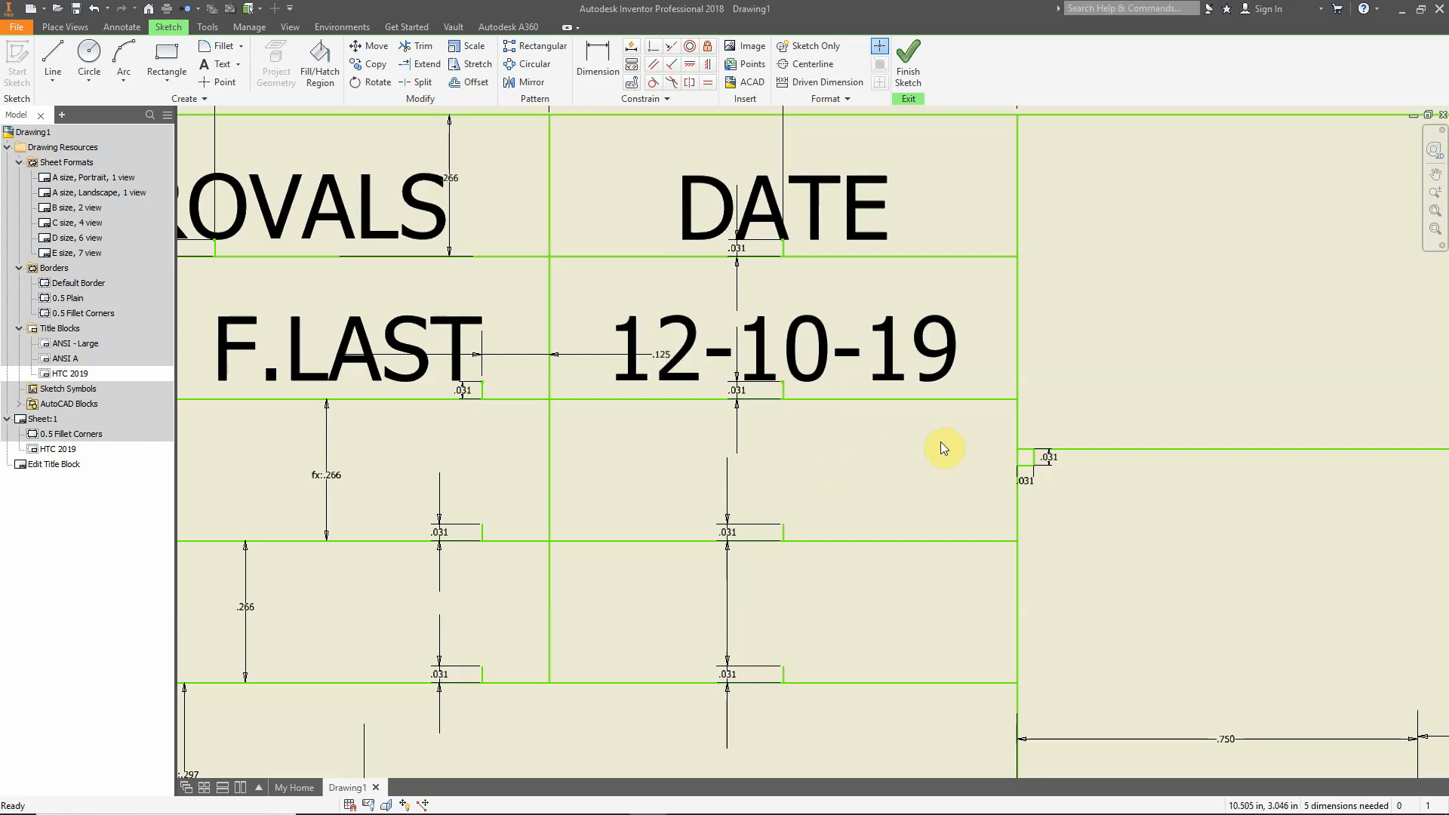
Try to change the font of the APPROVALS text to Arial
{"action": "scroll", "coordinate": [1104, 361], "scroll_direction": "down", "scroll_amount": 4}
{"action": "mouse_move", "coordinate": [1136, 455]}
{"action": "middle_mouse_down"}
{"action": "mouse_move", "coordinate": [1074, 427]}
{"action": "mouse_move", "coordinate": [822, 388]}
{"action": "middle_mouse_up"}
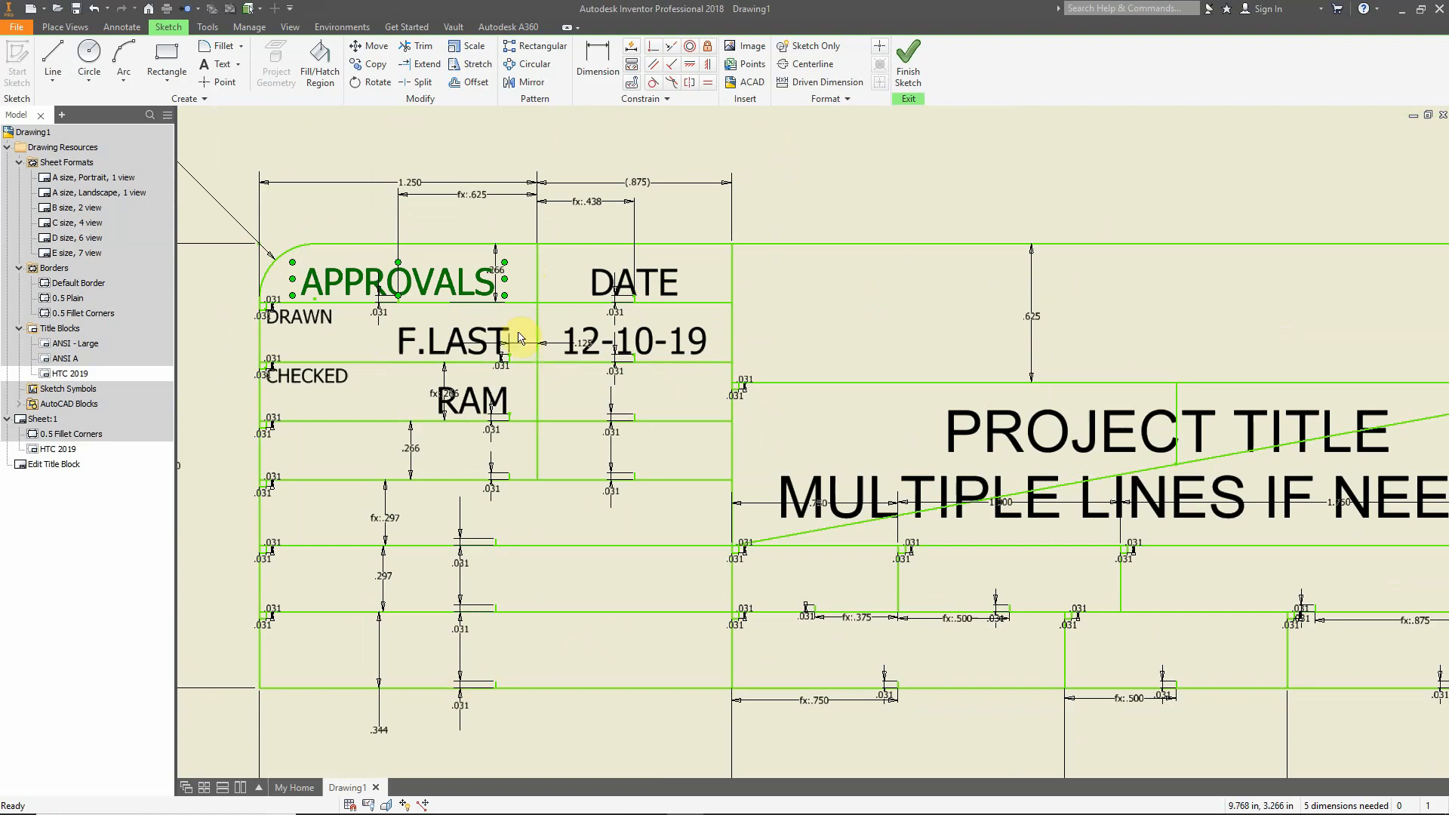
{"action": "left_click", "coordinate": [615, 280], "text": "ctrl"}
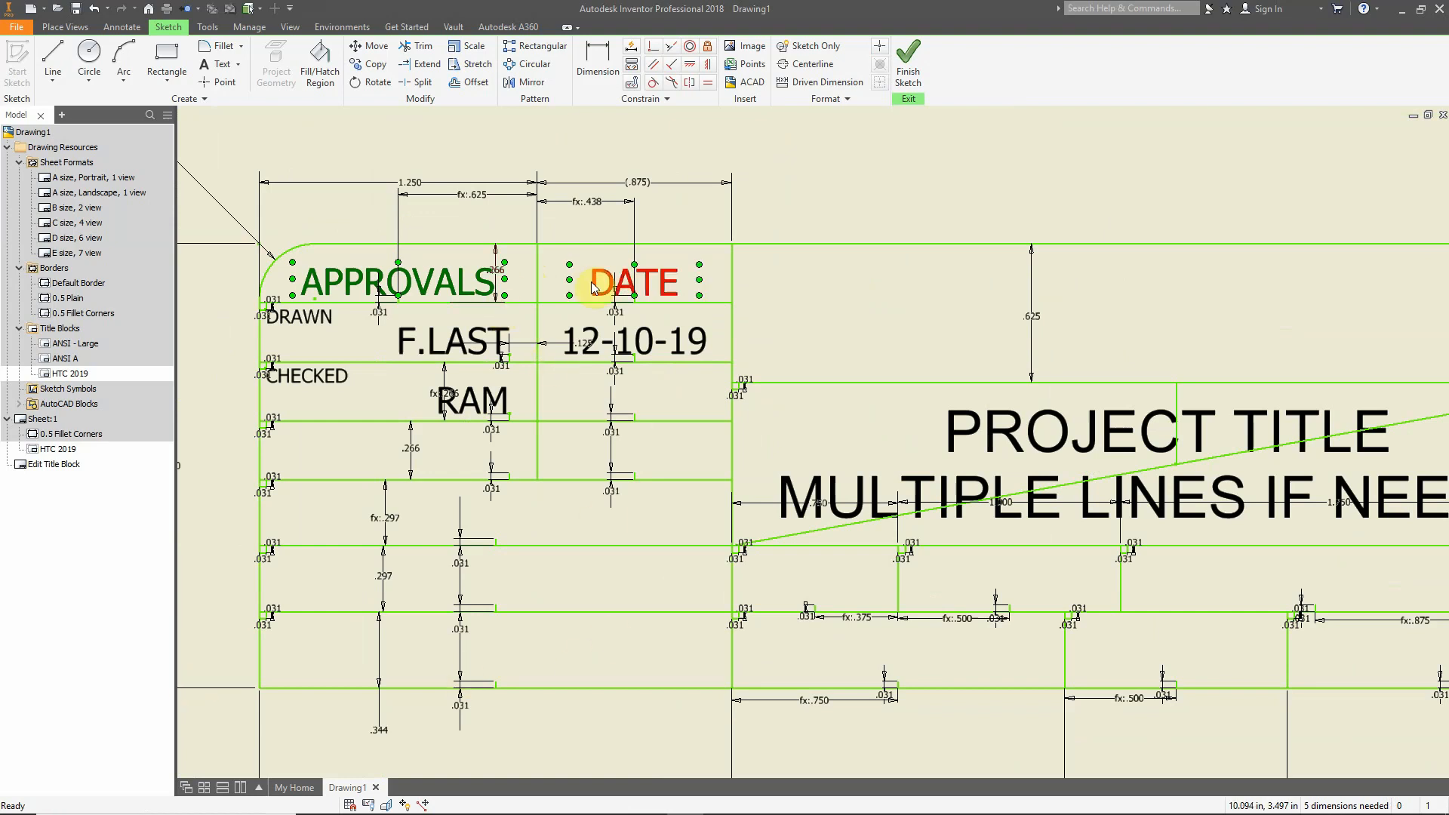
{"action": "double_click", "coordinate": [463, 284]}
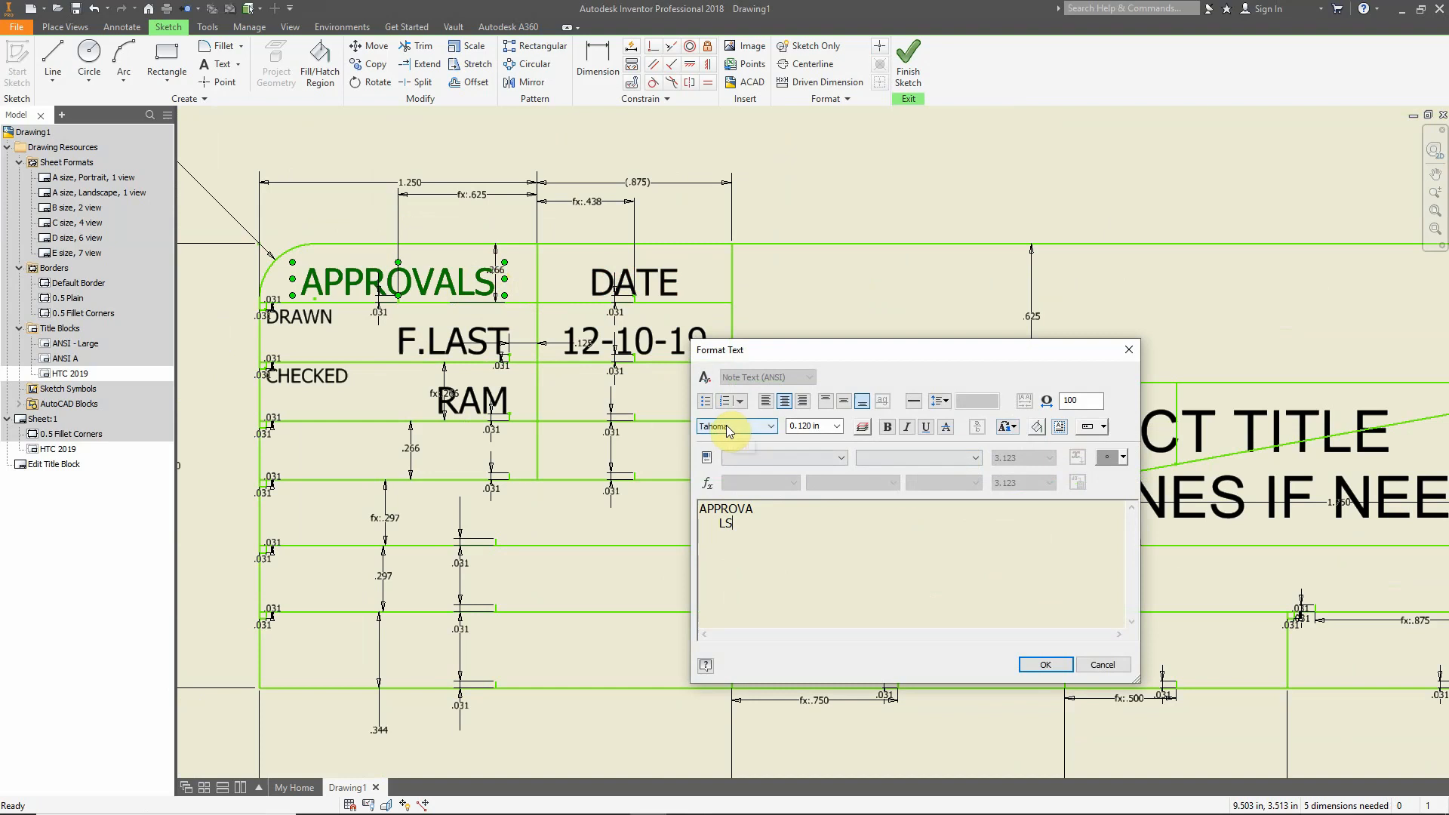
{"action": "left_click", "coordinate": [771, 426]}
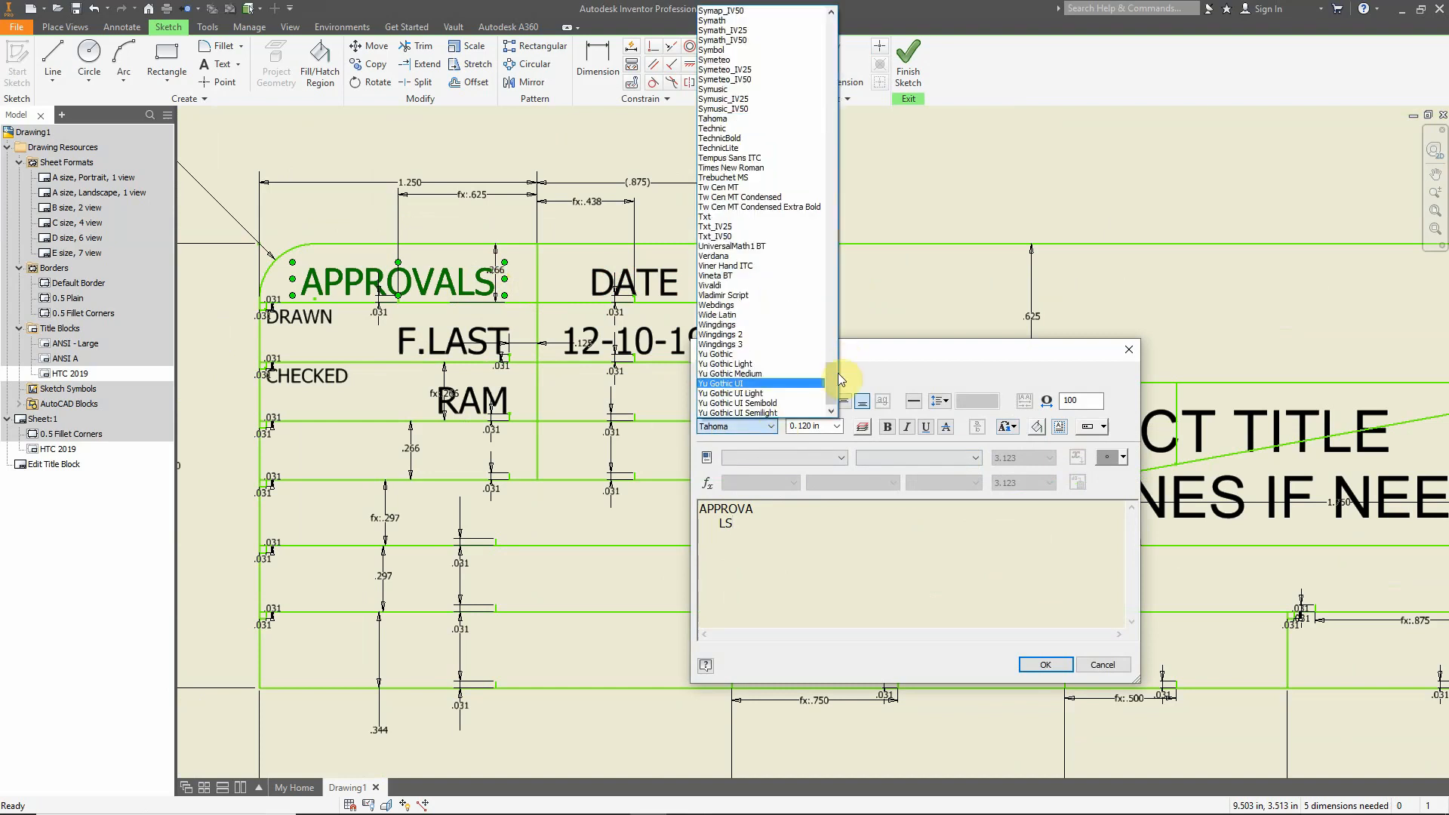
{"action": "left_click_drag", "start_coordinate": [832, 382], "coordinate": [822, 65]}
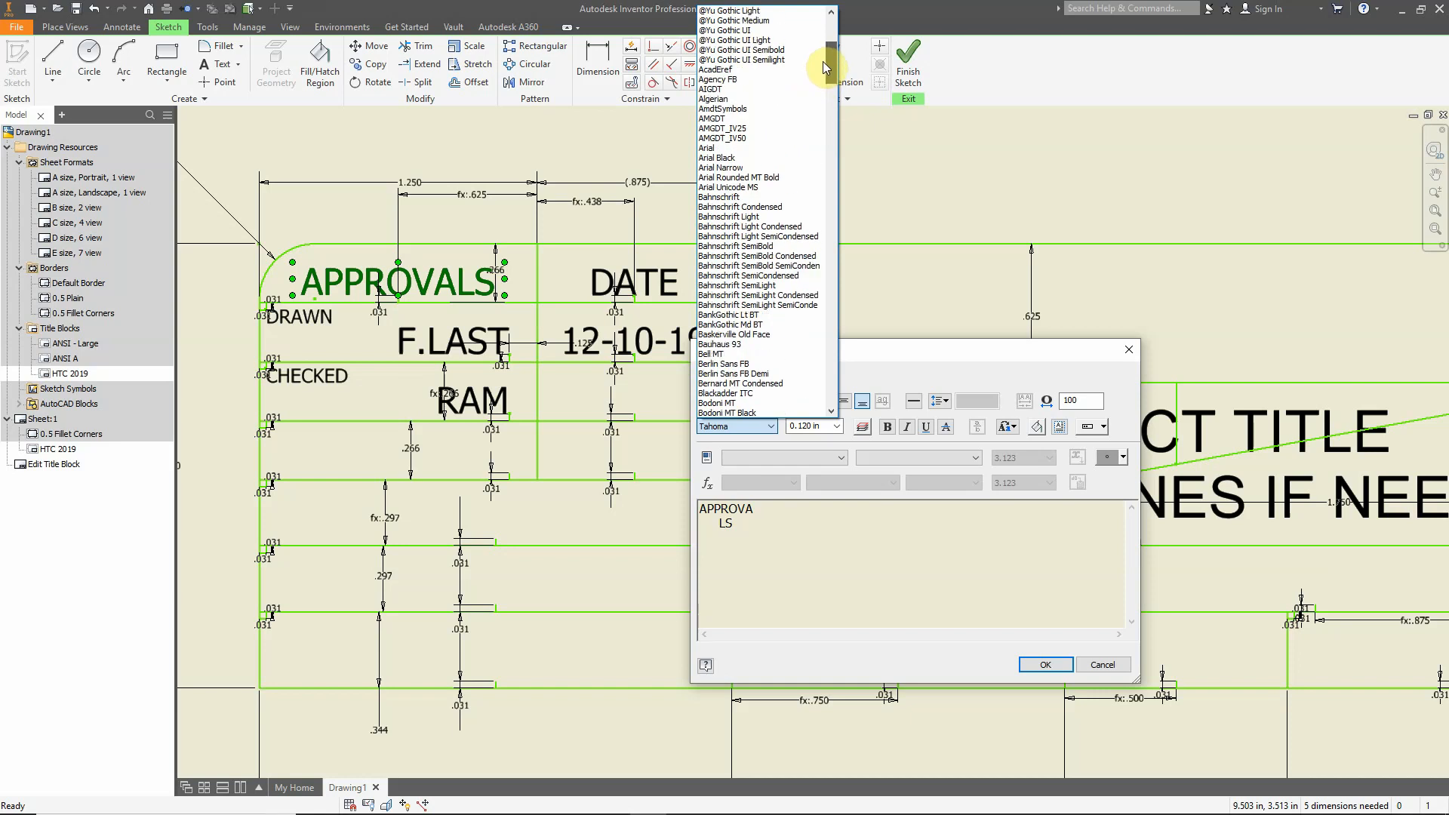
{"action": "left_click", "coordinate": [718, 149]}
{"action": "left_click", "coordinate": [1049, 665]}
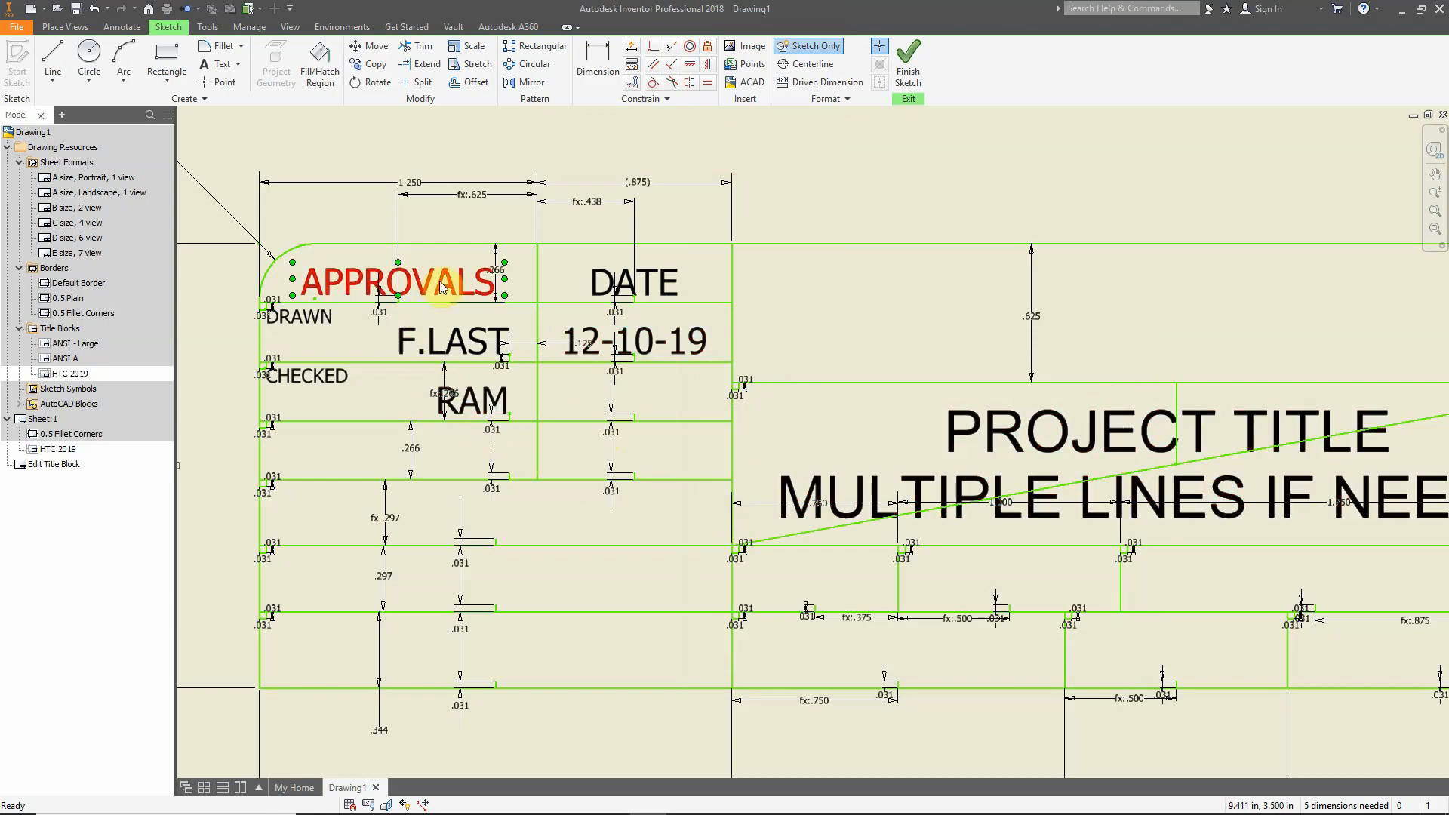
Select the whole DATE text and set its font to Arial
{"action": "double_click", "coordinate": [664, 287]}
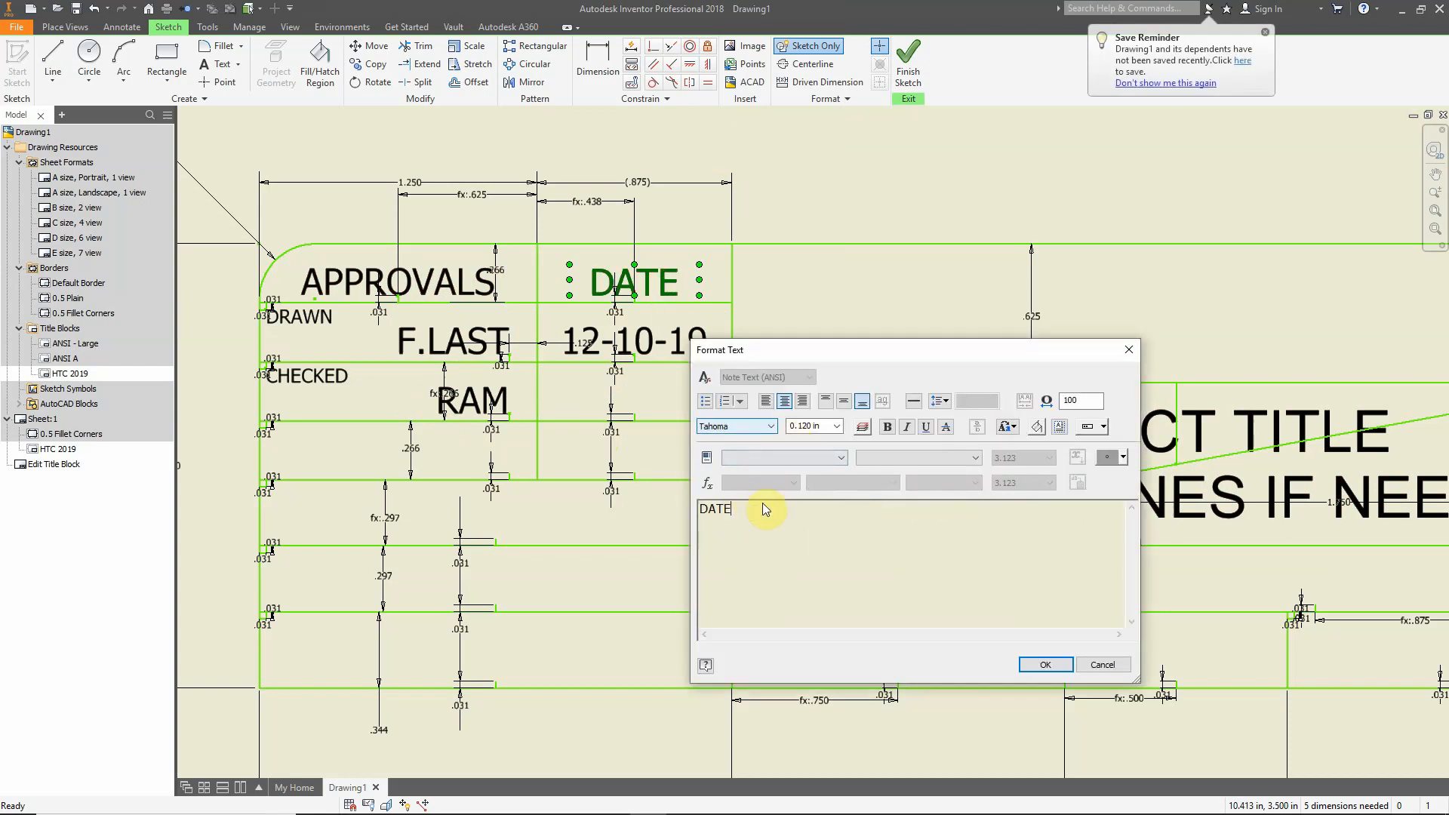
{"action": "left_click_drag", "start_coordinate": [760, 508], "coordinate": [656, 508]}
{"action": "left_click", "coordinate": [770, 427]}
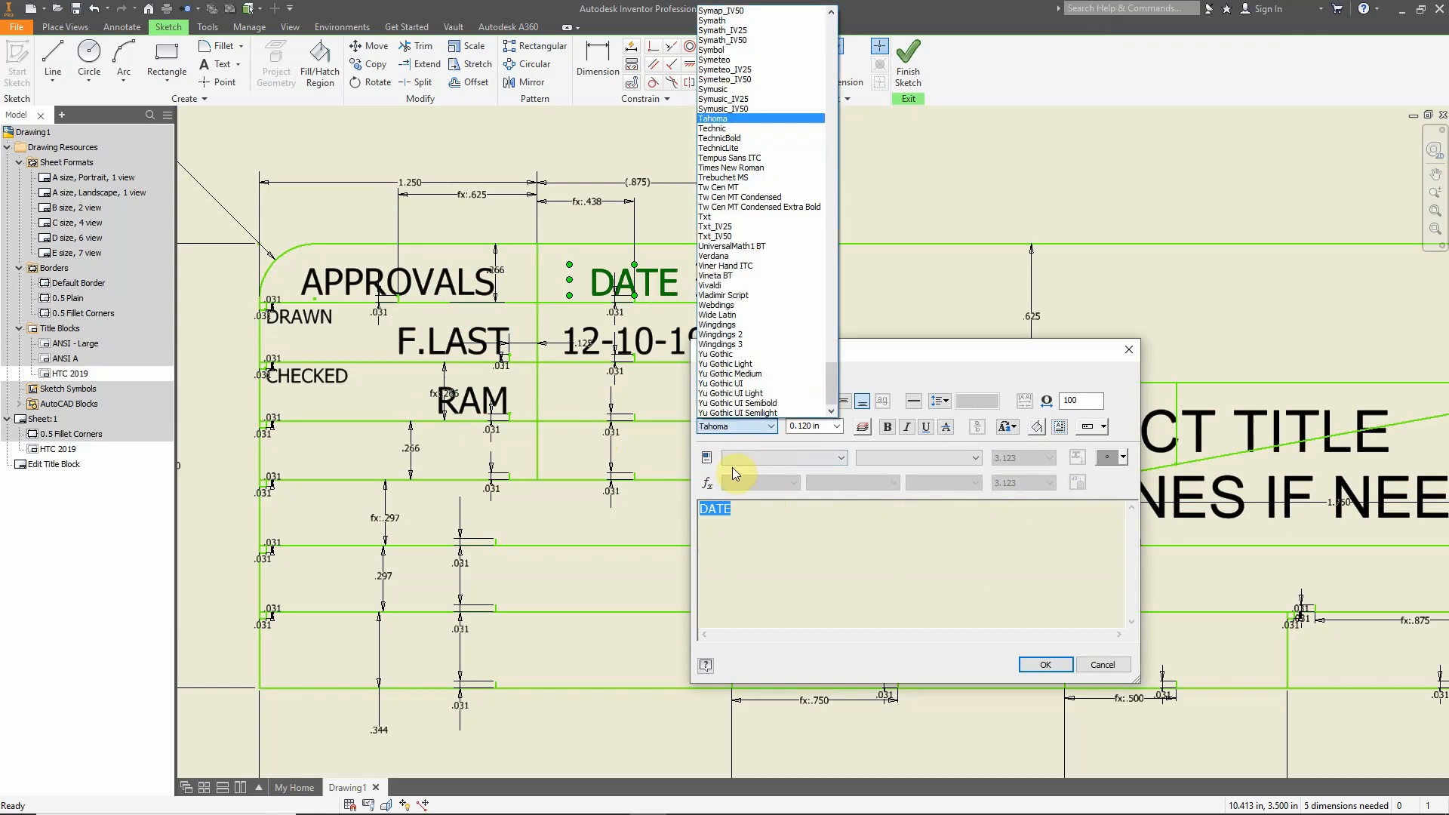
{"action": "scroll", "coordinate": [742, 211], "scroll_direction": "up", "scroll_amount": 20}
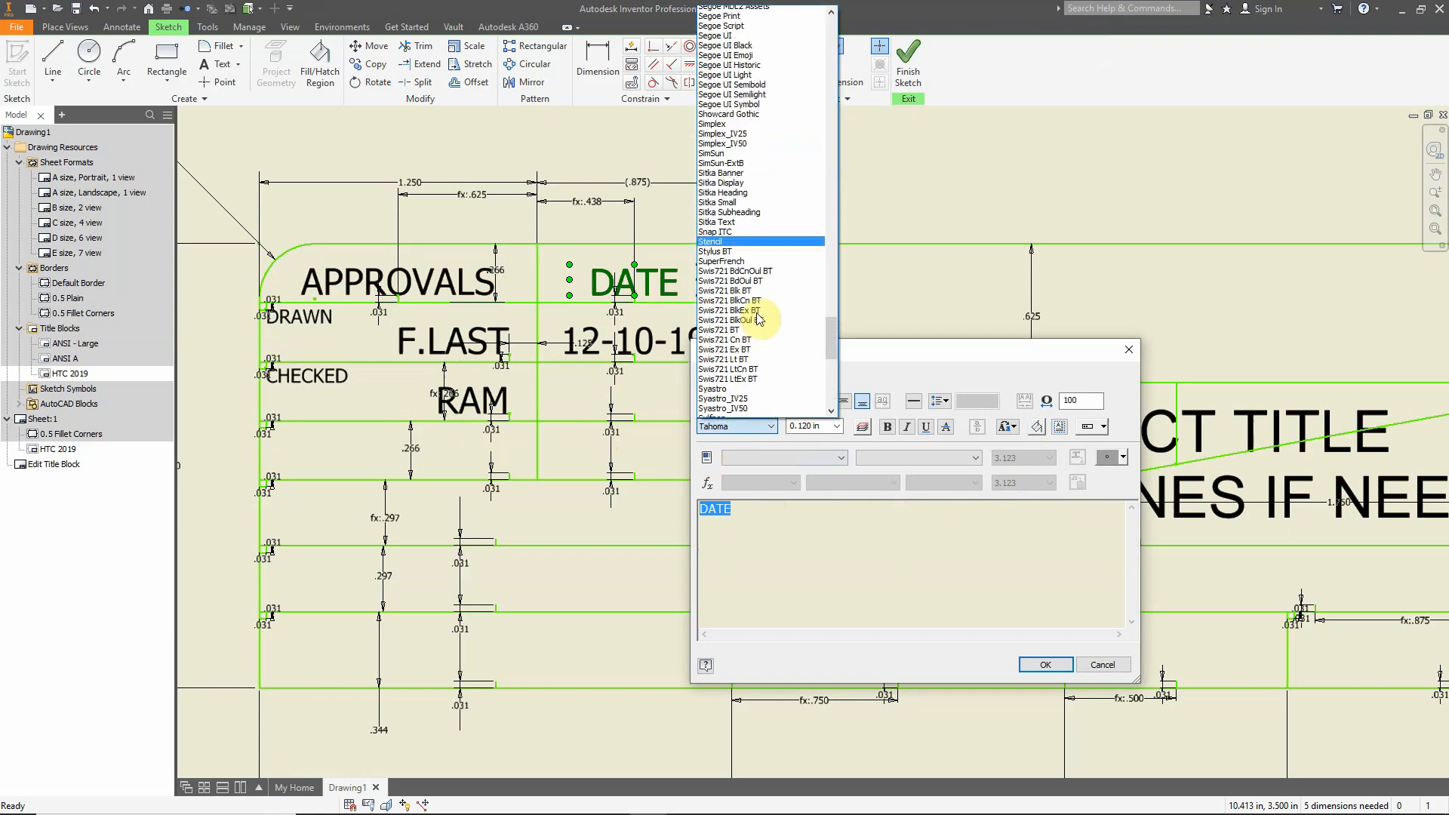
{"action": "left_click_drag", "start_coordinate": [831, 324], "coordinate": [838, 57]}
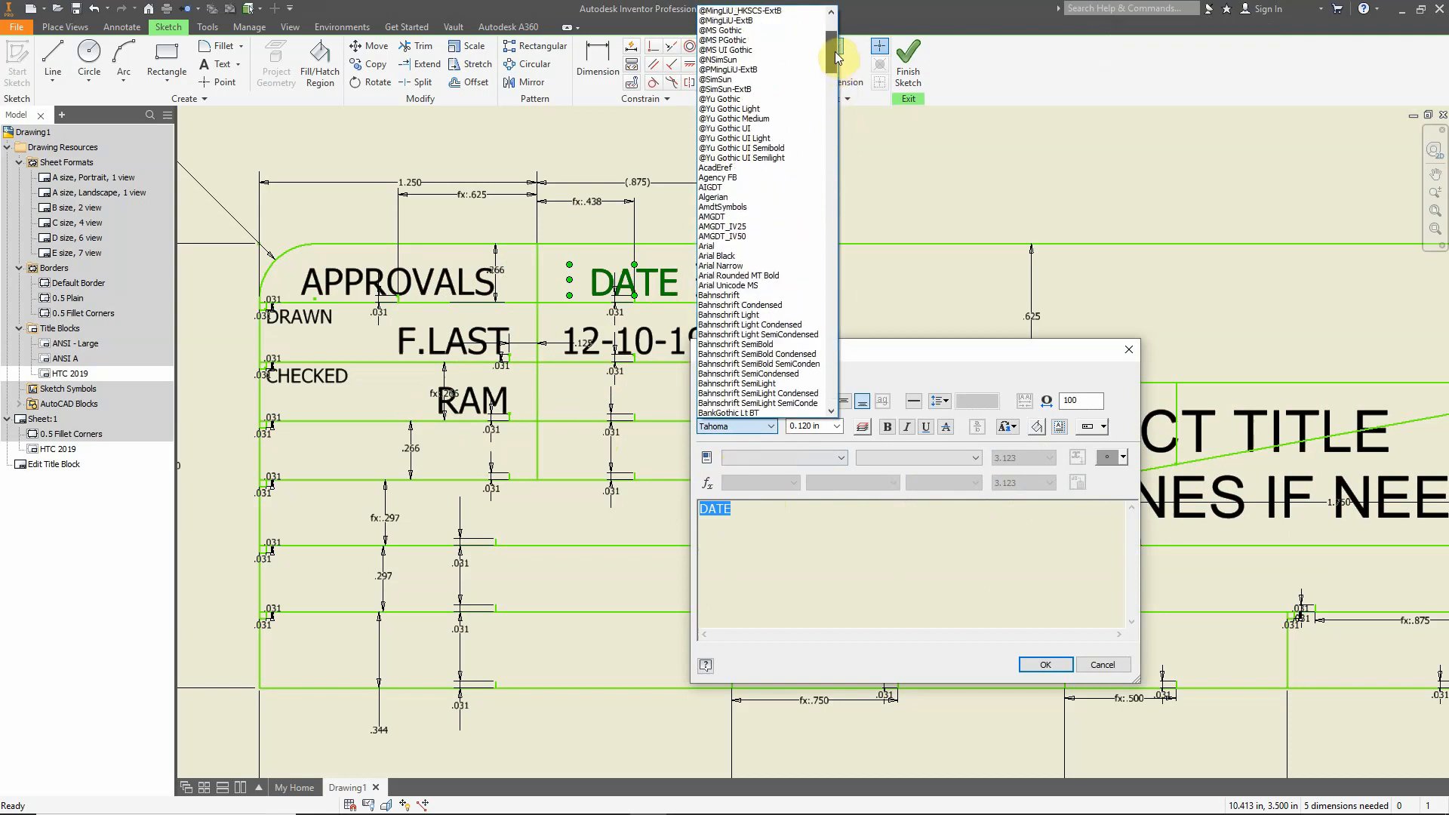
{"action": "left_click", "coordinate": [730, 247]}
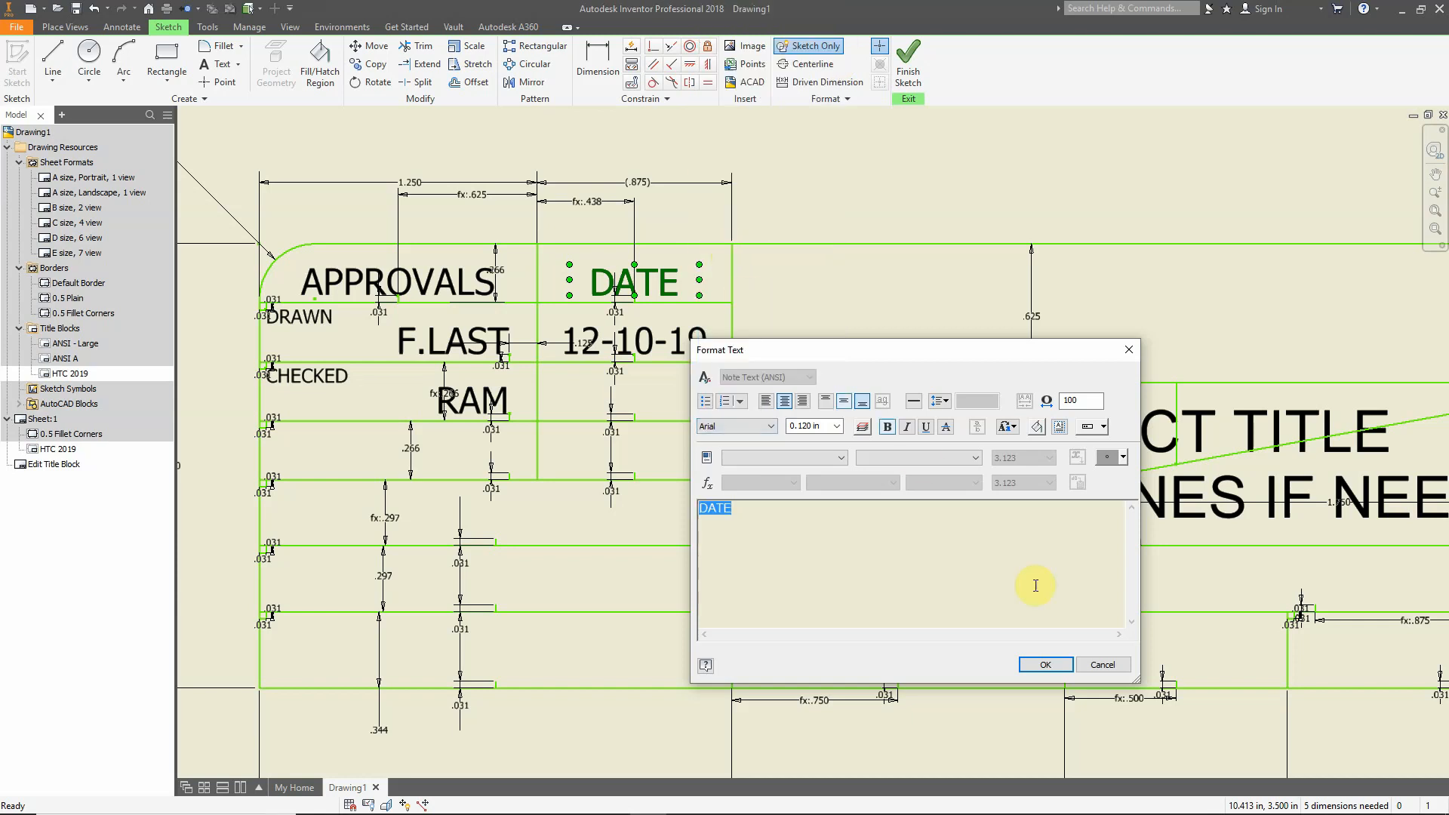
{"action": "left_click", "coordinate": [1045, 666]}
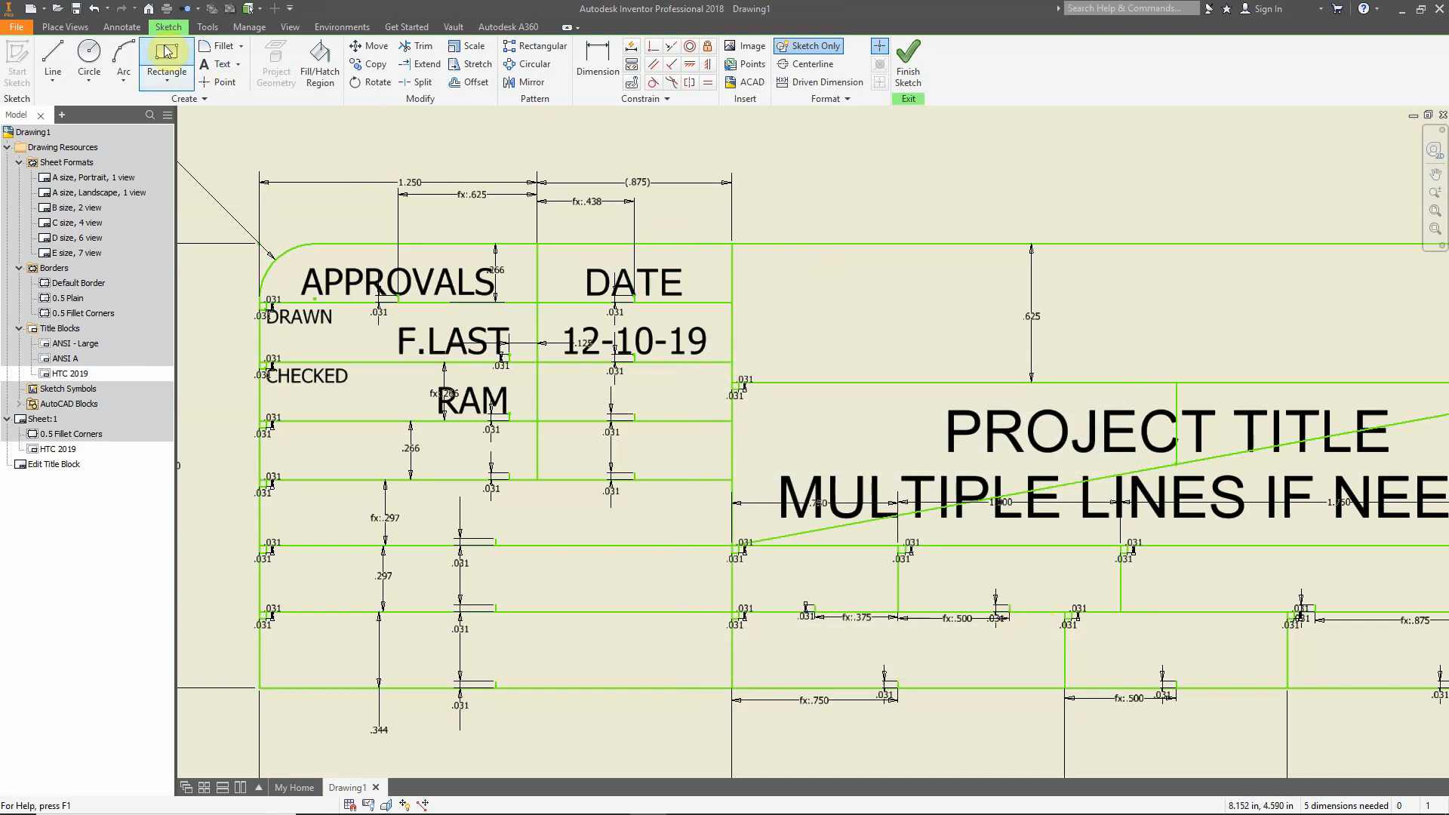
Save the edits to HTC 2019 and open the Style and Standard Editor
{"action": "left_click", "coordinate": [907, 70]}
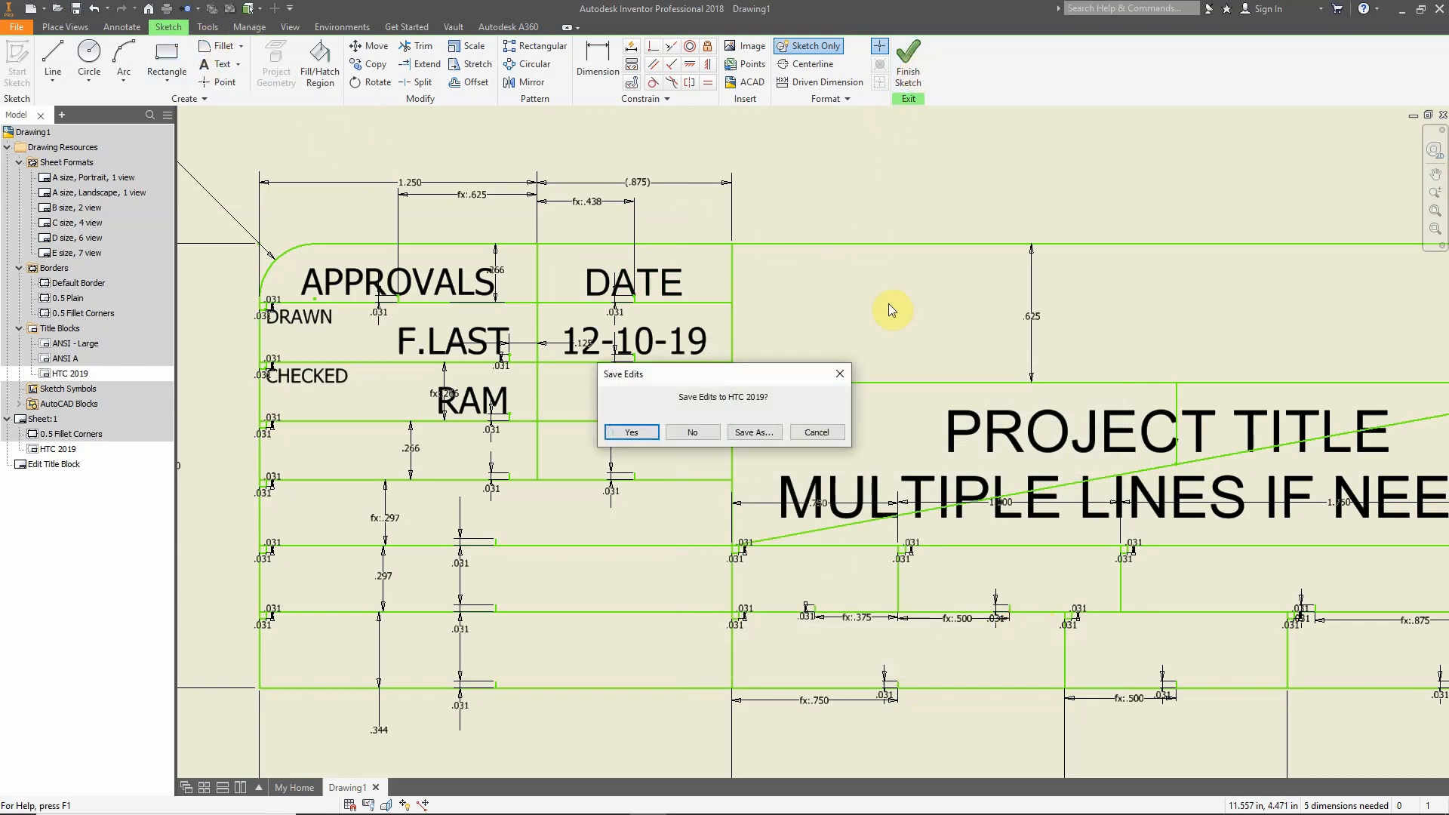
{"action": "left_click", "coordinate": [631, 436]}
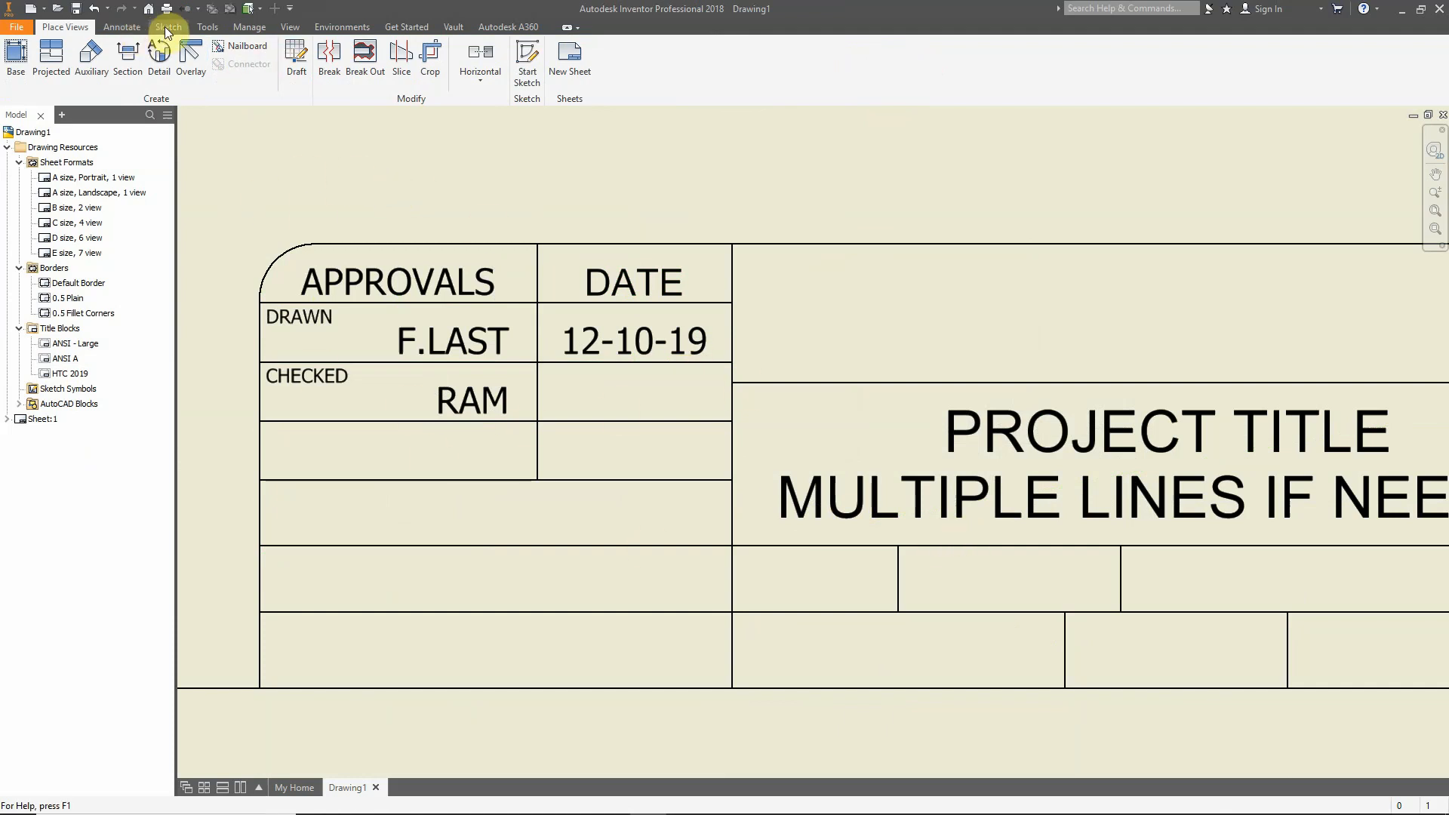
{"action": "left_click", "coordinate": [248, 26]}
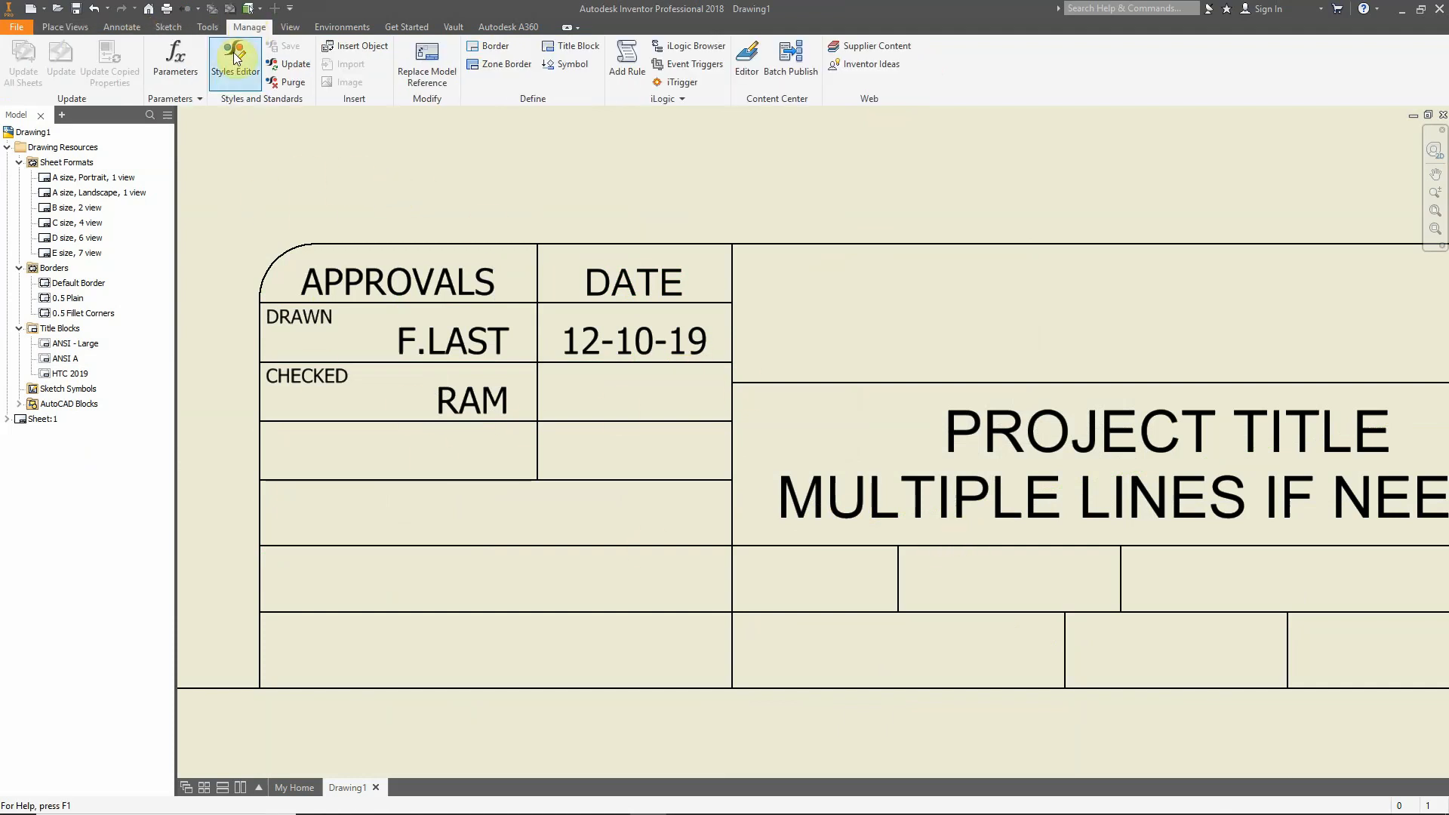
{"action": "left_click", "coordinate": [236, 59]}
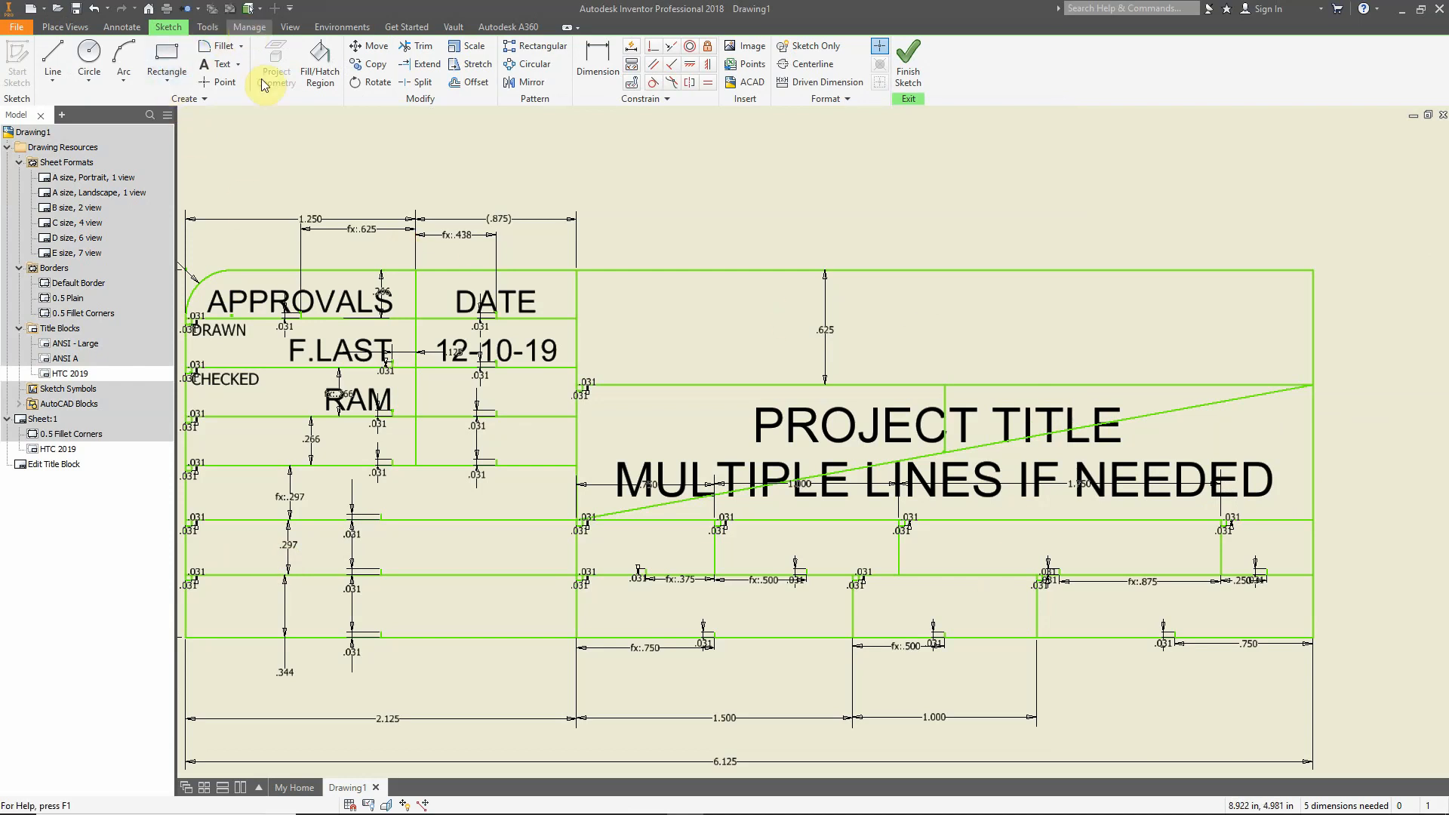
Review the Label Text (ANSI) and Note Text (ANSI) styles in the style editor, then save and finish editing HTC 2019
{"action": "left_click", "coordinate": [247, 27]}
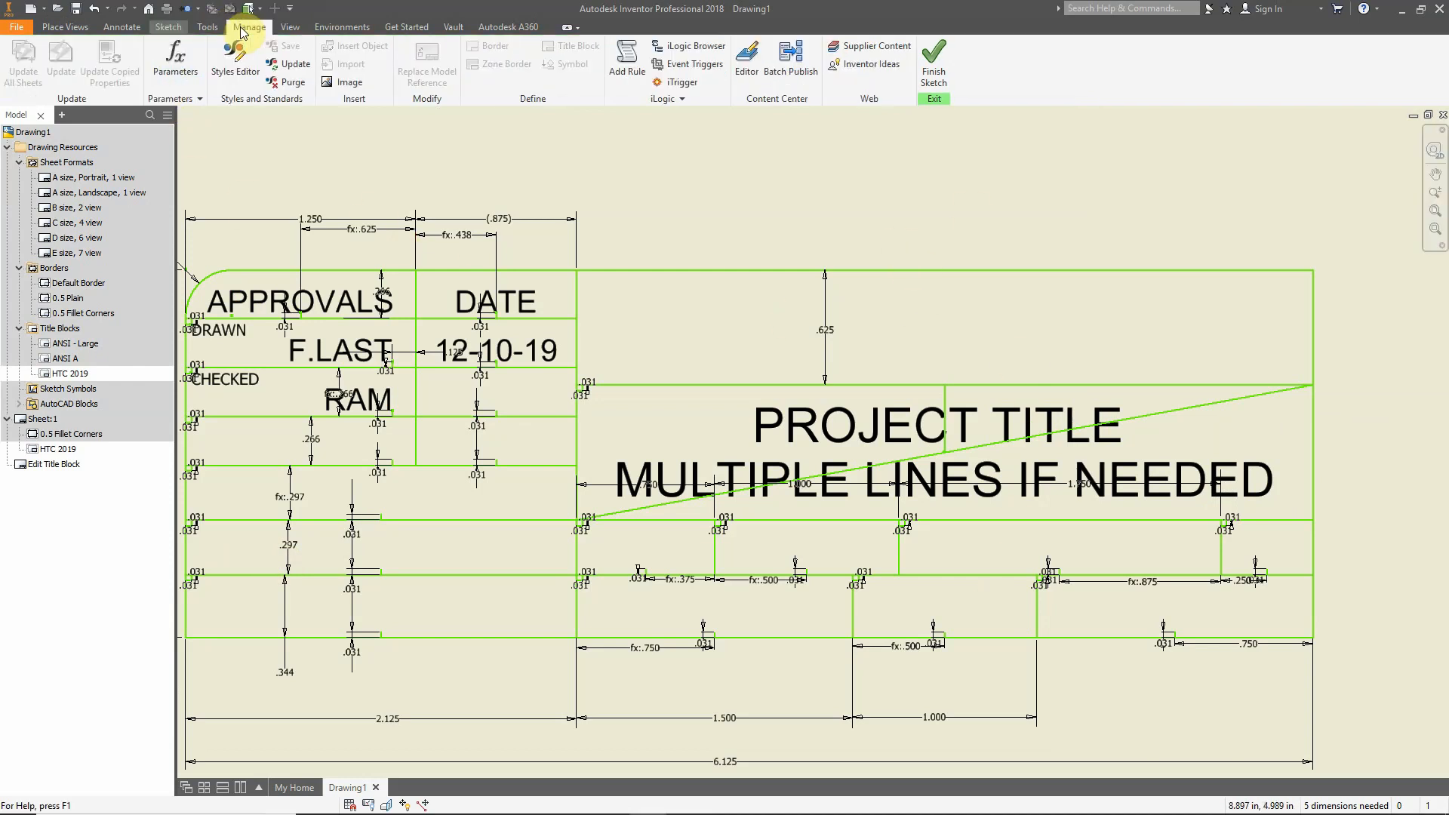
{"action": "left_click", "coordinate": [244, 69]}
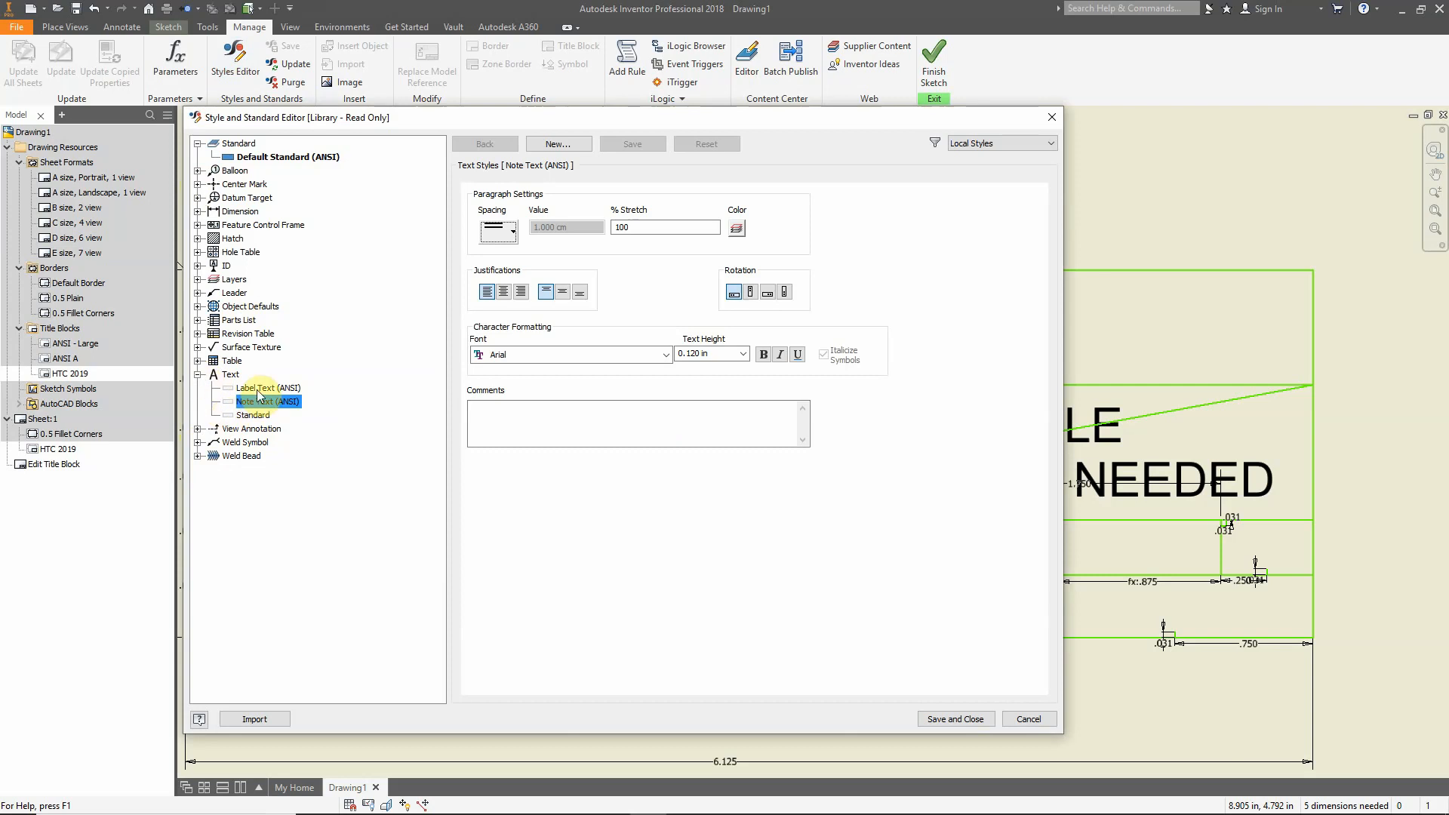
{"action": "left_click", "coordinate": [260, 388]}
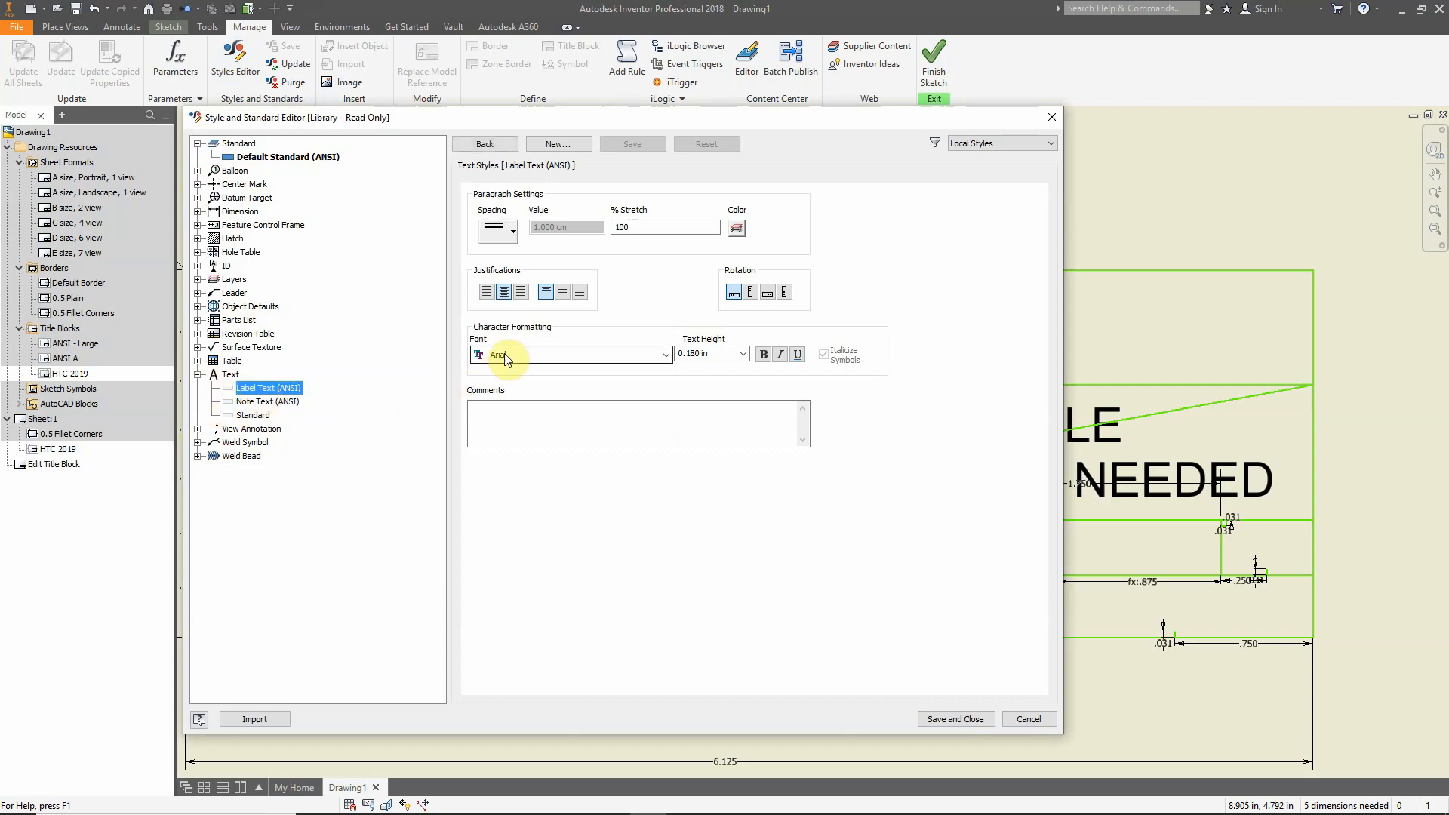
{"action": "left_click", "coordinate": [285, 401]}
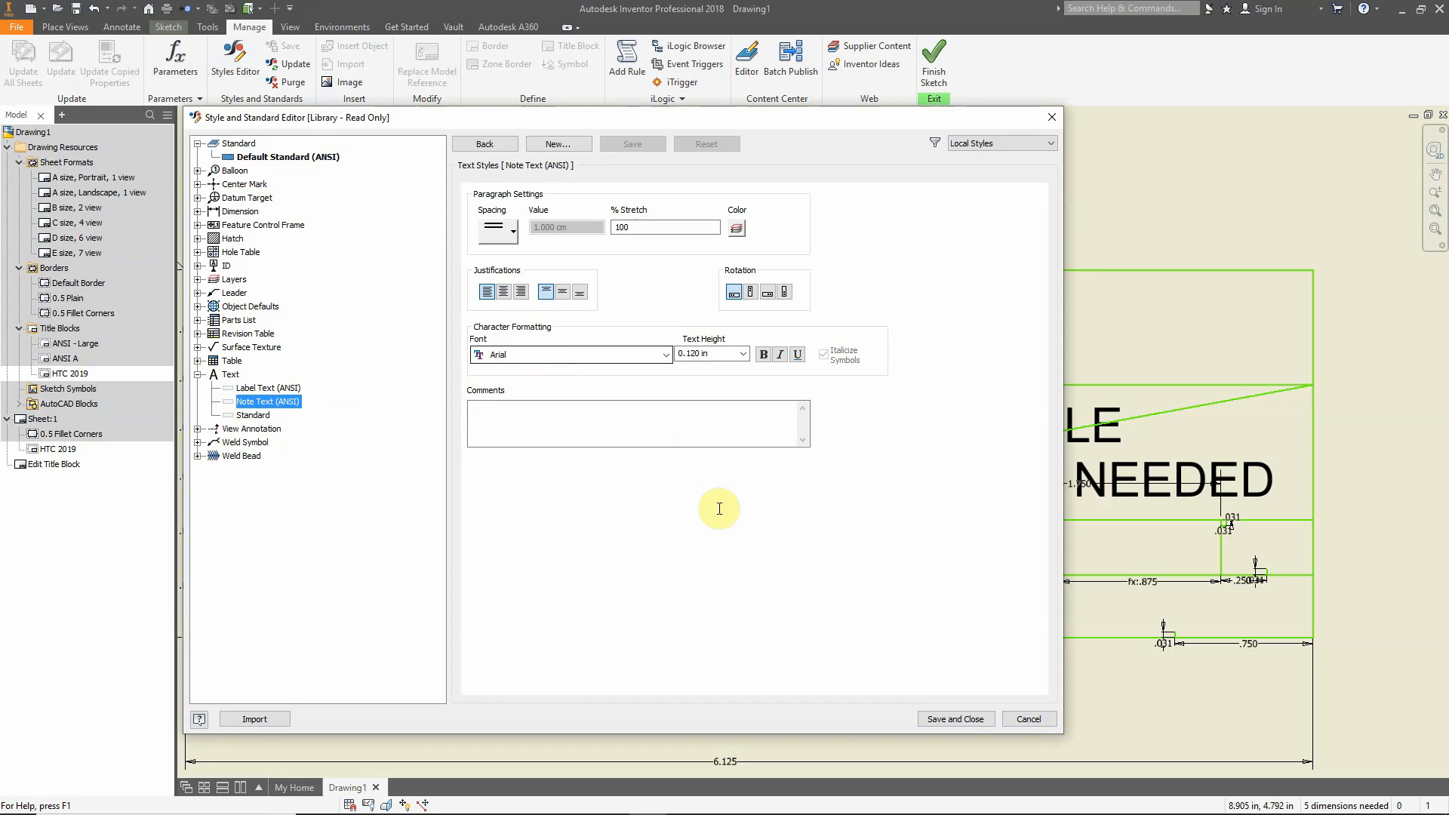
{"action": "left_click", "coordinate": [977, 720]}
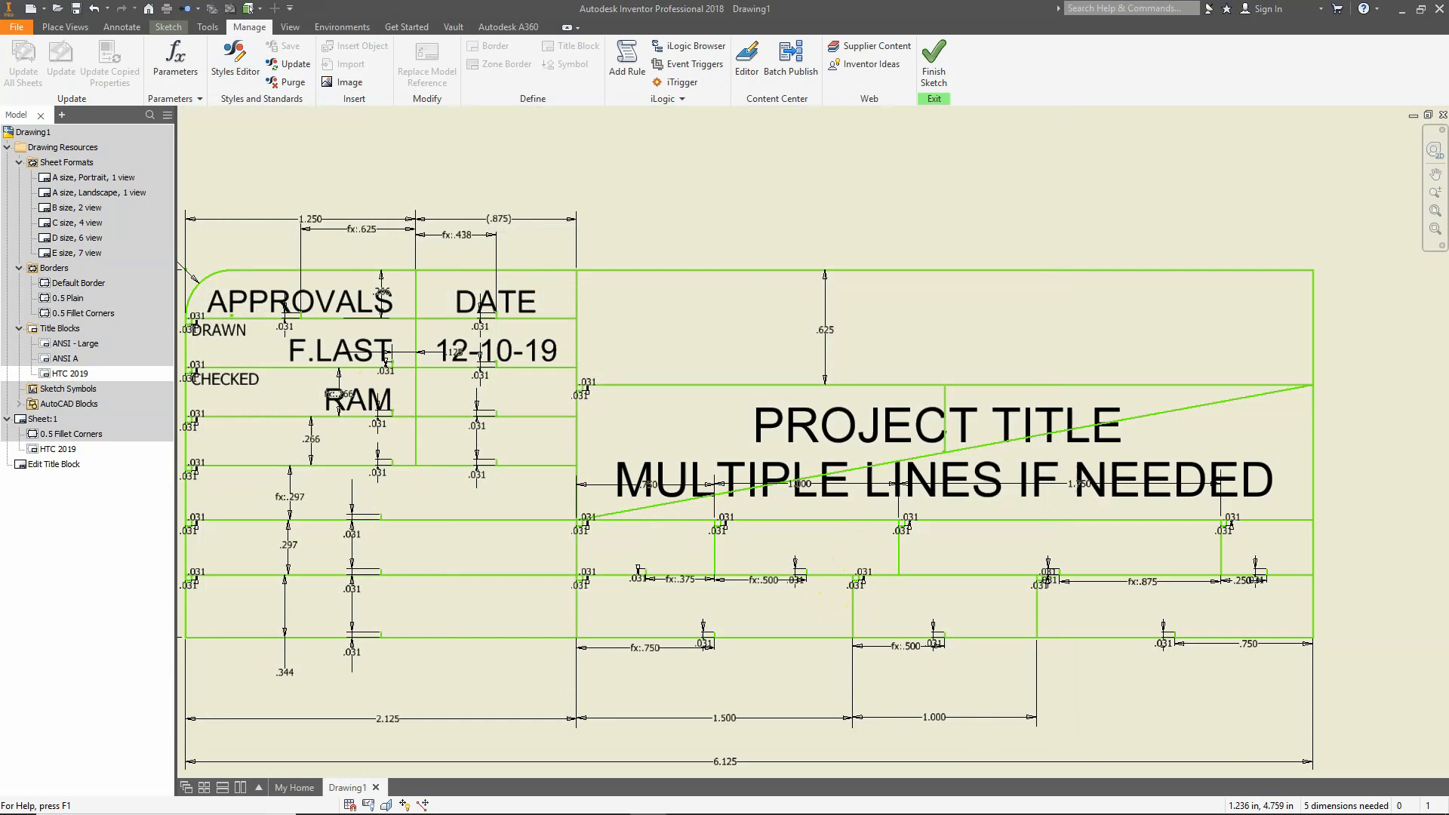
{"action": "left_click", "coordinate": [933, 68]}
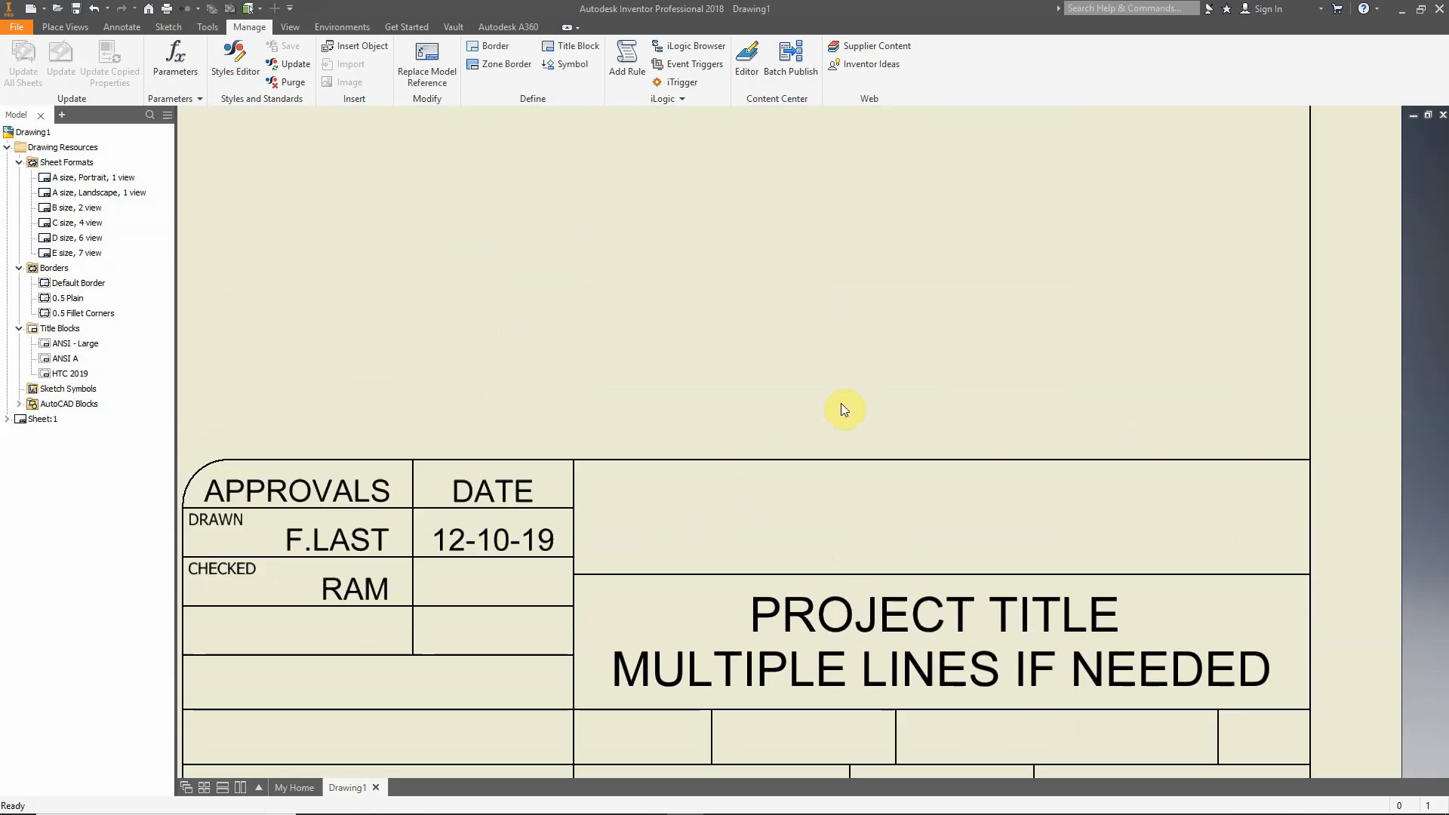